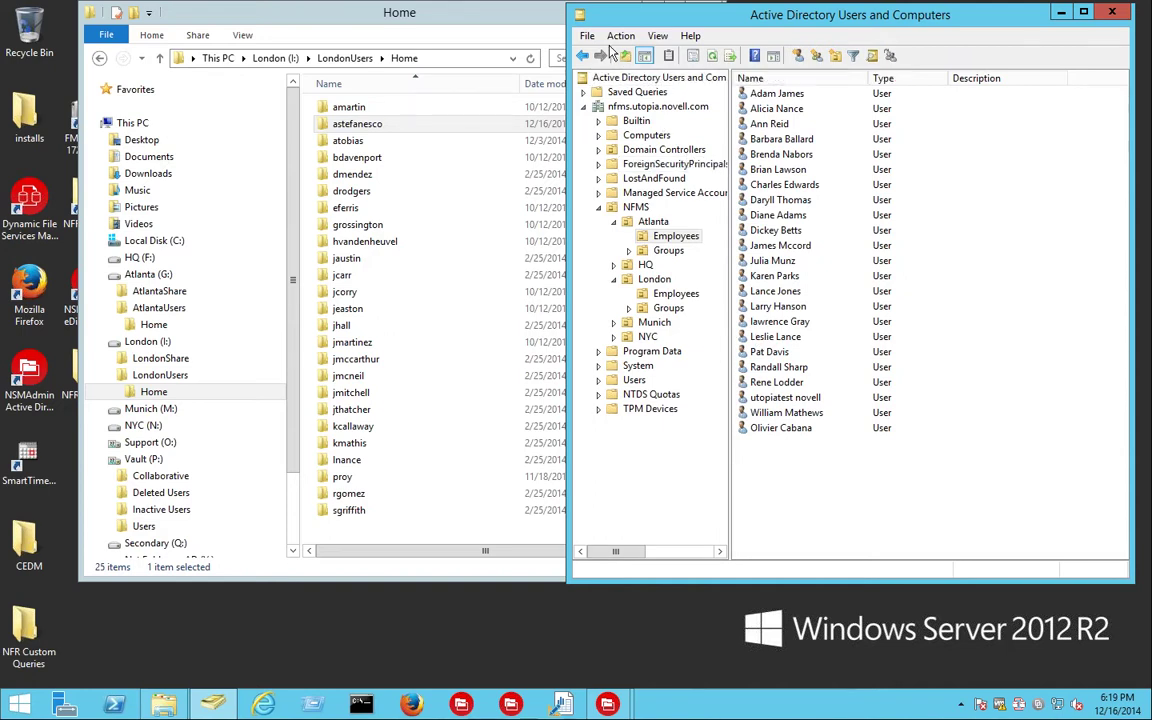
# Resize and reposition the London home folders window so it fits left of the Active Directory window.
pyautogui.click(495, 20)
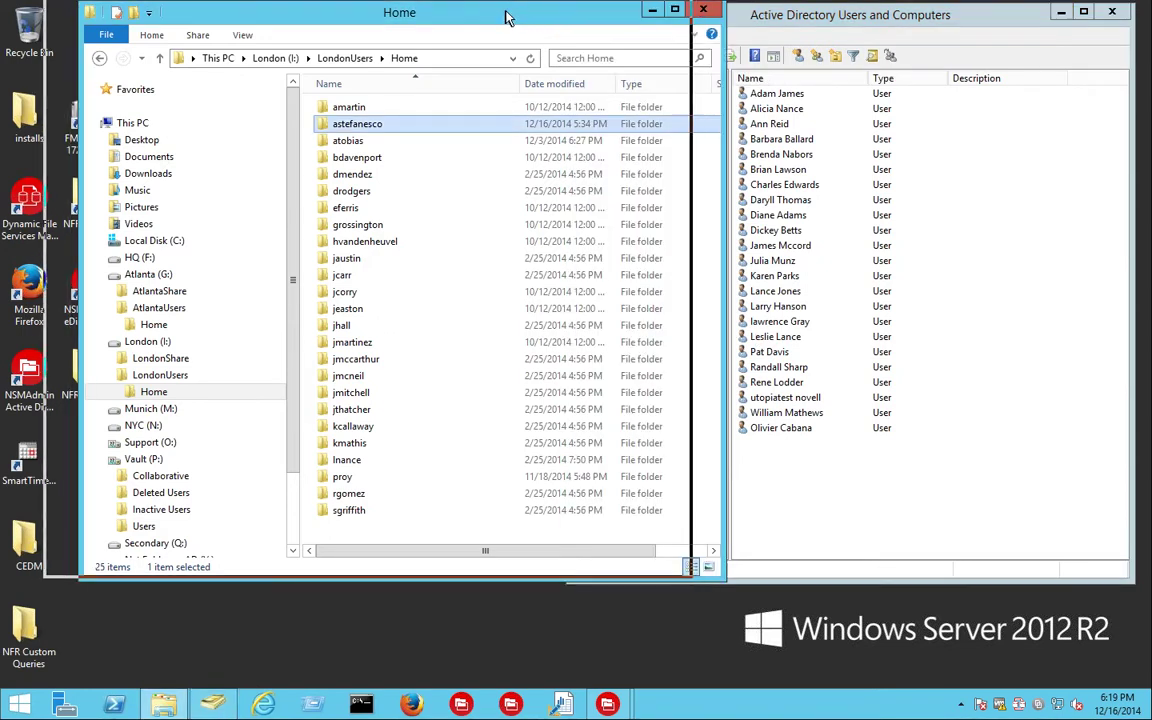
pyautogui.moveTo(505, 17); pyautogui.dragTo(472, 17)
pyautogui.moveTo(689, 582); pyautogui.dragTo(610, 577)
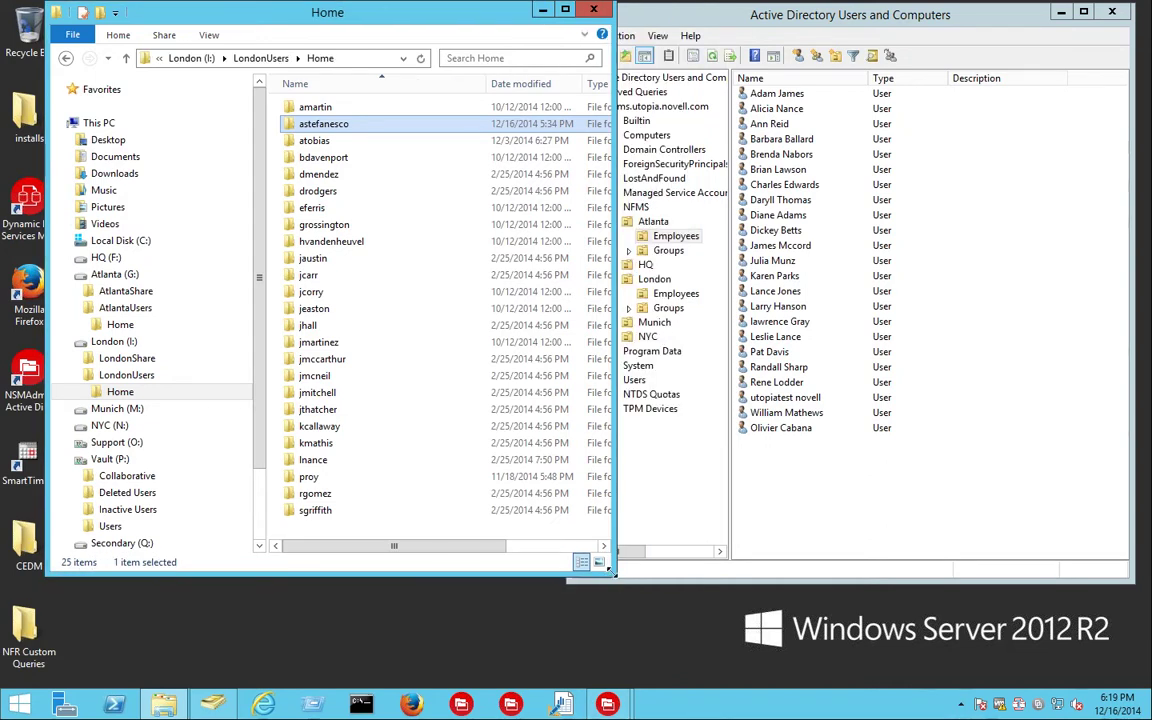
pyautogui.moveTo(612, 574); pyautogui.dragTo(565, 591)
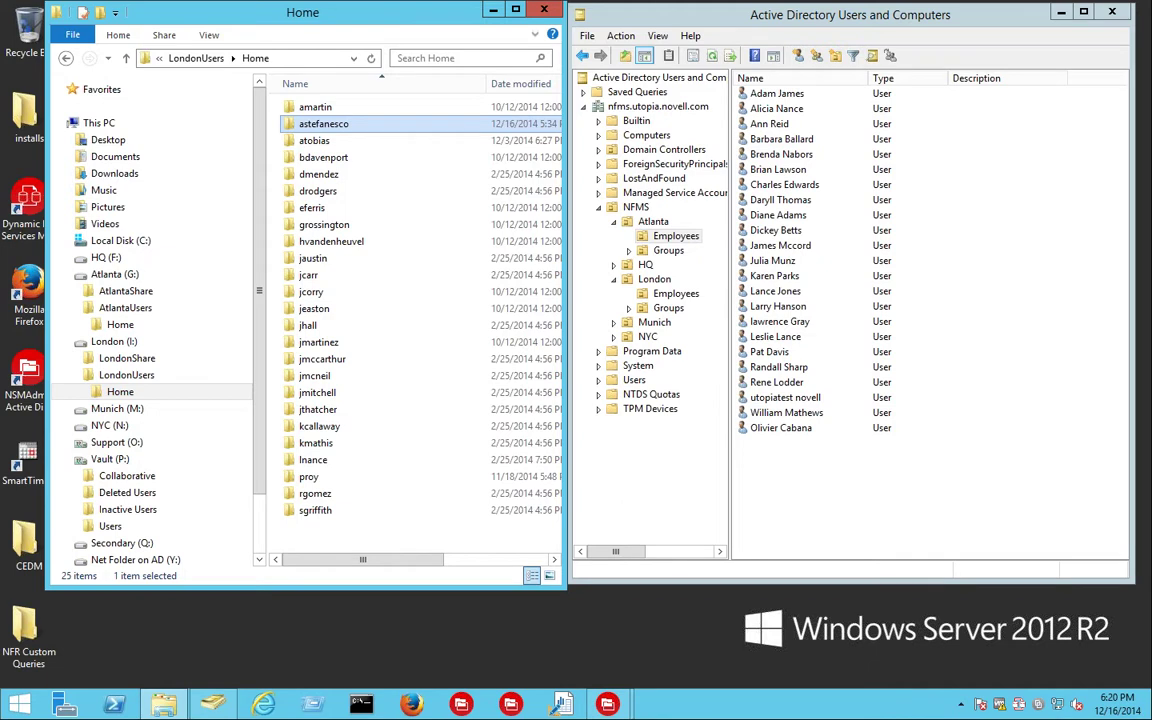
pyautogui.moveTo(409, 9); pyautogui.dragTo(411, 36)
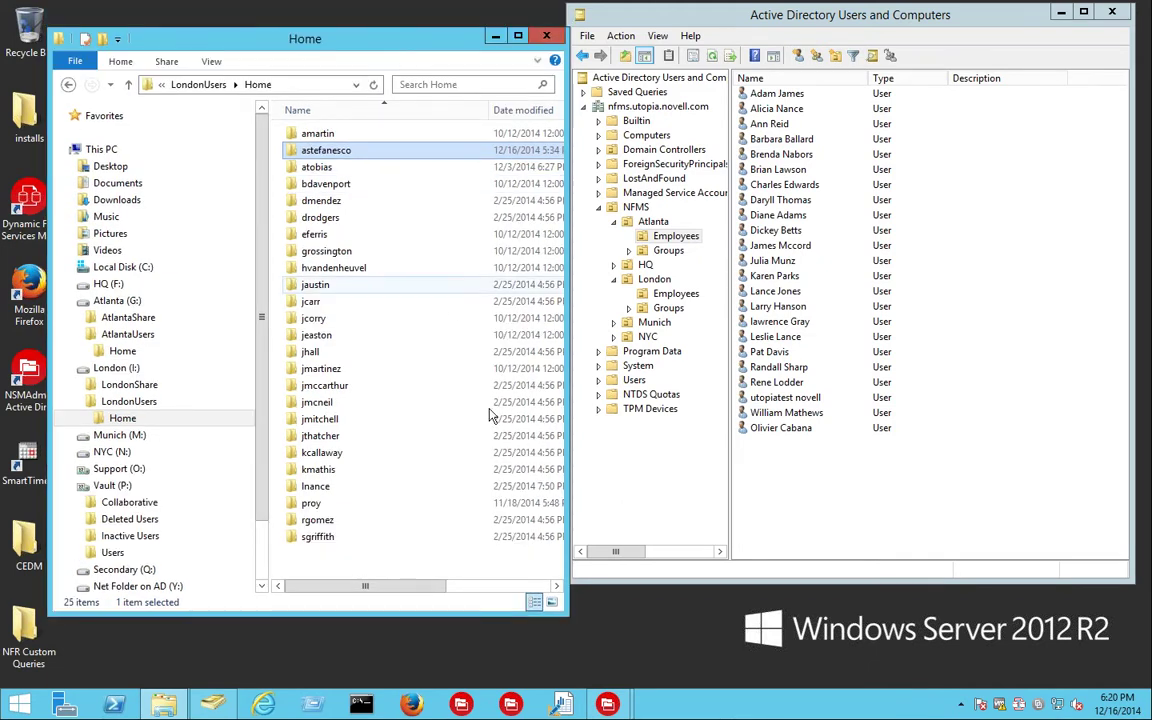
pyautogui.moveTo(568, 615); pyautogui.dragTo(568, 604)
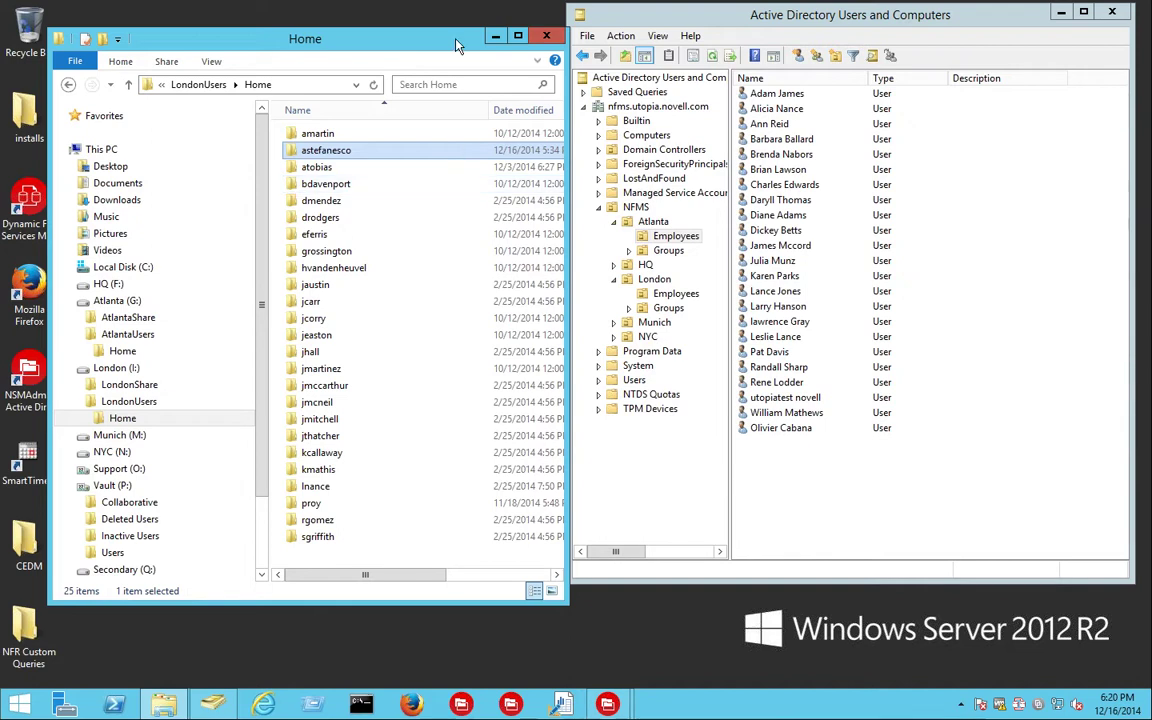
pyautogui.moveTo(463, 47); pyautogui.dragTo(461, 30)
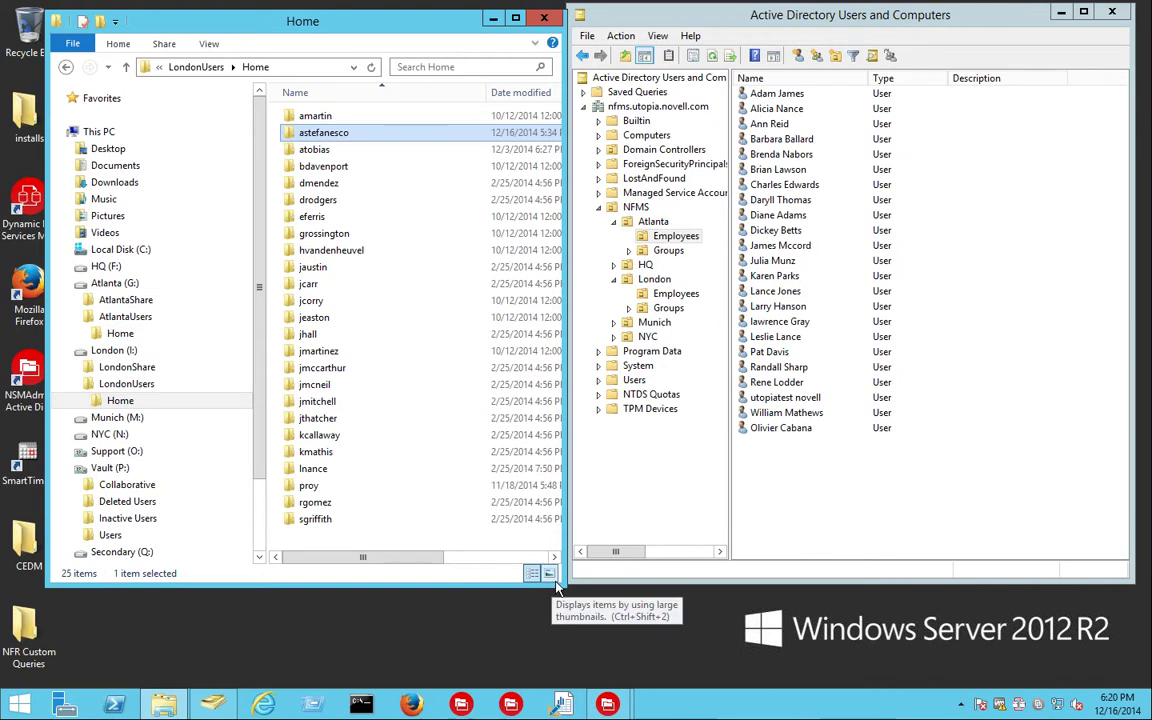
pyautogui.moveTo(567, 587); pyautogui.dragTo(557, 573)
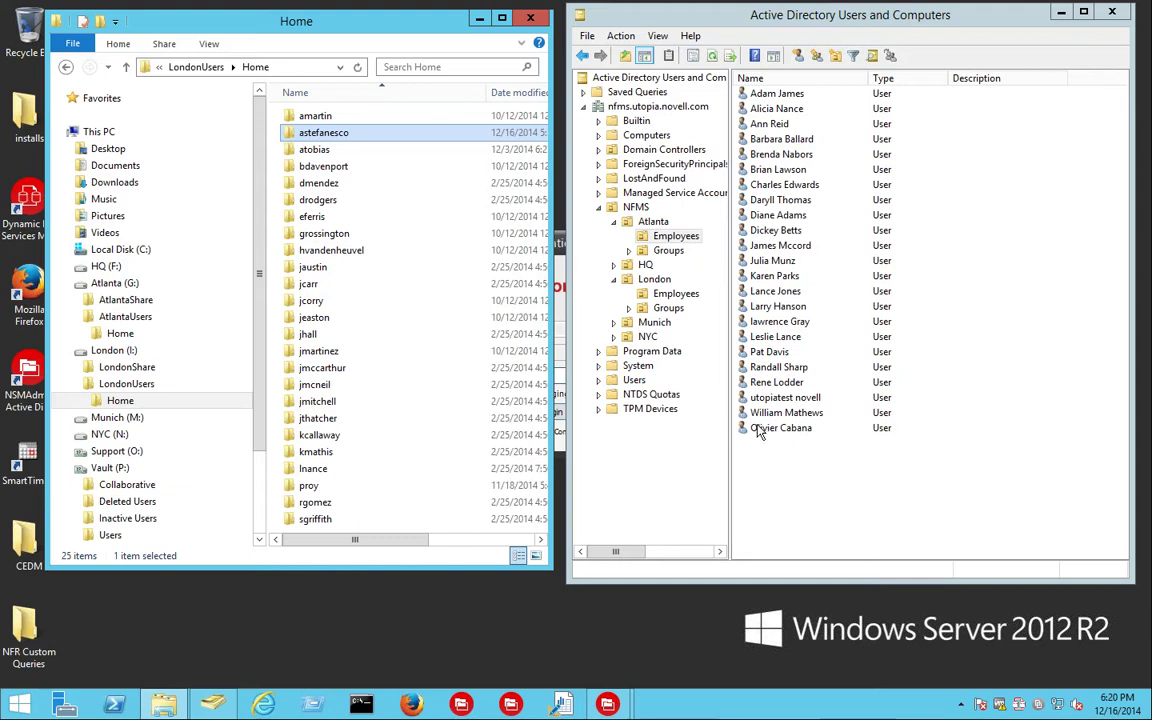
# Open AtlantaUsers > Home in Explorer and list the users in ADUC's Atlanta > Employees.
pyautogui.click(110, 317)
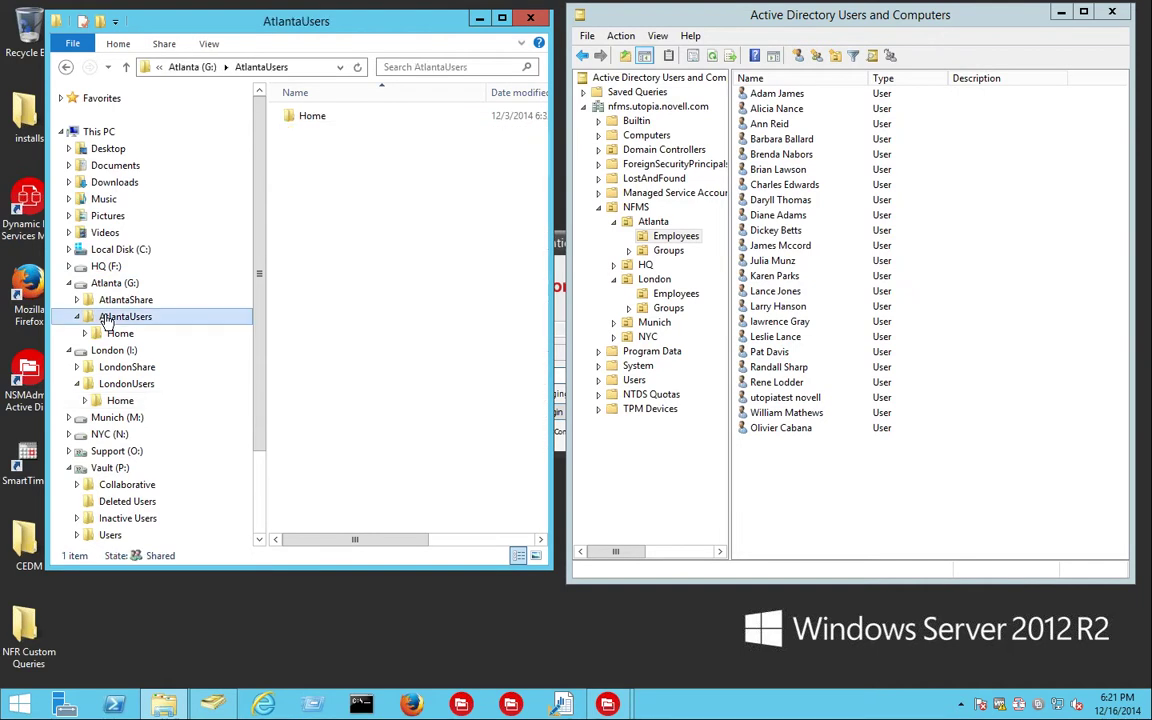
pyautogui.doubleClick(300, 117)
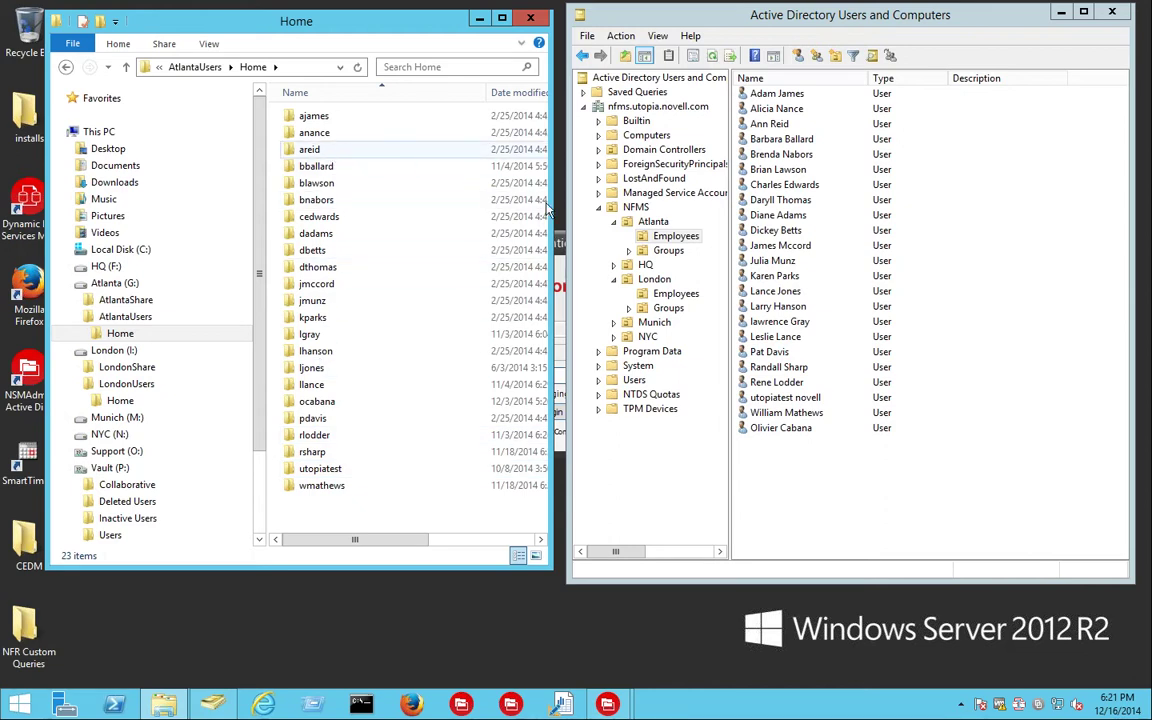
pyautogui.click(660, 237)
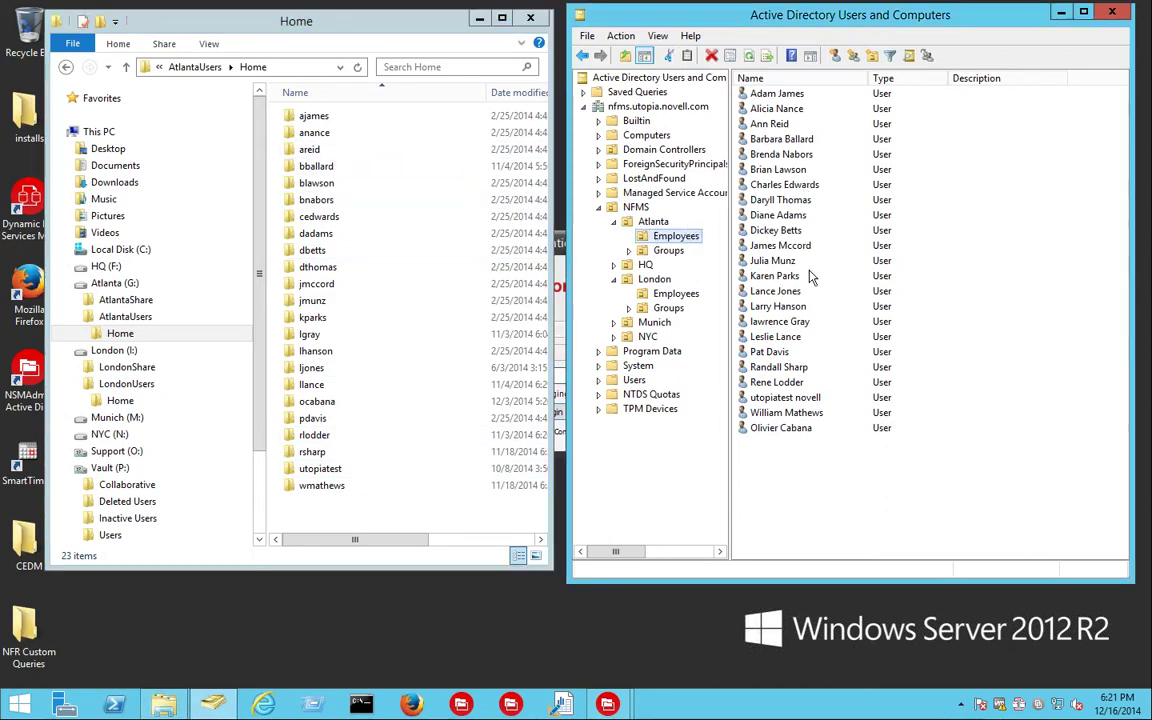
# Start a new user in Atlanta Employees, entering the first name, last name and logon name.
pyautogui.click(837, 57)
pyautogui.write('Chris')
pyautogui.click(786, 136)
pyautogui.write('Krin')
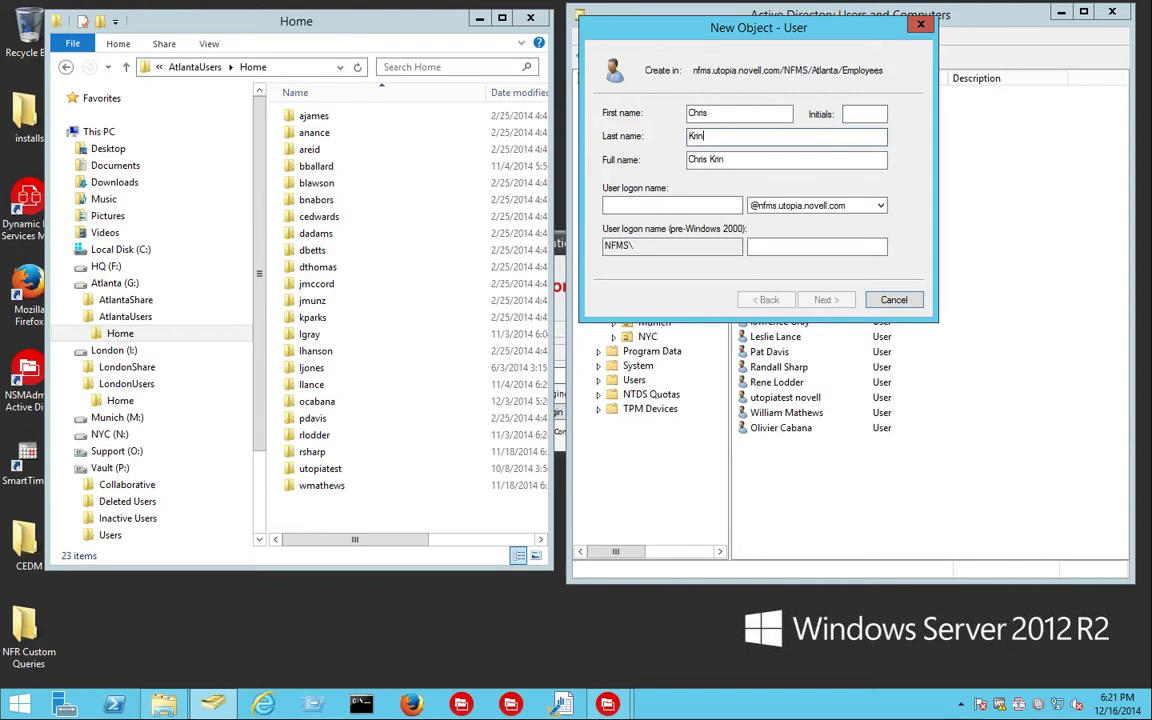
pyautogui.write('gle')
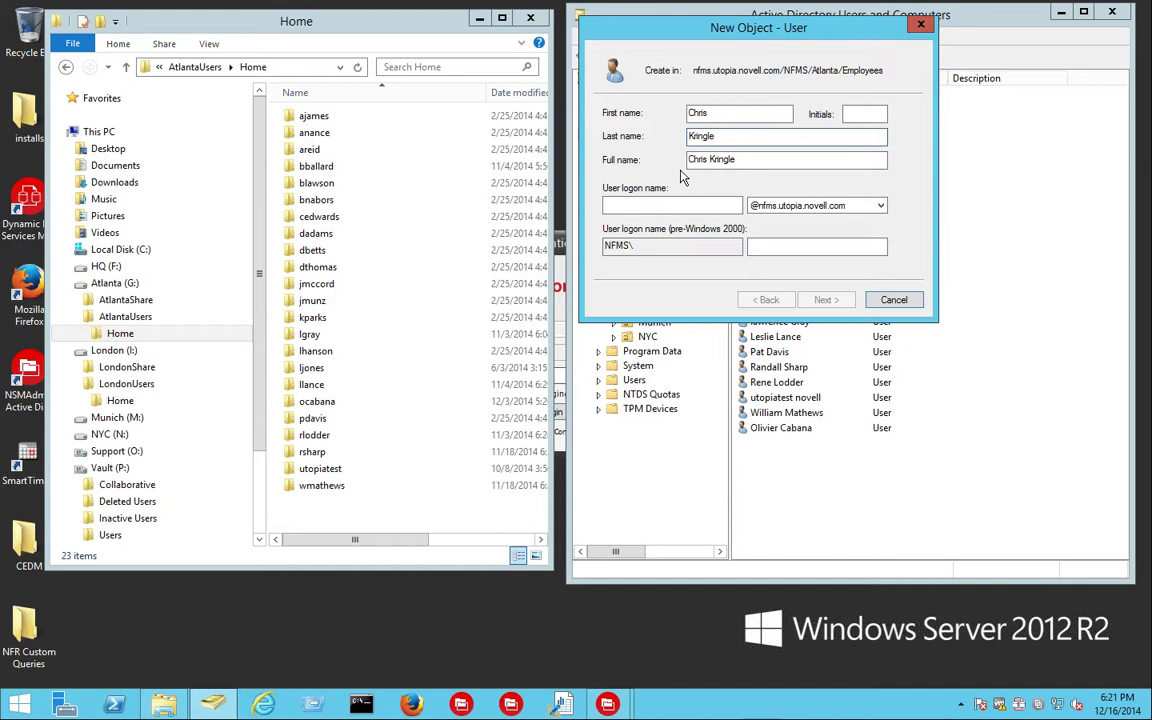
pyautogui.click(651, 206)
pyautogui.write('ckrib')
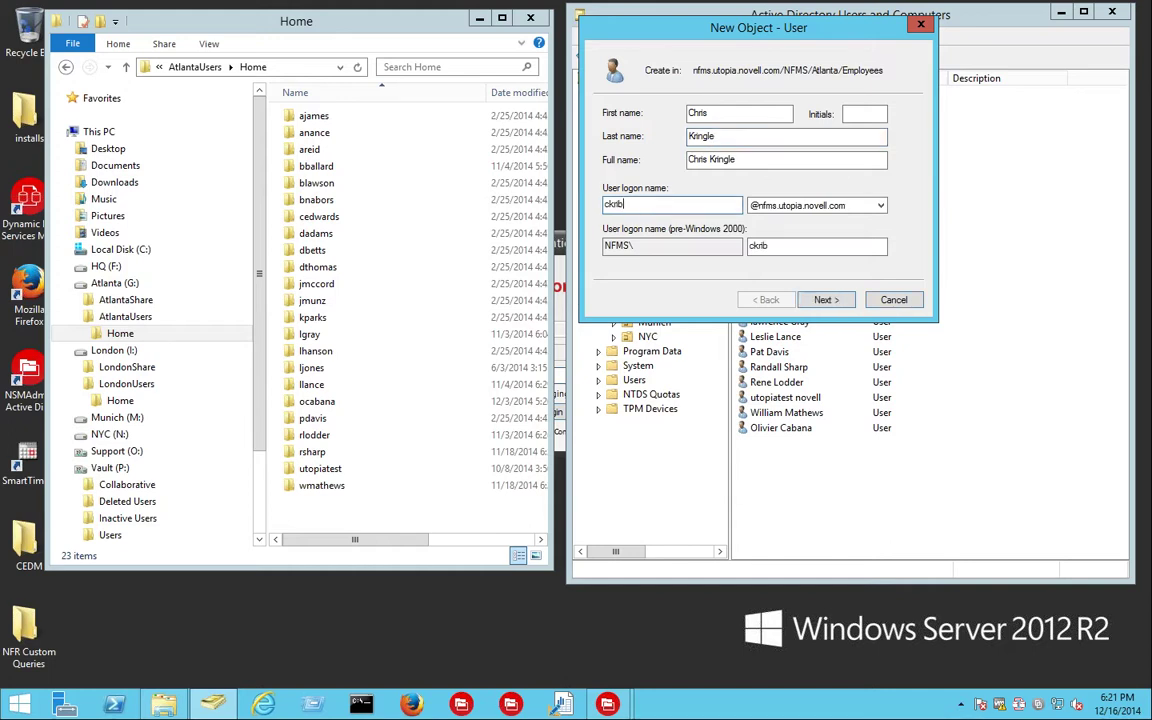
pyautogui.press('BackSpace')
pyautogui.write('ngle')
# Set and confirm the new user's password, uncheck the next-logon change requirement, and check 'User cannot change password'.
pyautogui.click(820, 302)
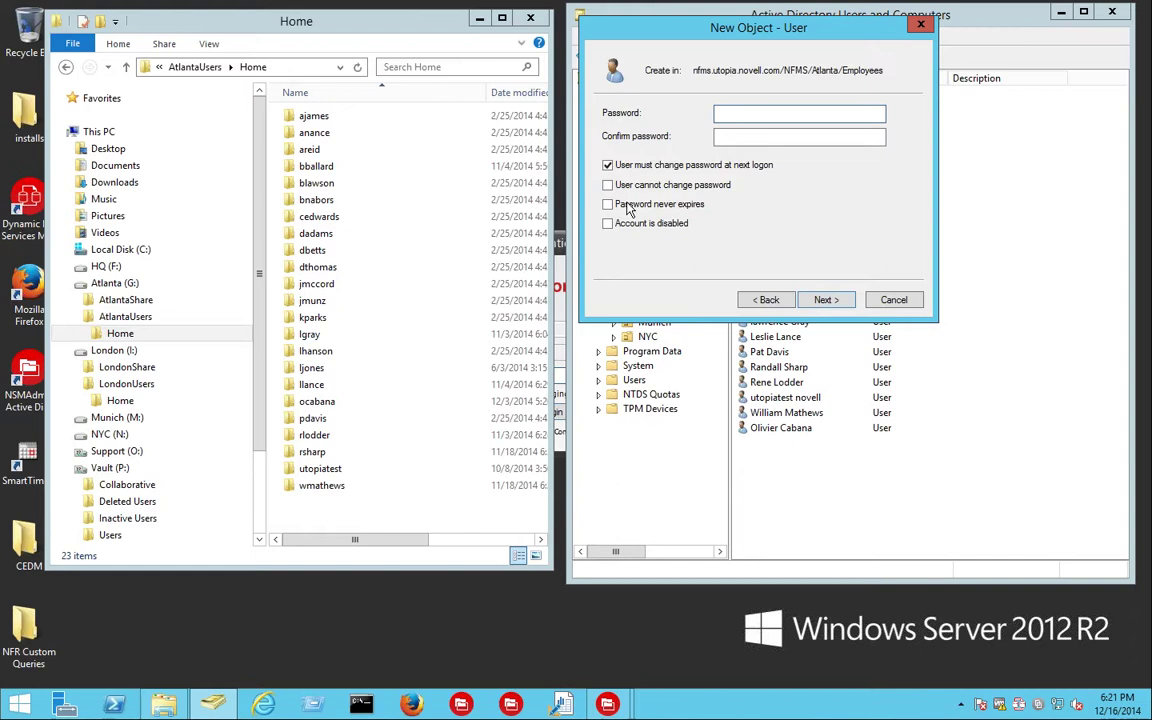
pyautogui.press('Tab')
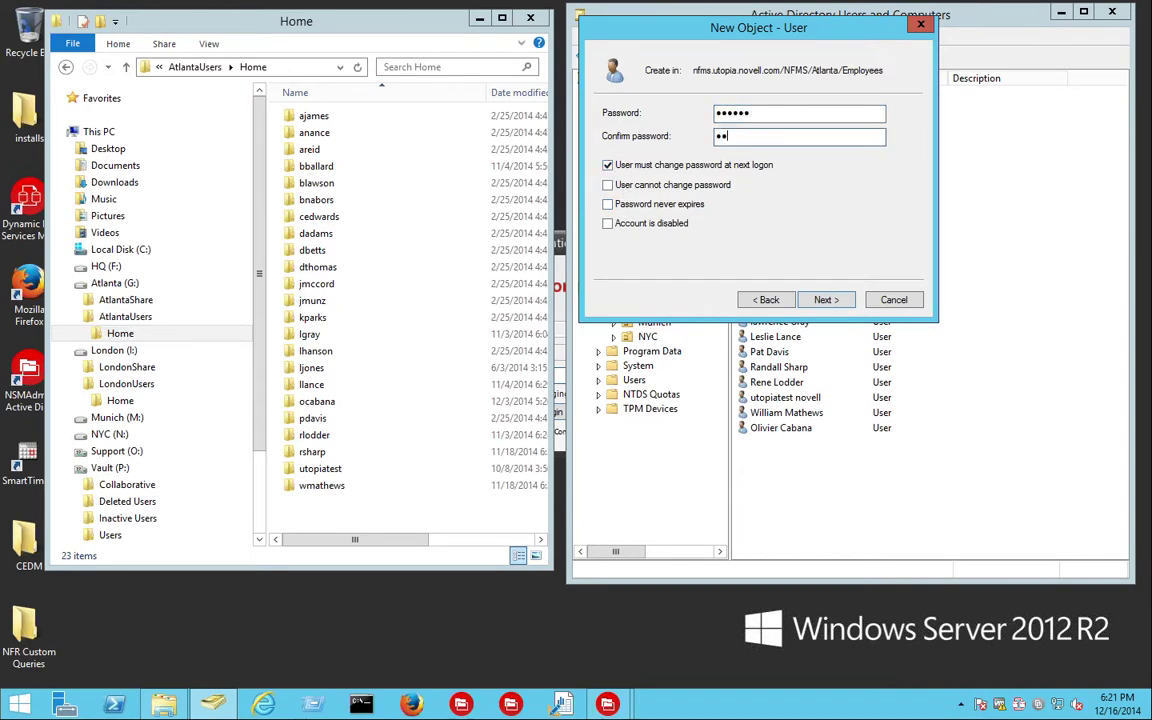
pyautogui.press('Tab')
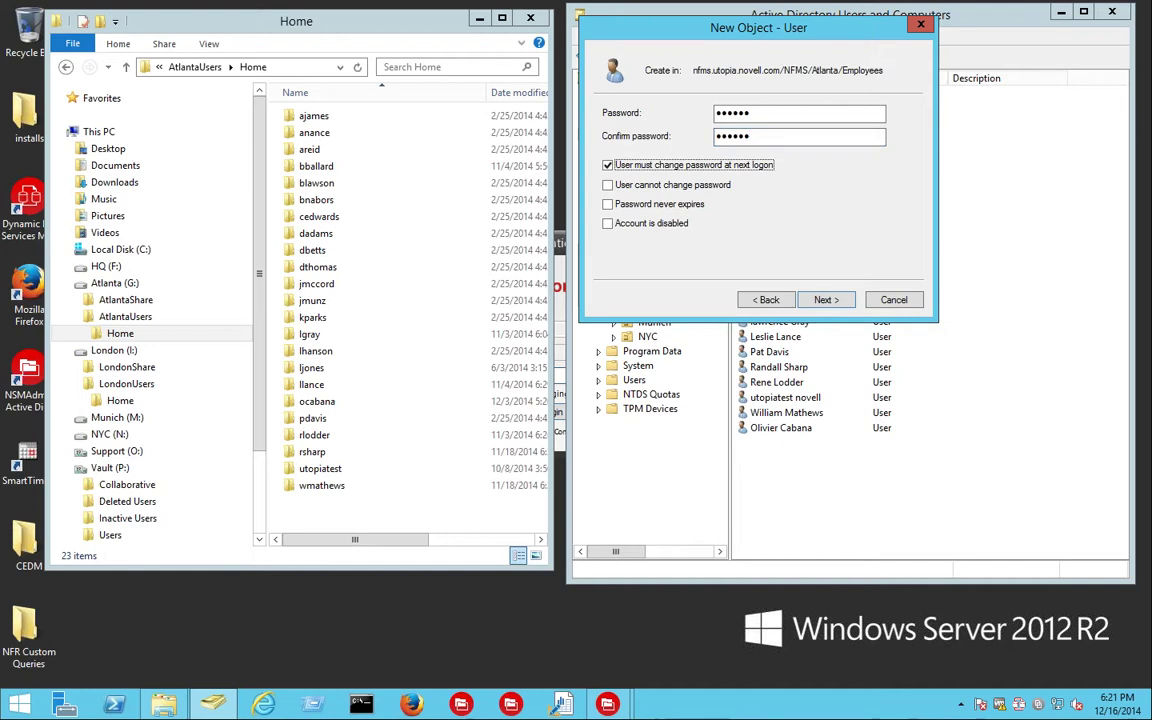
pyautogui.click(607, 166)
pyautogui.click(608, 185)
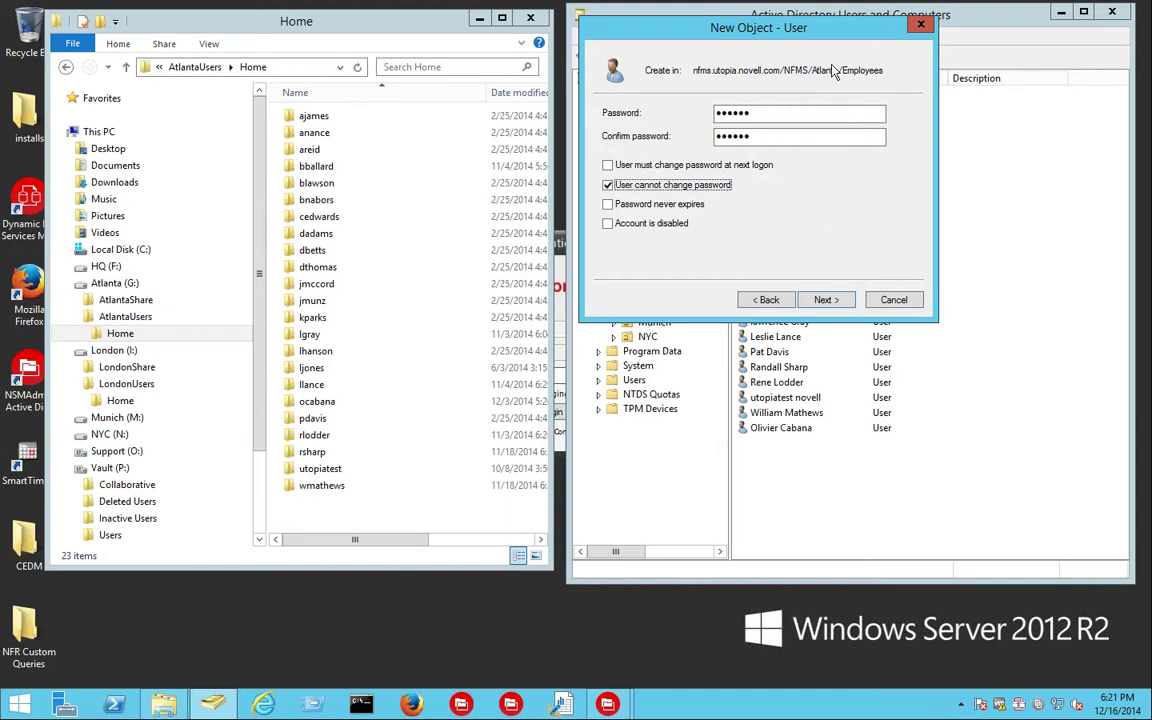
pyautogui.moveTo(882, 147); pyautogui.dragTo(948, 307)
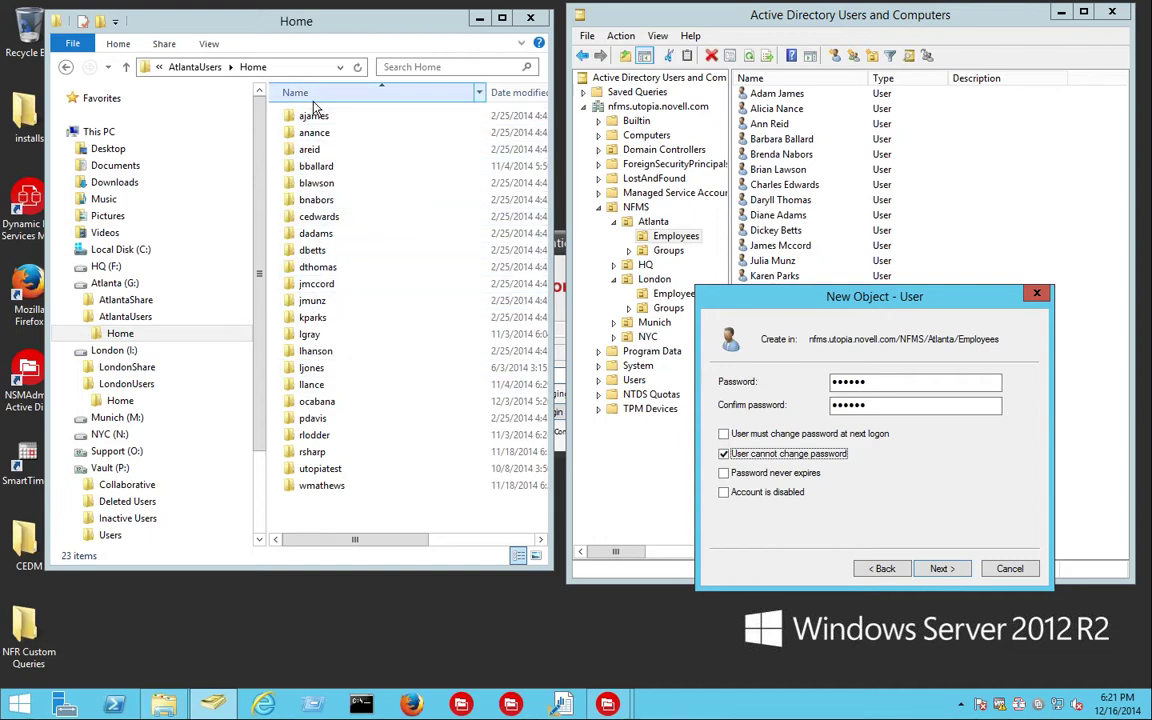
pyautogui.click(941, 568)
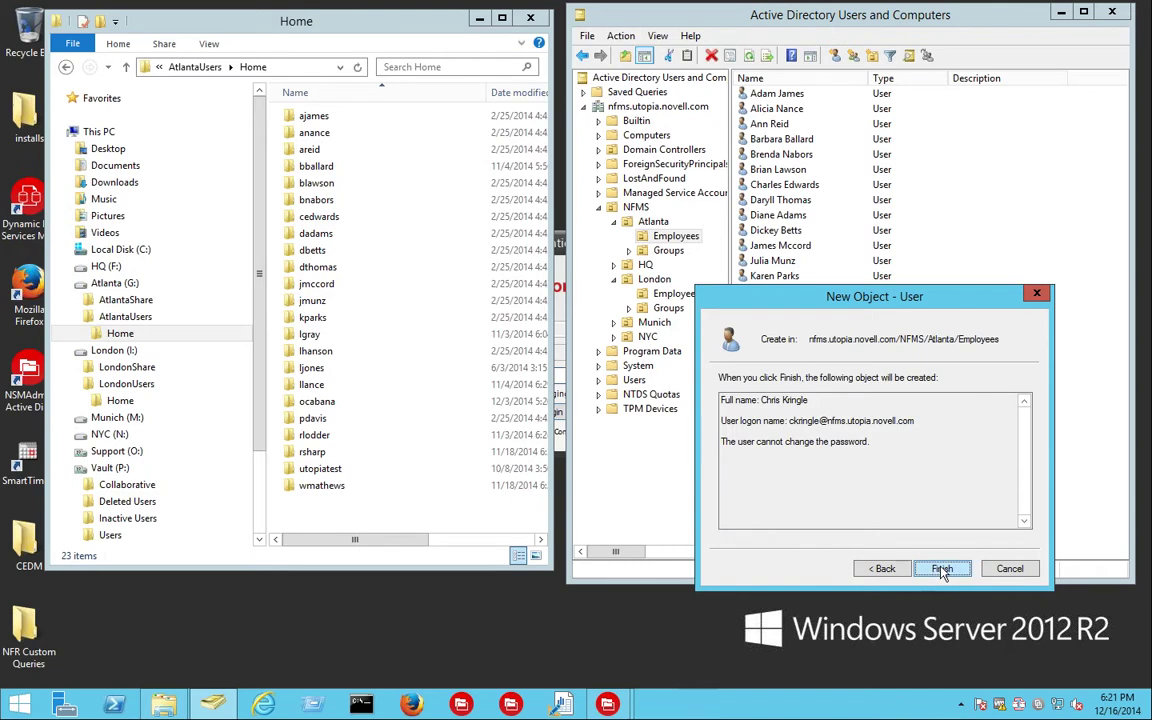
# Create the user account, then open and inspect the new user's Atlanta home folder contents.
pyautogui.click(941, 568)
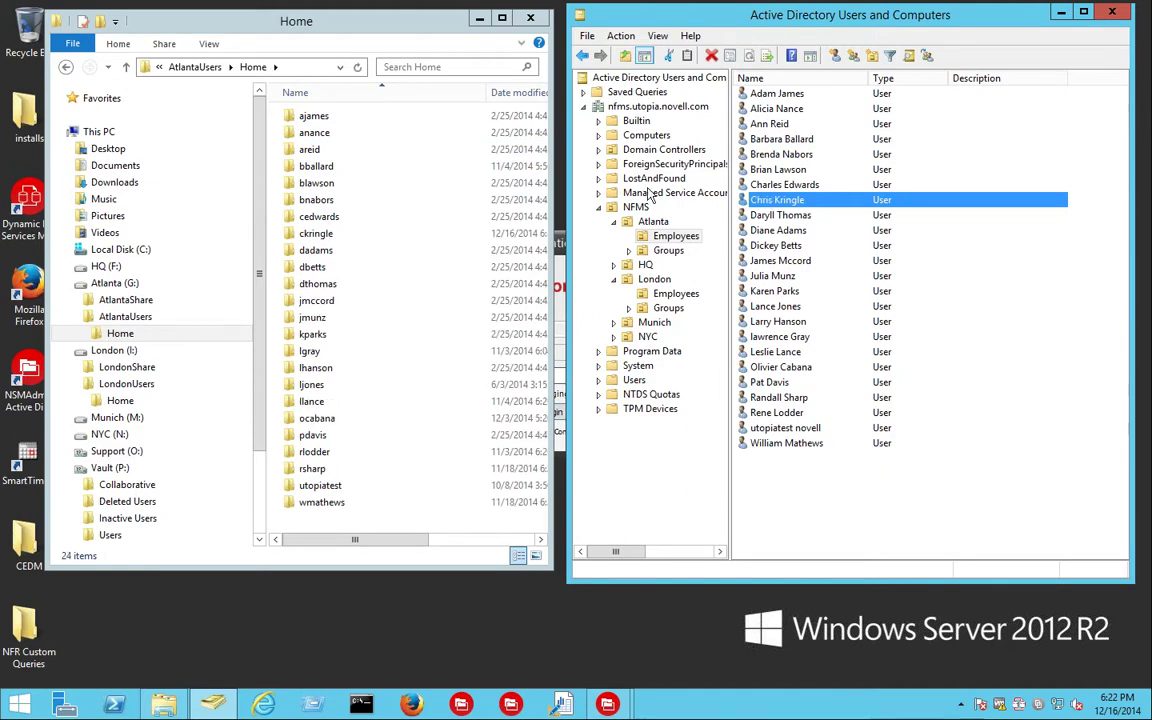
pyautogui.click(338, 234)
pyautogui.doubleClick(338, 234)
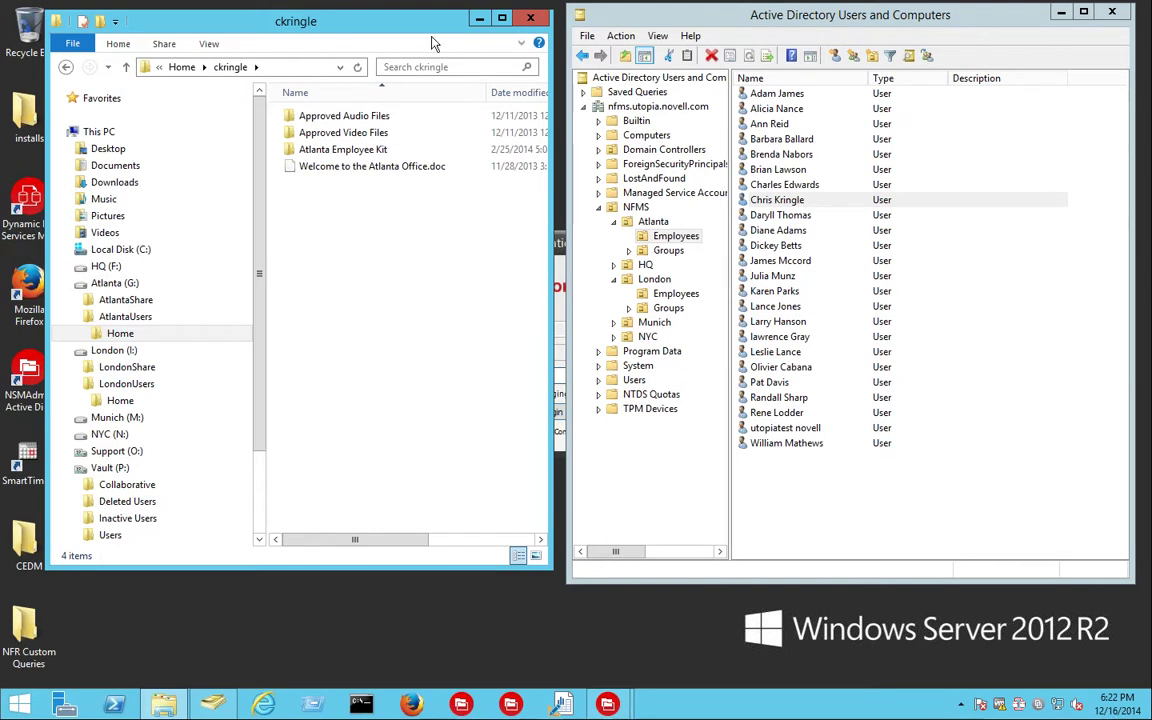
pyautogui.moveTo(442, 23); pyautogui.dragTo(483, 33)
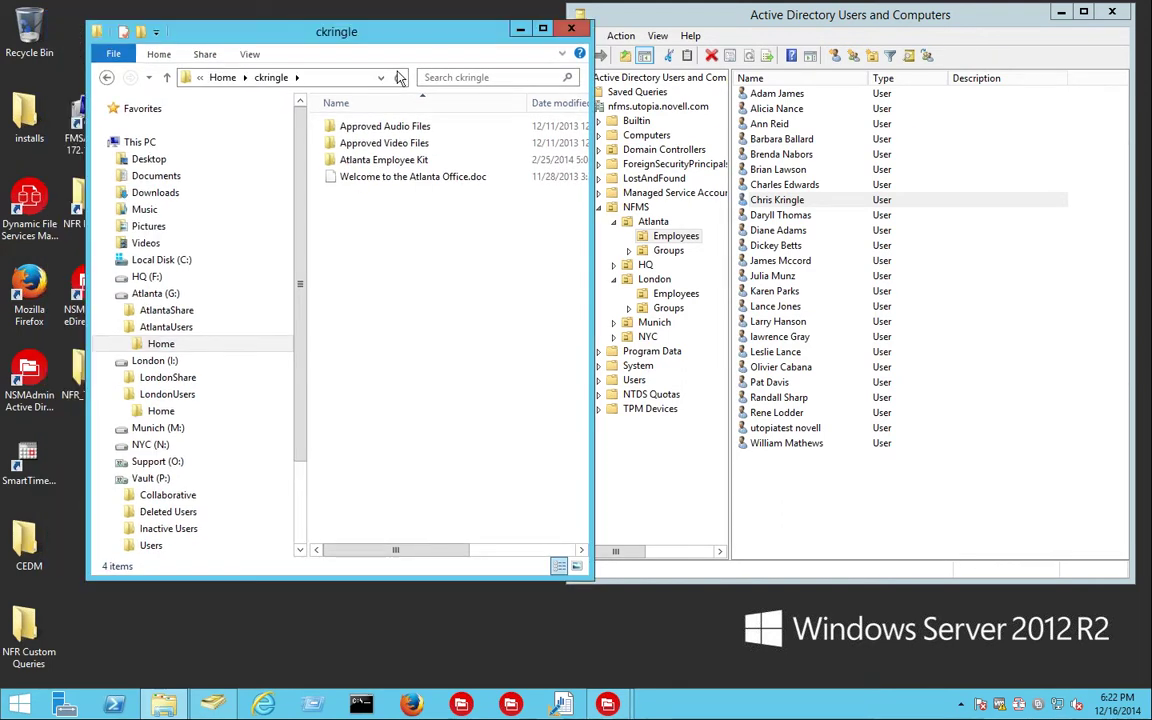
pyautogui.click(355, 130)
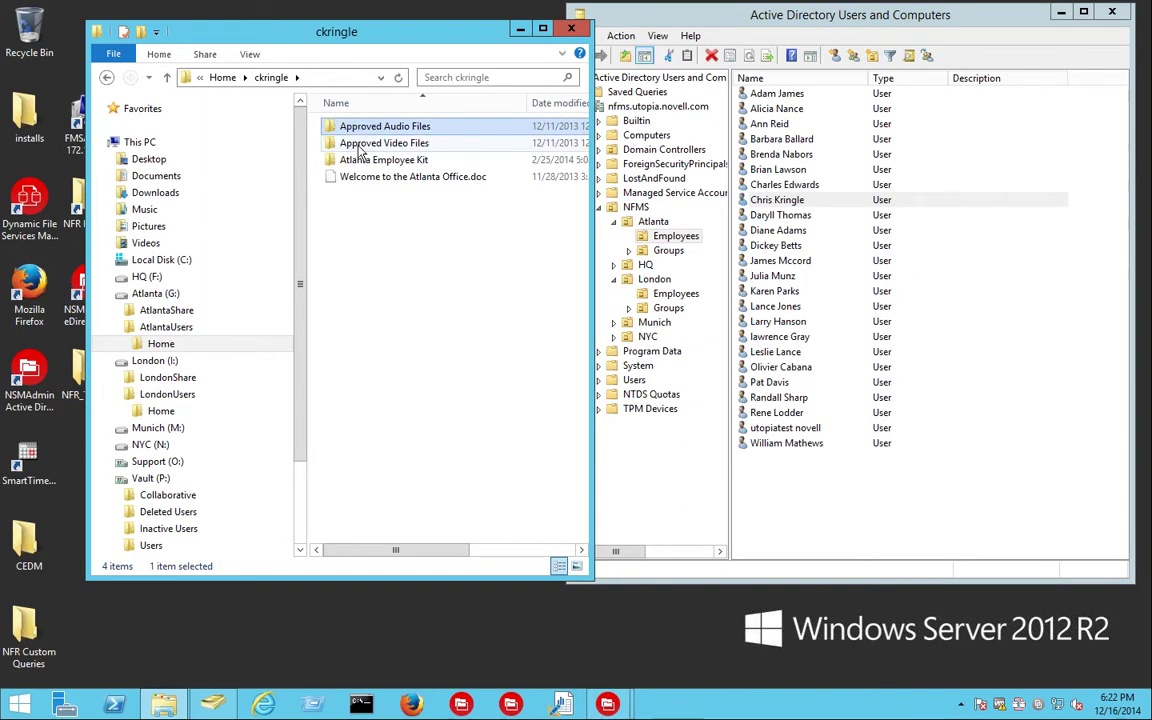
pyautogui.click(358, 145)
pyautogui.click(360, 163)
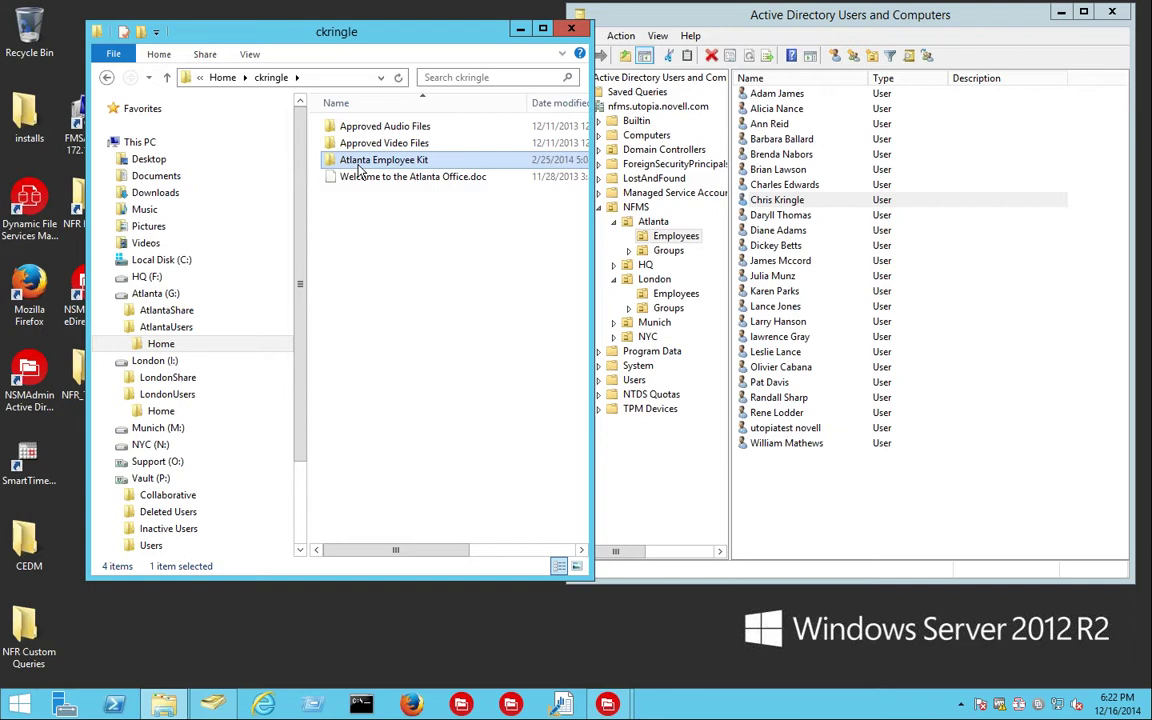
pyautogui.click(363, 180)
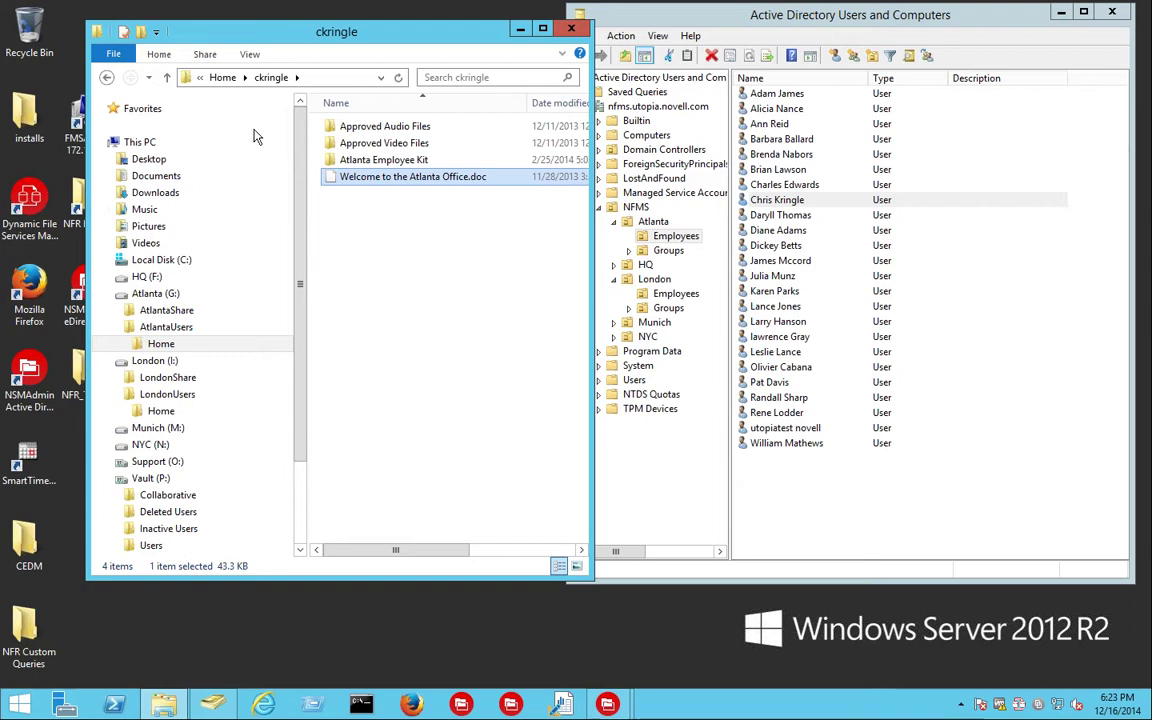
# Open the Atlanta Employee Kit folder, select HR Forms, and widen the window and move it up-left.
pyautogui.click(361, 162)
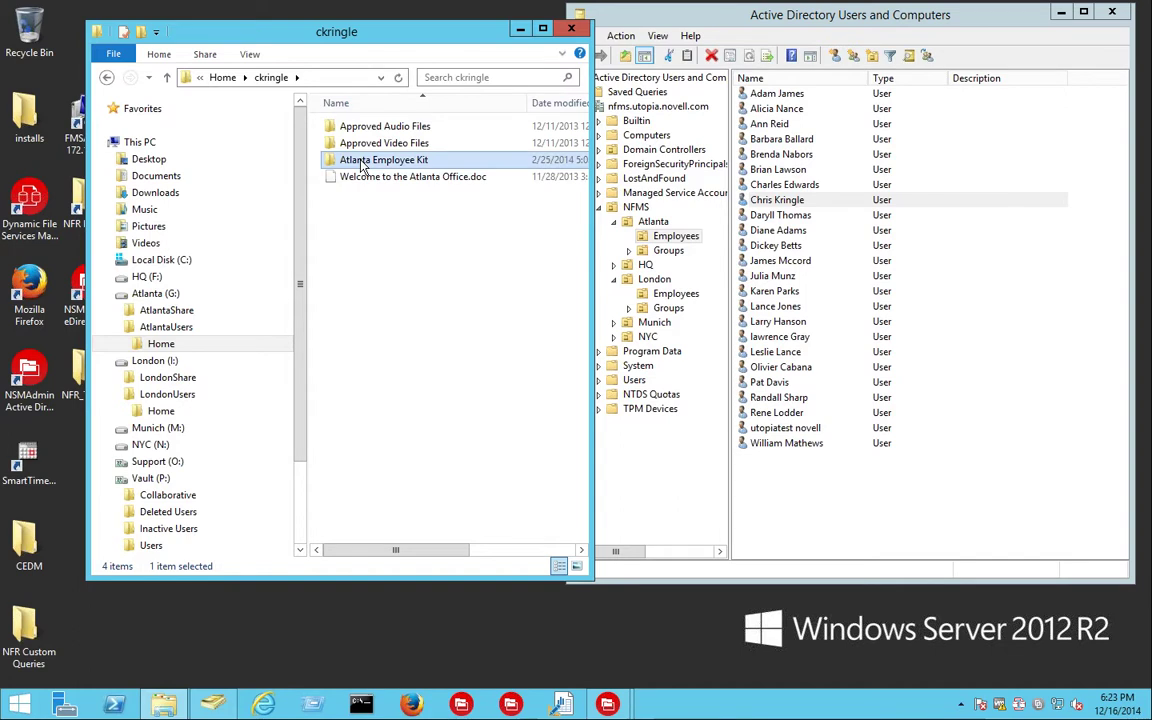
pyautogui.doubleClick(362, 164)
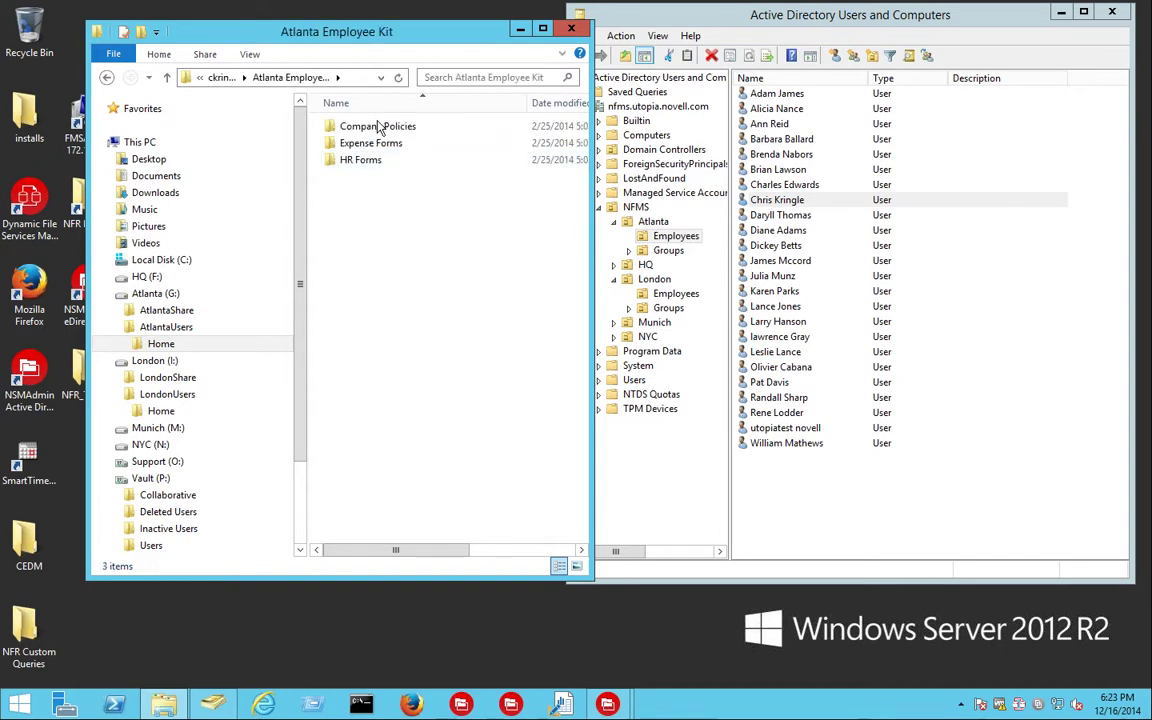
pyautogui.click(380, 126)
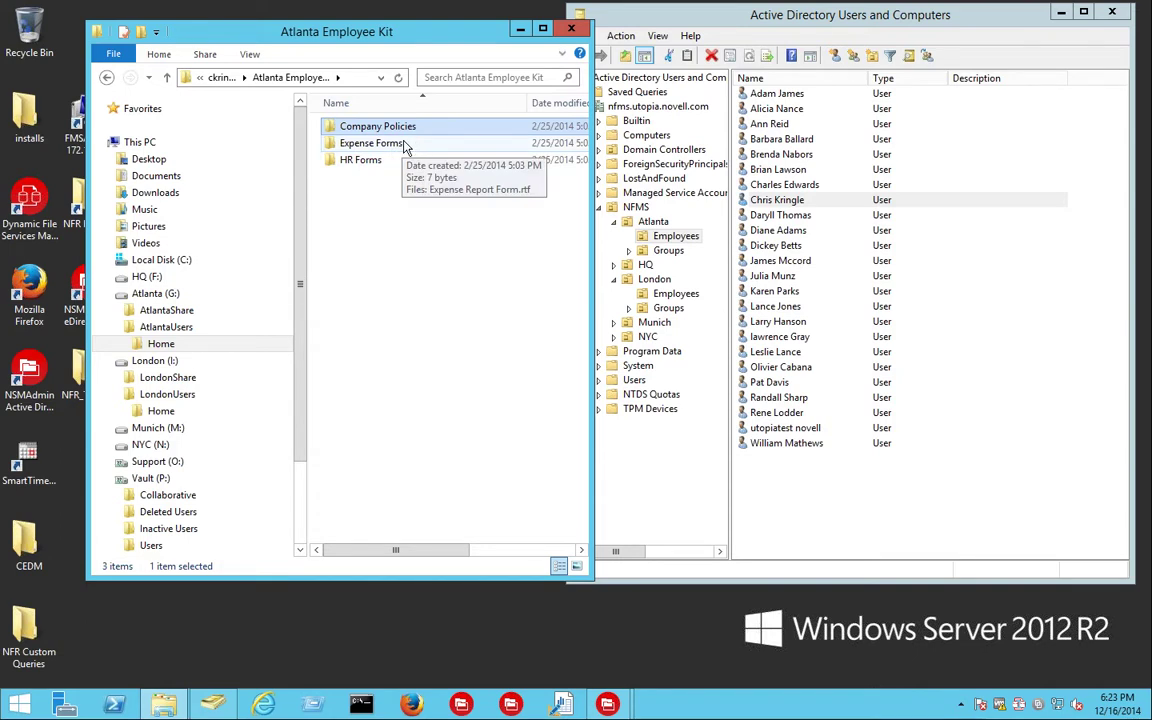
pyautogui.click(361, 160)
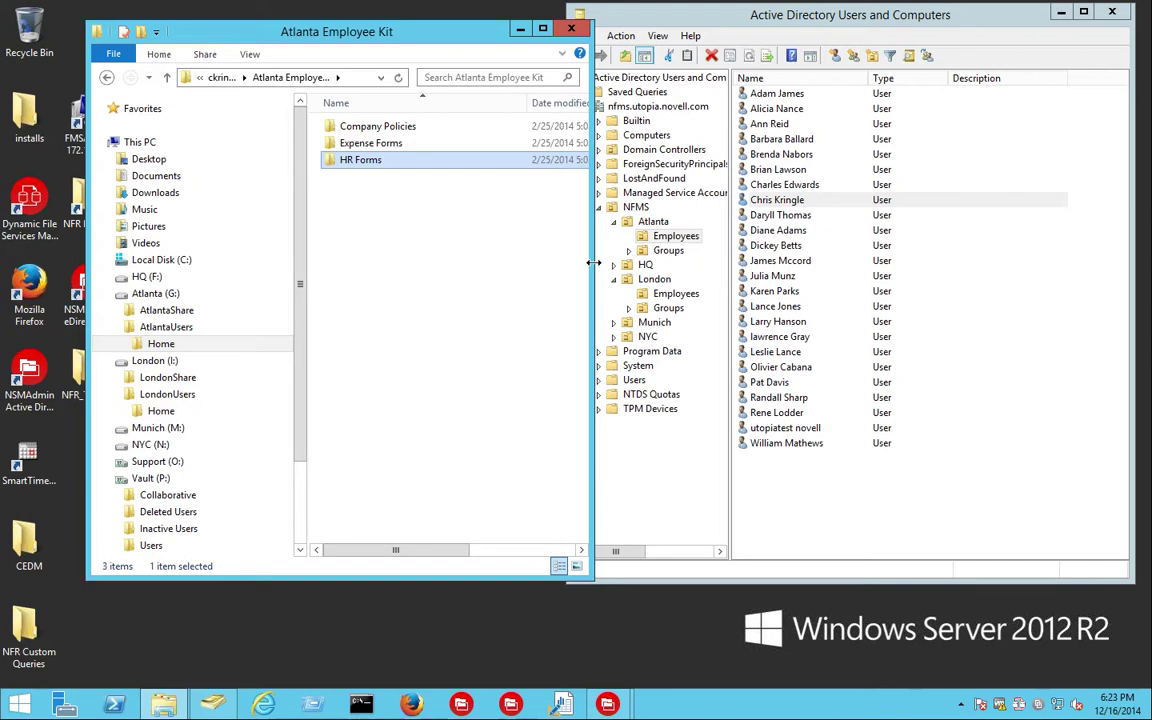
pyautogui.moveTo(593, 262); pyautogui.dragTo(620, 263)
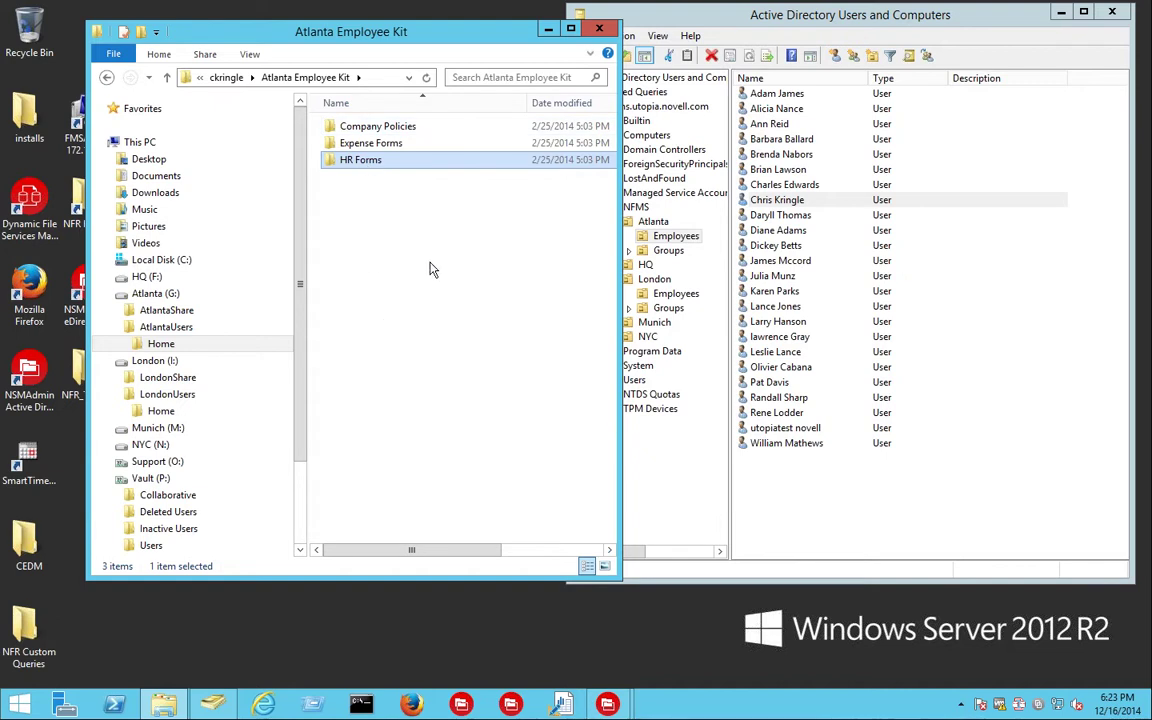
pyautogui.moveTo(446, 35); pyautogui.dragTo(383, 24)
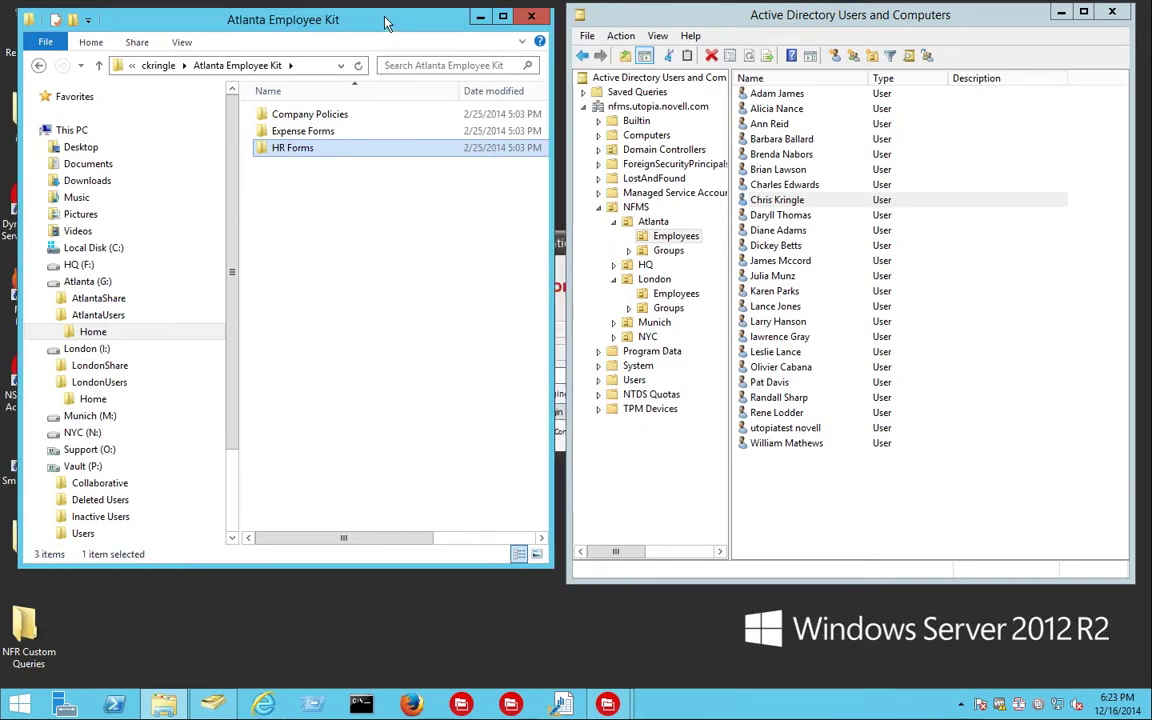
# Activate the Active Directory console and nudge it slightly down and left.
pyautogui.click(638, 20)
pyautogui.moveTo(638, 20); pyautogui.dragTo(636, 28)
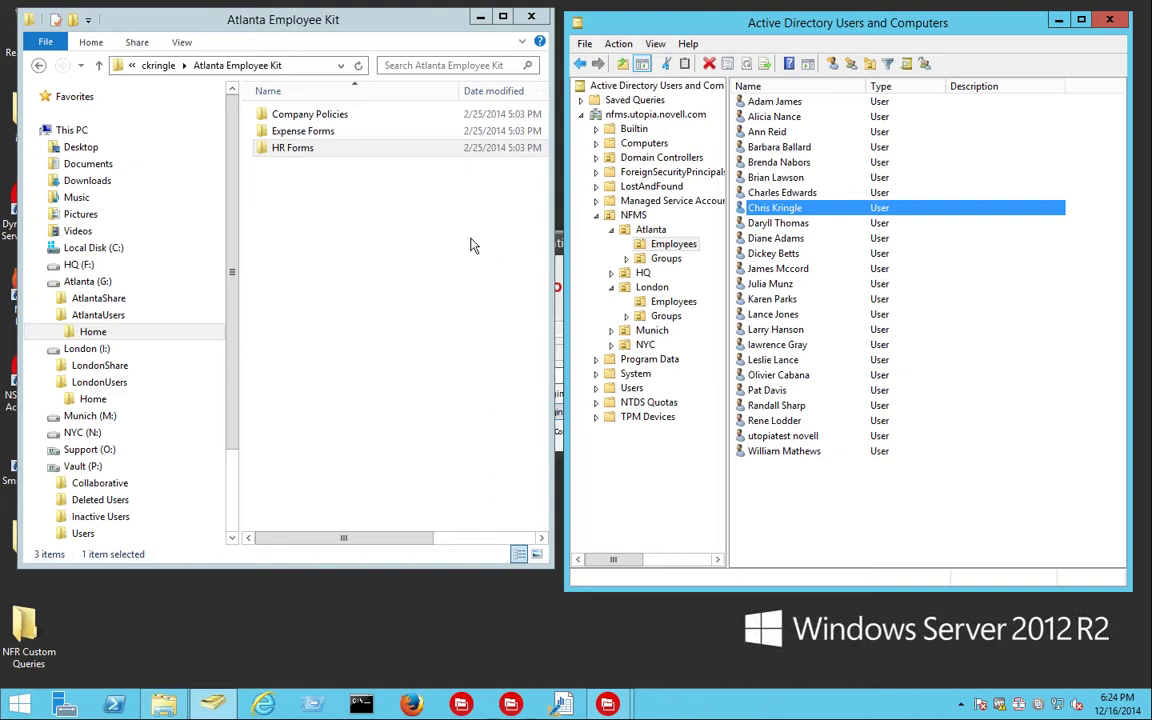
# Move the new user from Atlanta Employees to London Employees, confirm, and select it in London's list.
pyautogui.click(791, 208)
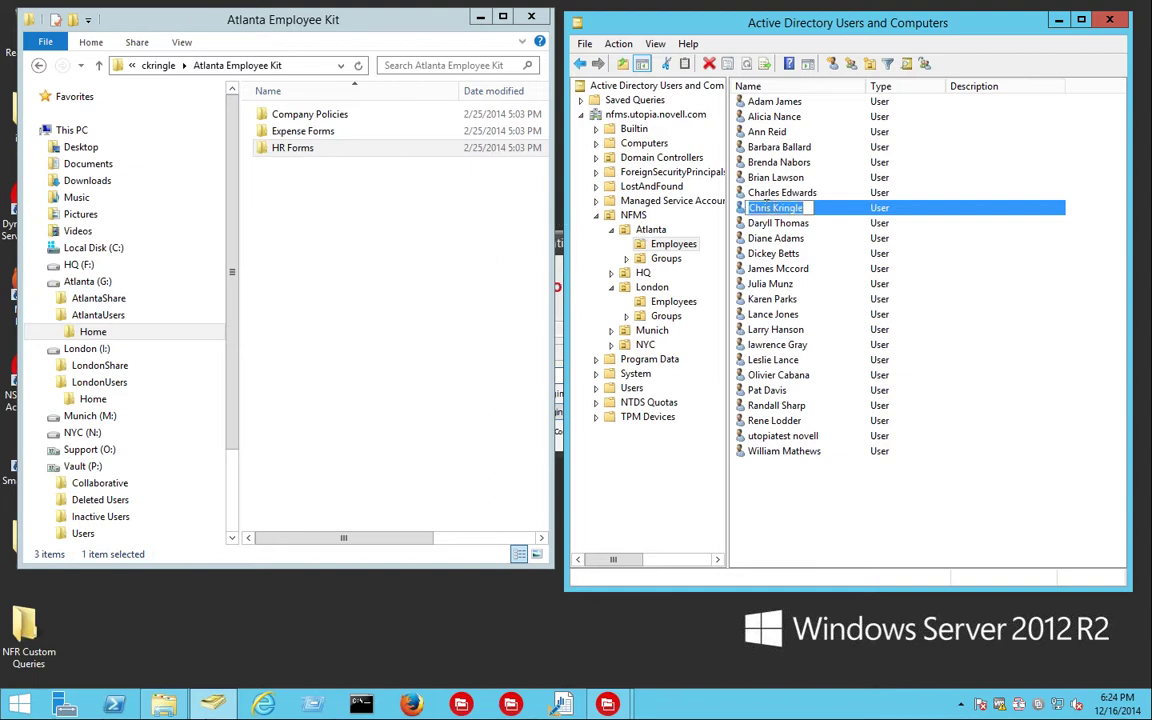
pyautogui.press('Escape')
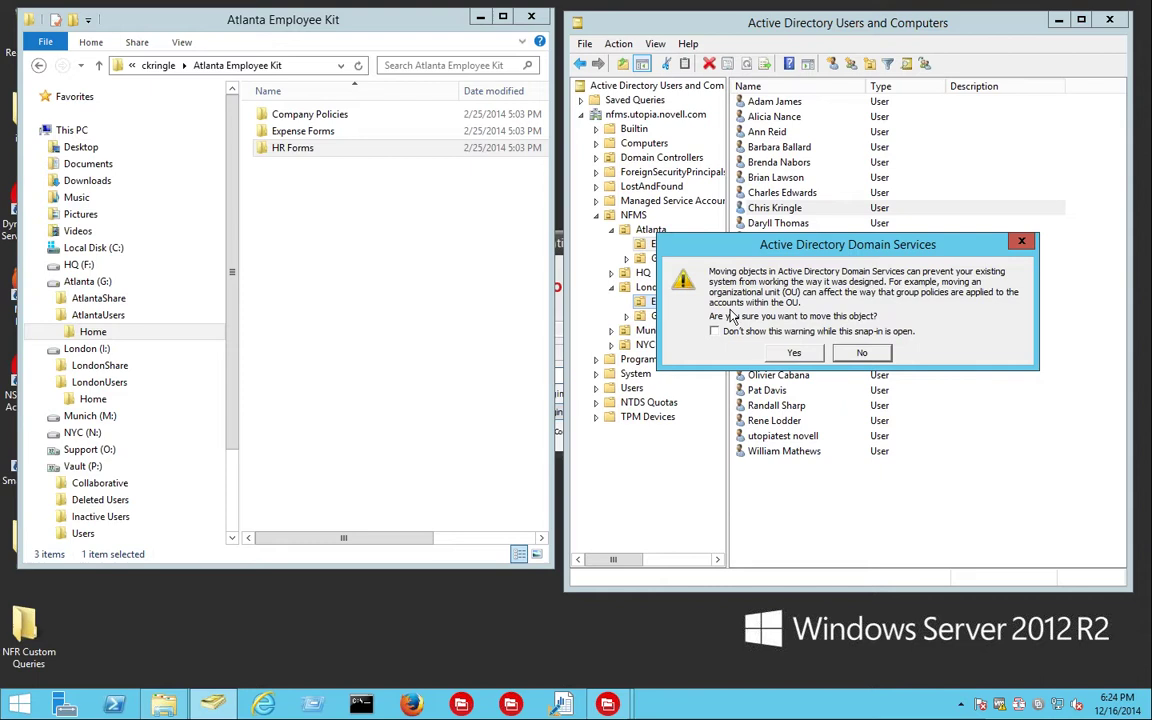
pyautogui.click(794, 352)
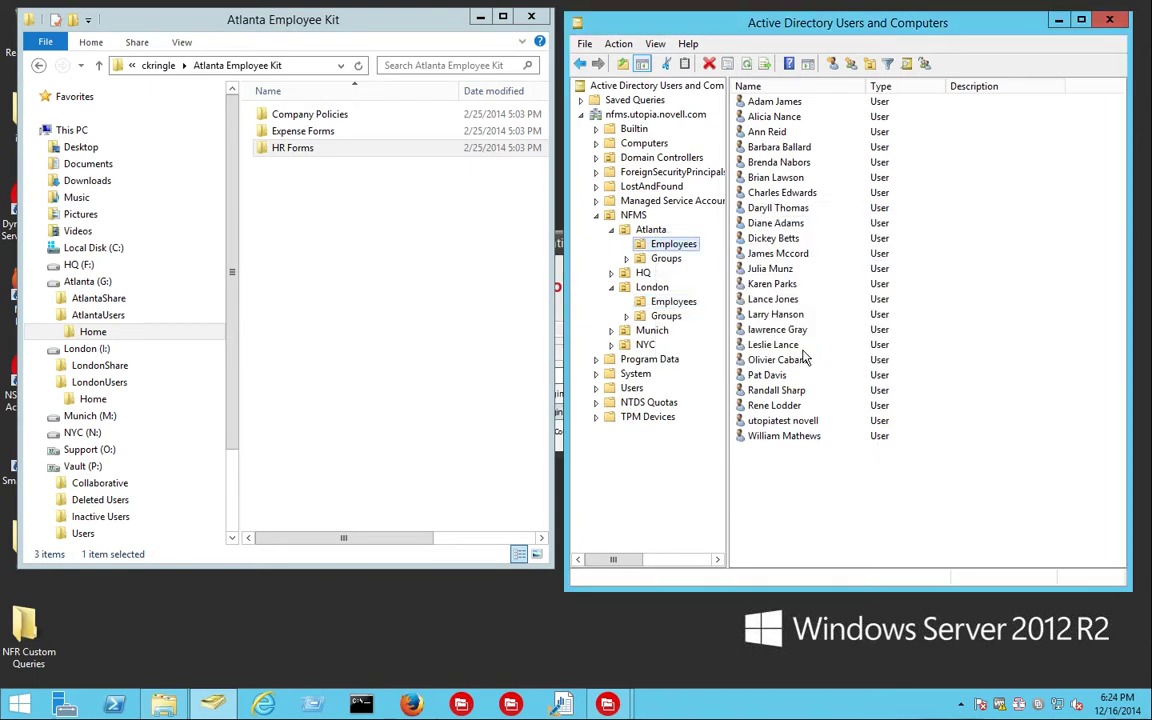
pyautogui.click(662, 301)
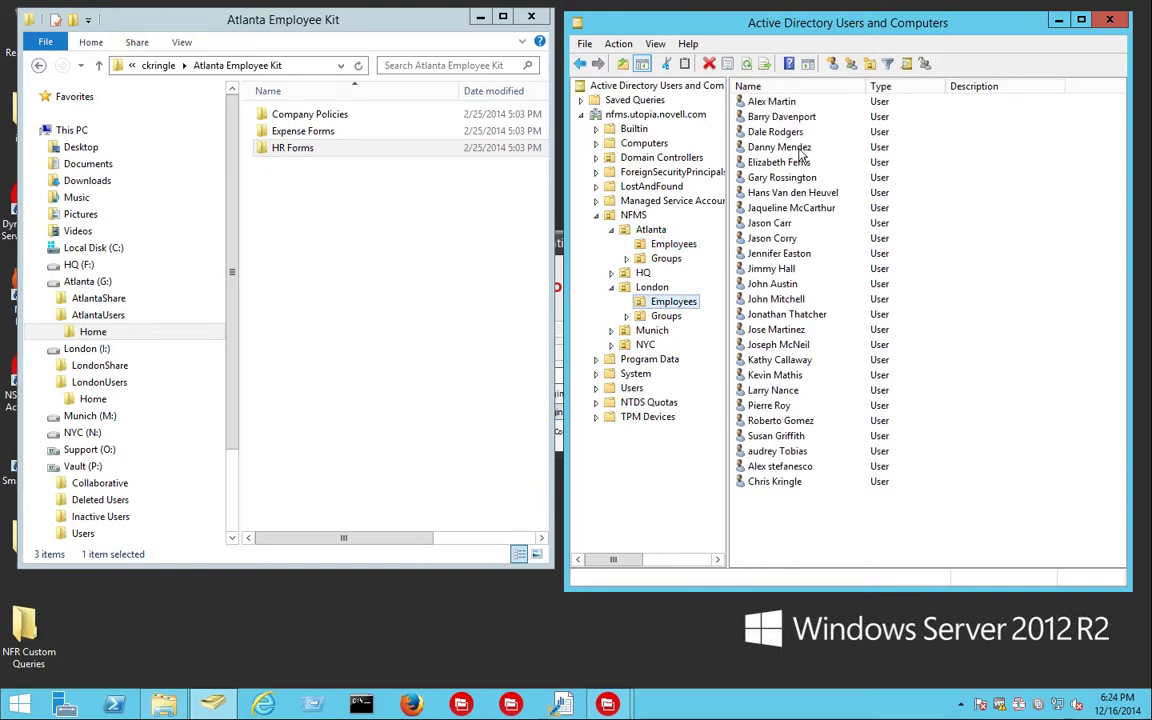
pyautogui.click(768, 481)
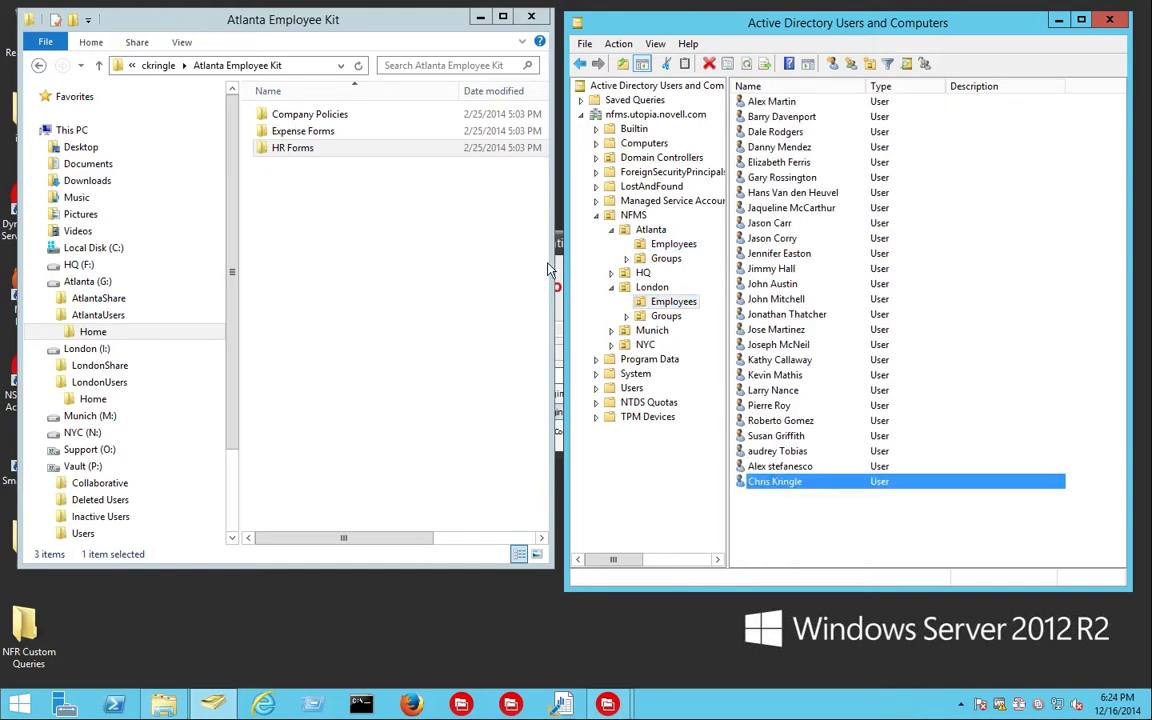
# Open the Home folder under AtlantaUsers and select the user's home folder listed there.
pyautogui.click(118, 331)
pyautogui.click(334, 232)
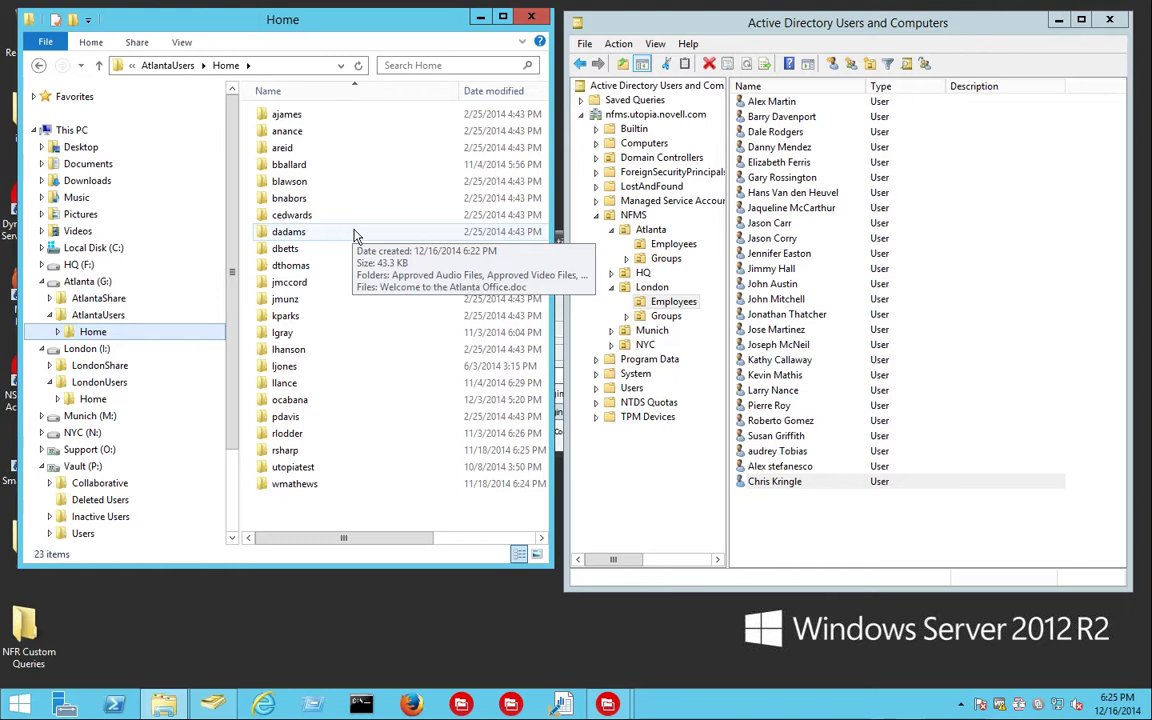
pyautogui.moveTo(40, 718)
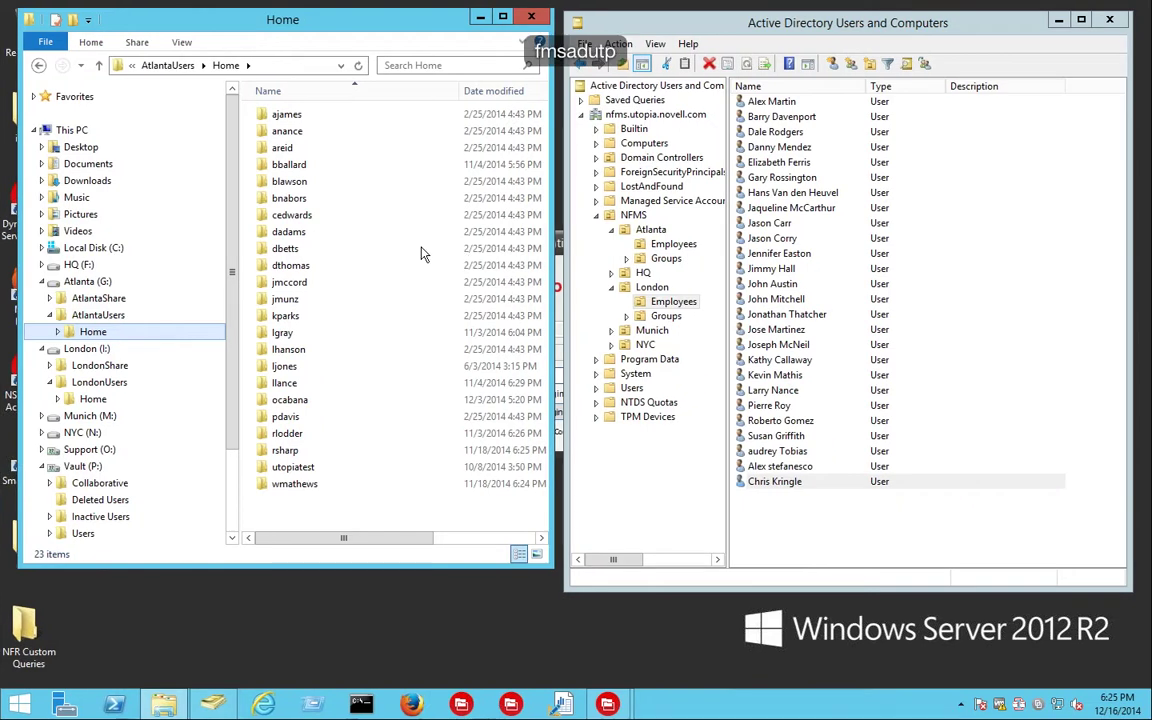
# Browse LondonUsers > Home > the moved user's folder and open its London Employee Kit.
pyautogui.click(101, 386)
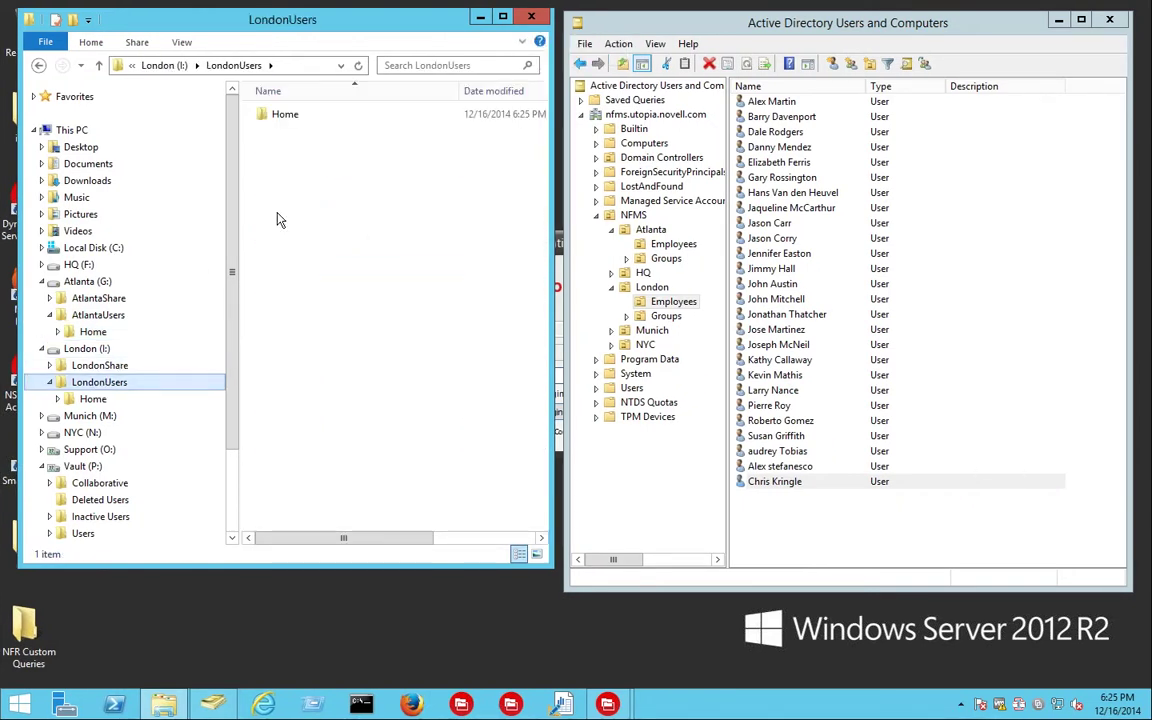
pyautogui.doubleClick(282, 120)
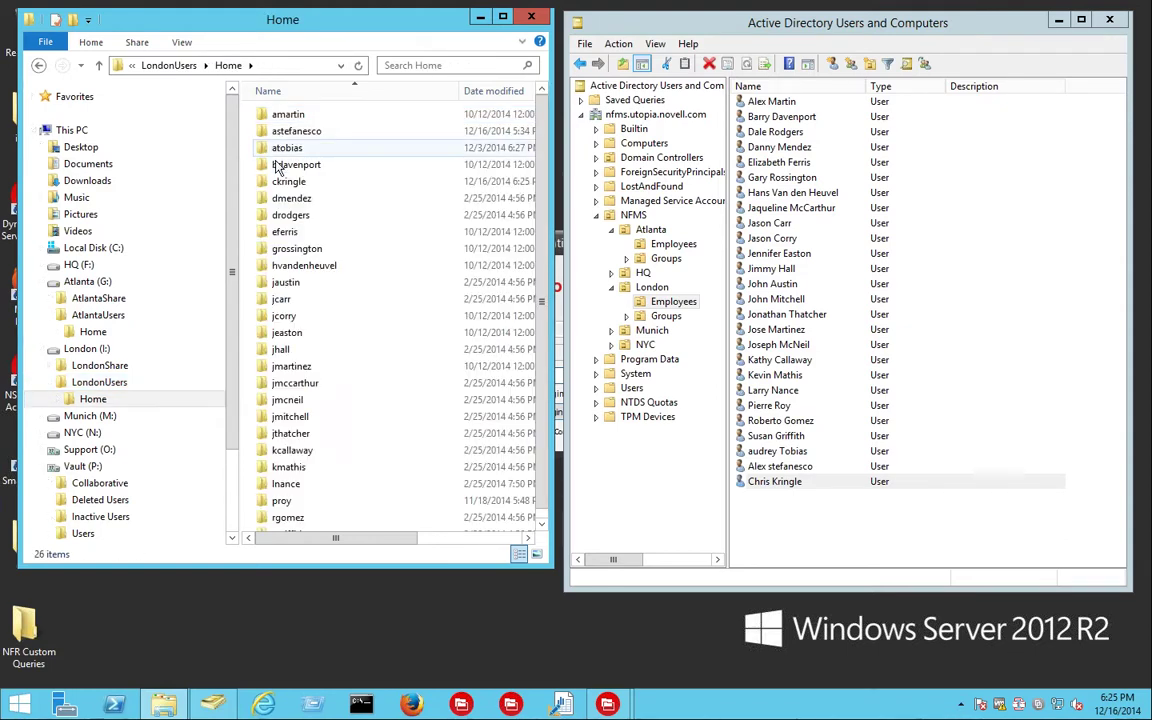
pyautogui.click(284, 183)
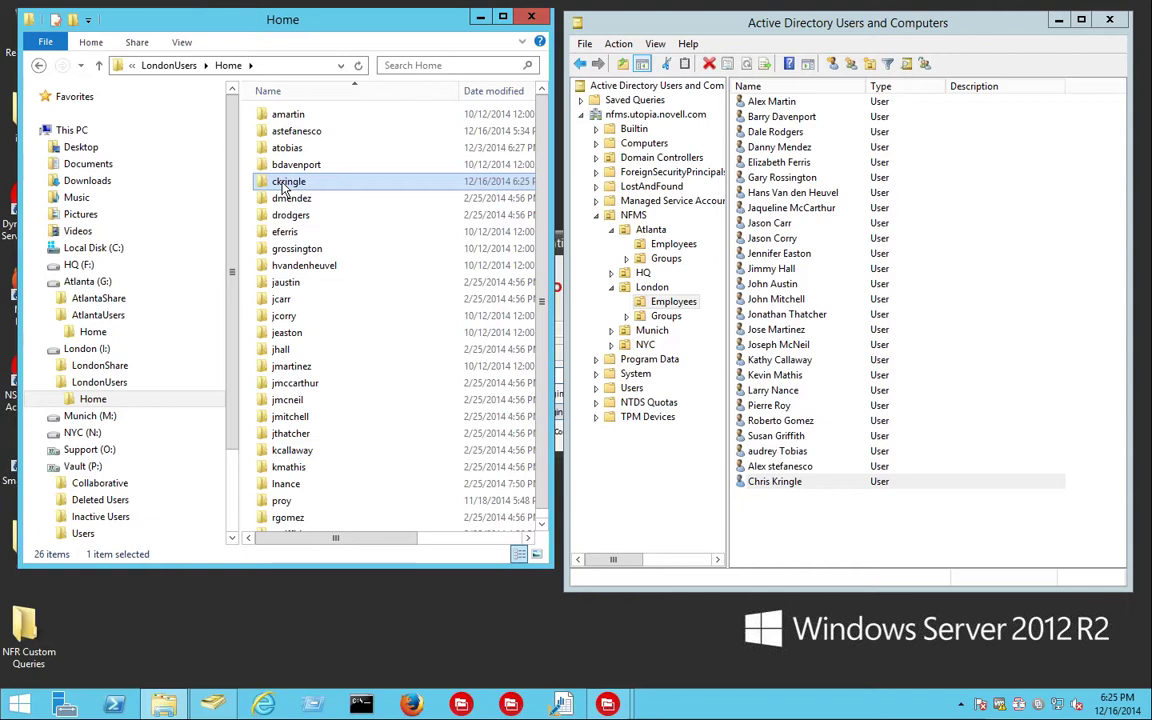
pyautogui.doubleClick(285, 184)
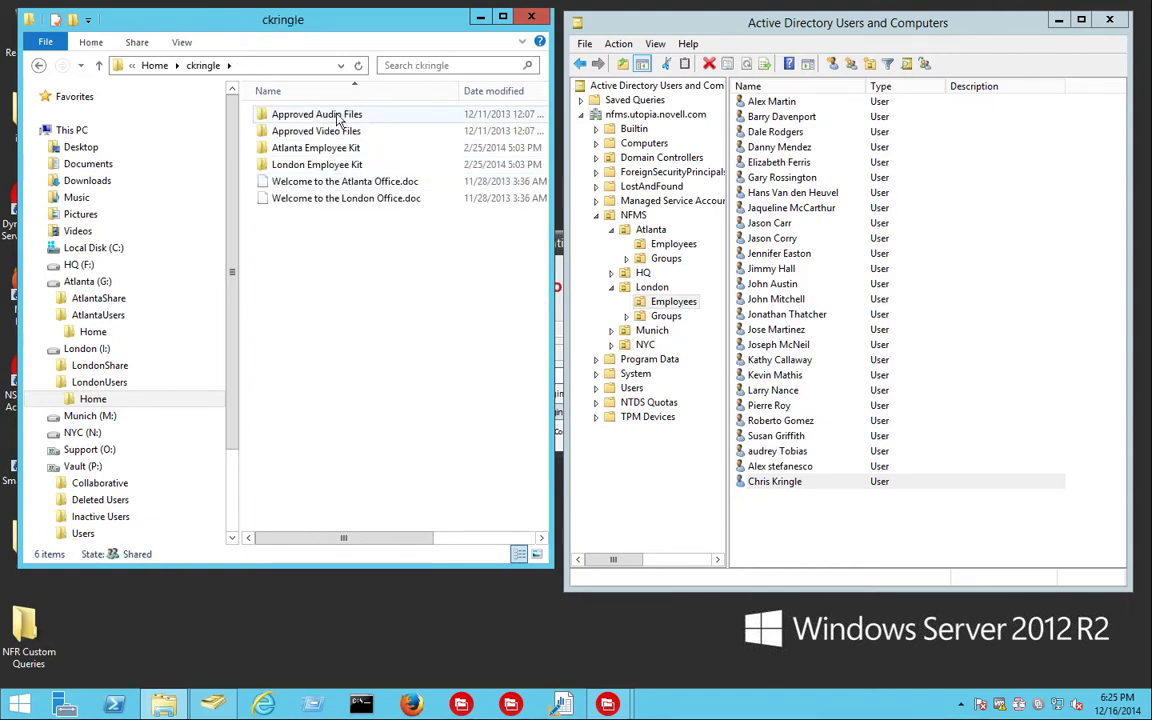
pyautogui.click(349, 148)
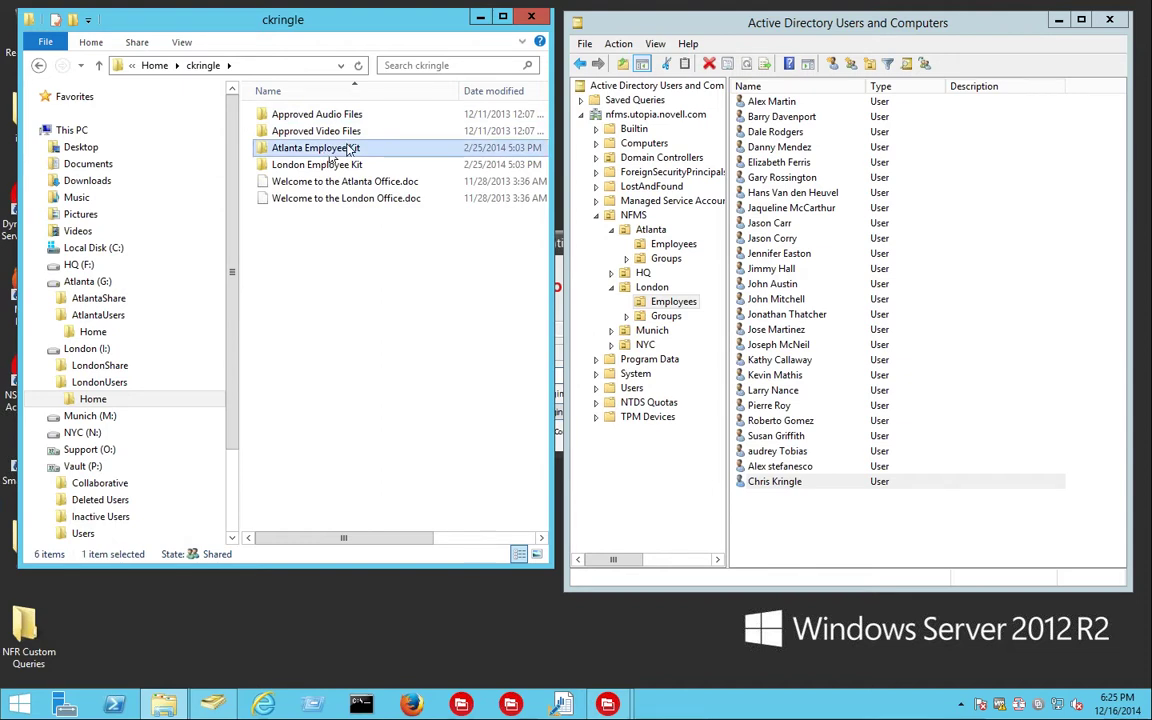
pyautogui.moveTo(335, 147)
pyautogui.click(327, 166)
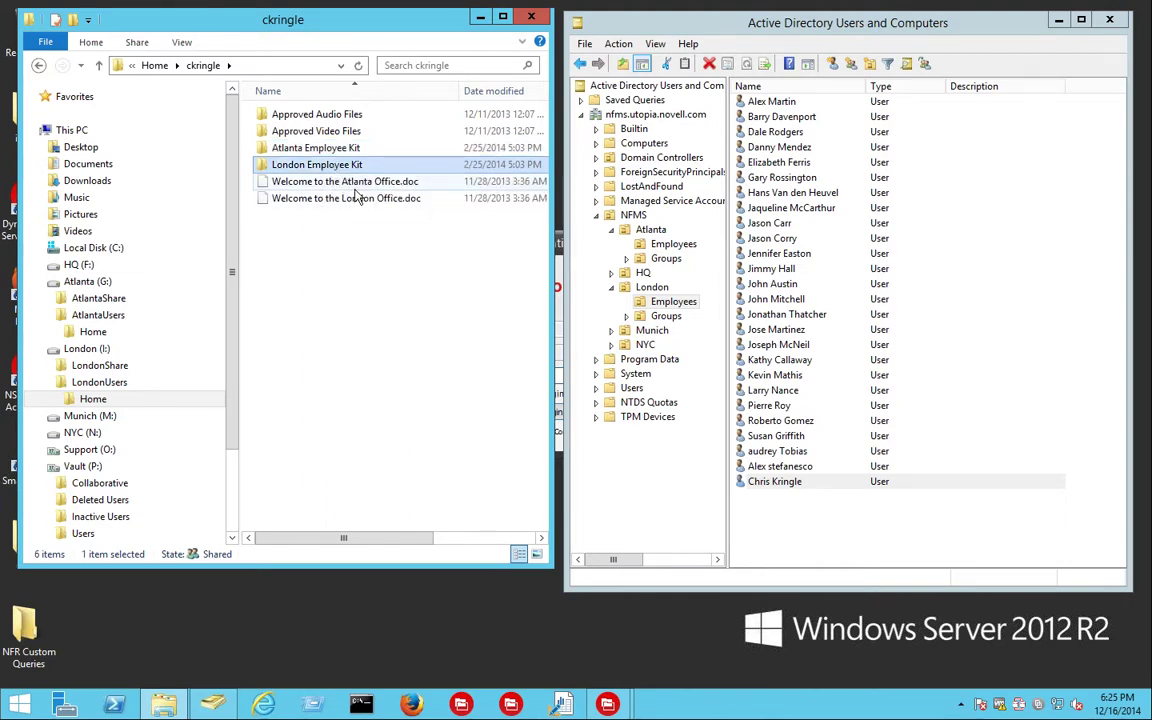
pyautogui.doubleClick(322, 167)
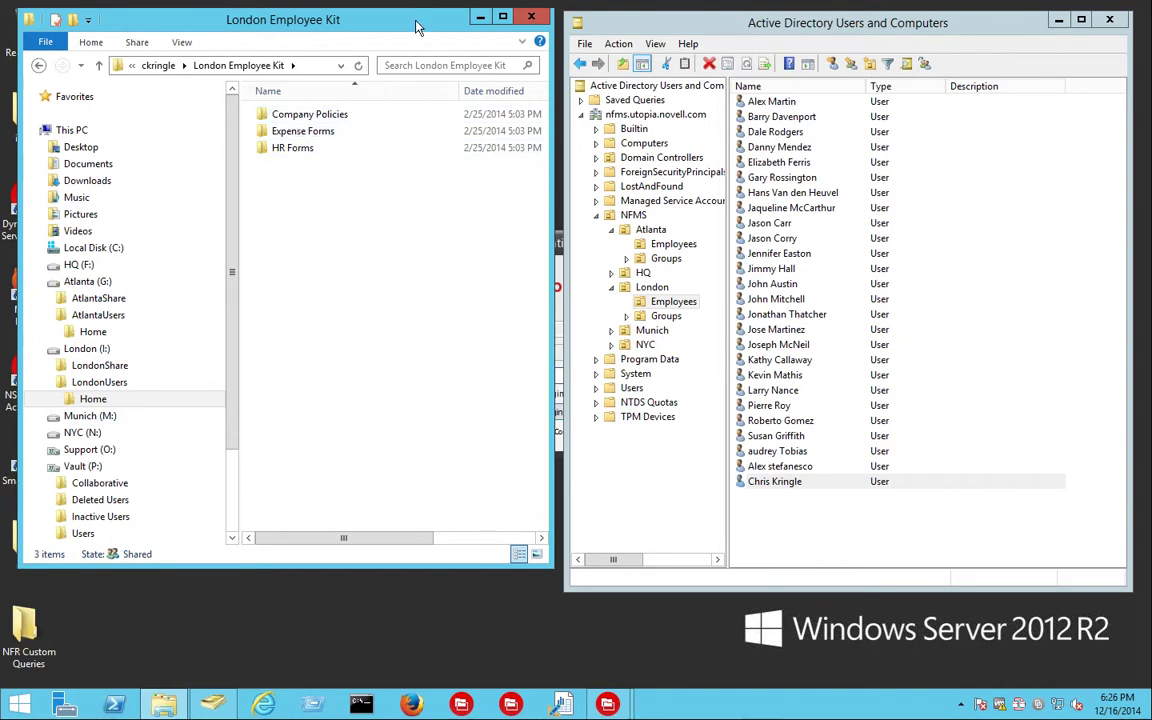
# Delete the moved user from London Employees via the right-click Delete command and confirm Yes.
pyautogui.click(777, 483)
pyautogui.click(777, 482)
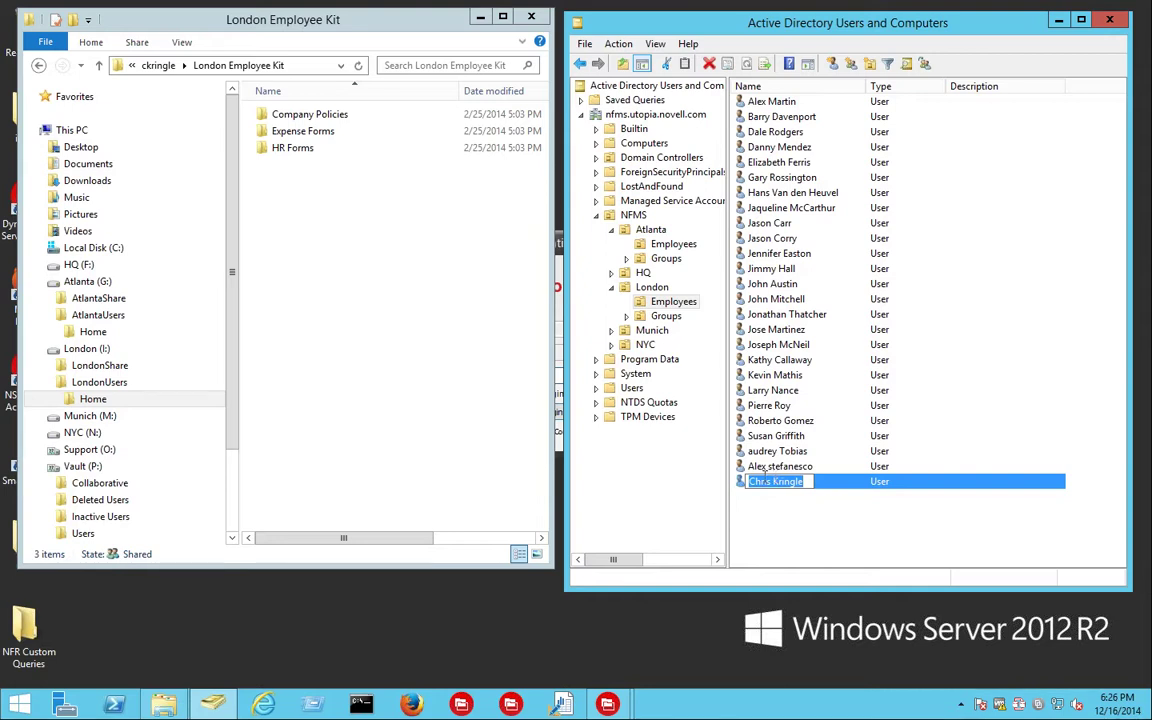
pyautogui.press('Return')
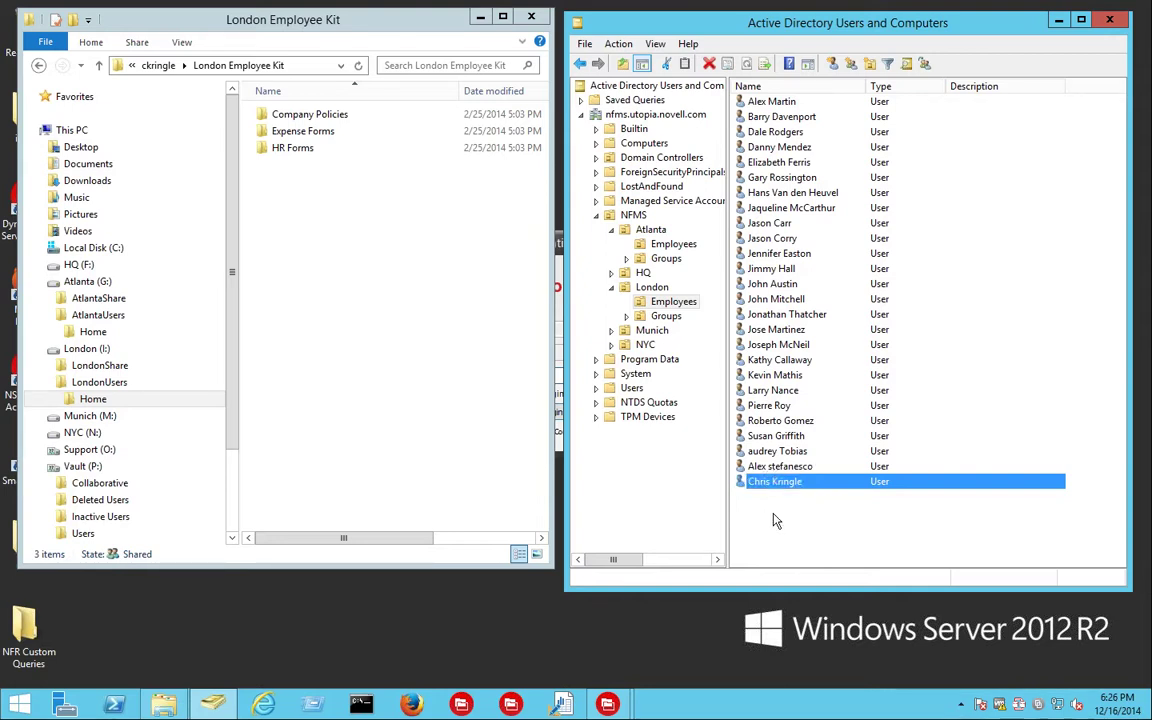
pyautogui.rightClick(768, 481)
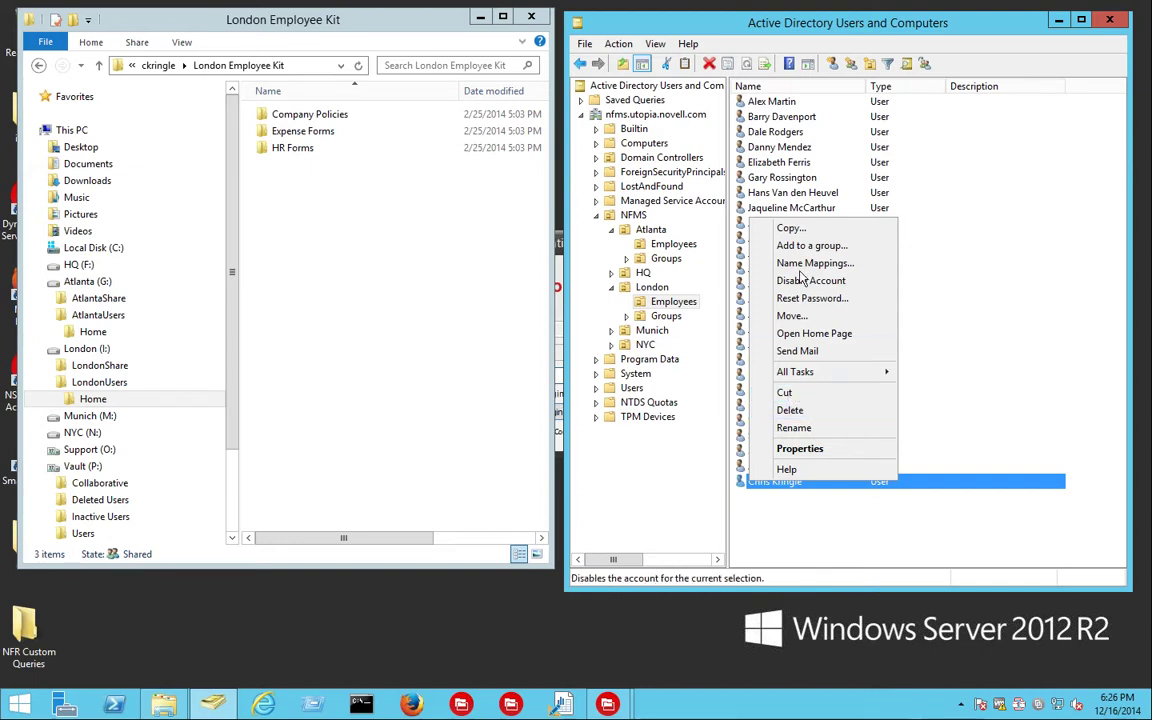
pyautogui.click(781, 410)
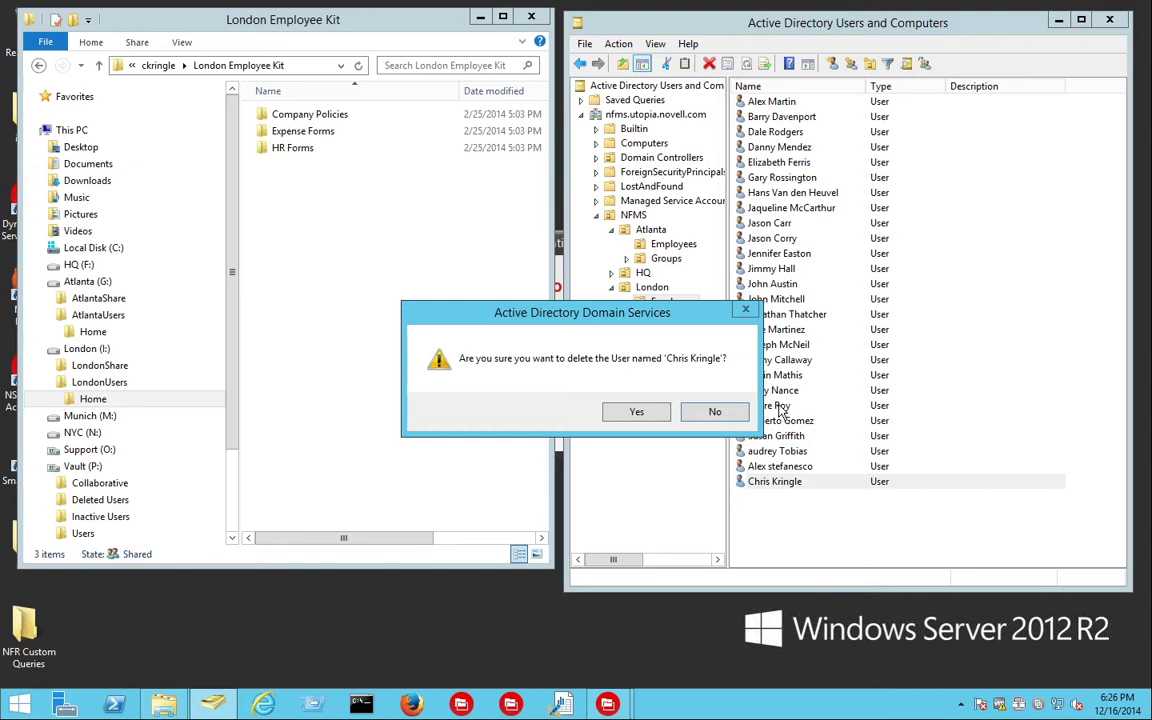
pyautogui.click(651, 416)
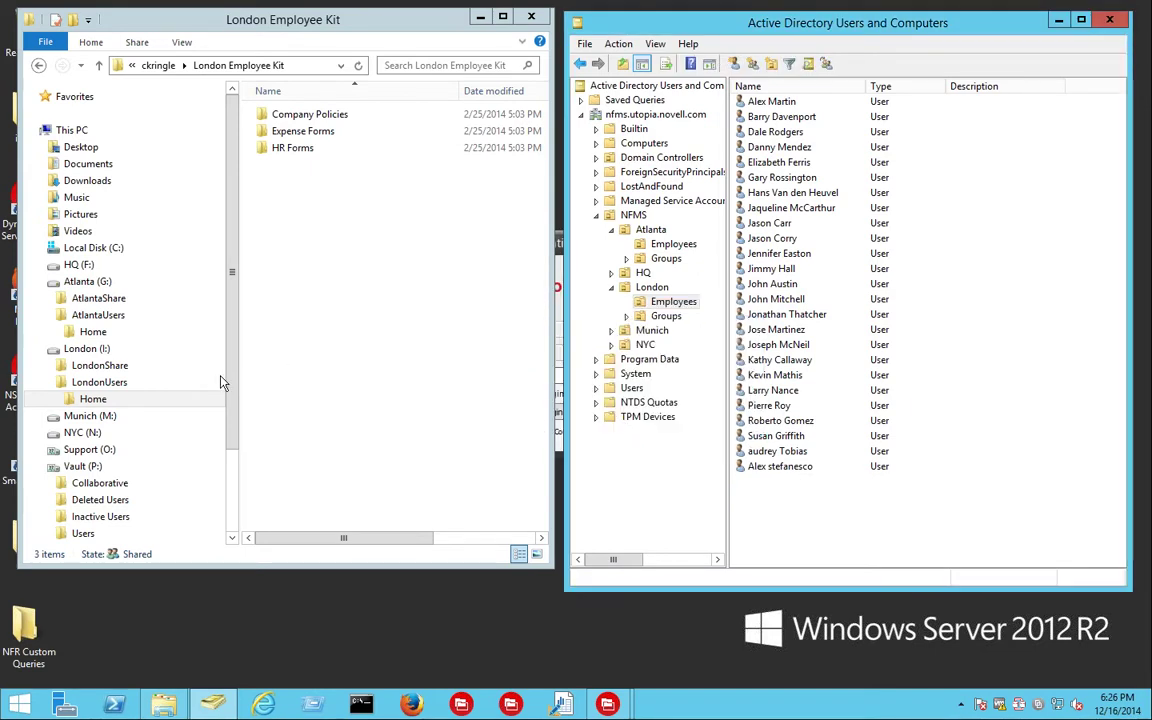
# Go back to LondonUsers > Home, shift the Explorer window slightly, and scroll the navigation pane down.
pyautogui.click(157, 400)
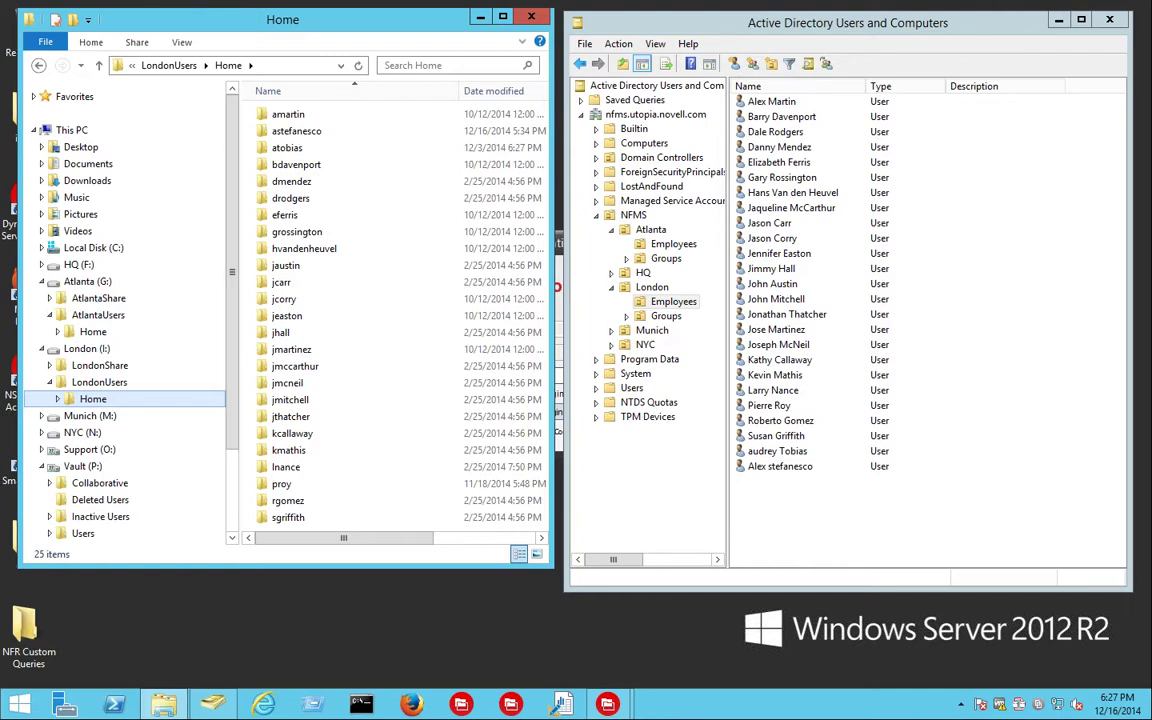
pyautogui.moveTo(382, 20); pyautogui.dragTo(417, 40)
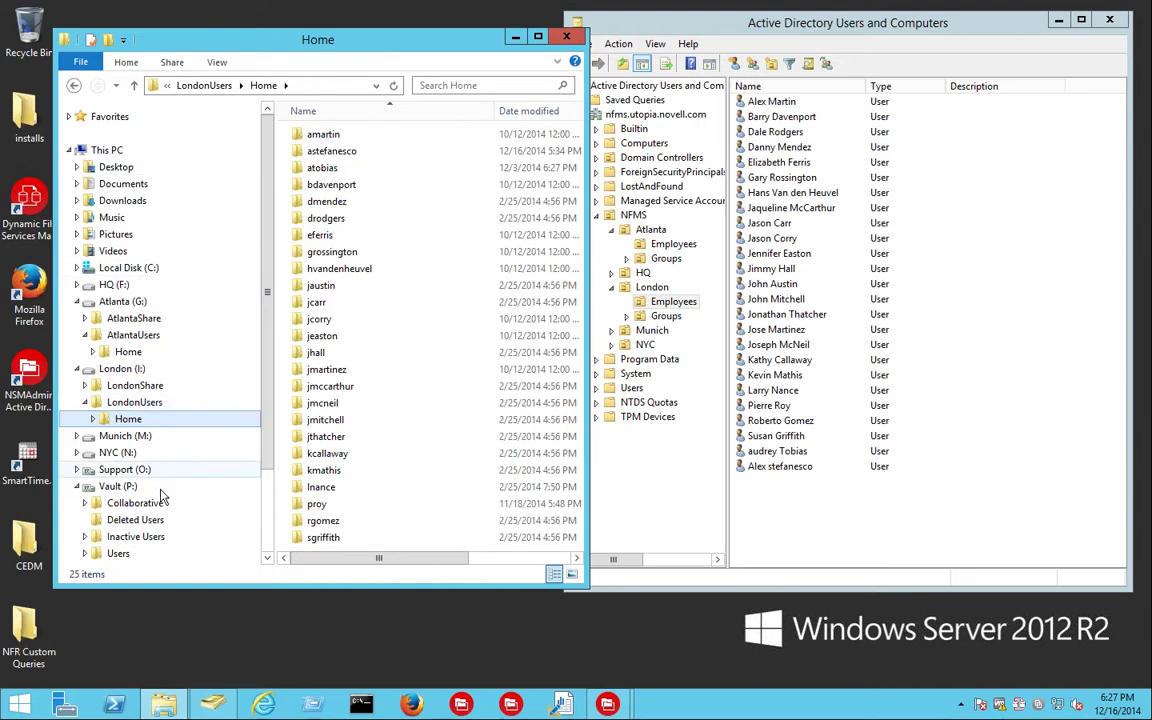
pyautogui.scroll(-2, 150, 440)
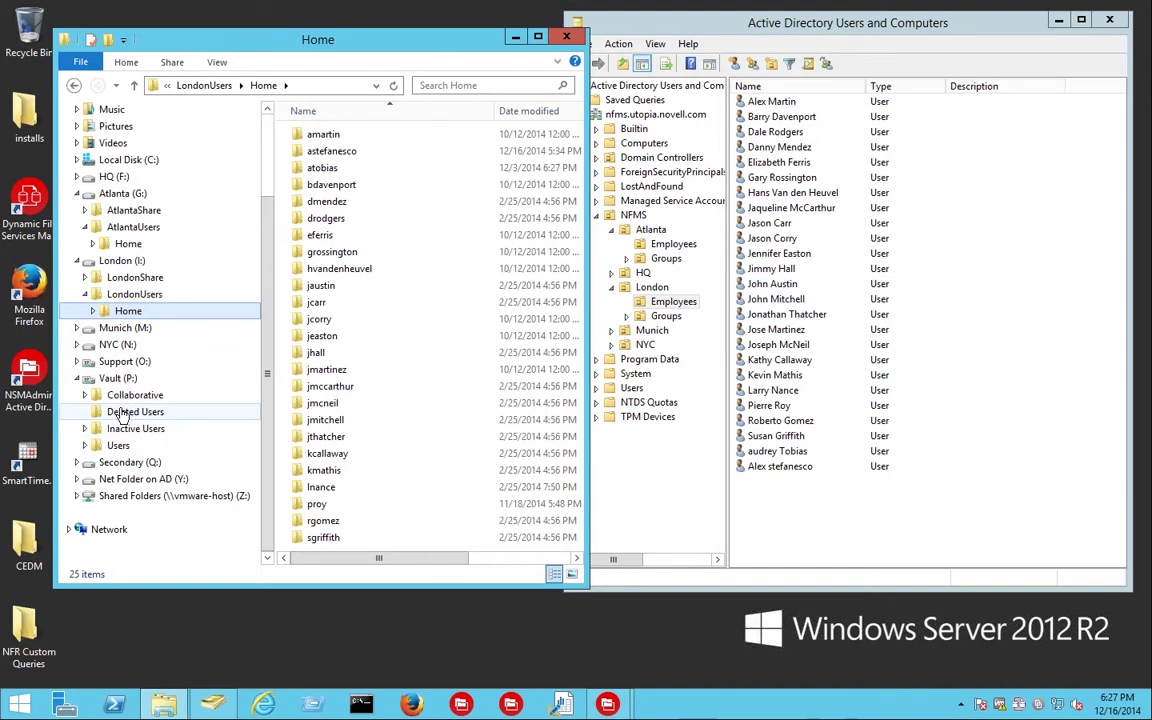
# Browse the Vault's Deleted Users, Inactive Users and Users folders, then open LON.
pyautogui.click(121, 413)
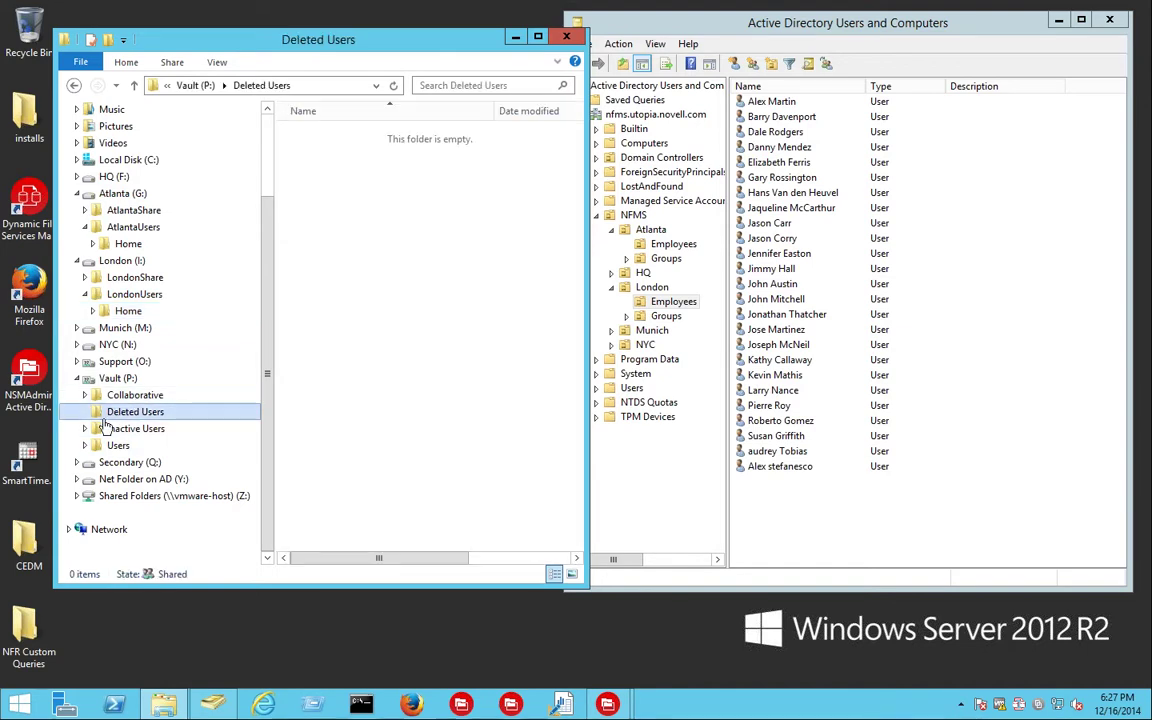
pyautogui.click(114, 430)
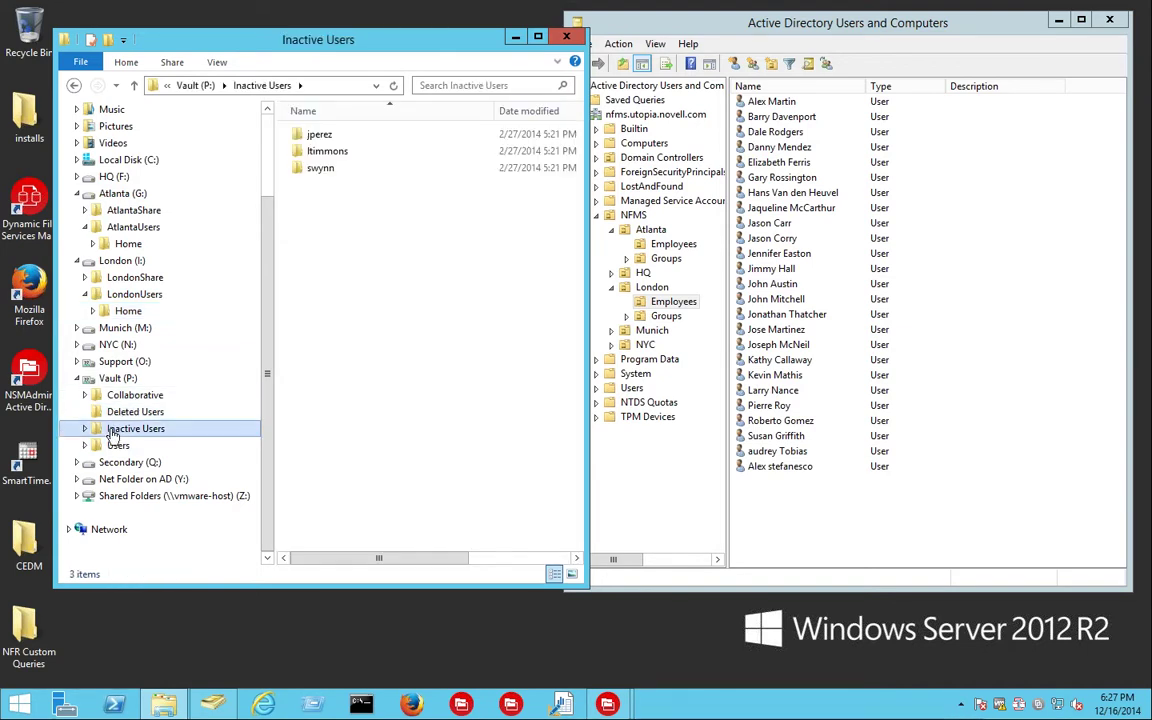
pyautogui.click(94, 445)
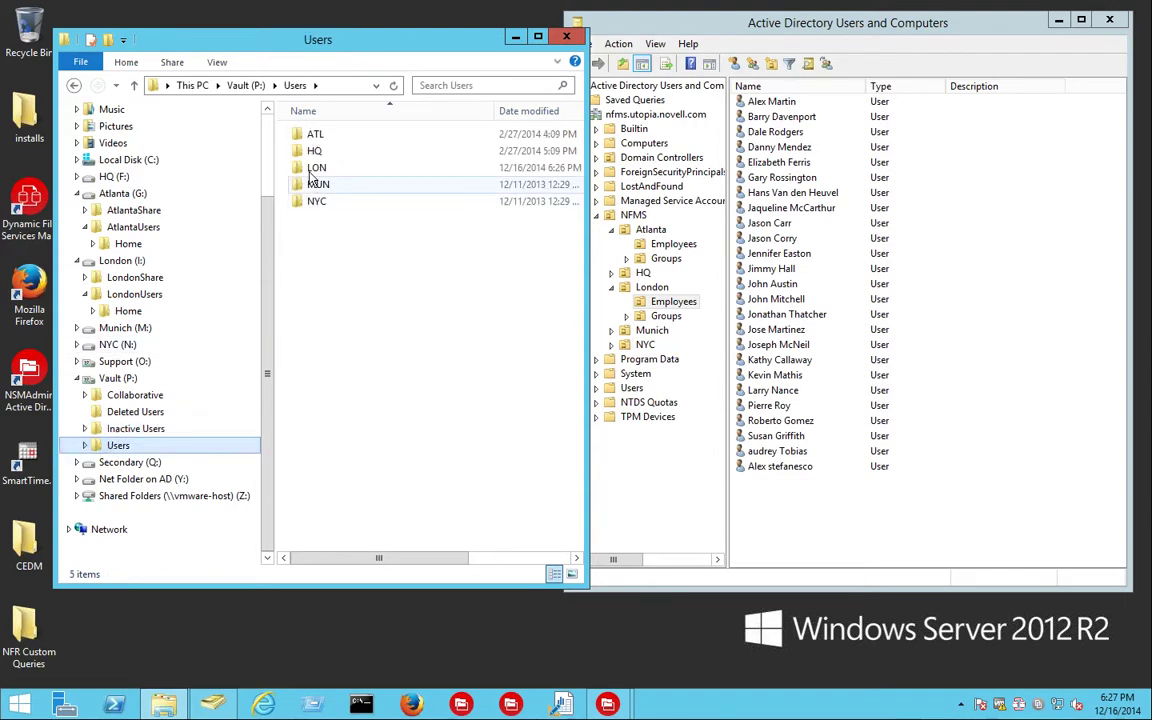
pyautogui.moveTo(313, 174)
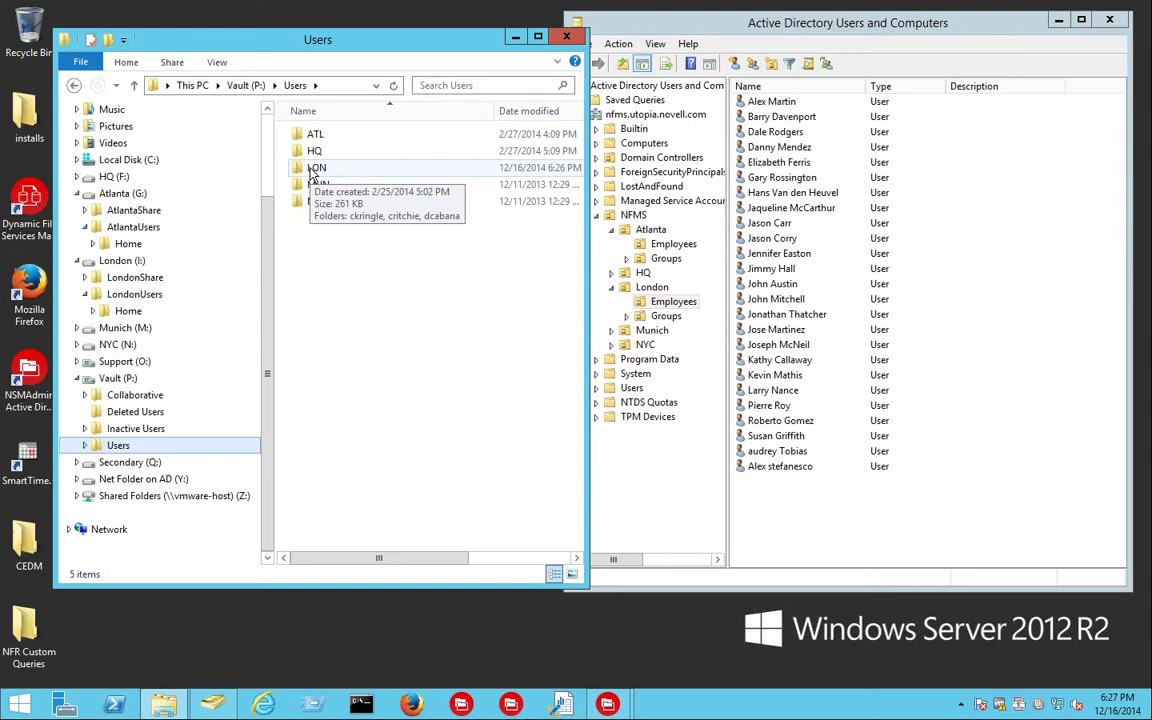
pyautogui.doubleClick(315, 170)
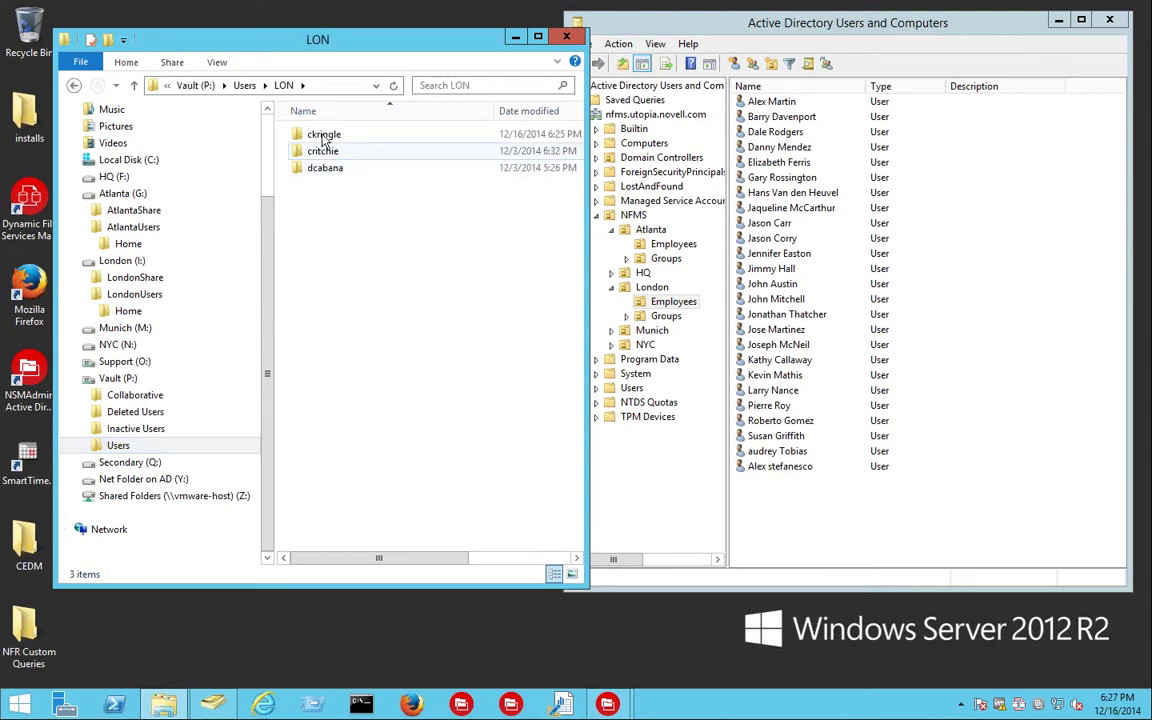
pyautogui.click(324, 138)
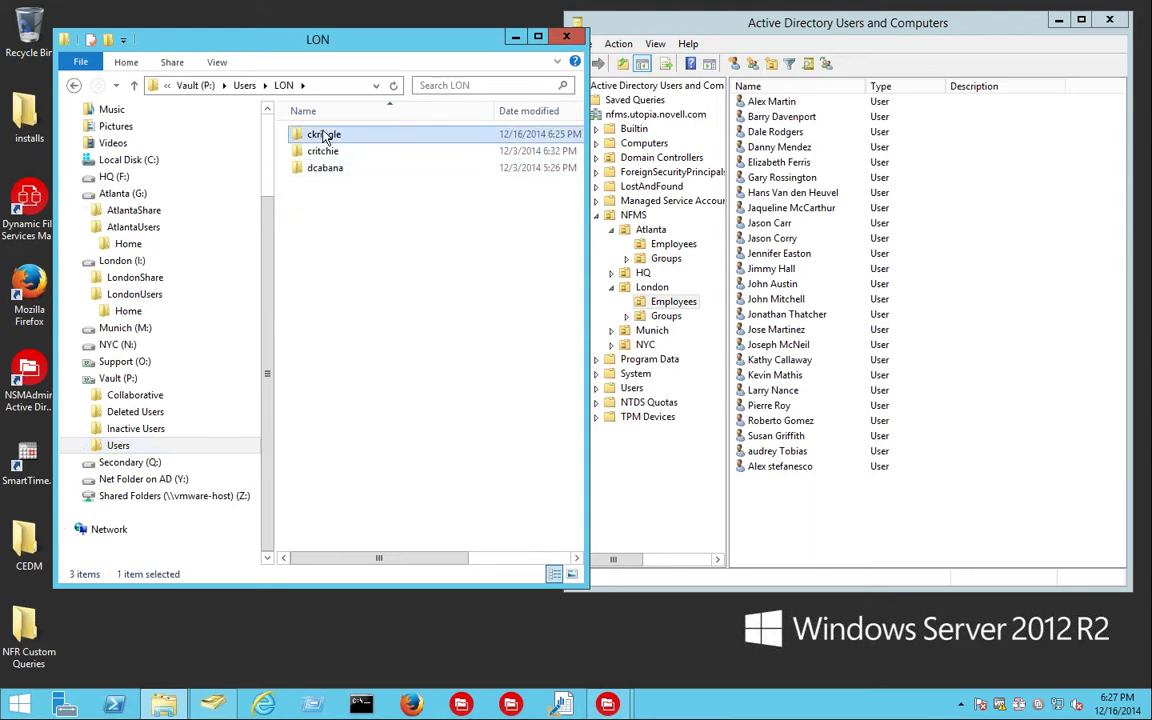
pyautogui.click(328, 137)
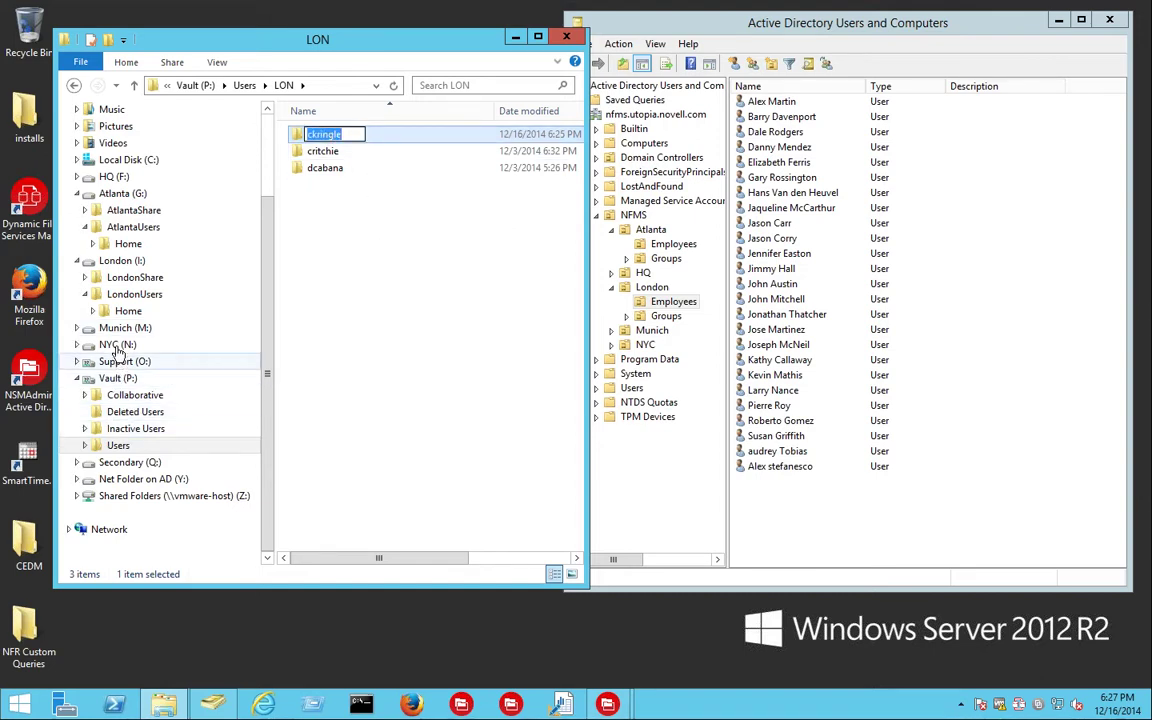
# Revisit LondonUsers > Home, then return to the Vault drive and reopen the LON folder.
pyautogui.click(121, 298)
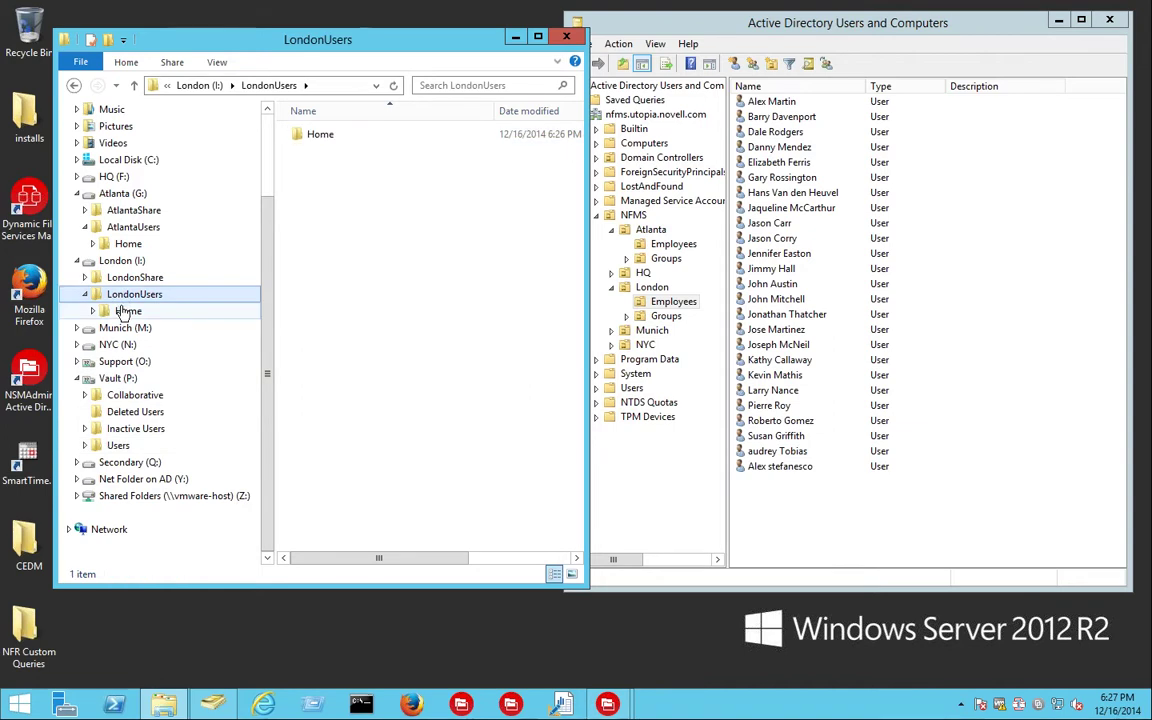
pyautogui.click(125, 310)
pyautogui.click(92, 379)
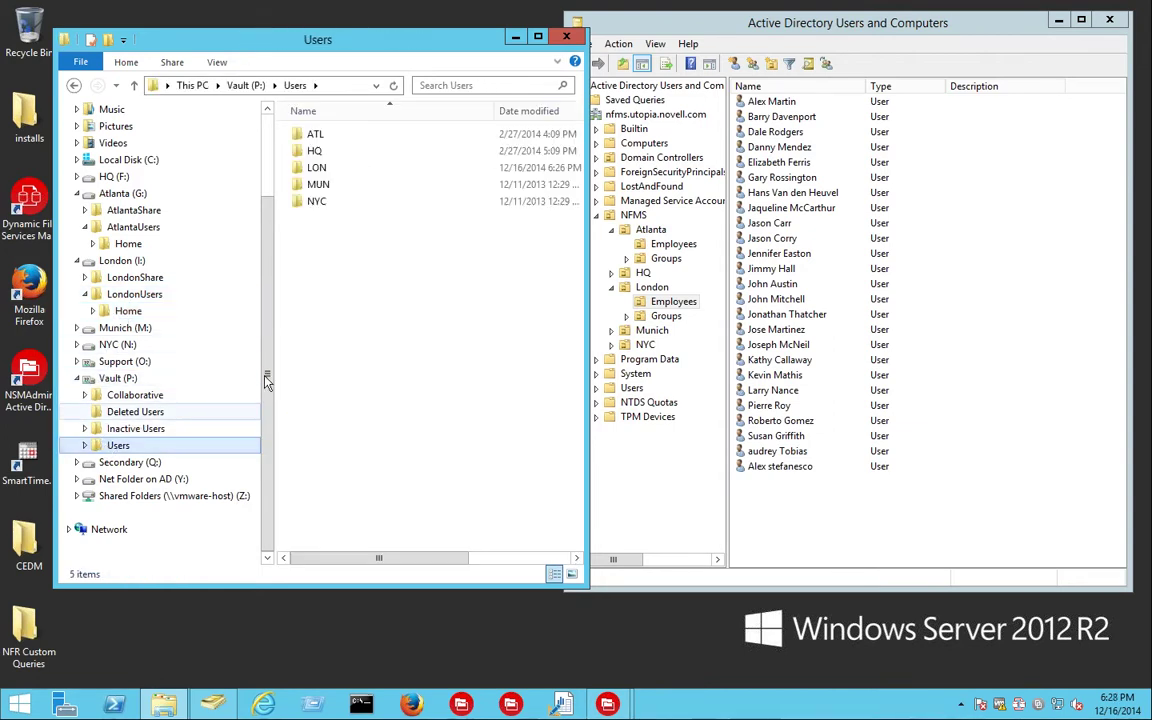
pyautogui.click(317, 170)
pyautogui.doubleClick(317, 170)
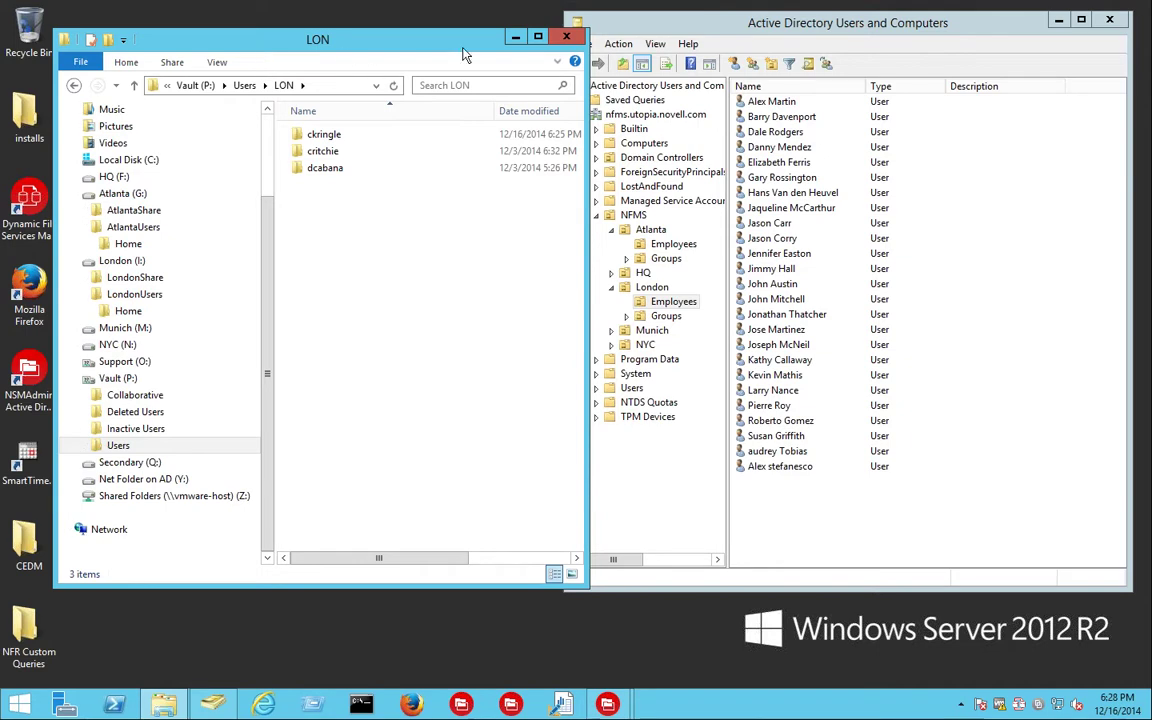
# Minimize Explorer and Active Directory, reauthenticate with the administrator password, and reposition the Admin window.
pyautogui.click(512, 40)
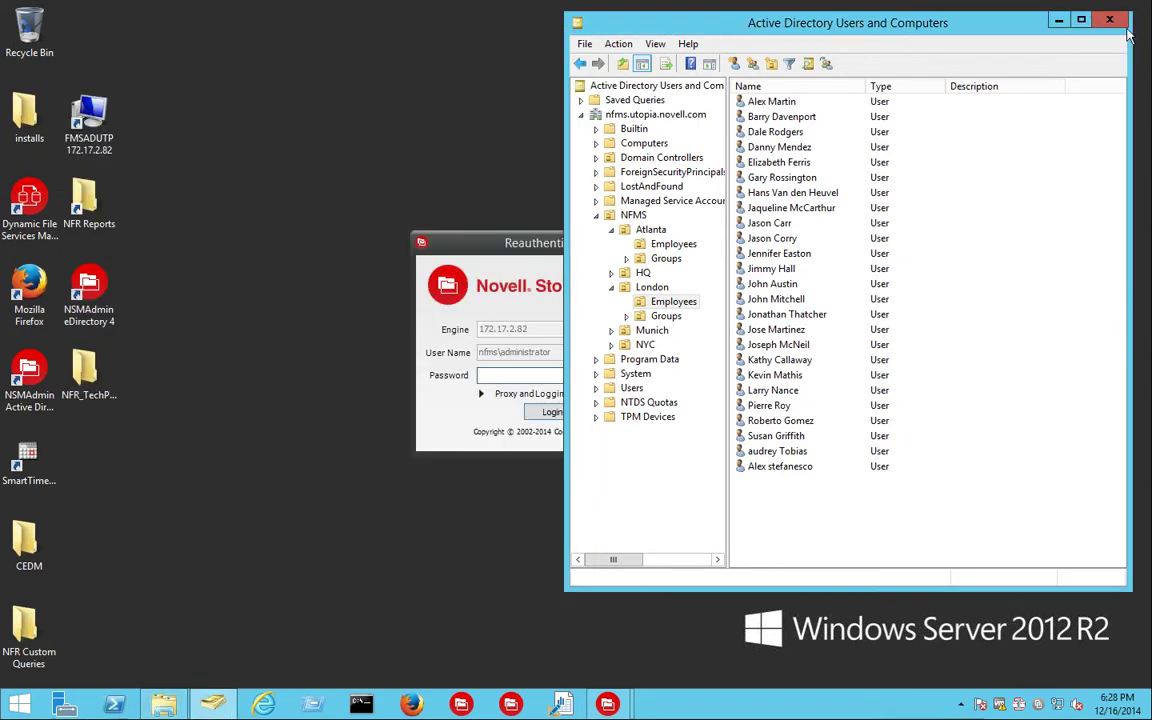
pyautogui.click(1052, 26)
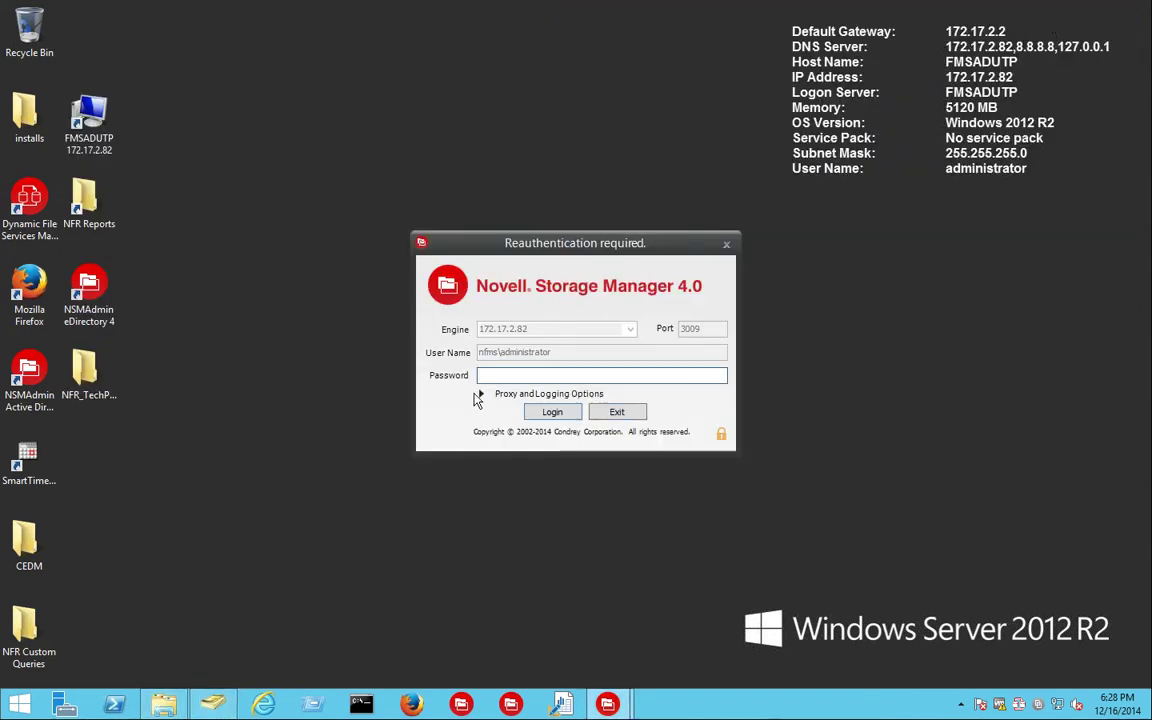
pyautogui.write('•••')
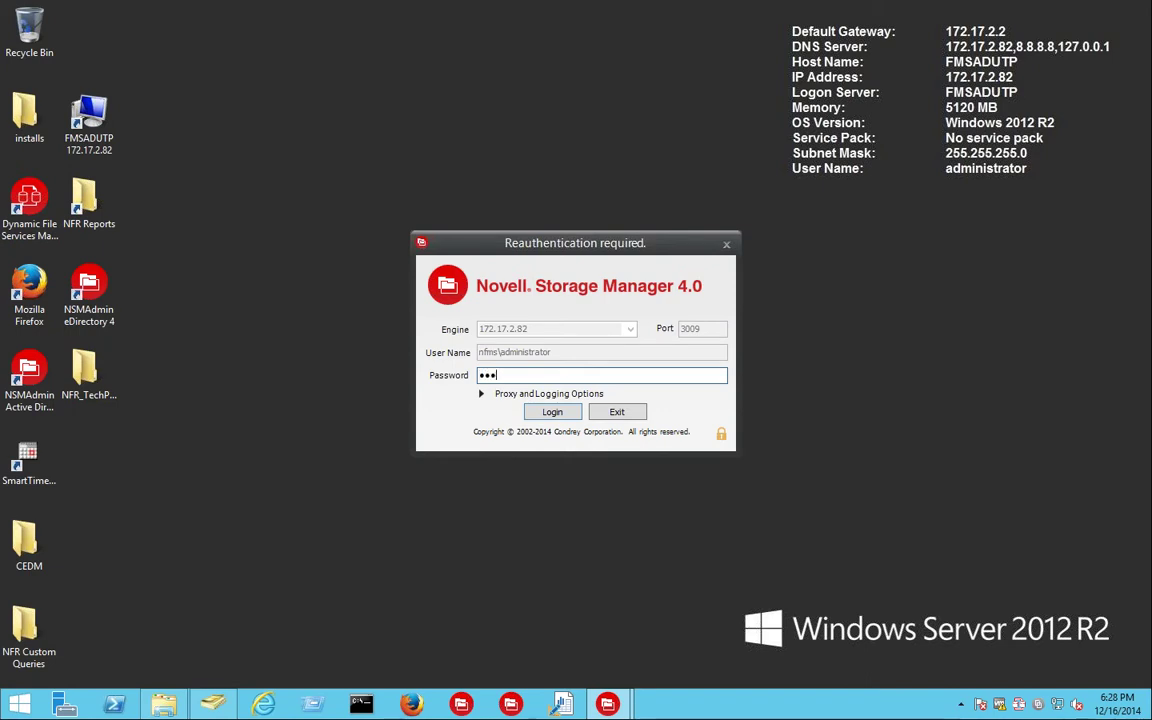
pyautogui.write('•••••')
pyautogui.press('Return')
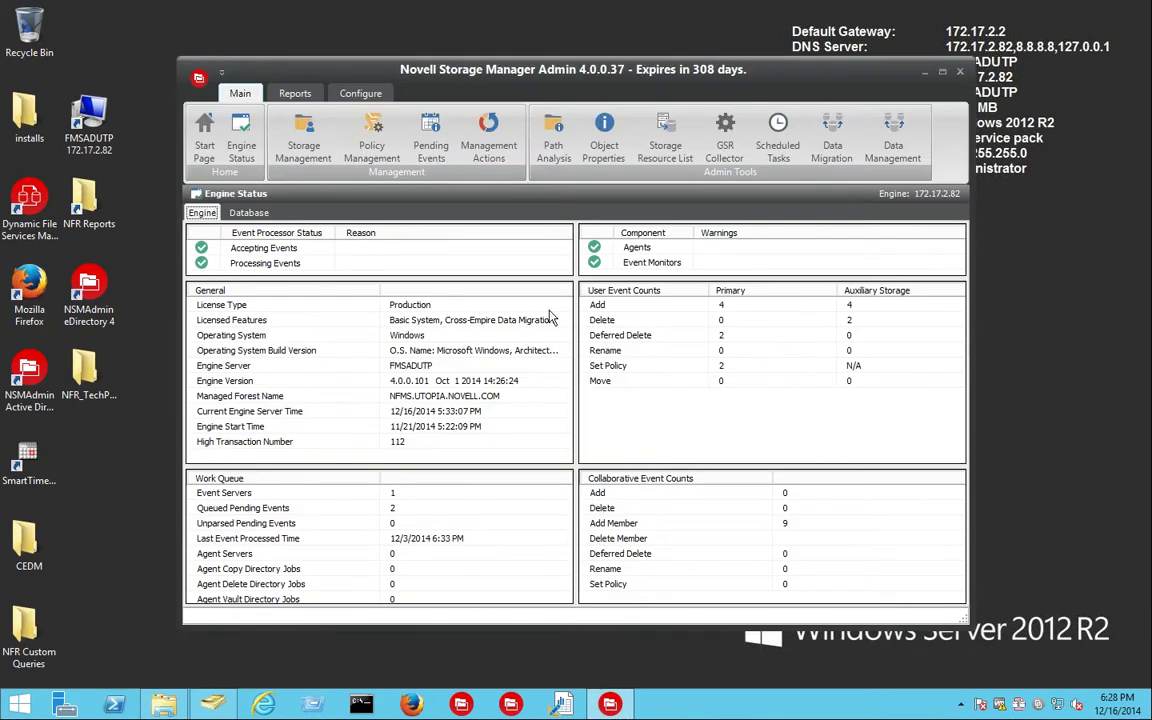
pyautogui.moveTo(588, 77); pyautogui.dragTo(632, 42)
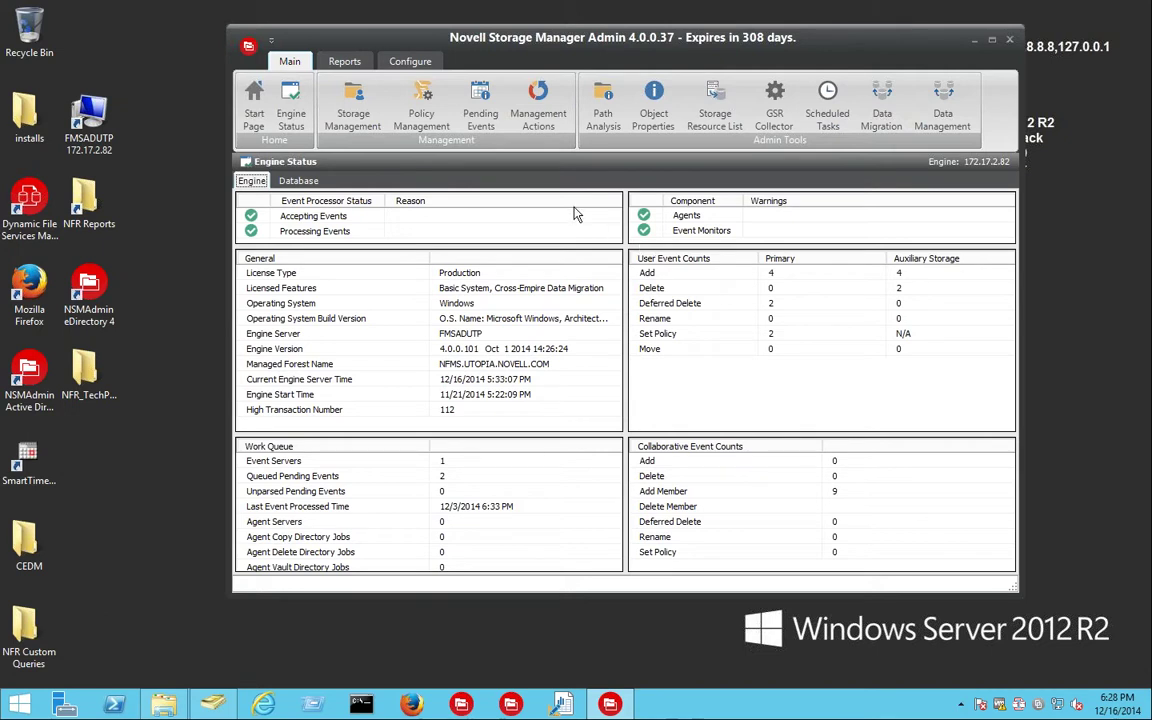
# Open the Atlanta Employees Share policy and view its associations, provisioning options, target paths and quota options.
pyautogui.click(414, 94)
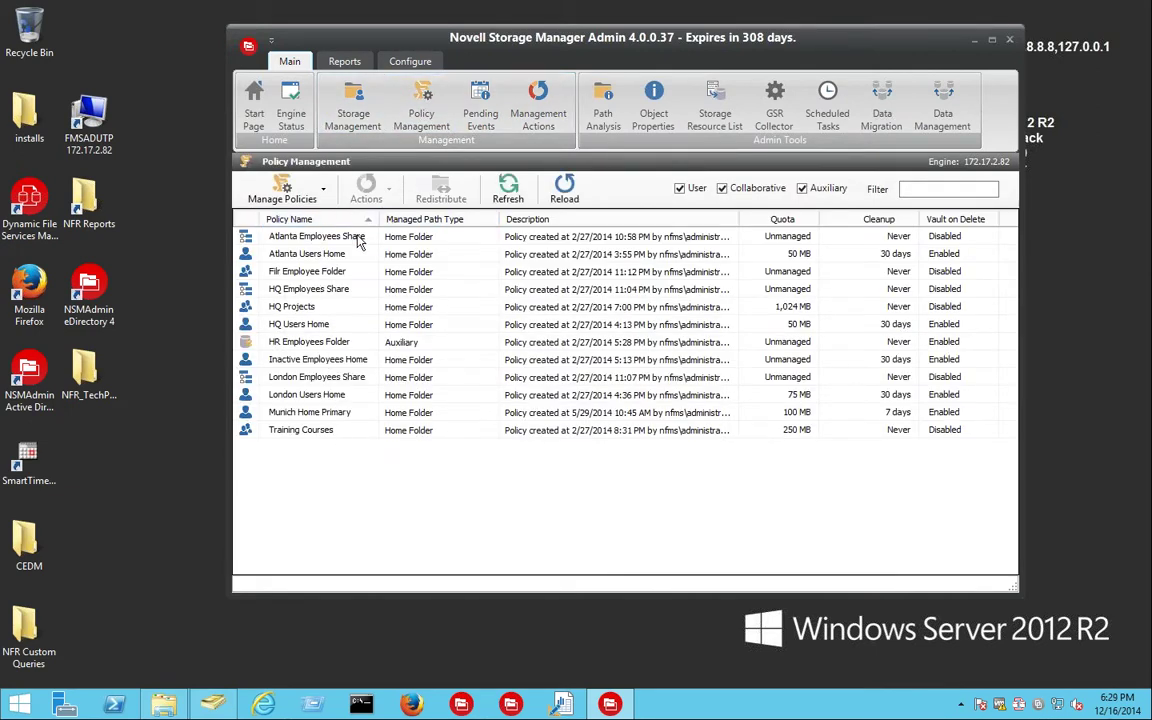
pyautogui.click(289, 240)
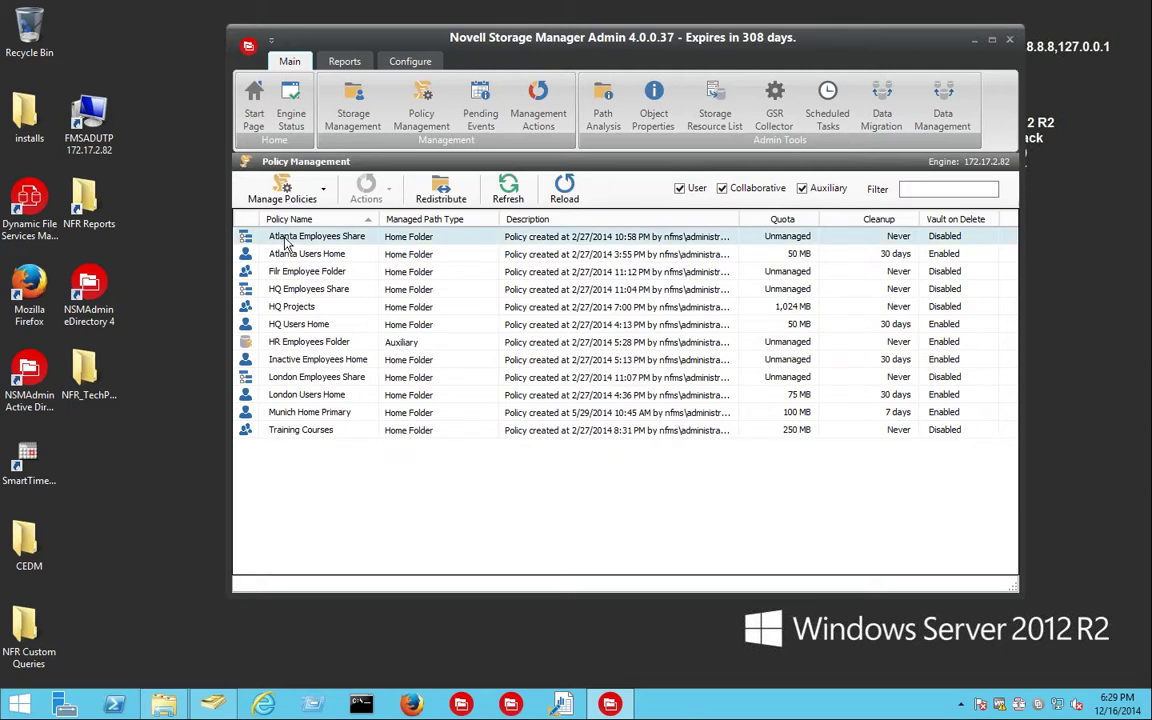
pyautogui.doubleClick(285, 240)
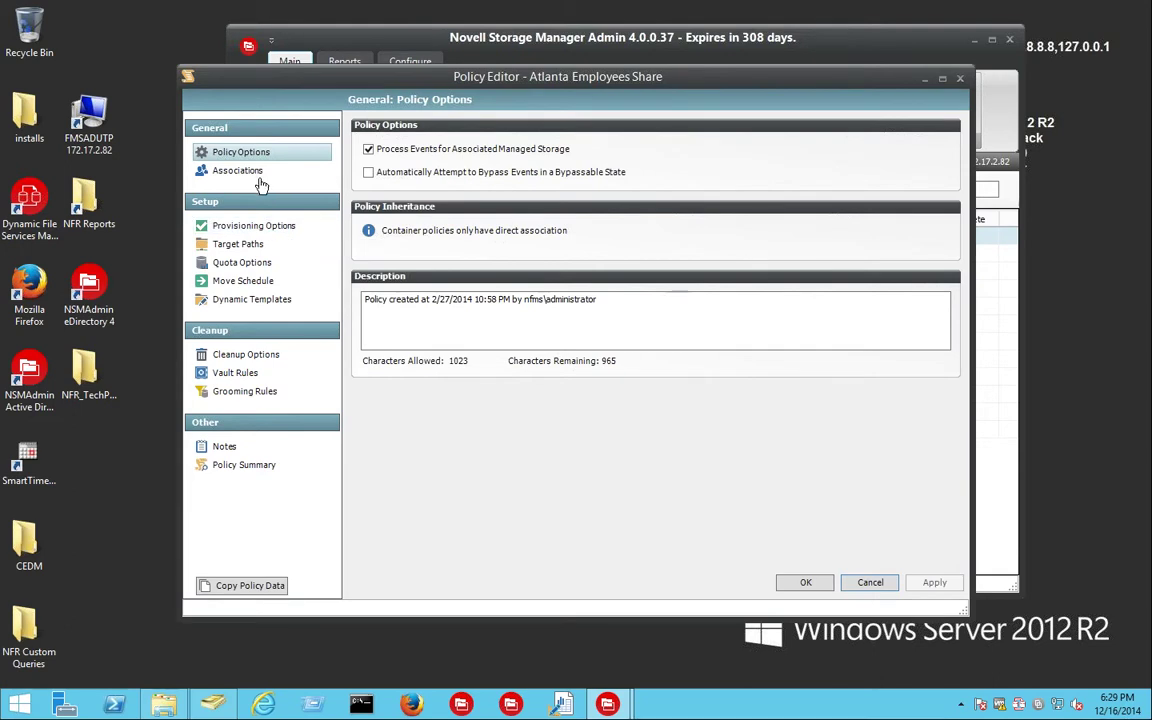
pyautogui.click(260, 176)
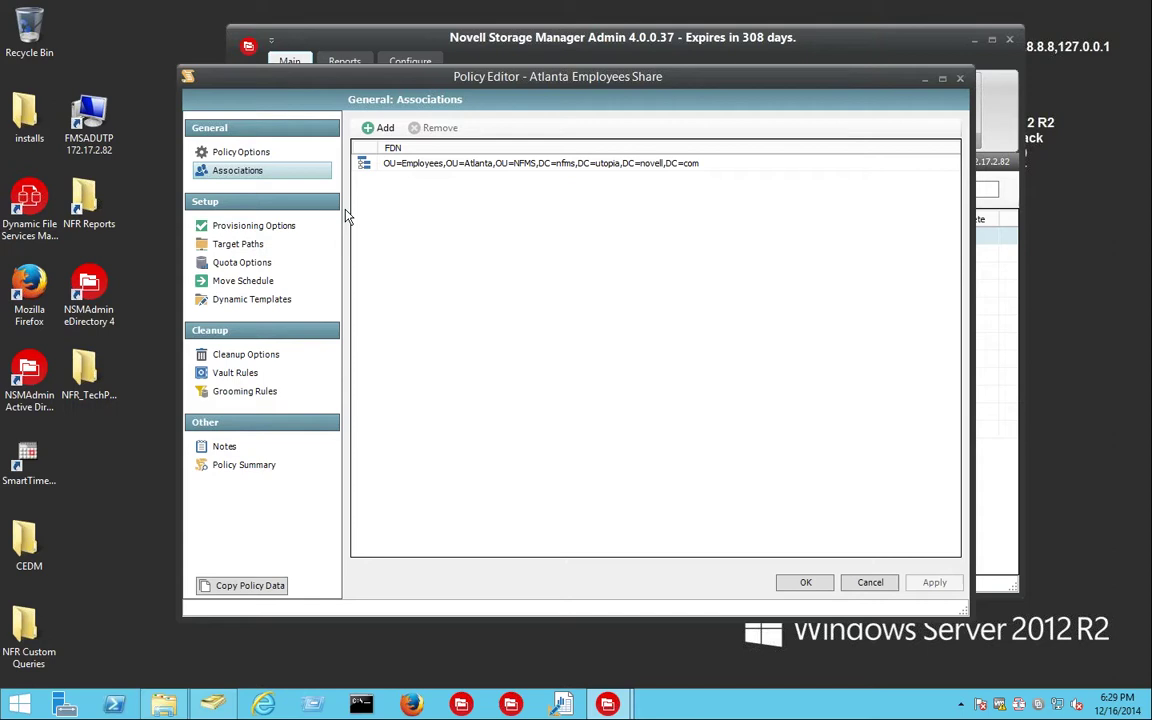
pyautogui.click(290, 229)
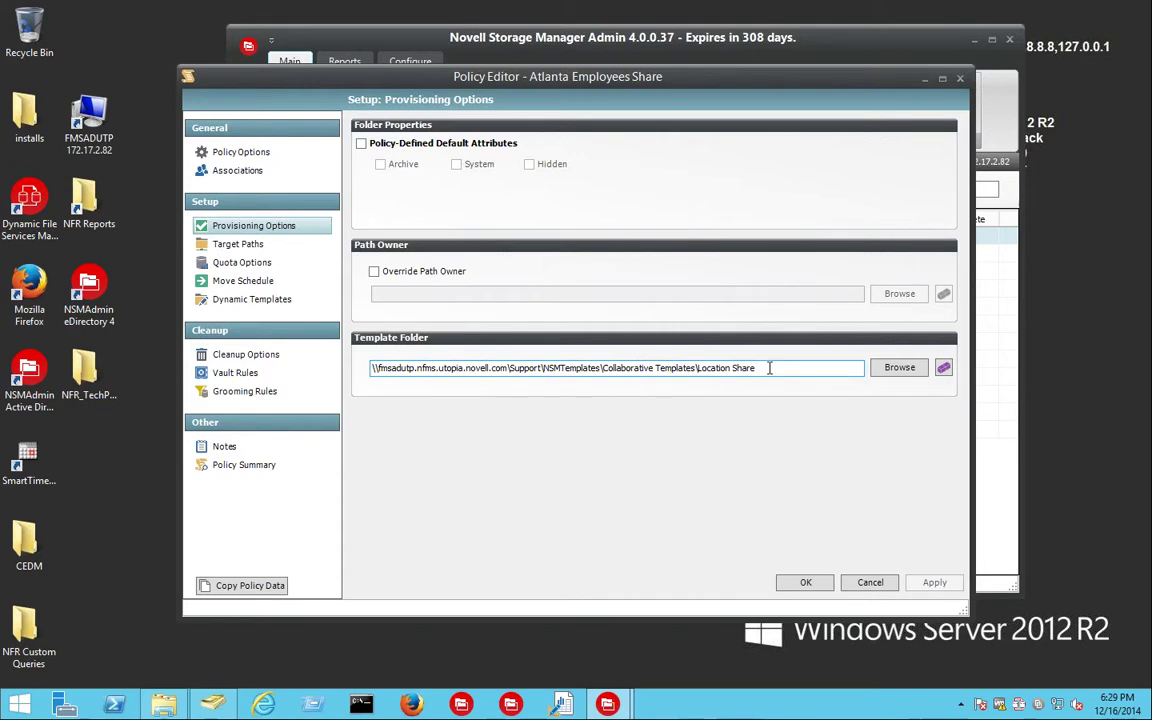
pyautogui.click(244, 245)
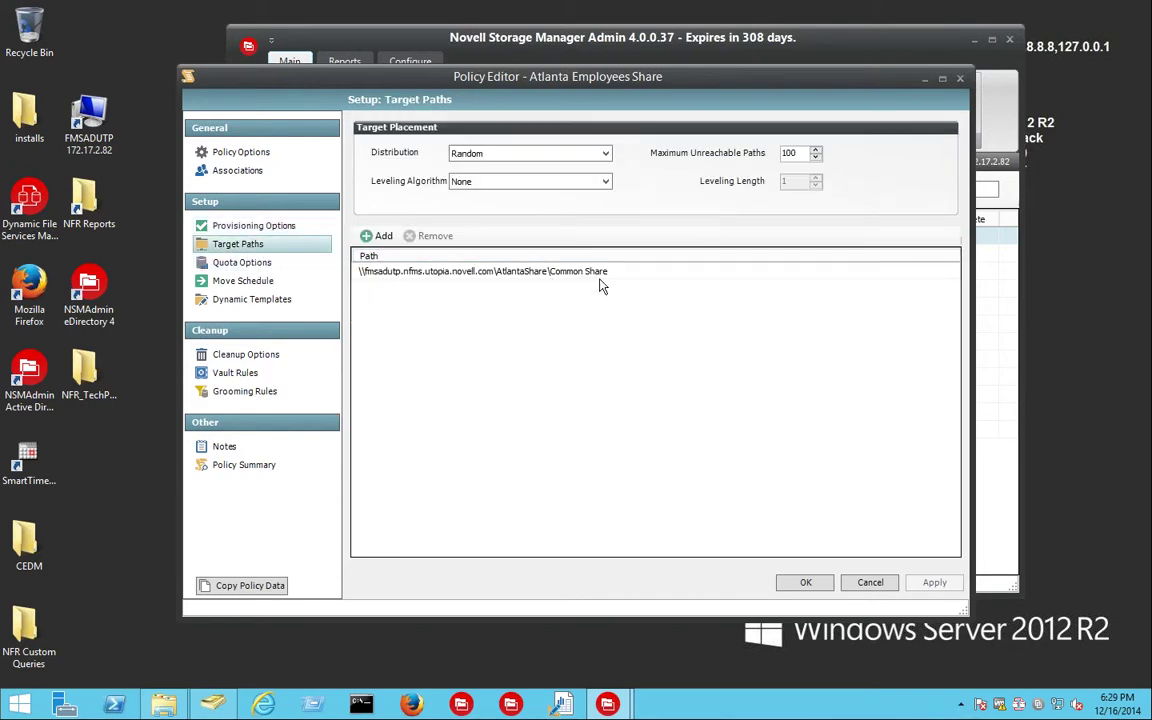
pyautogui.click(240, 265)
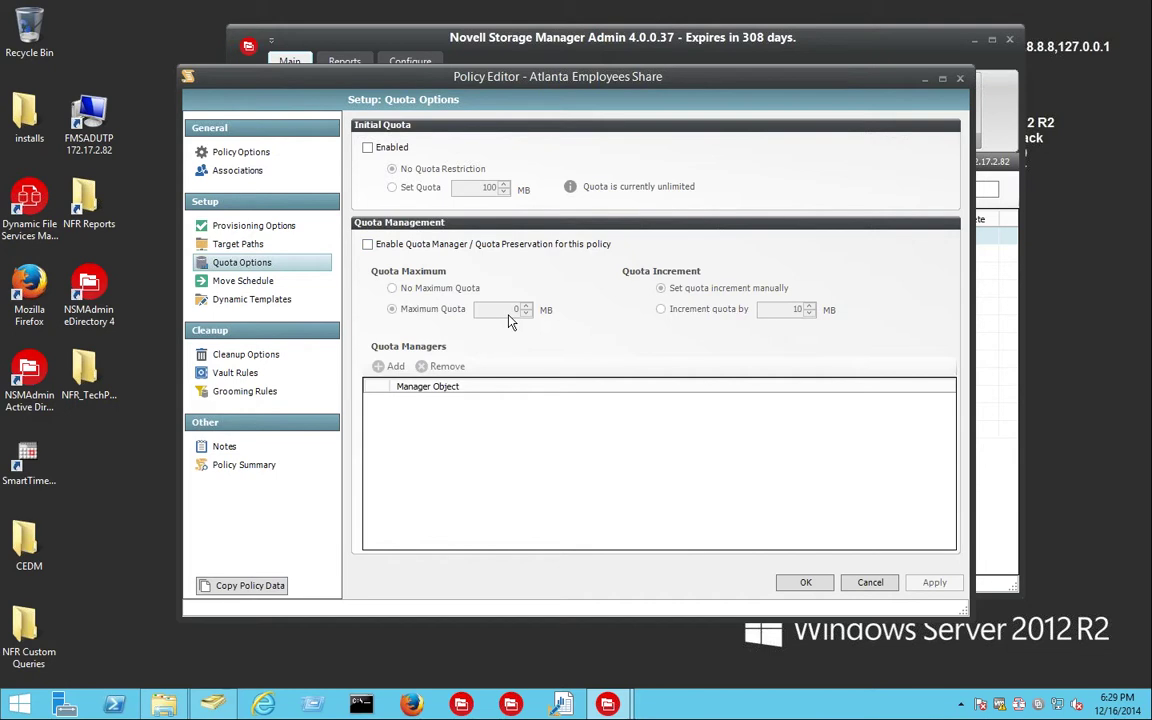
pyautogui.click(959, 80)
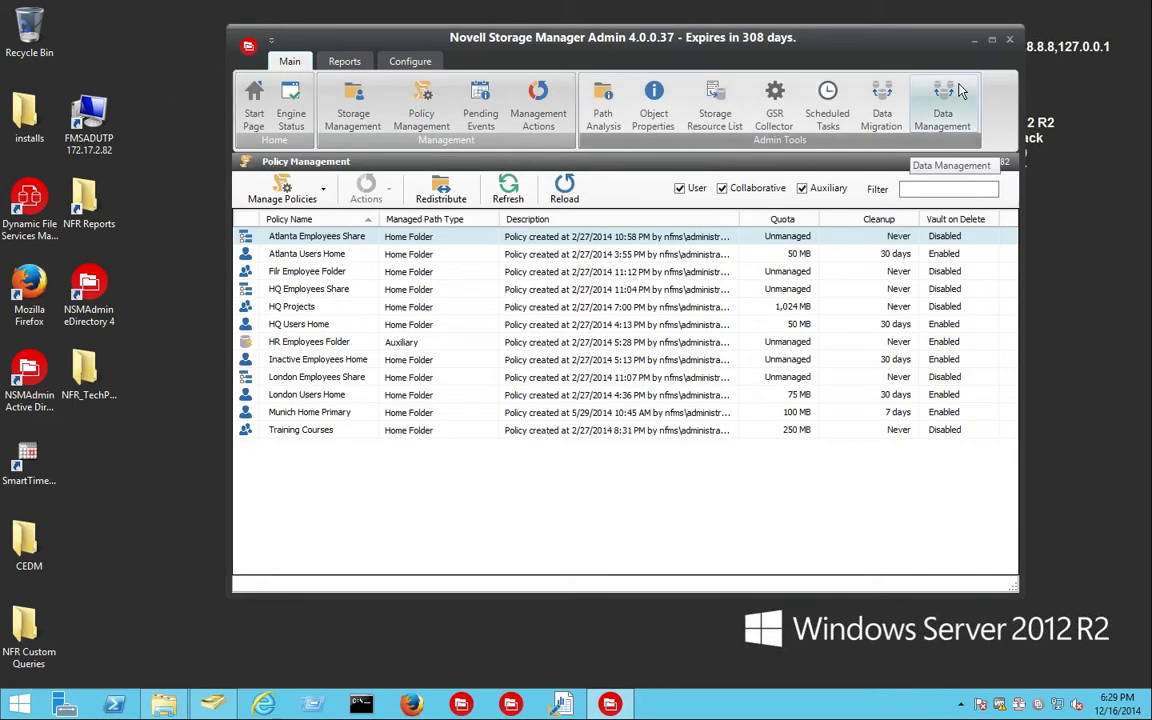
# Show Atlanta Users Home's quota settings: 50 MB initial quota, 100 MB maximum, 25 MB increments.
pyautogui.doubleClick(336, 260)
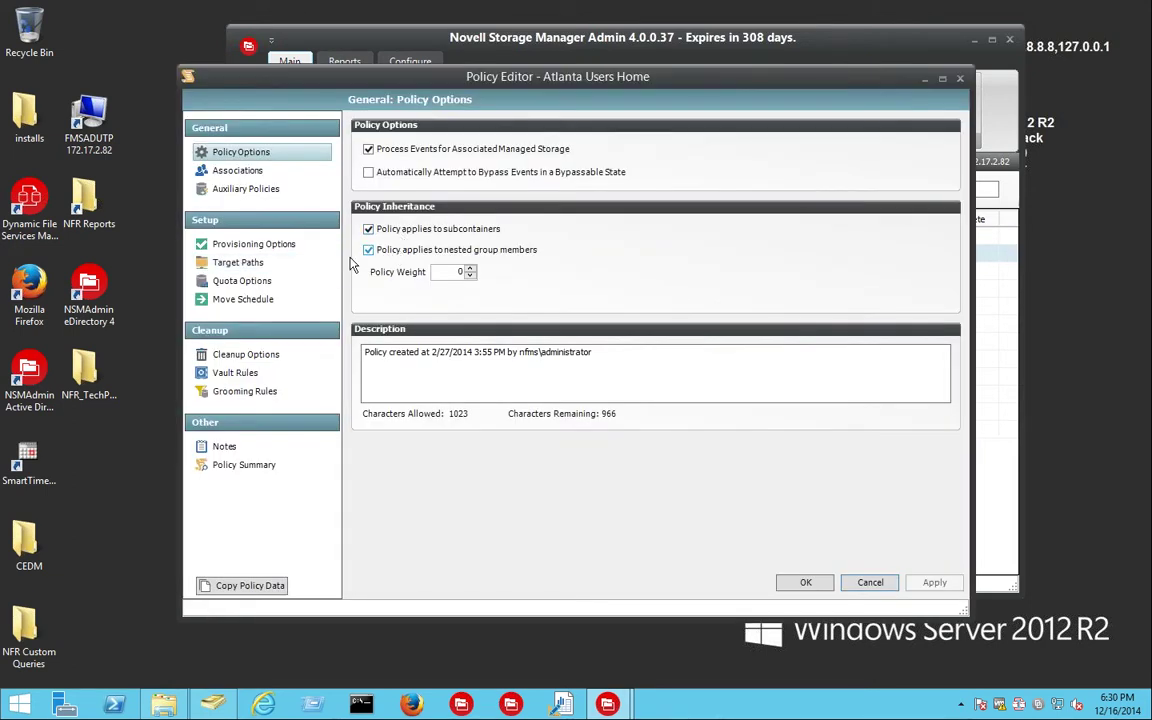
pyautogui.click(252, 287)
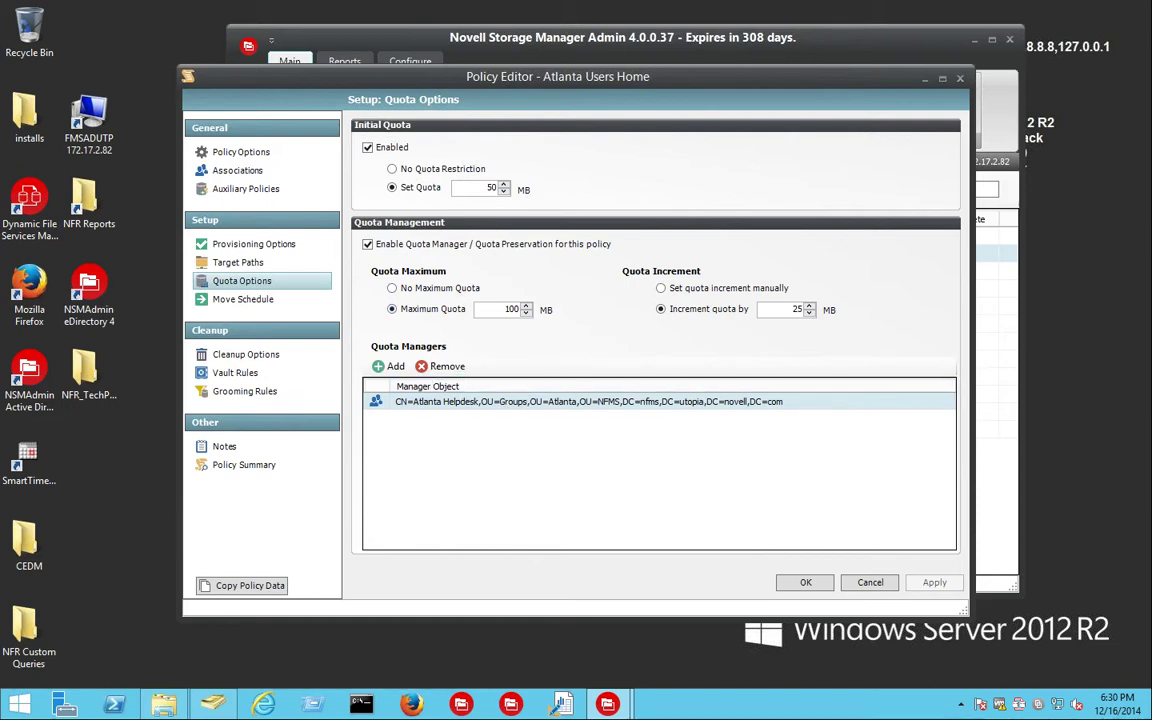
pyautogui.doubleClick(459, 188)
pyautogui.doubleClick(507, 309)
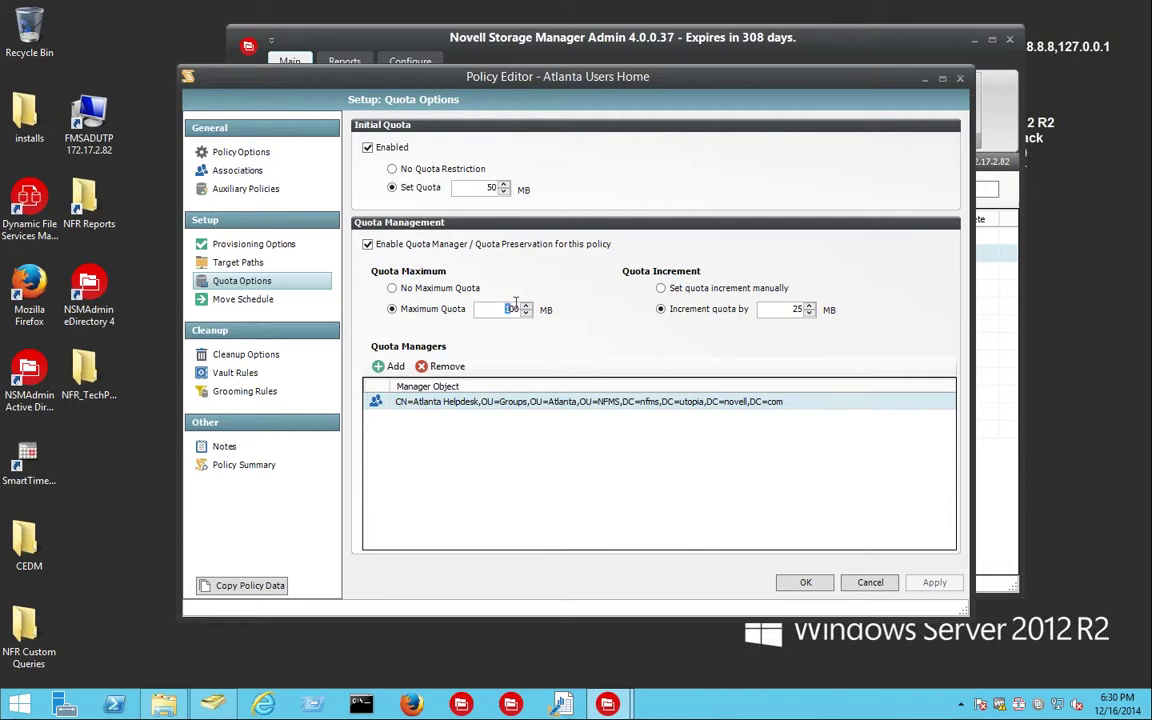
pyautogui.doubleClick(792, 309)
# View the move schedule and the 'Delete tmp files' vault rule, then cancel the Policy Editor.
pyautogui.click(259, 308)
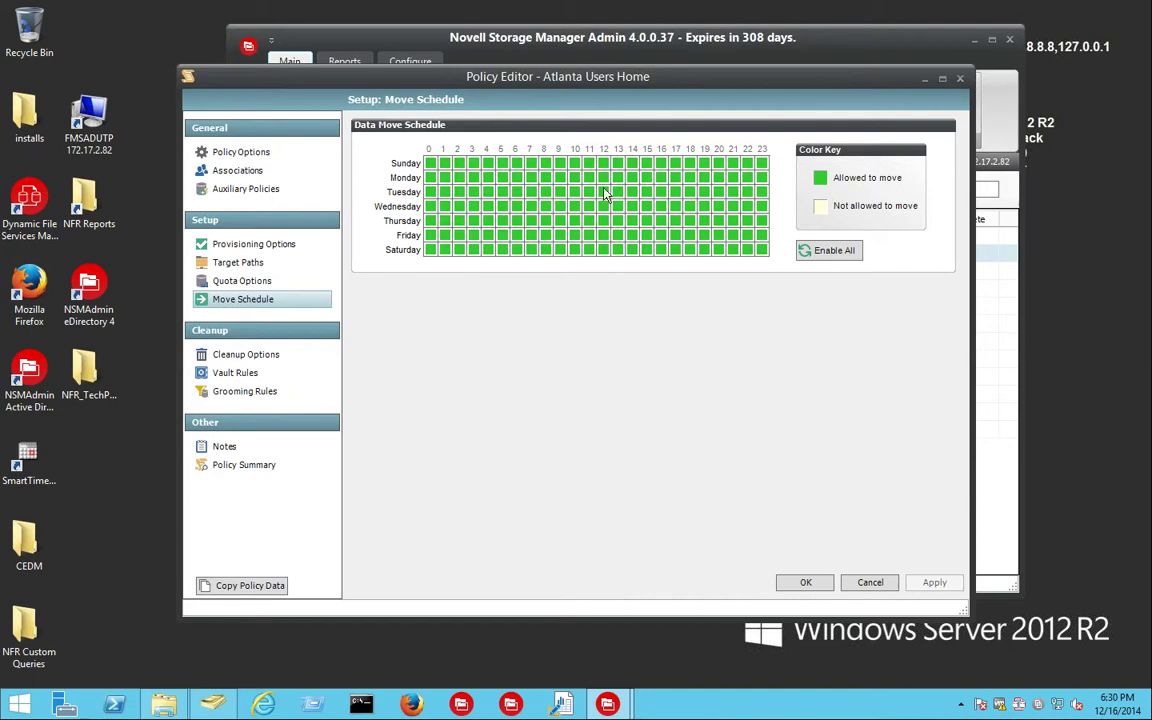
pyautogui.click(236, 381)
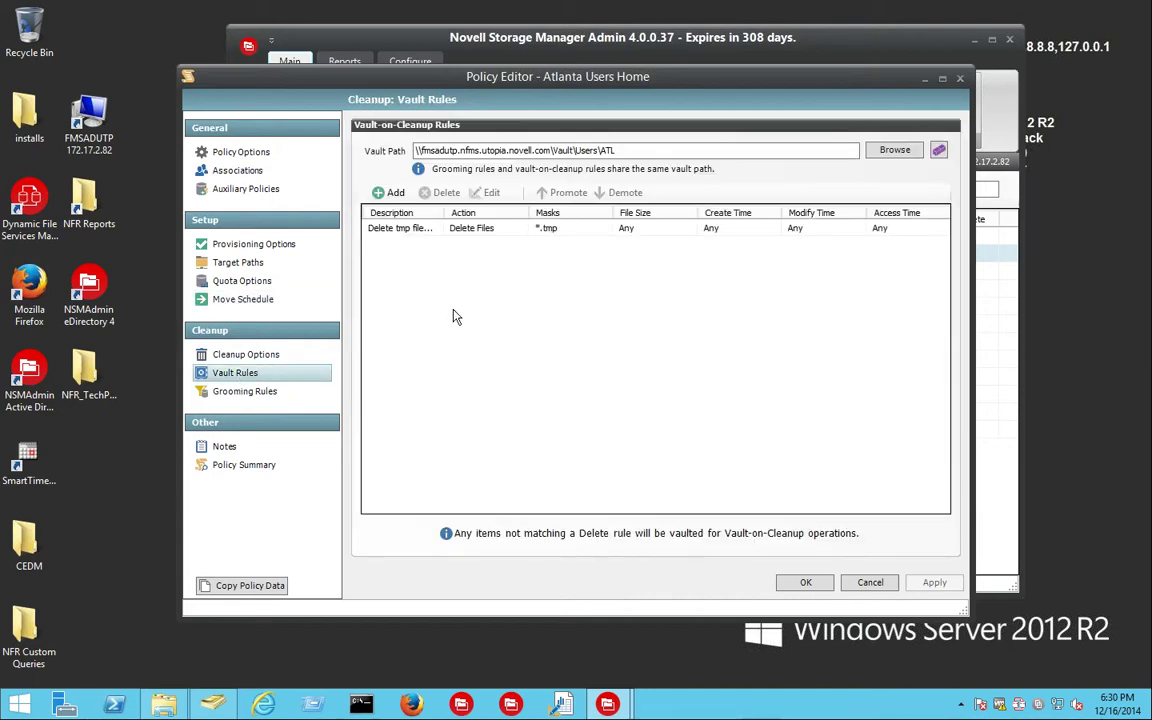
pyautogui.click(491, 230)
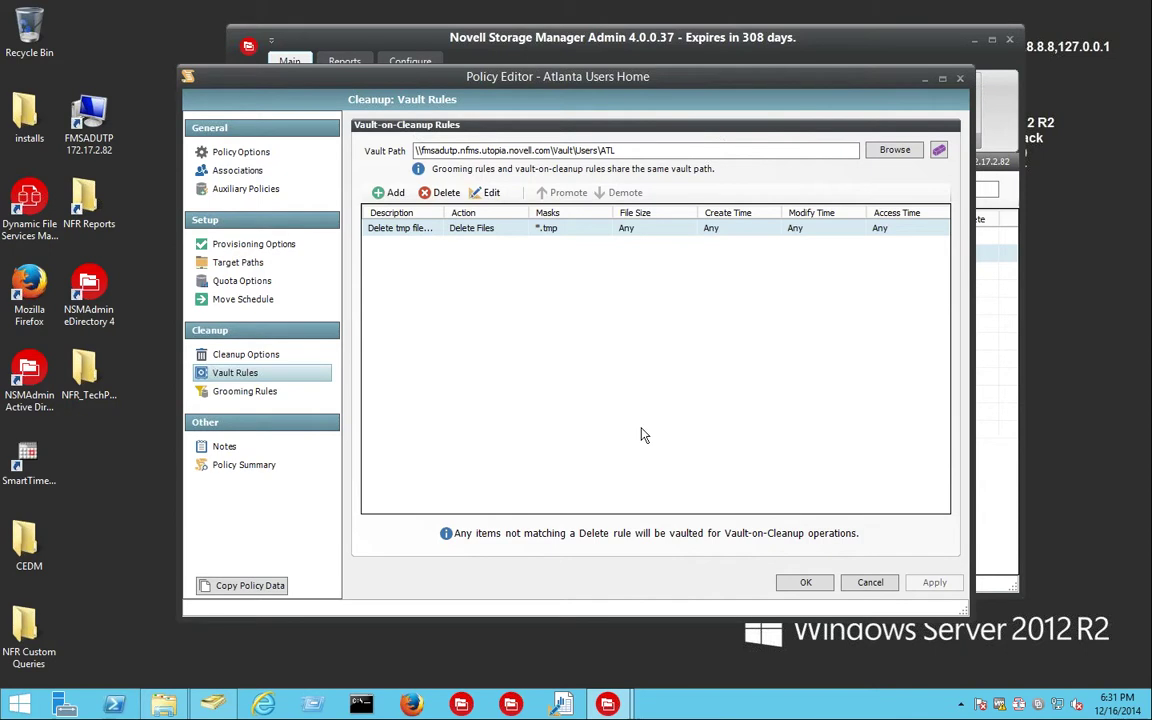
pyautogui.click(866, 583)
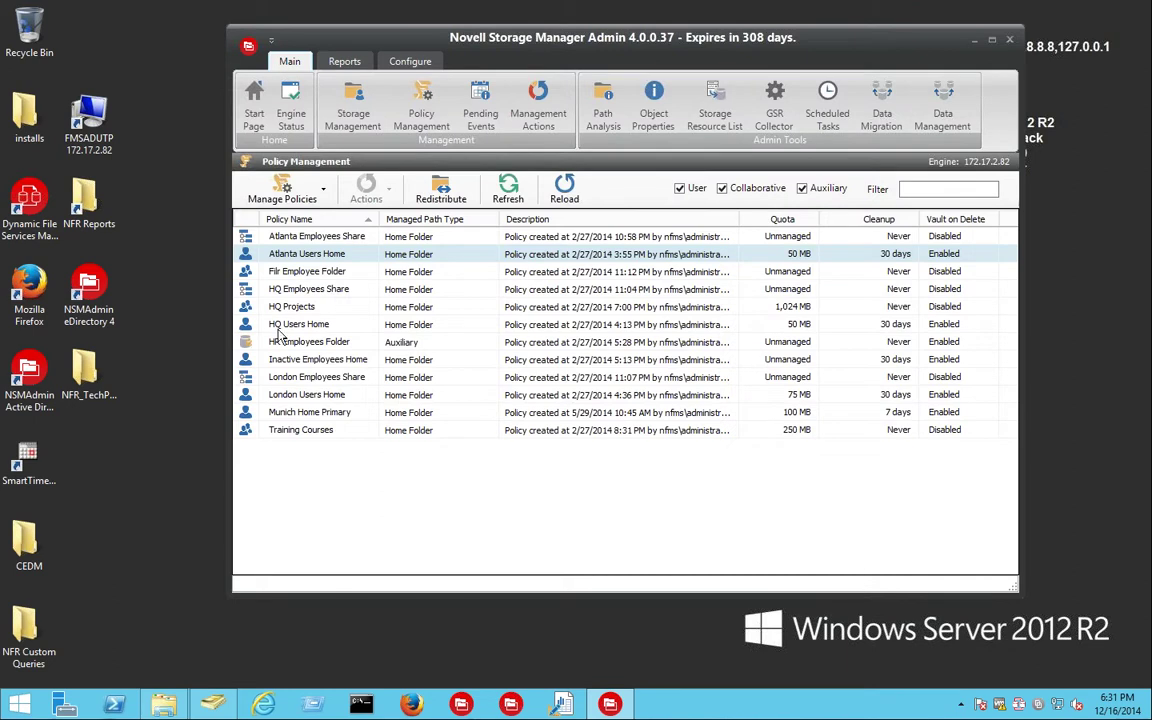
# View London Users Home's associations, provisioning options and HR Employees Folder auxiliary policy, then cancel.
pyautogui.click(307, 395)
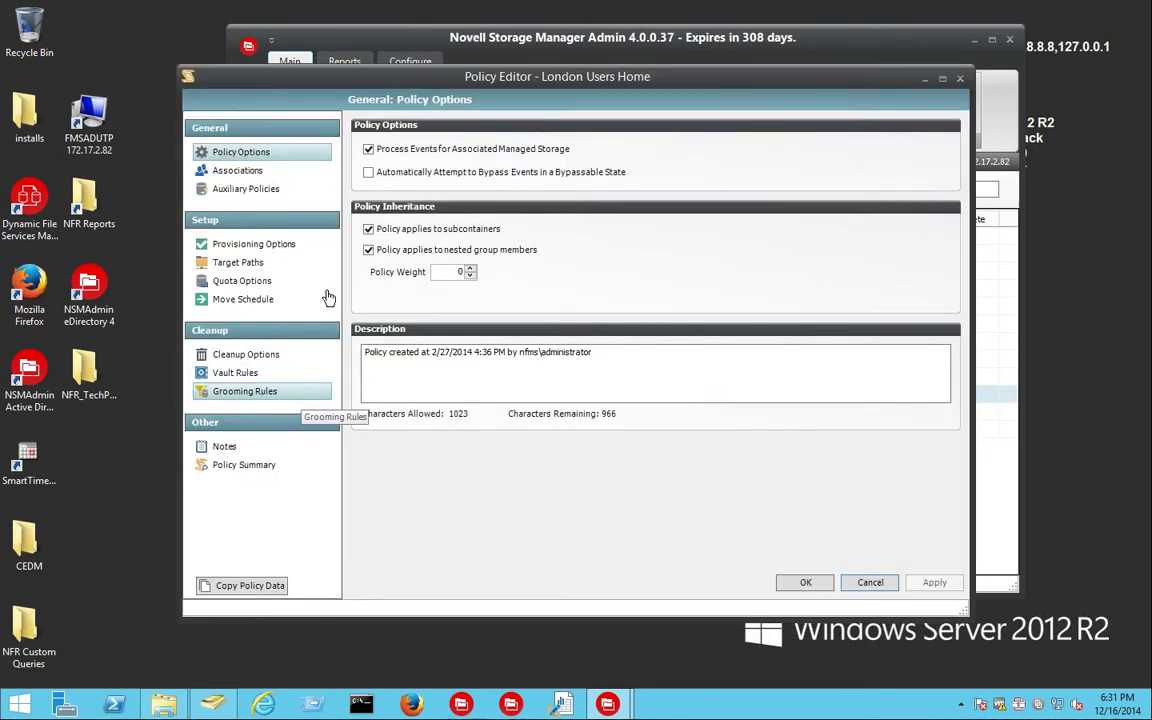
pyautogui.click(257, 174)
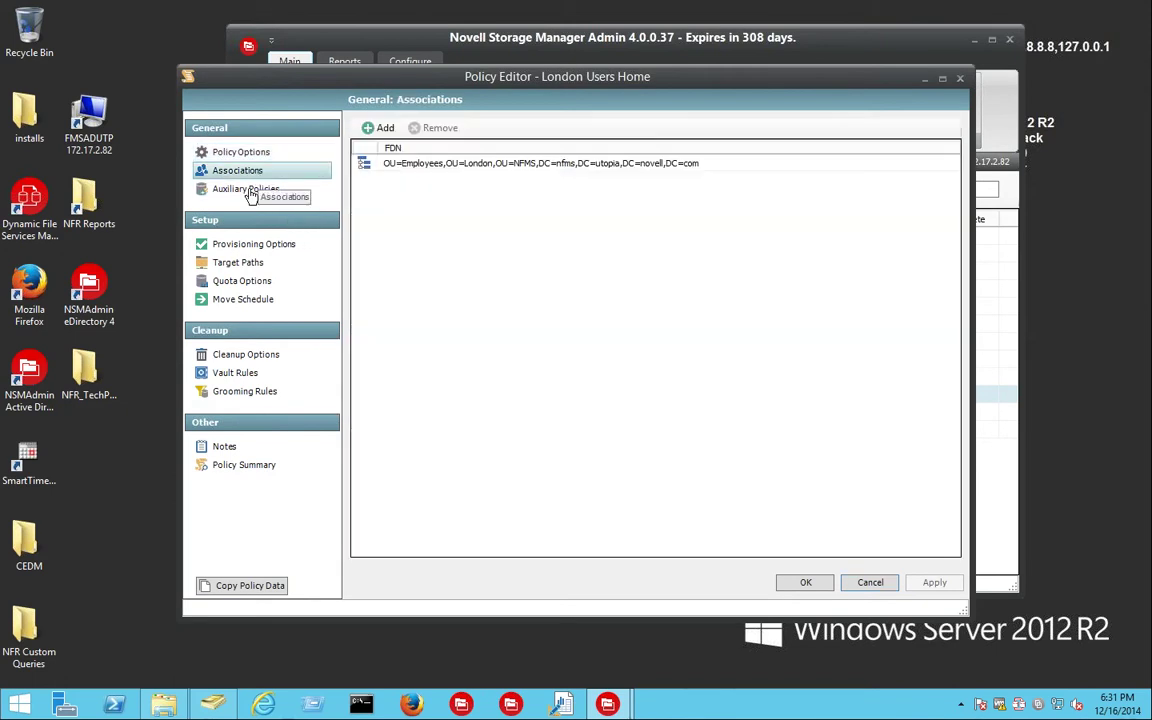
pyautogui.click(245, 188)
pyautogui.click(252, 247)
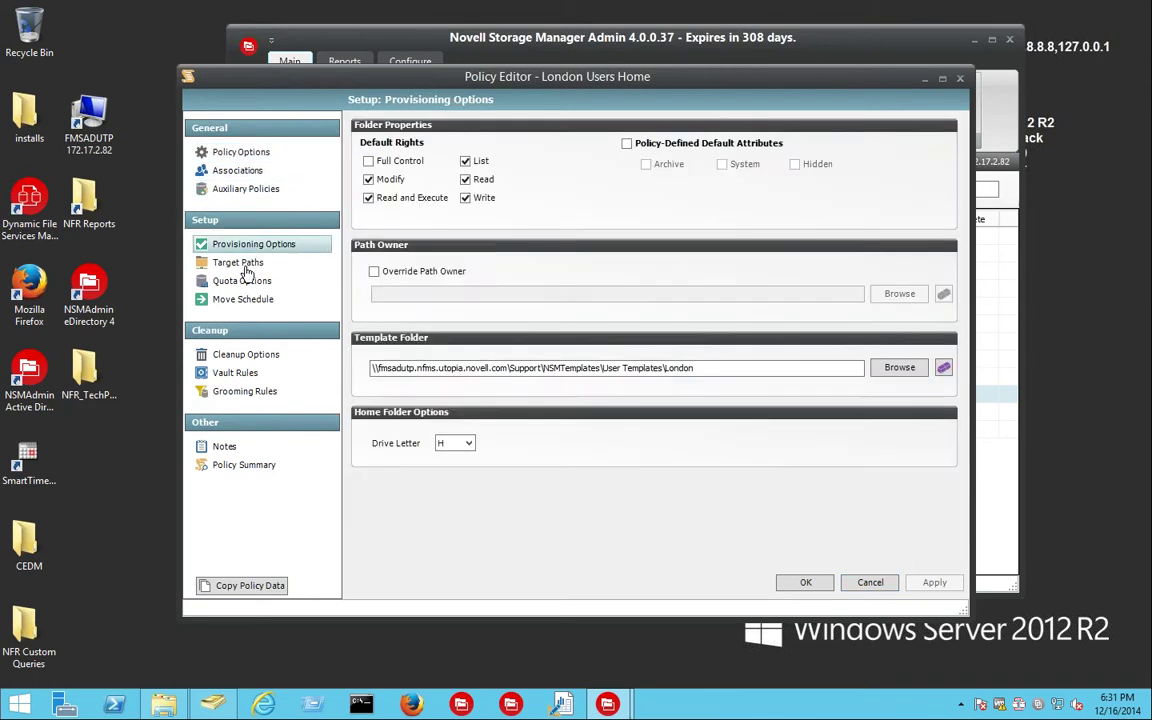
pyautogui.click(254, 196)
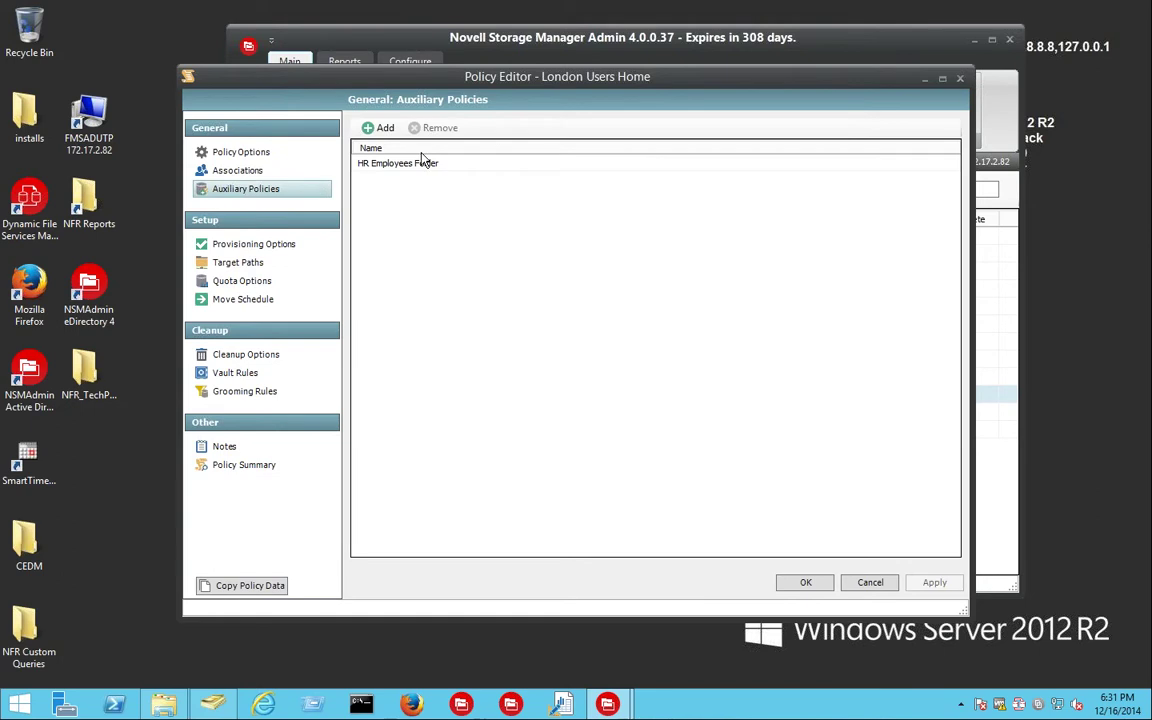
pyautogui.click(445, 165)
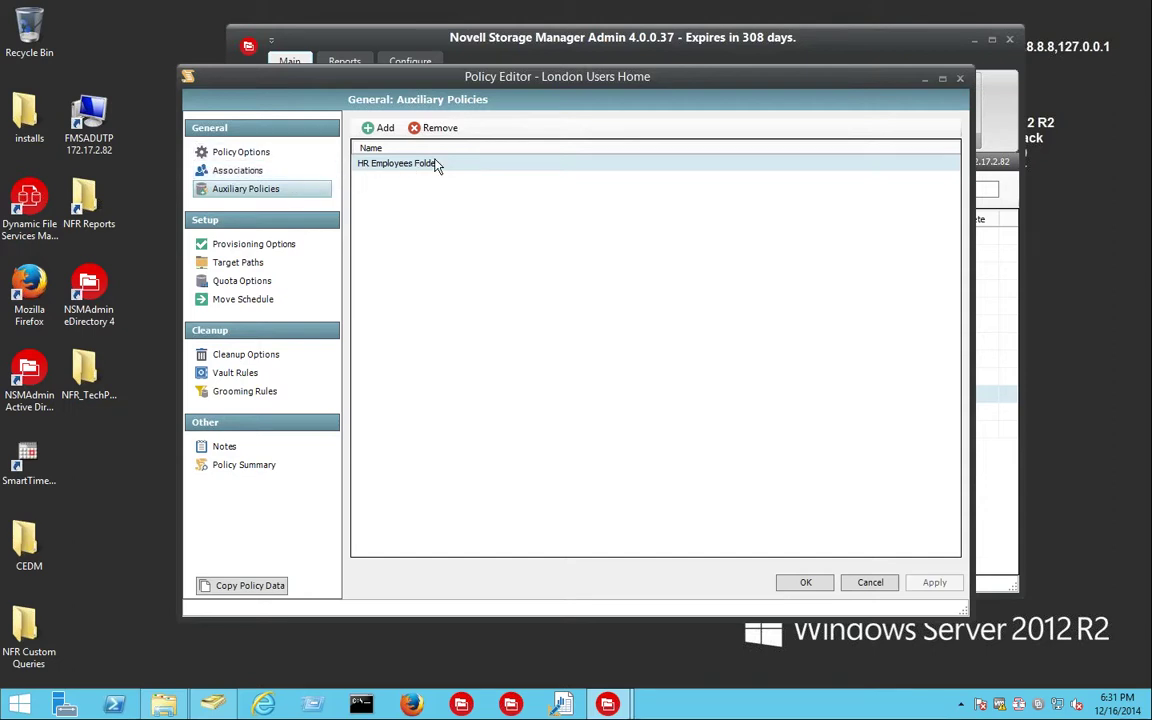
pyautogui.click(870, 584)
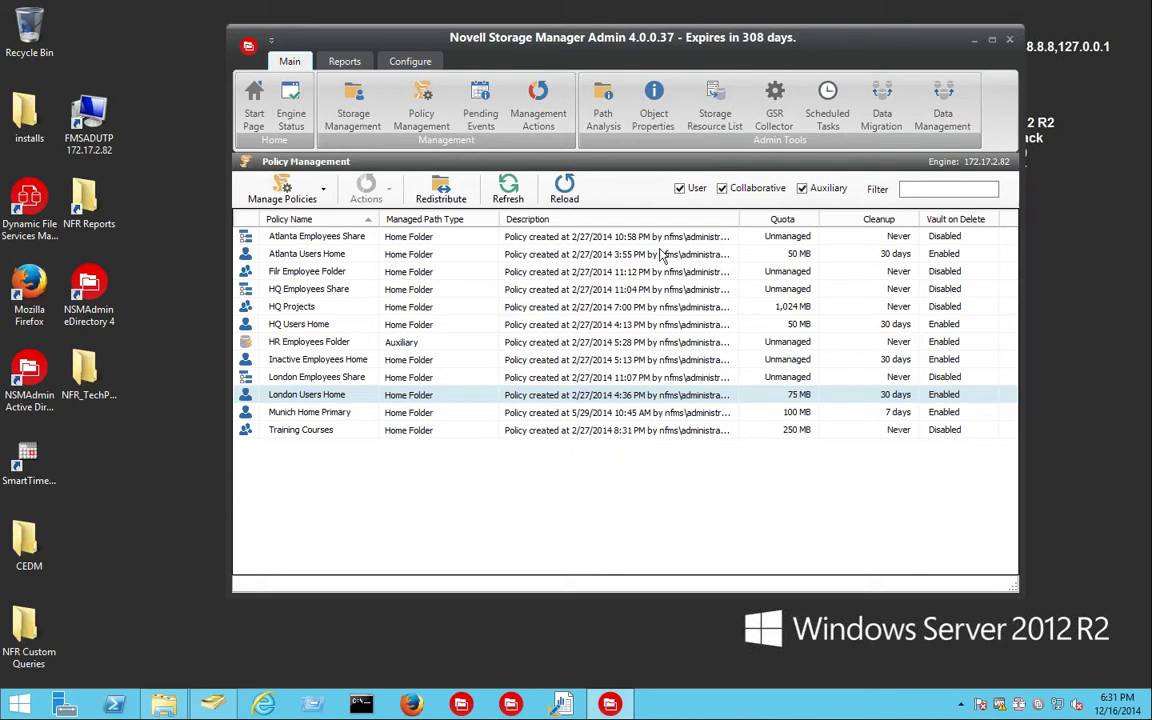
# Check the Storage Resources Discovery scheduled task and the Data Migration page, then open Management Actions.
pyautogui.click(830, 95)
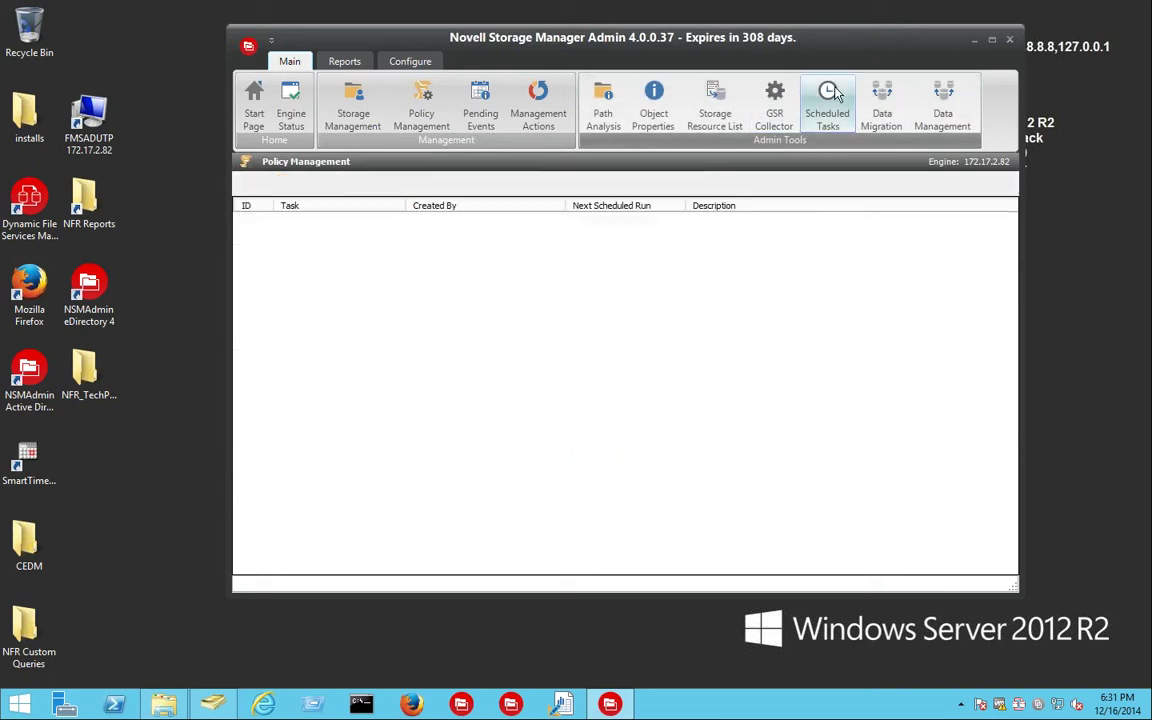
pyautogui.click(371, 225)
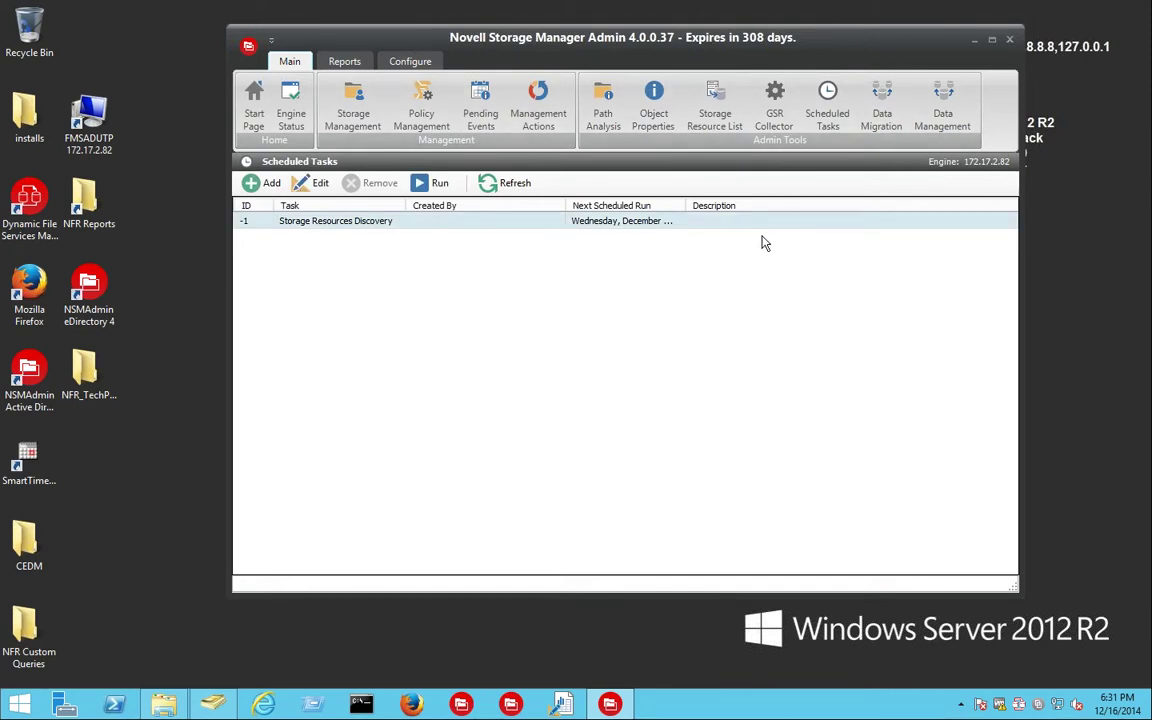
pyautogui.click(874, 120)
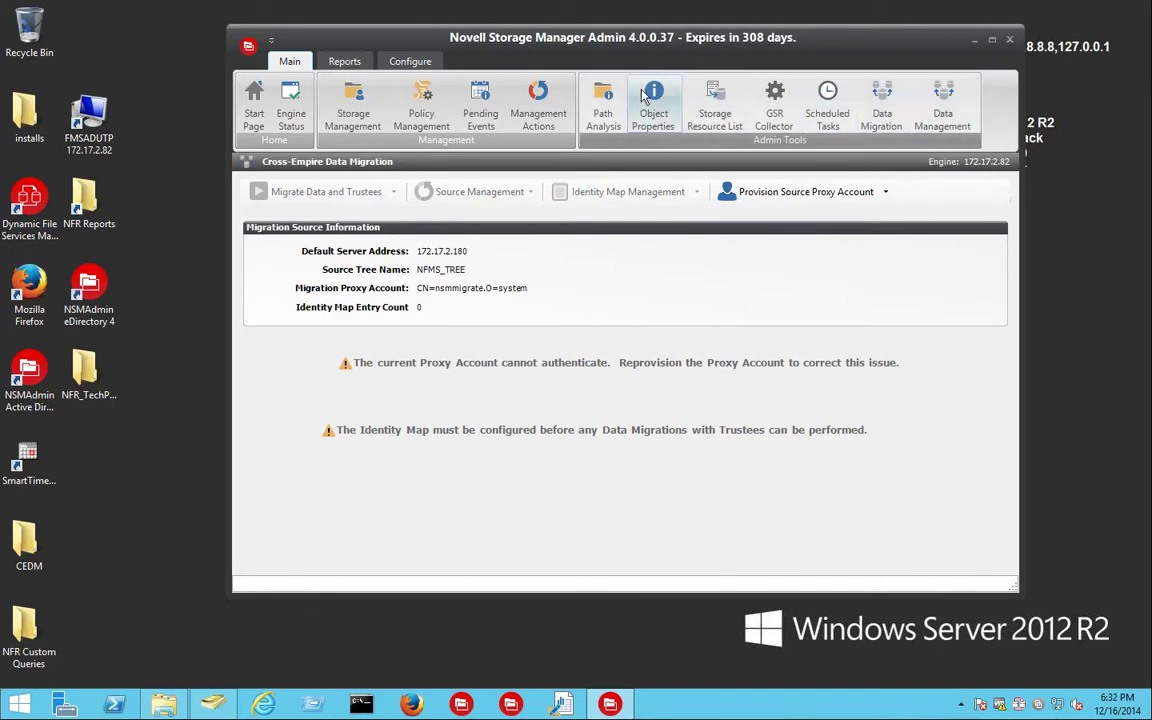
pyautogui.click(543, 104)
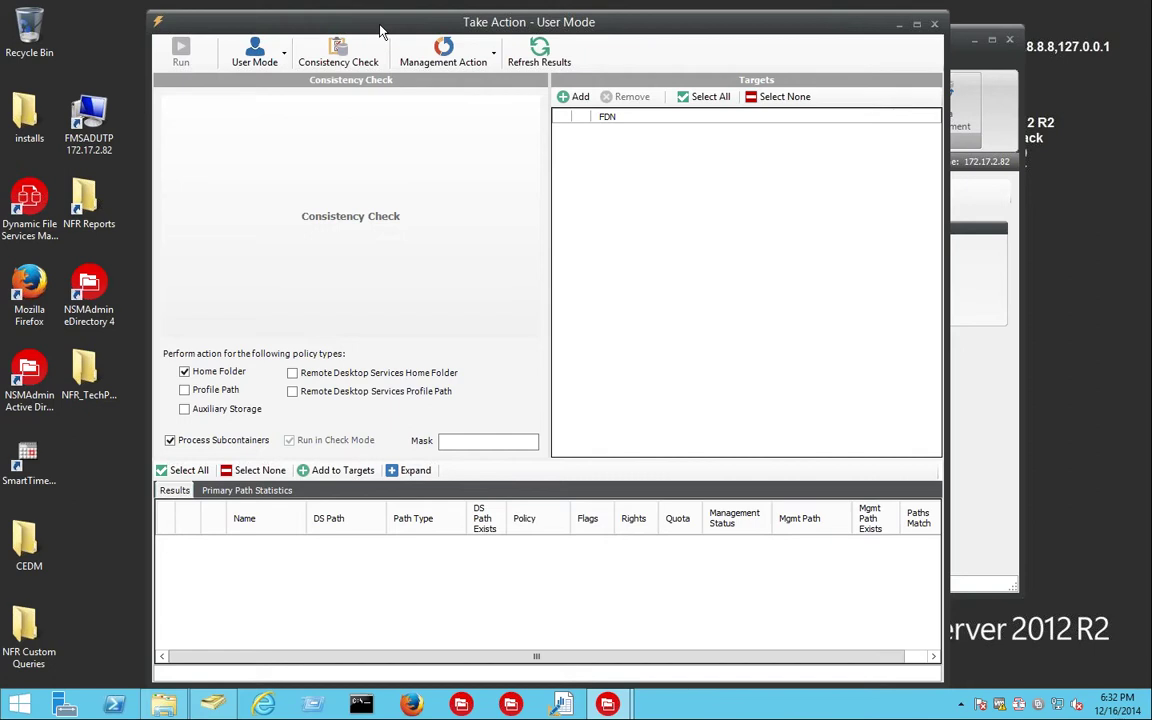
# Add the Atlanta container from nfms > NFMS as the Take Action target and confirm.
pyautogui.click(578, 98)
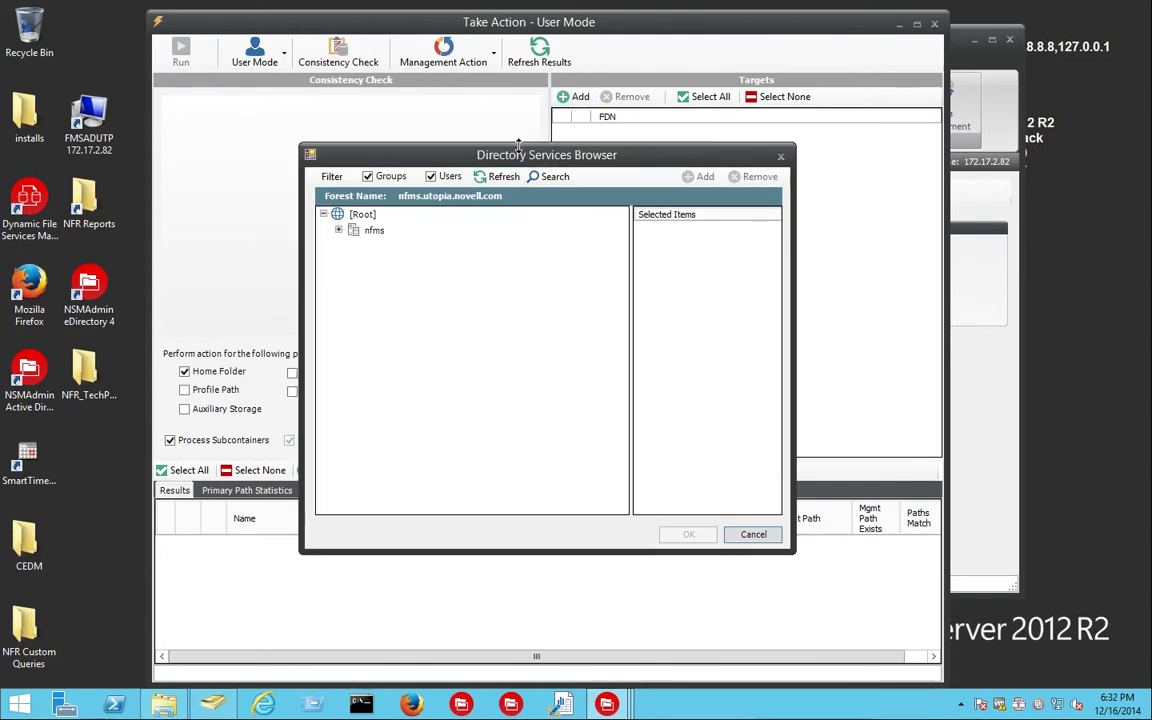
pyautogui.moveTo(518, 152); pyautogui.dragTo(306, 179)
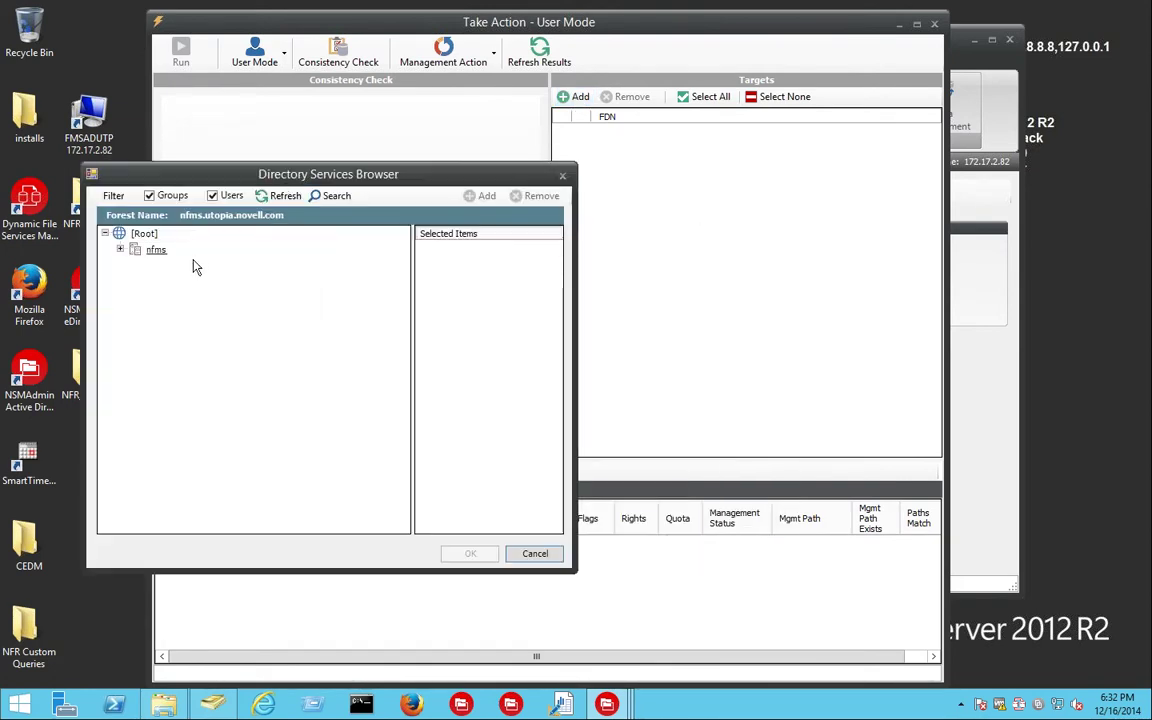
pyautogui.click(121, 251)
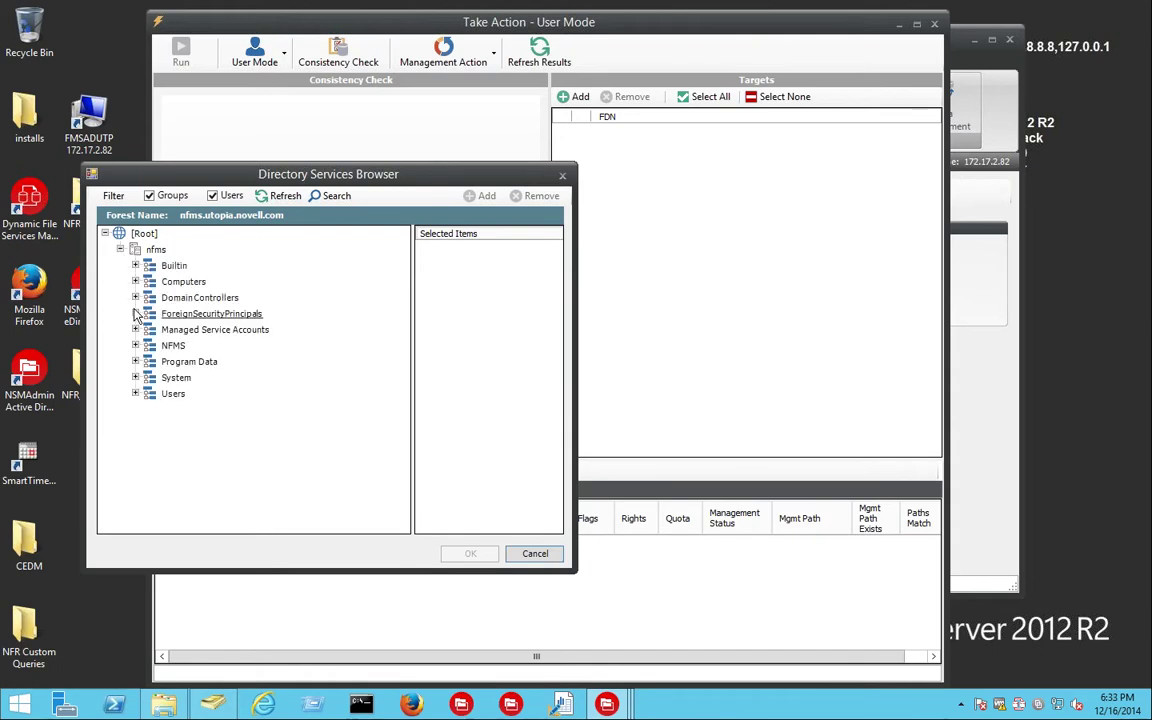
pyautogui.click(131, 345)
pyautogui.click(135, 345)
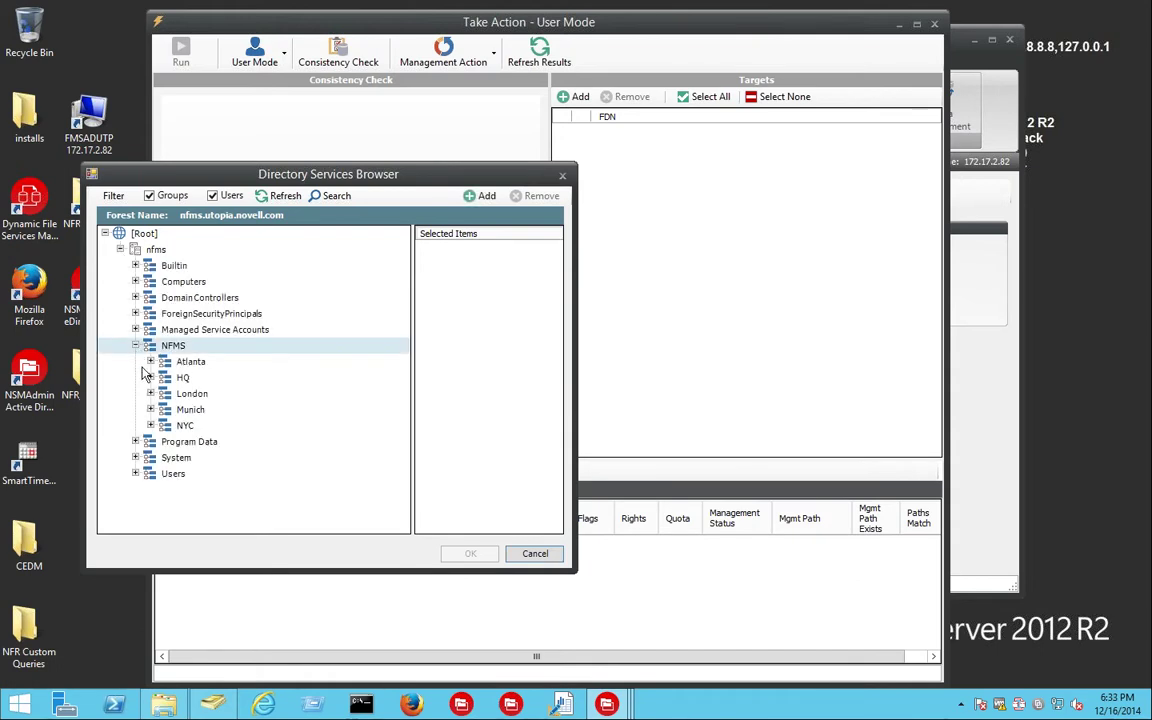
pyautogui.click(150, 361)
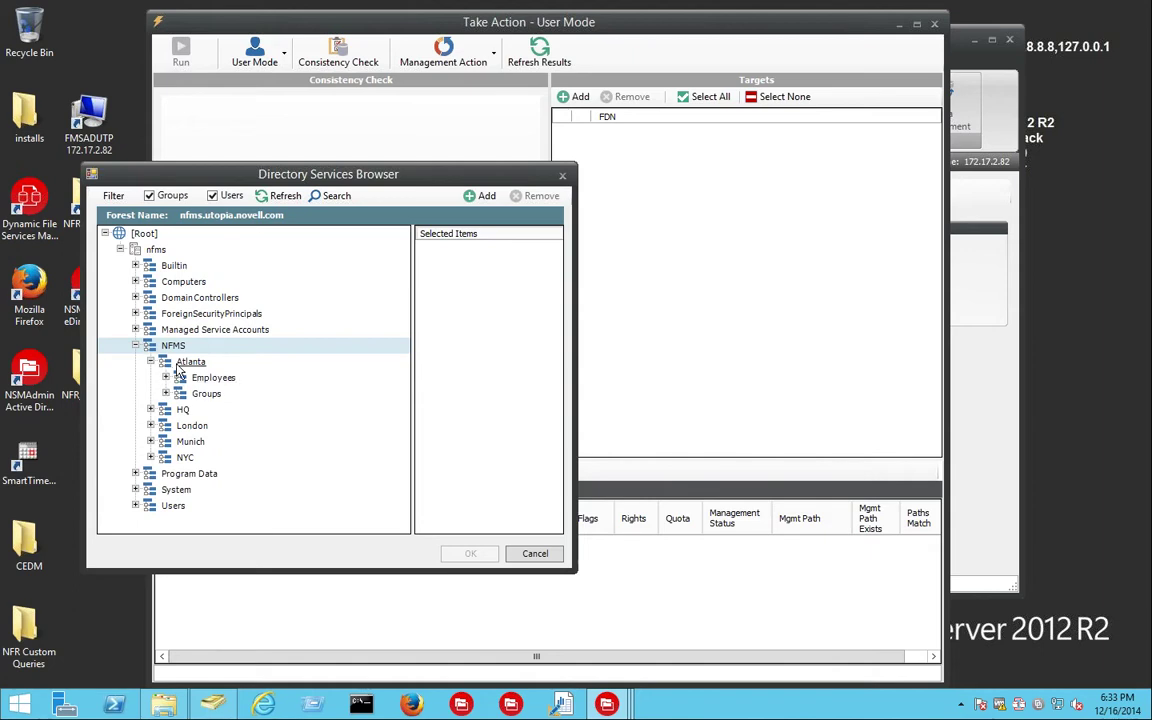
pyautogui.click(182, 363)
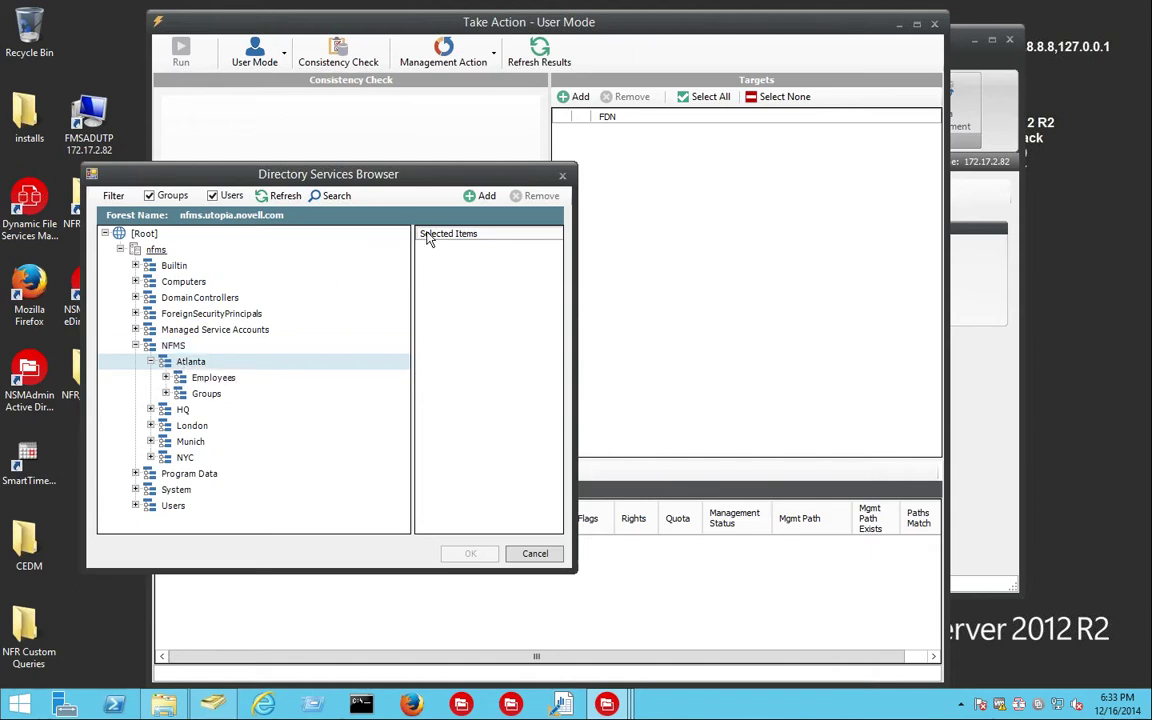
pyautogui.click(481, 196)
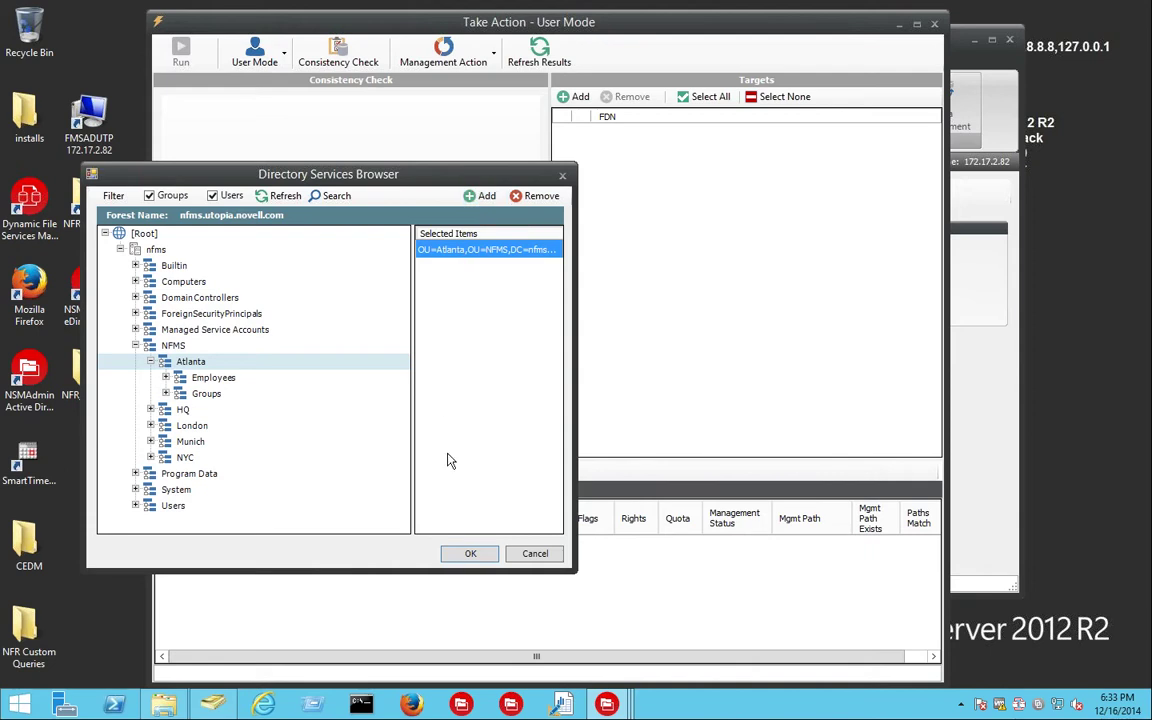
pyautogui.click(467, 551)
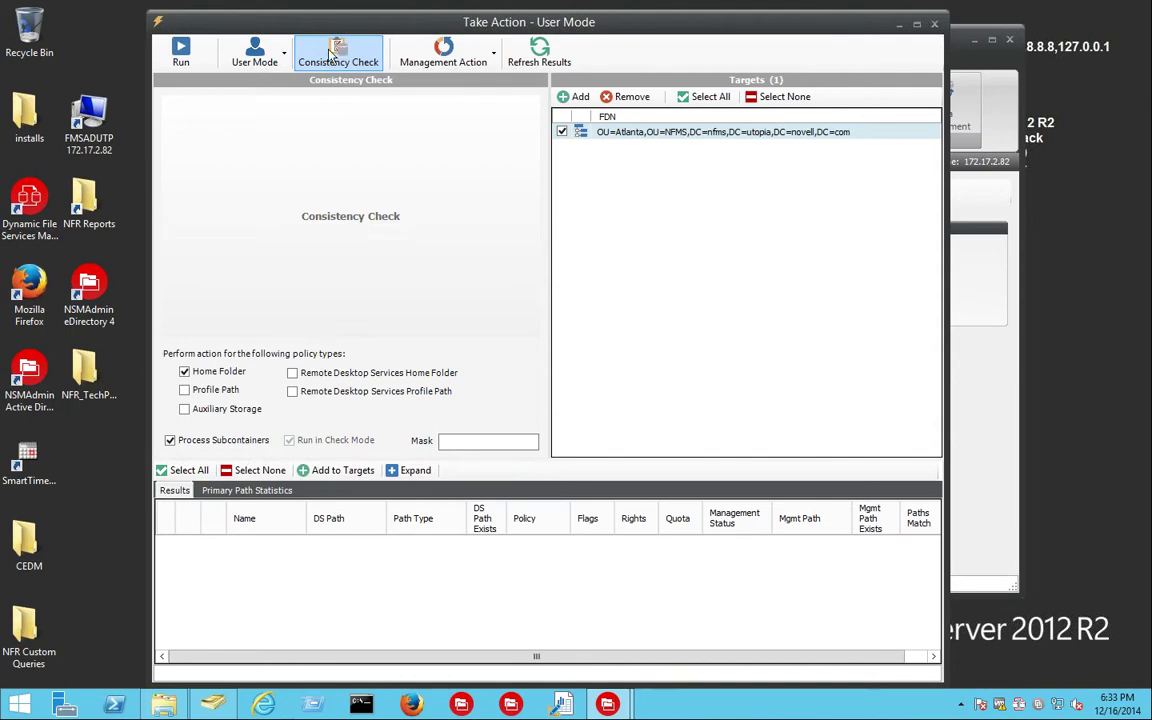
# Run the consistency check on Atlanta users and scroll through the 23 home-folder results.
pyautogui.click(183, 60)
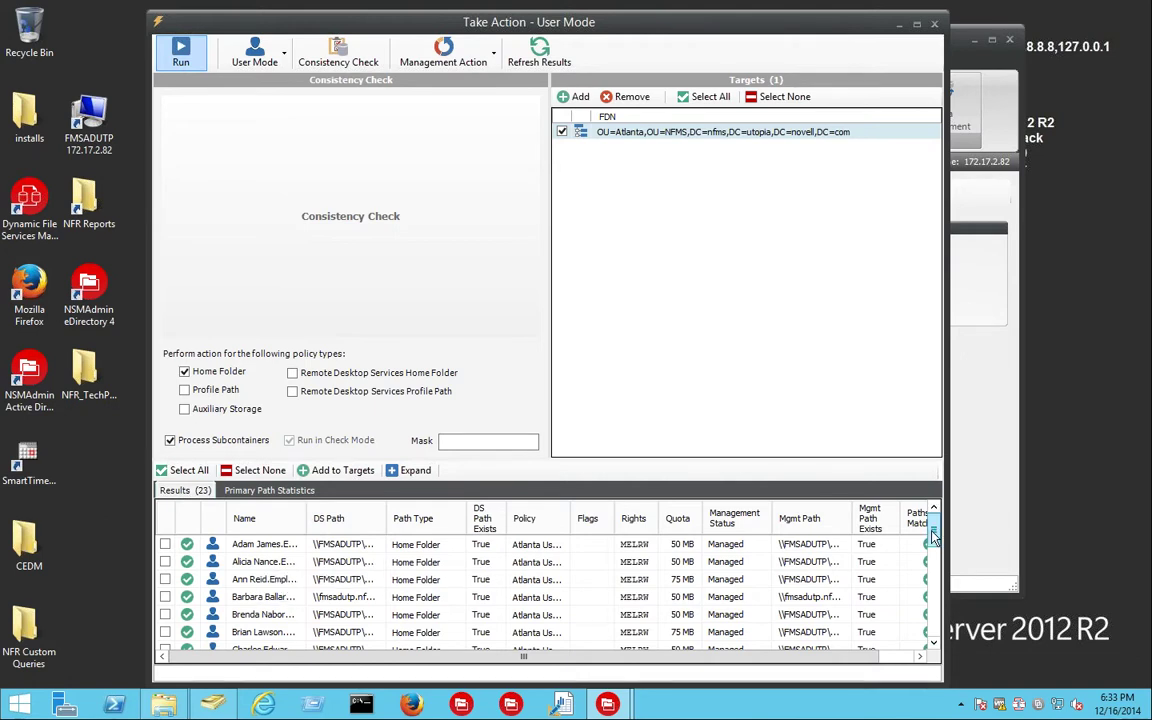
pyautogui.moveTo(933, 537); pyautogui.dragTo(932, 640)
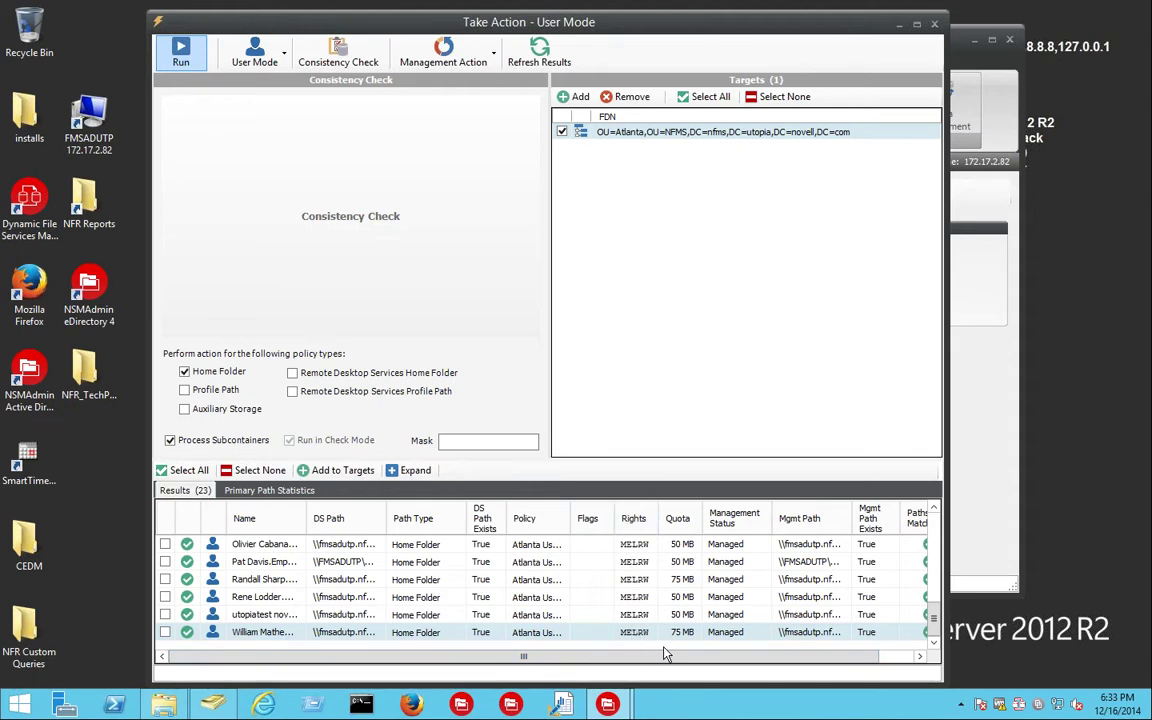
pyautogui.moveTo(665, 653); pyautogui.dragTo(780, 676)
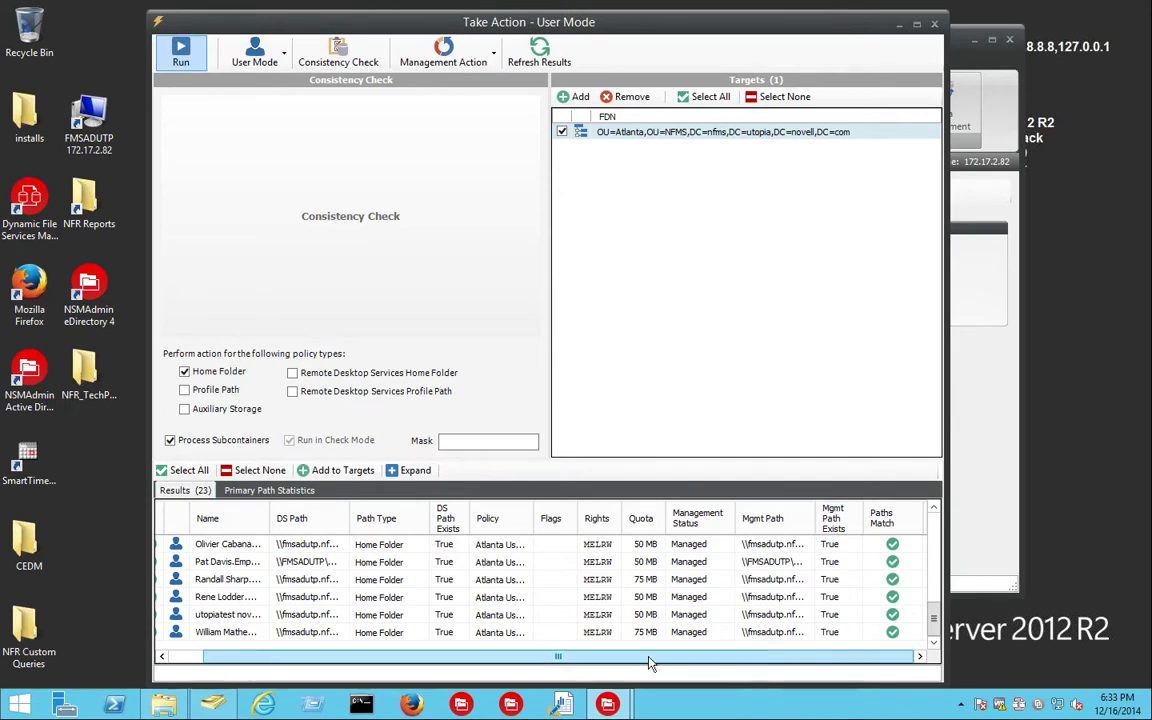
pyautogui.moveTo(650, 657); pyautogui.dragTo(615, 657)
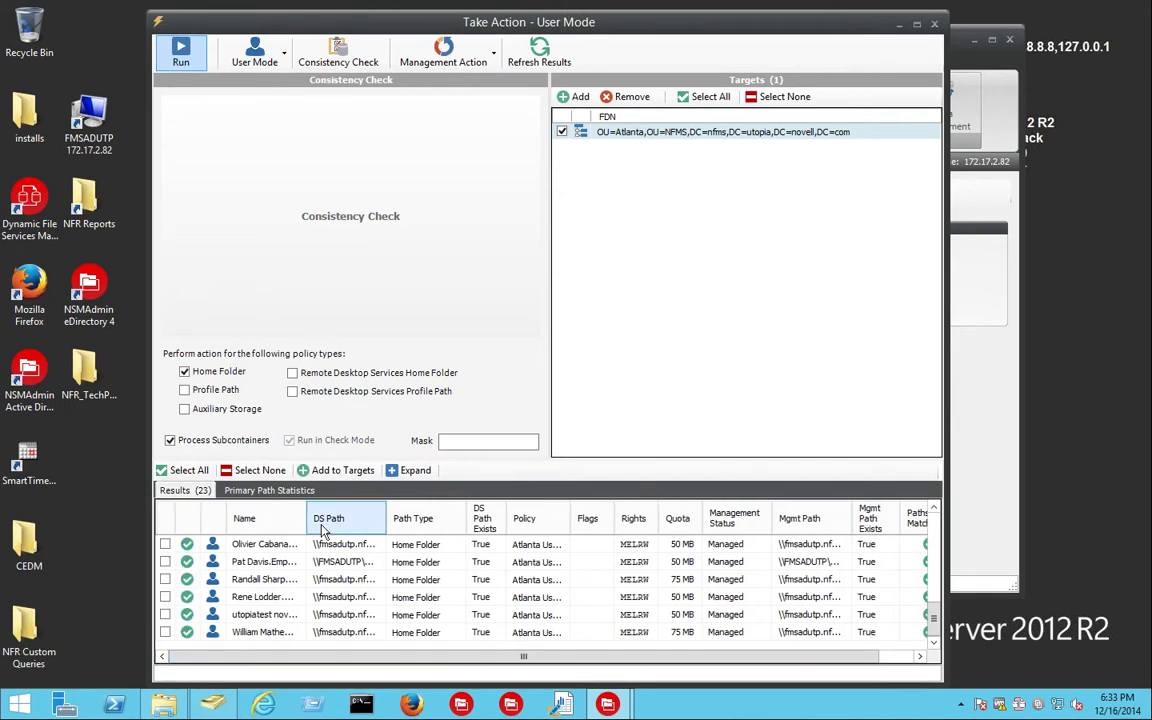
# Tick two users, look at the Management Action list without choosing, and close Take Action.
pyautogui.click(165, 545)
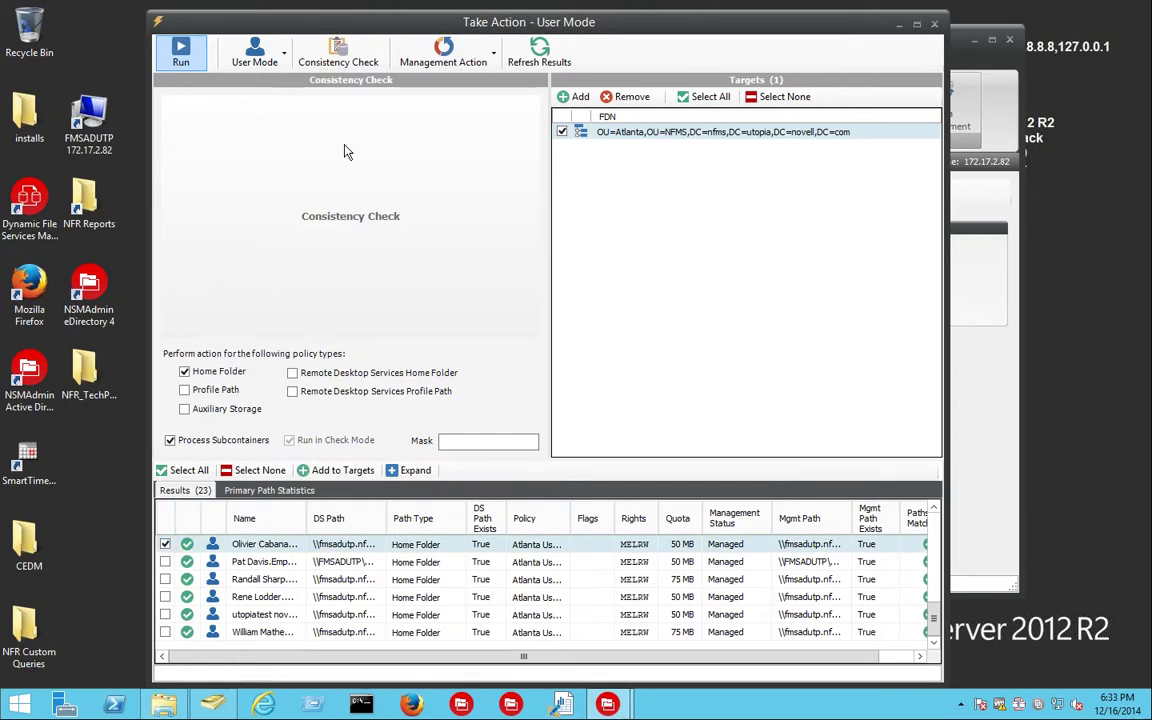
pyautogui.click(463, 60)
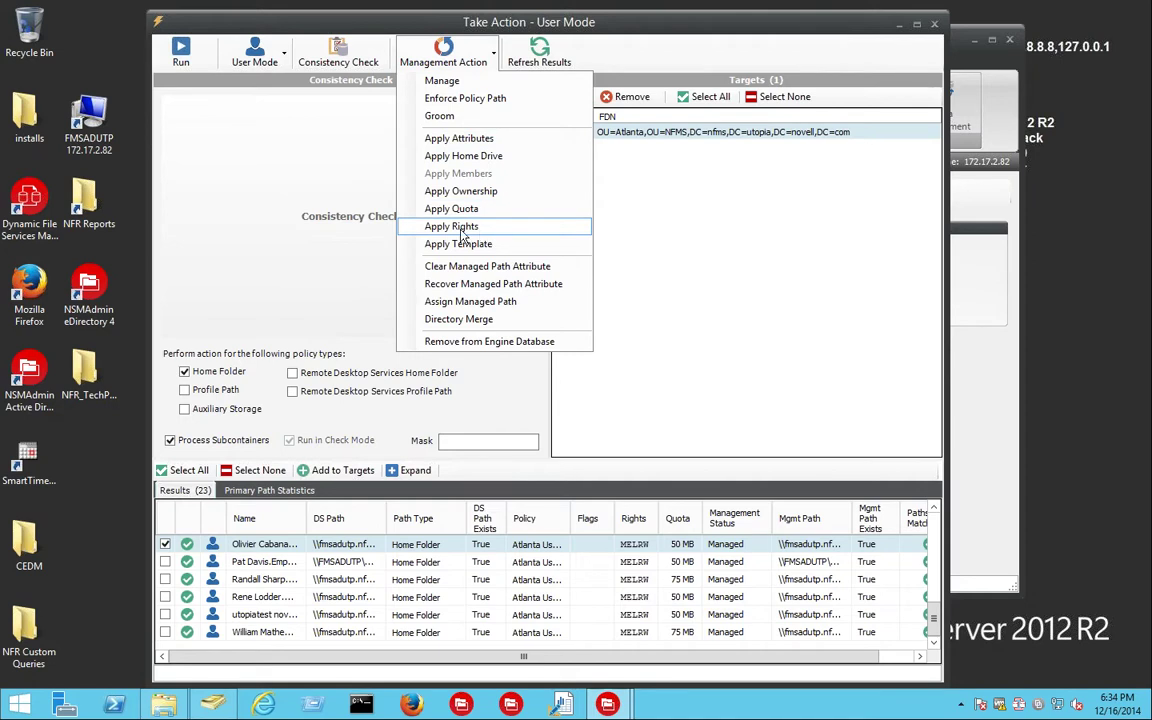
pyautogui.click(164, 579)
pyautogui.click(164, 579)
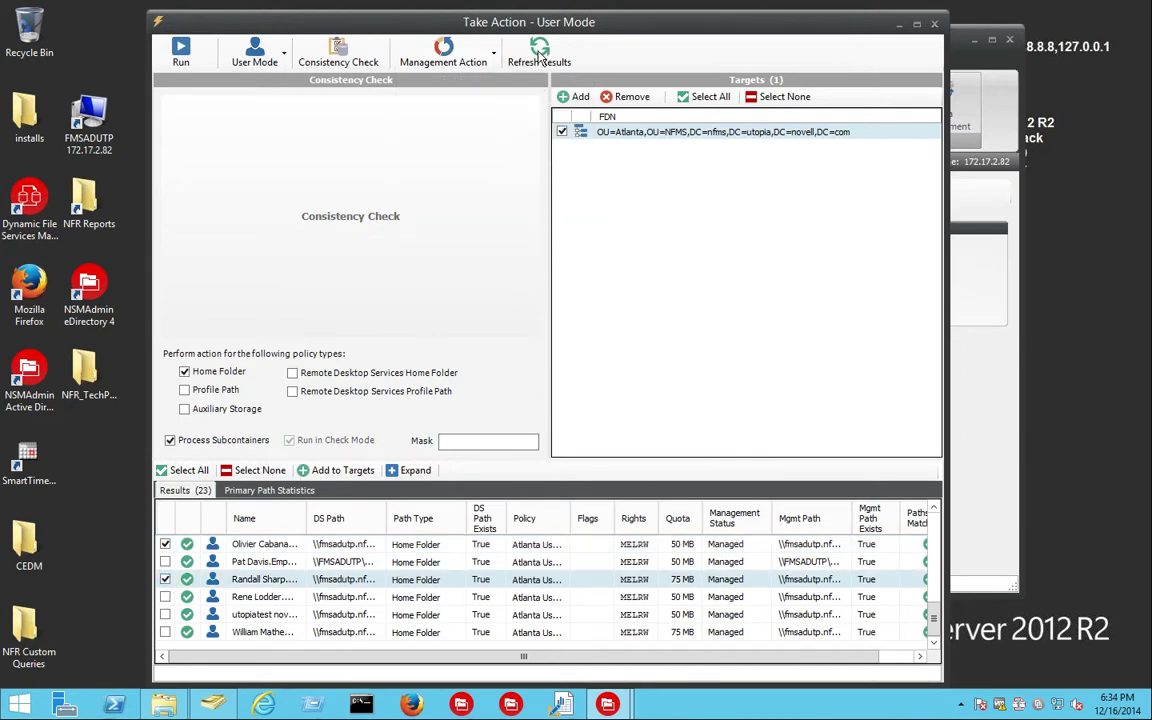
pyautogui.click(458, 62)
pyautogui.click(293, 101)
pyautogui.click(932, 24)
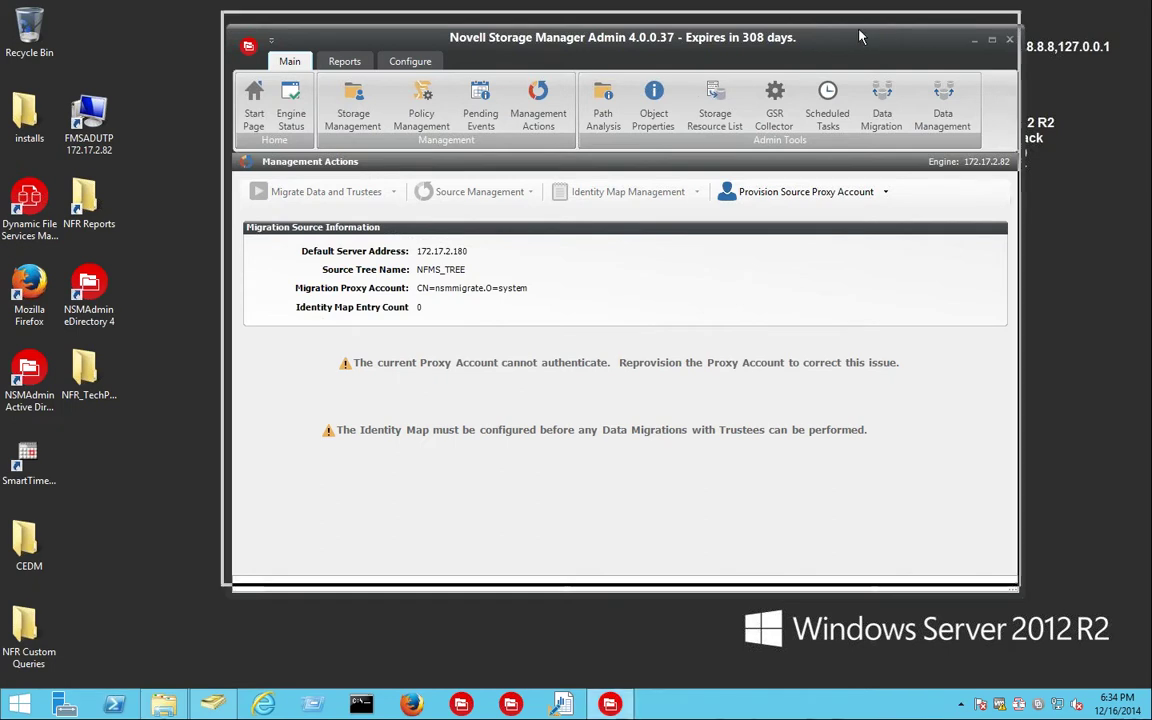
pyautogui.moveTo(871, 47); pyautogui.dragTo(863, 20)
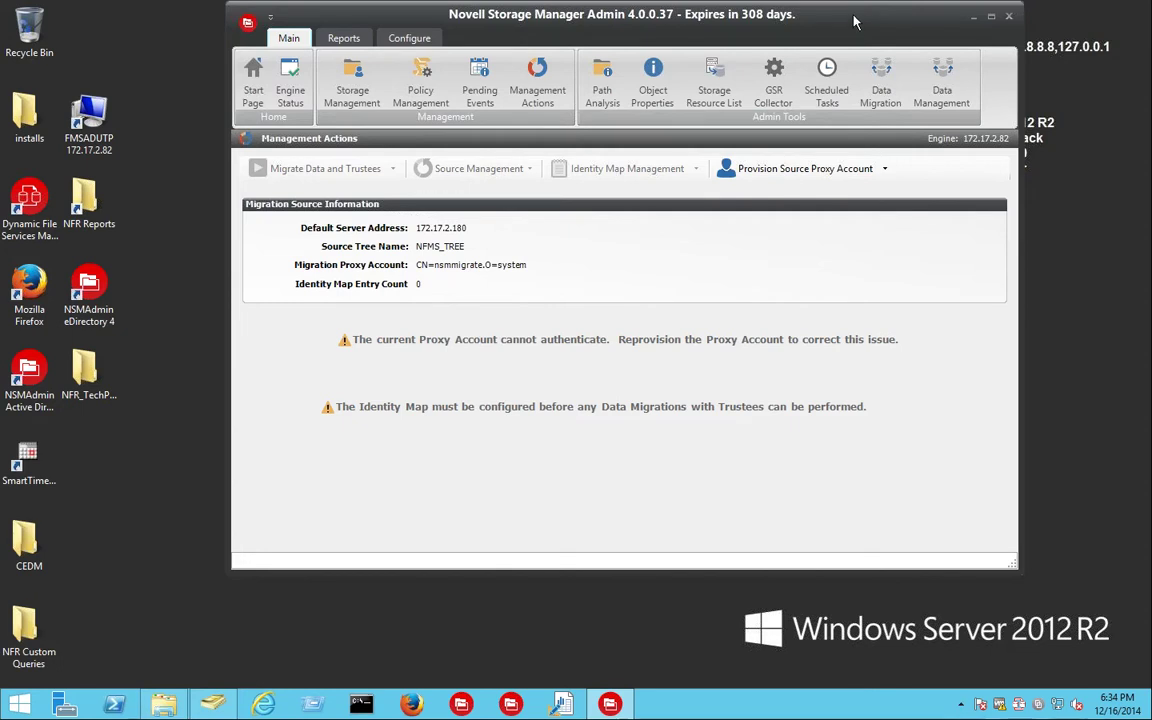
pyautogui.click(852, 33)
pyautogui.moveTo(852, 33); pyautogui.dragTo(821, 58)
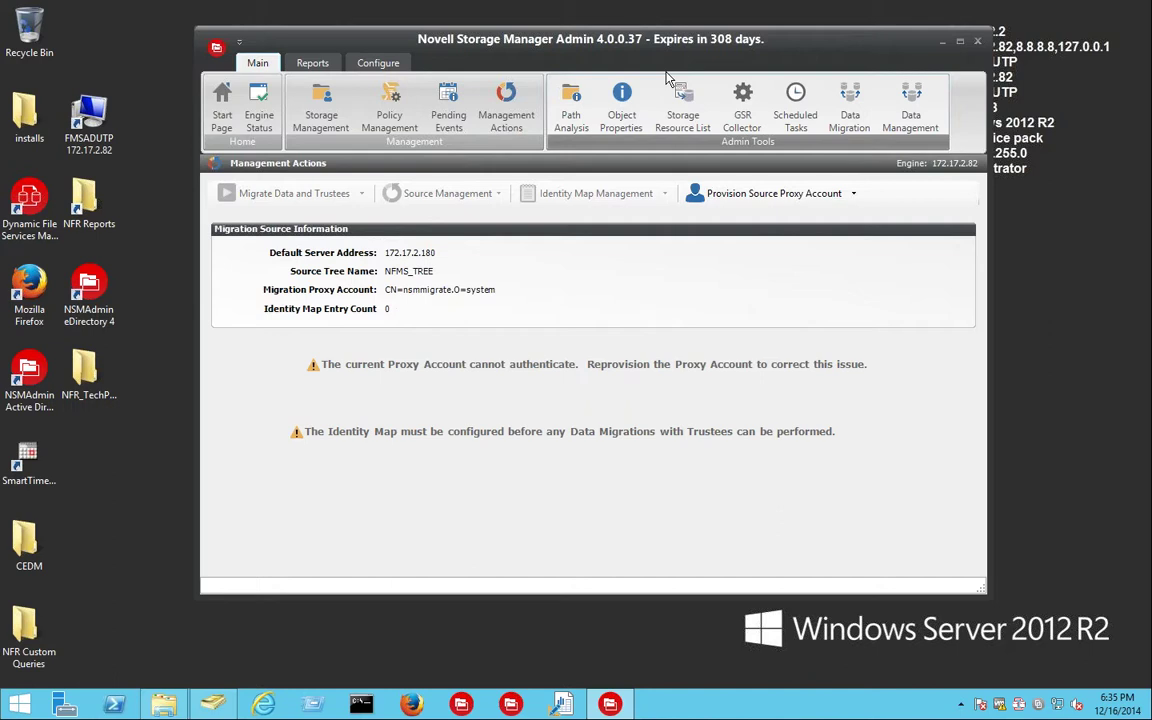
# Reopen Take Action – User Mode, glance at the Management Action list, then close the window.
pyautogui.click(492, 90)
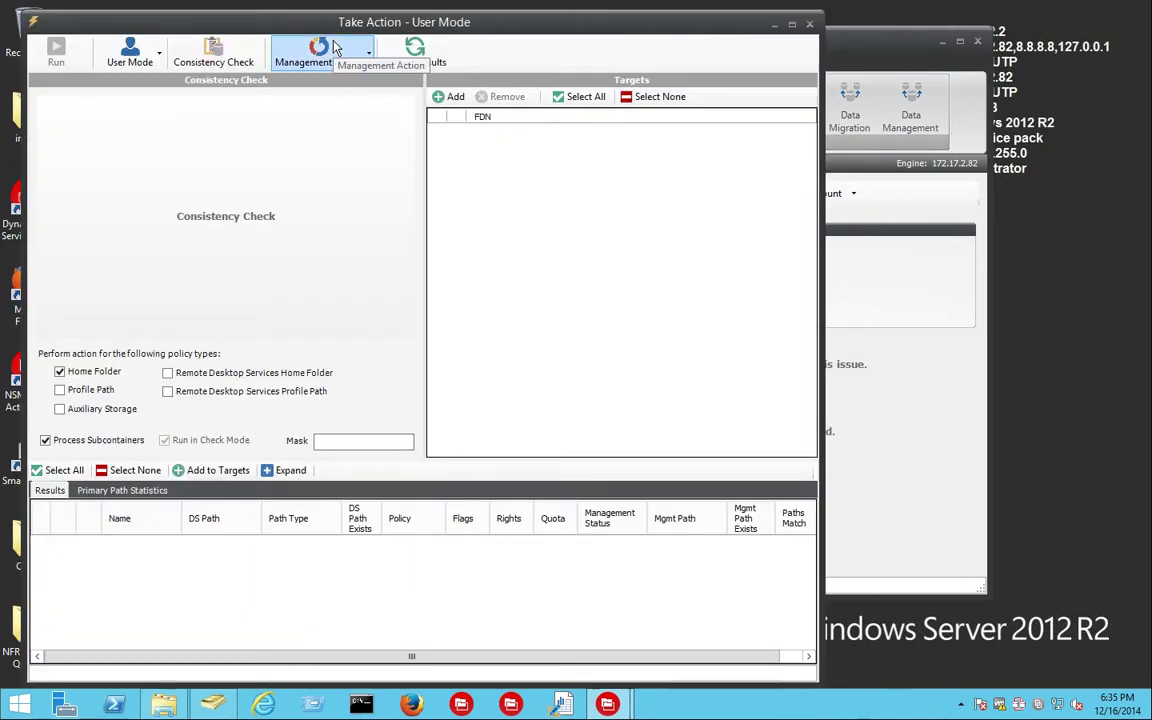
pyautogui.click(330, 55)
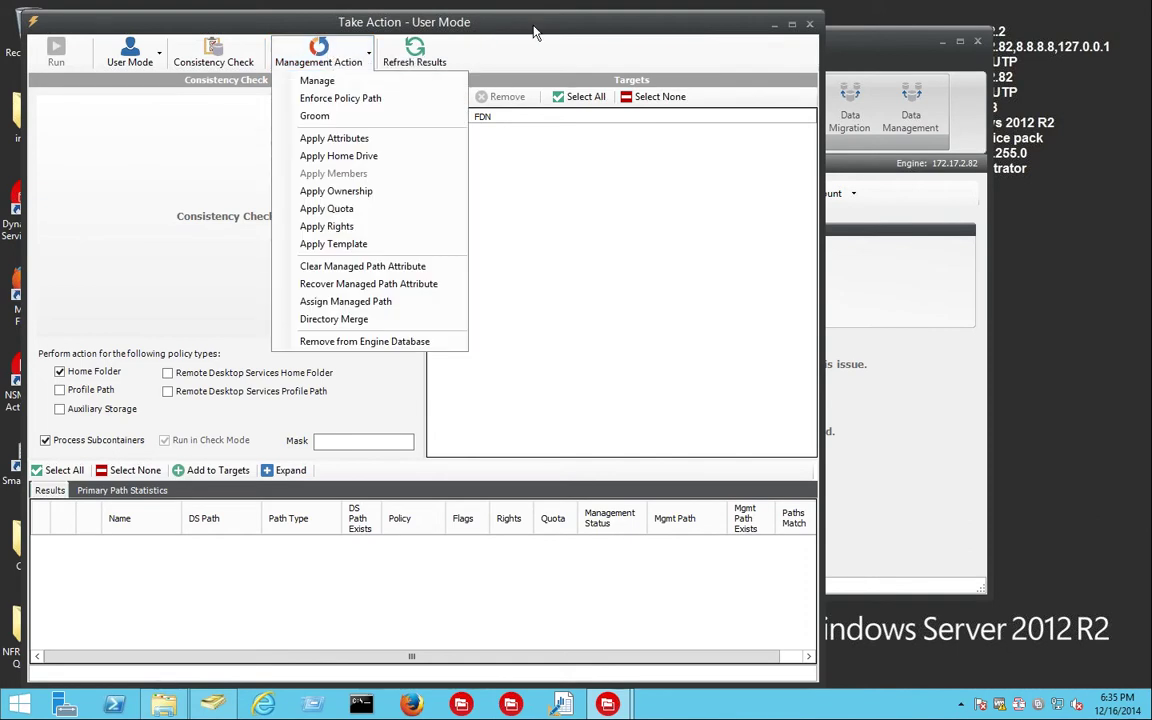
pyautogui.click(808, 25)
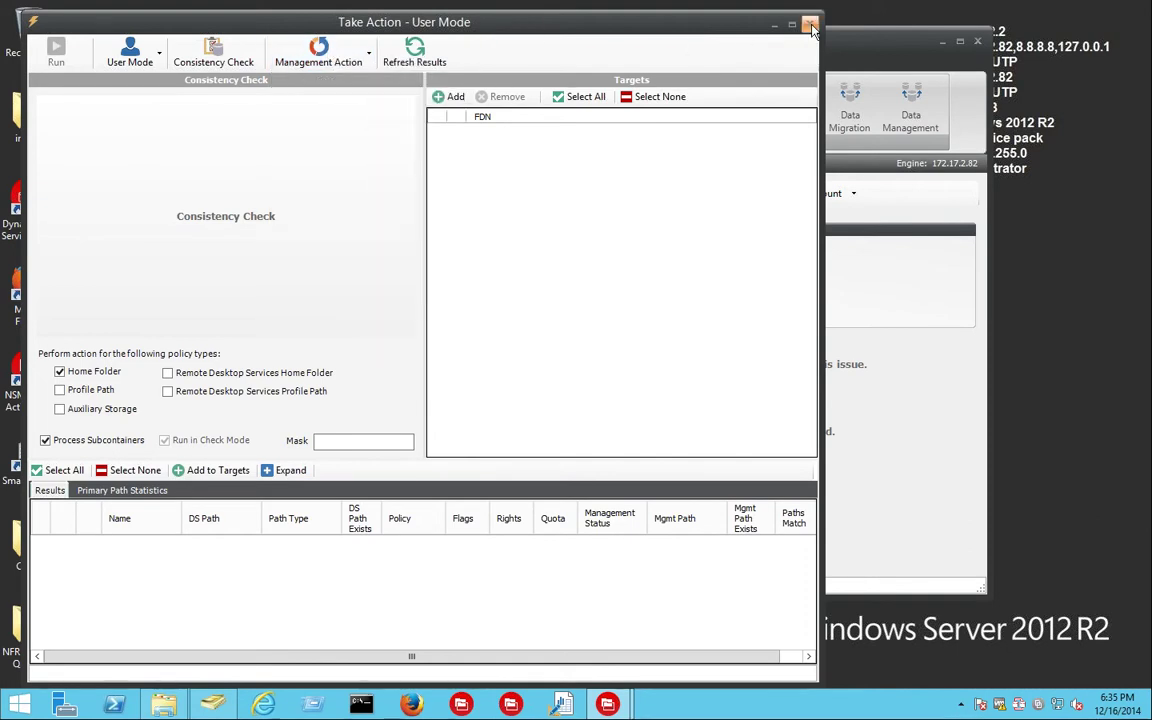
pyautogui.click(811, 25)
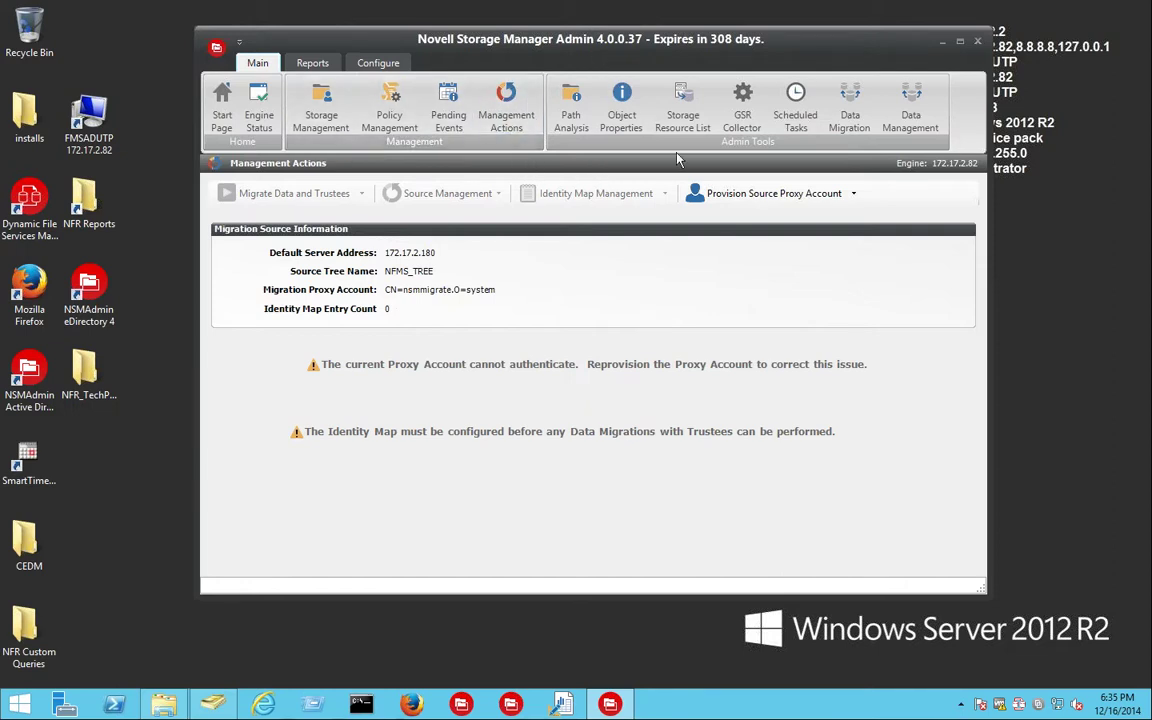
# Choose Data Migration under Admin Tools to display the migration source information.
pyautogui.click(840, 112)
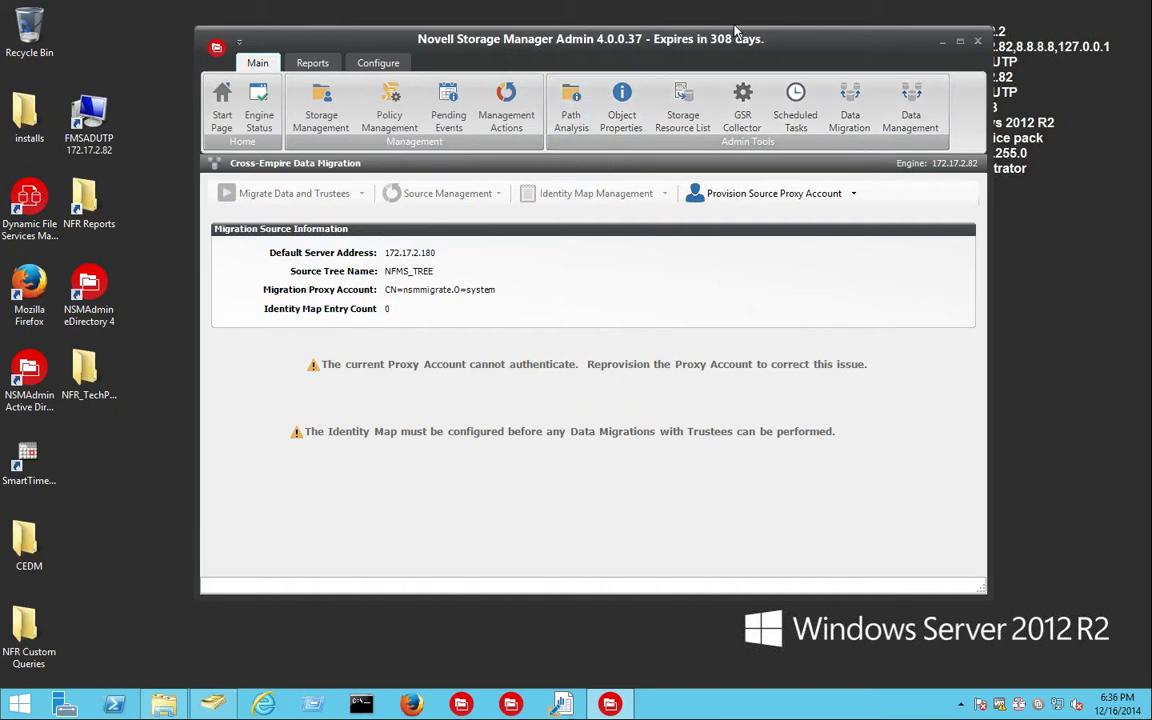
# Close the Novell Storage Manager Admin console and confirm exiting with Yes.
pyautogui.click(978, 44)
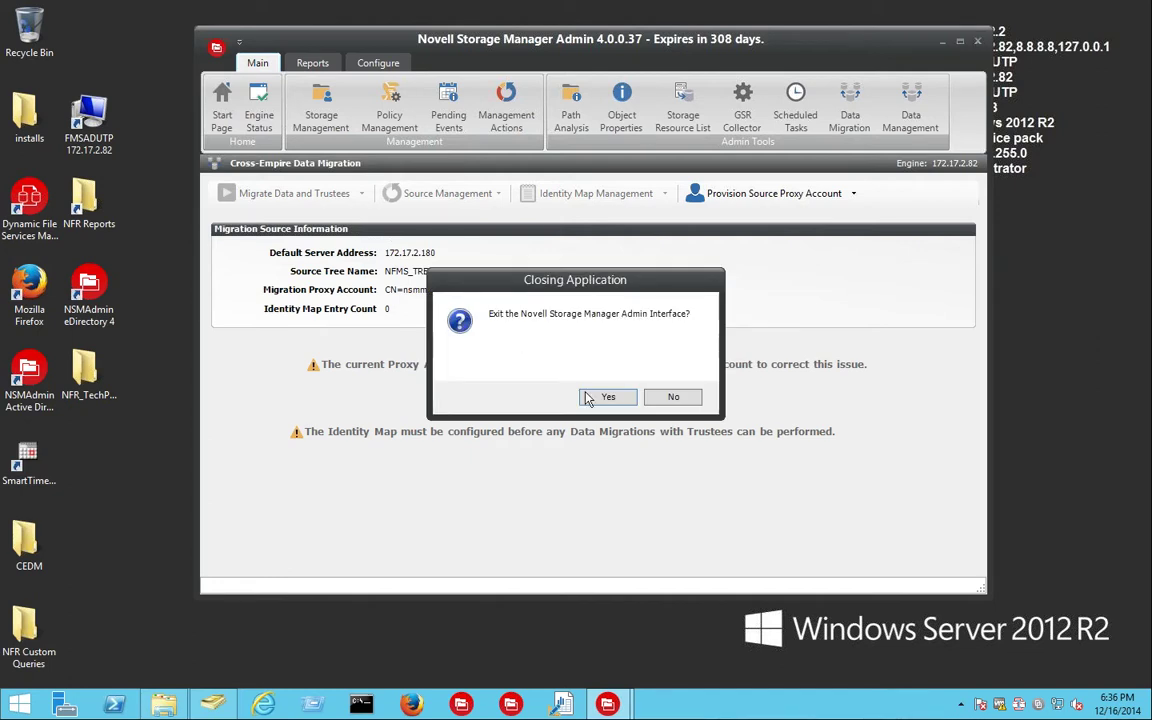
pyautogui.click(588, 398)
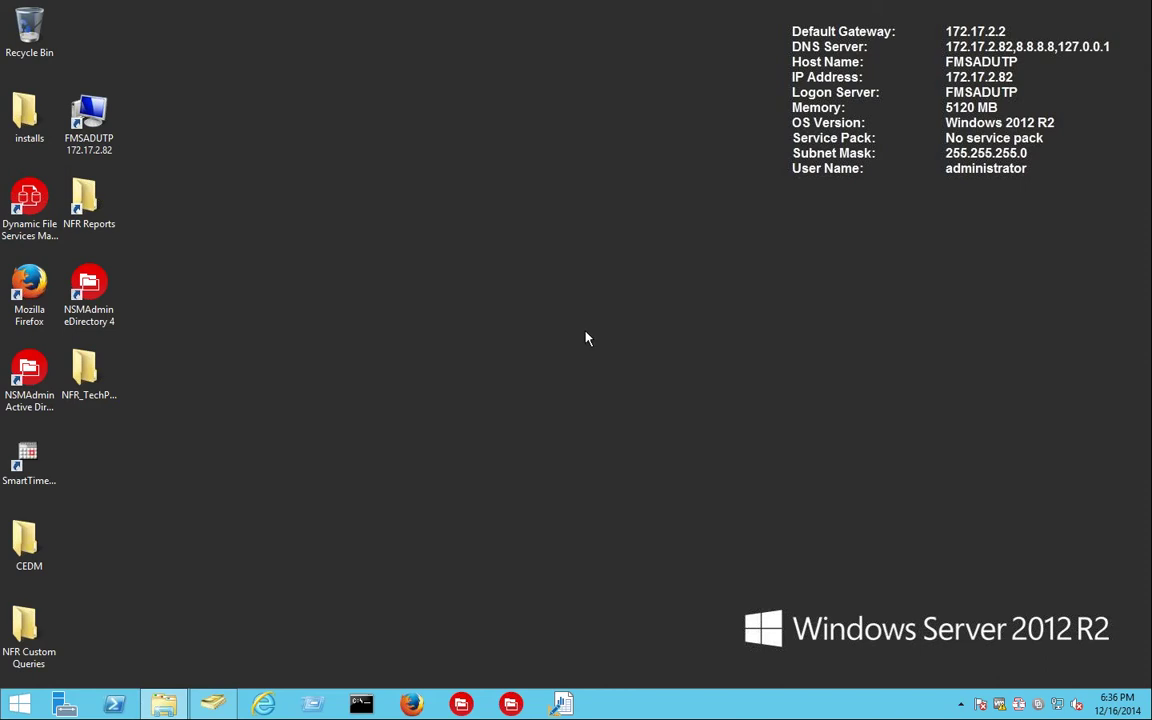
# From Firefox's Novell File Reporter 2.5 bookmark, log in with the saved administrator username and password.
pyautogui.click(414, 704)
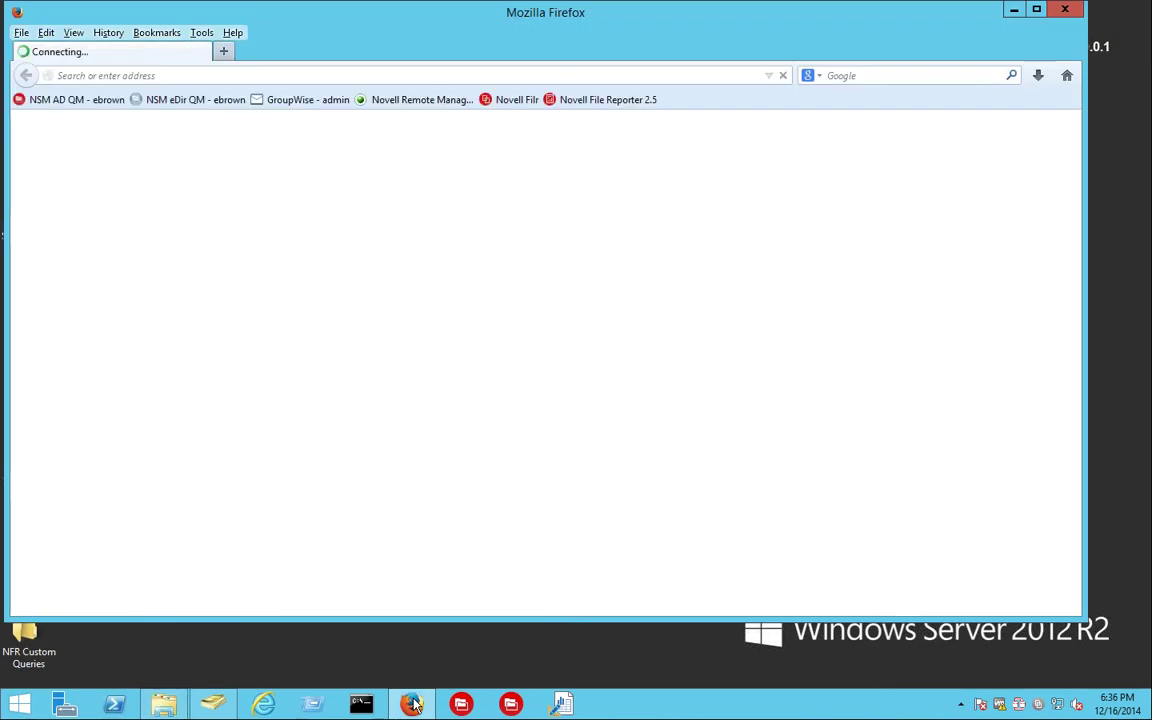
pyautogui.click(601, 101)
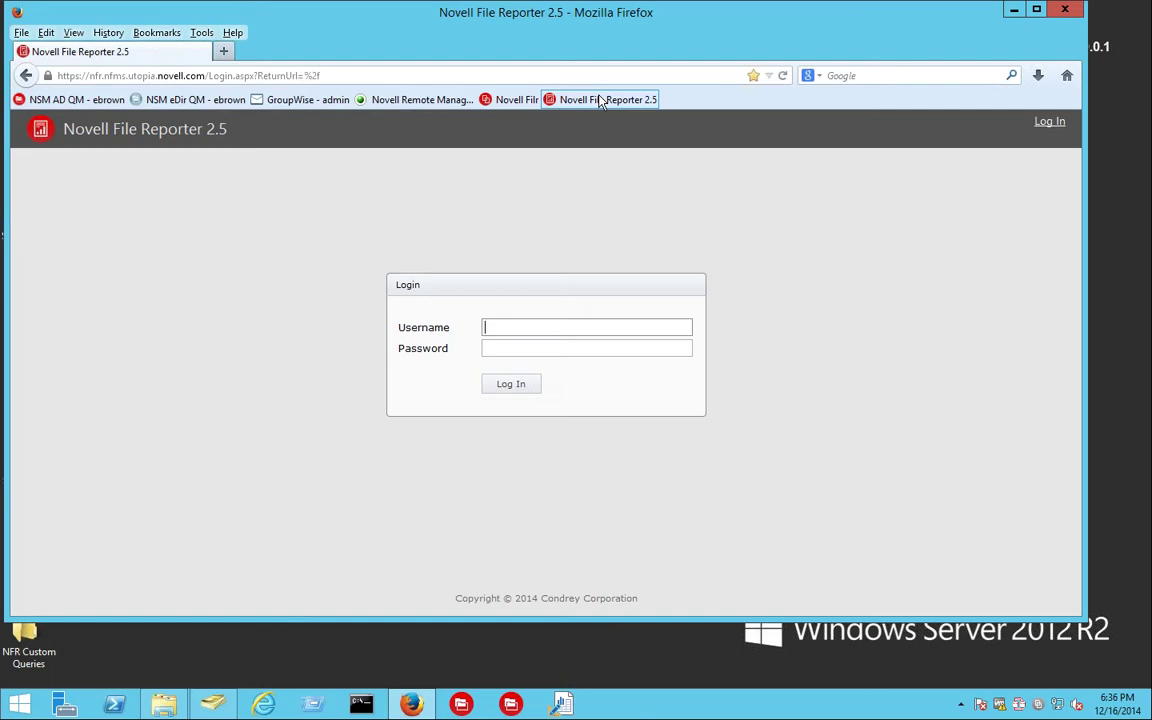
pyautogui.write('nf')
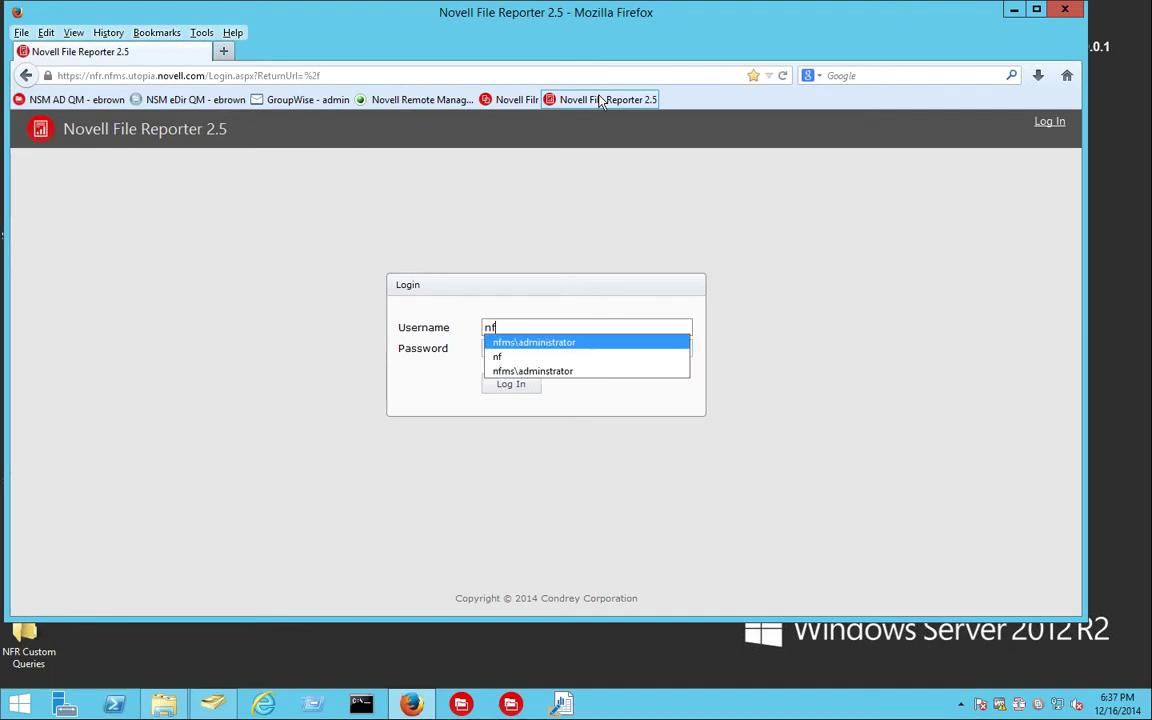
pyautogui.press('Return')
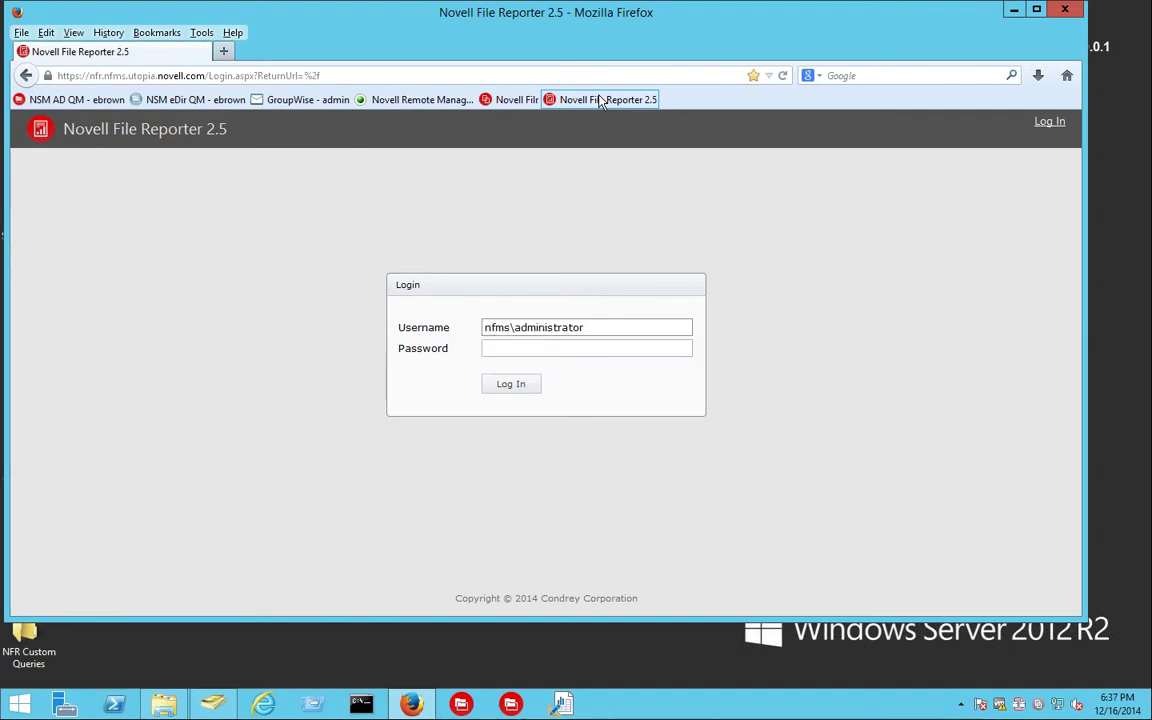
pyautogui.click(527, 348)
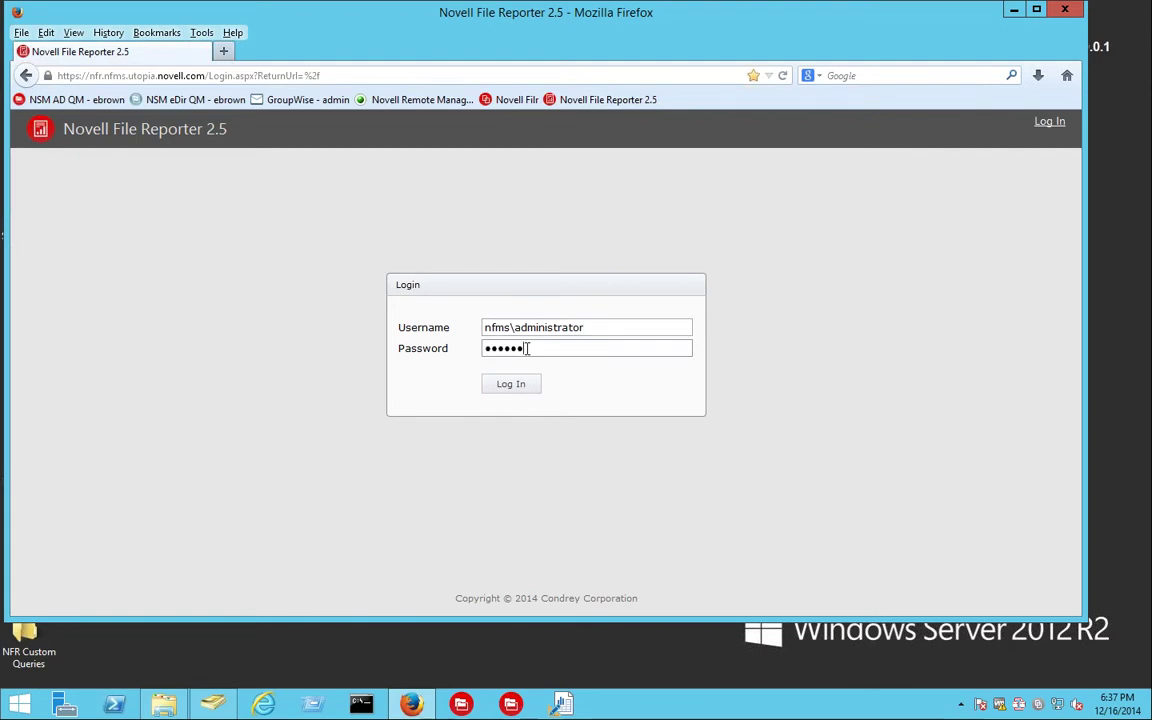
pyautogui.press('Return')
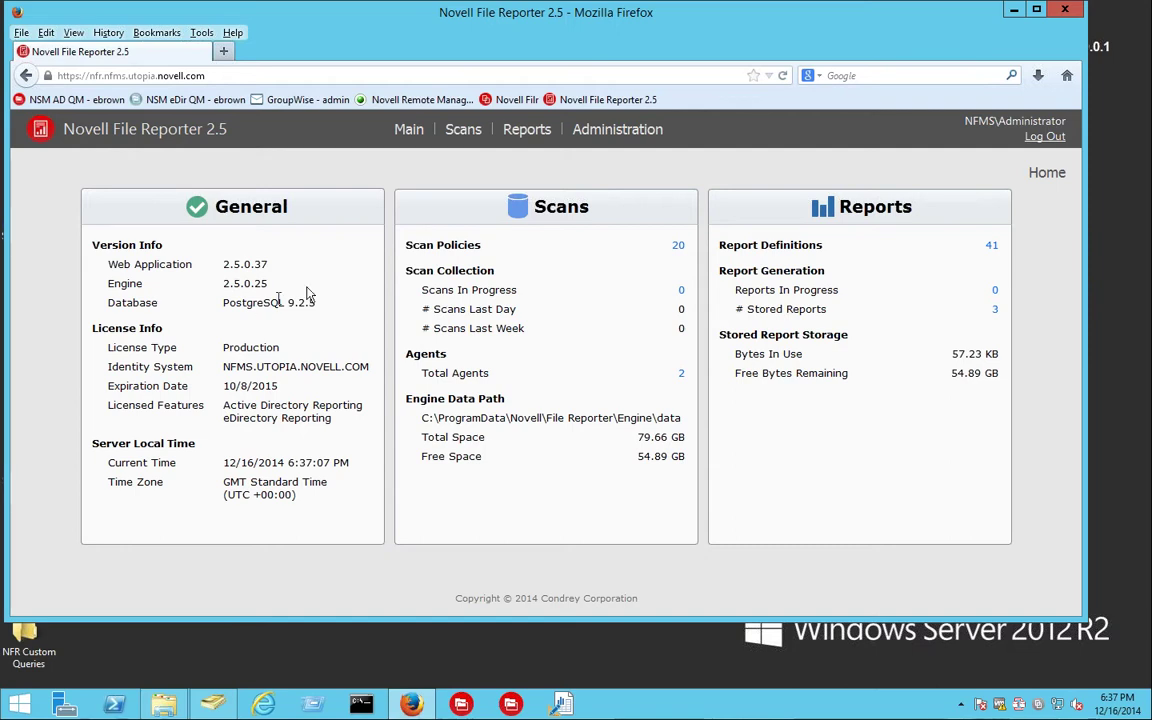
pyautogui.click(597, 132)
# Open the 20 scan policies list and scroll through it, including the Volume Free Space scans.
pyautogui.click(678, 250)
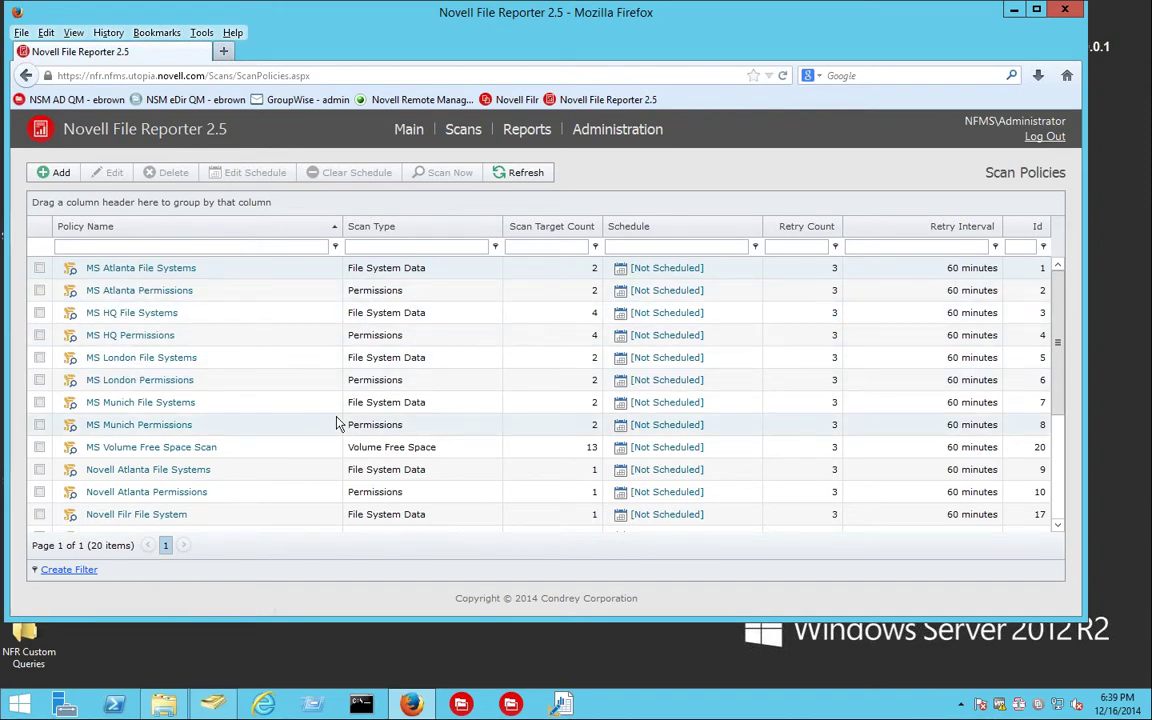
pyautogui.scroll(-1, 337, 424)
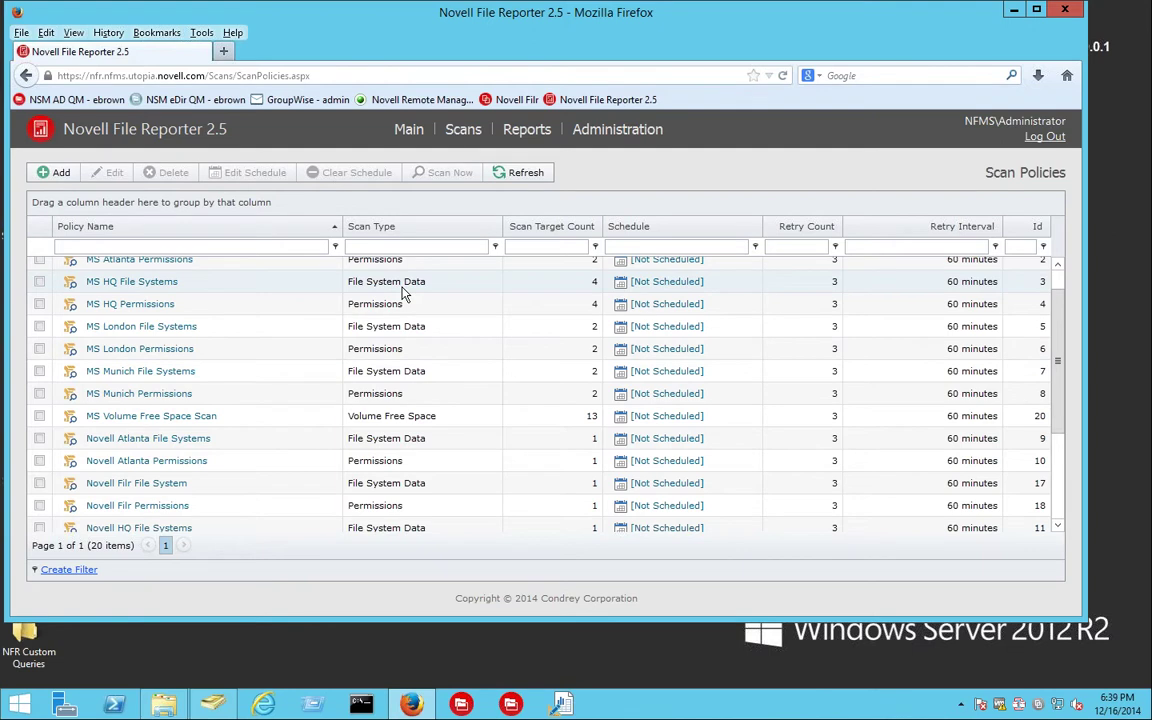
pyautogui.scroll(1, 403, 293)
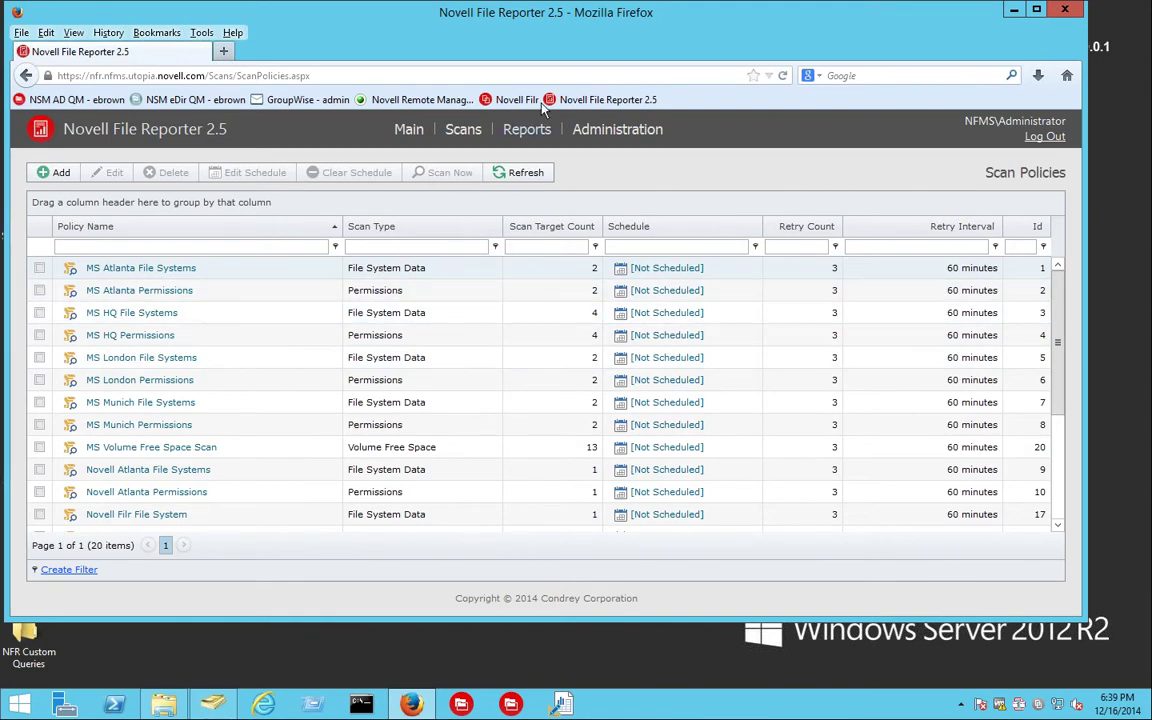
pyautogui.scroll(-1, 295, 408)
pyautogui.scroll(-4, 293, 408)
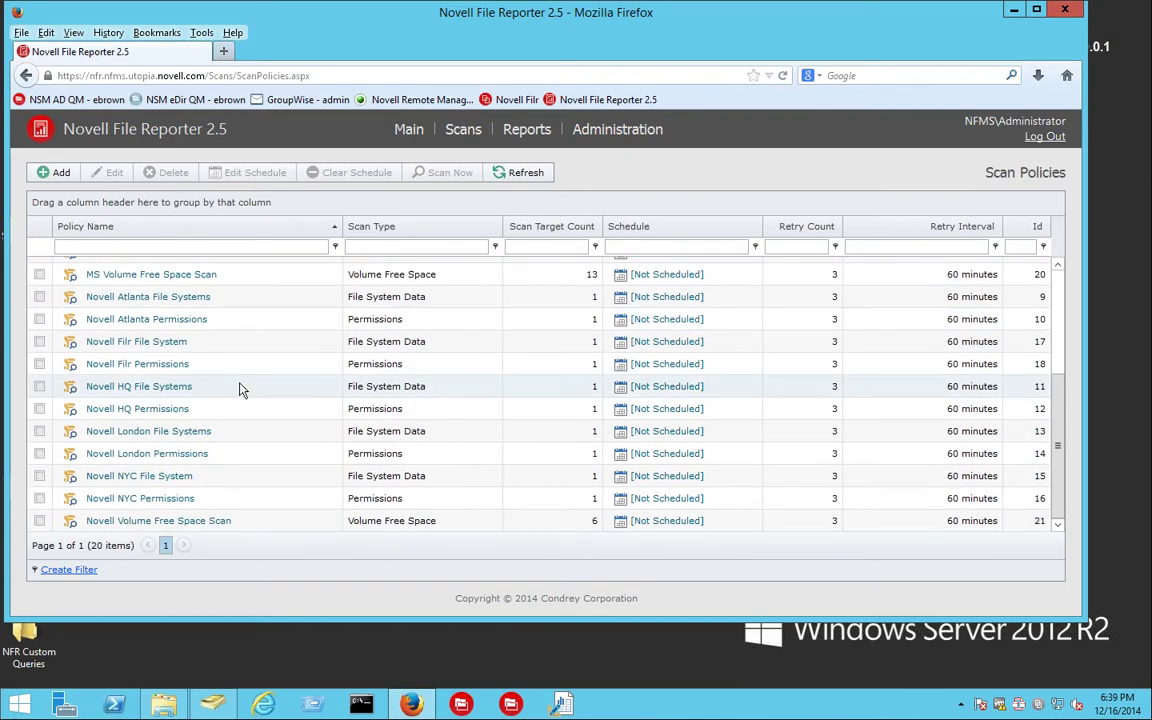
pyautogui.scroll(1, 198, 384)
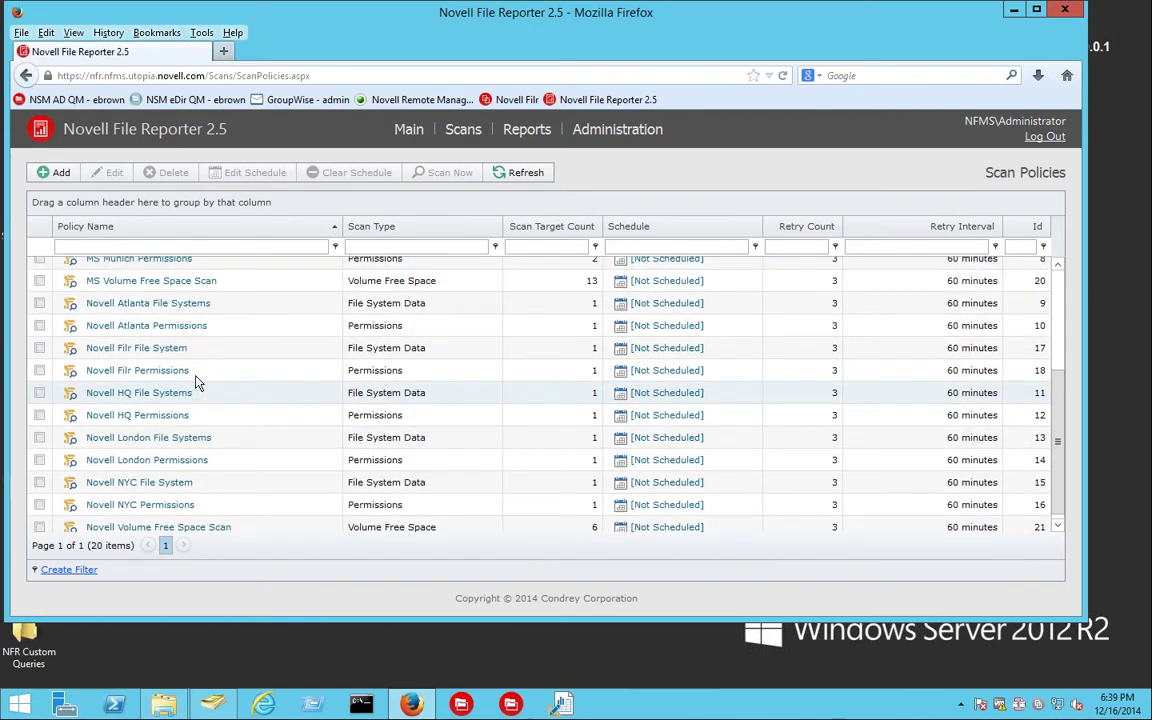
pyautogui.scroll(4, 196, 381)
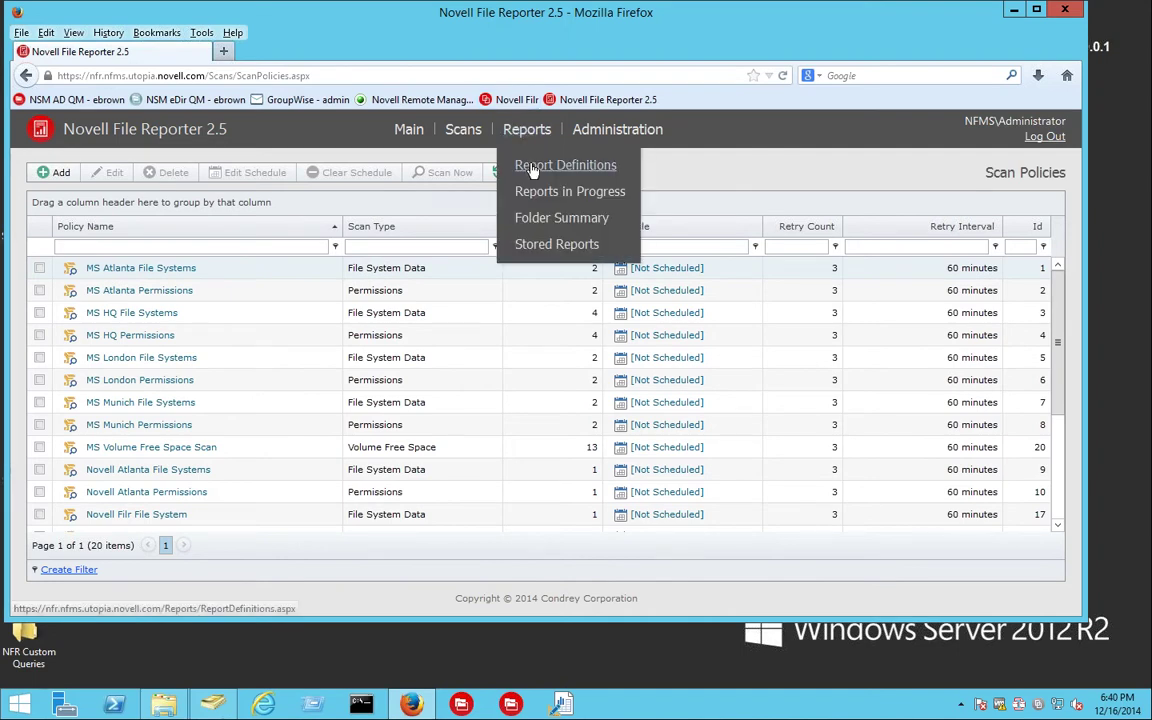
# Open Reports > Report Definitions and scroll through the 41 saved definitions.
pyautogui.click(533, 168)
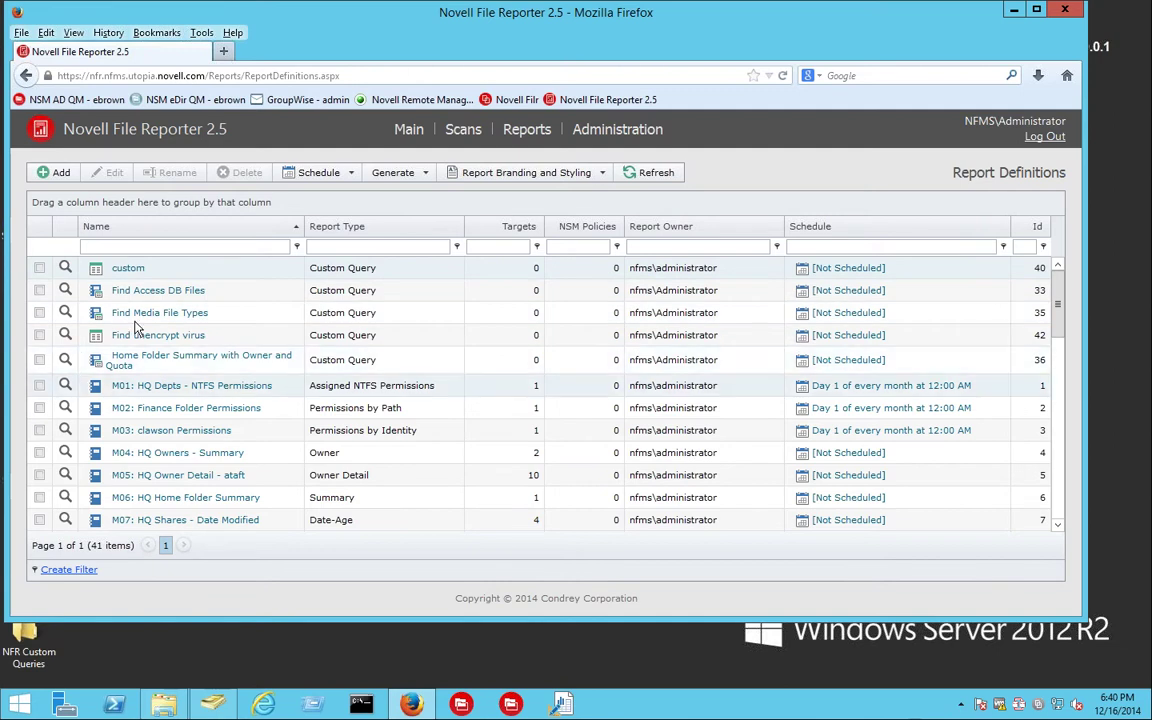
pyautogui.click(121, 267)
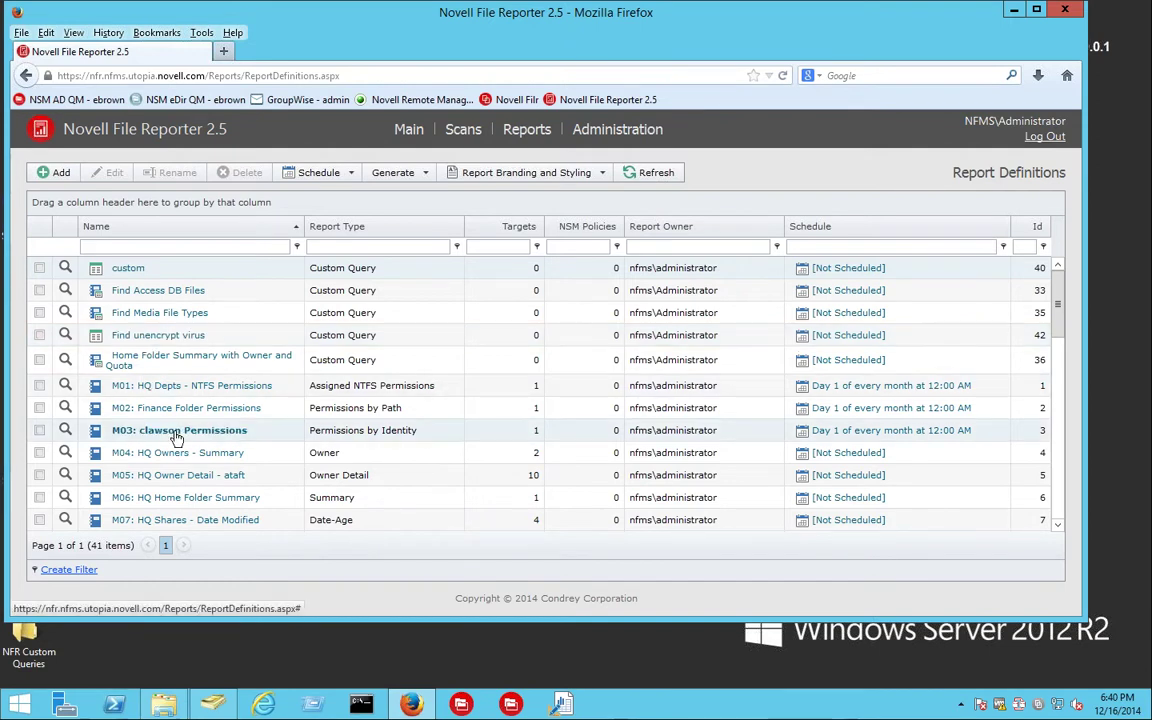
pyautogui.scroll(-5, 176, 438)
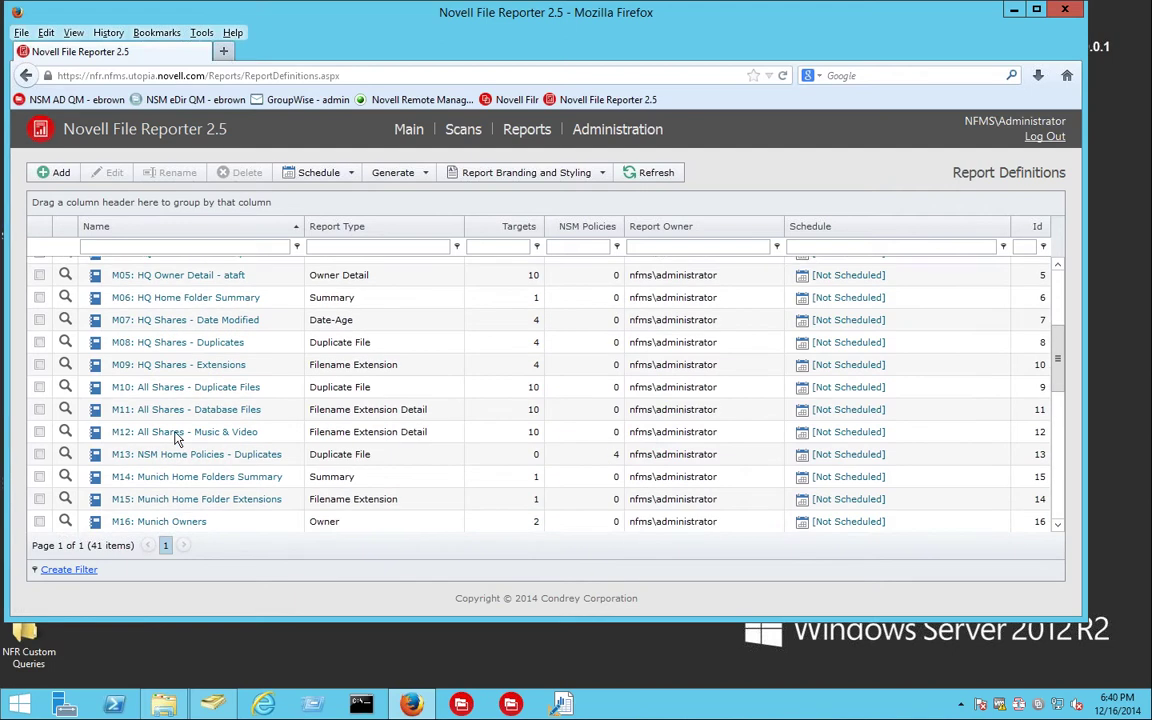
pyautogui.scroll(-1, 176, 438)
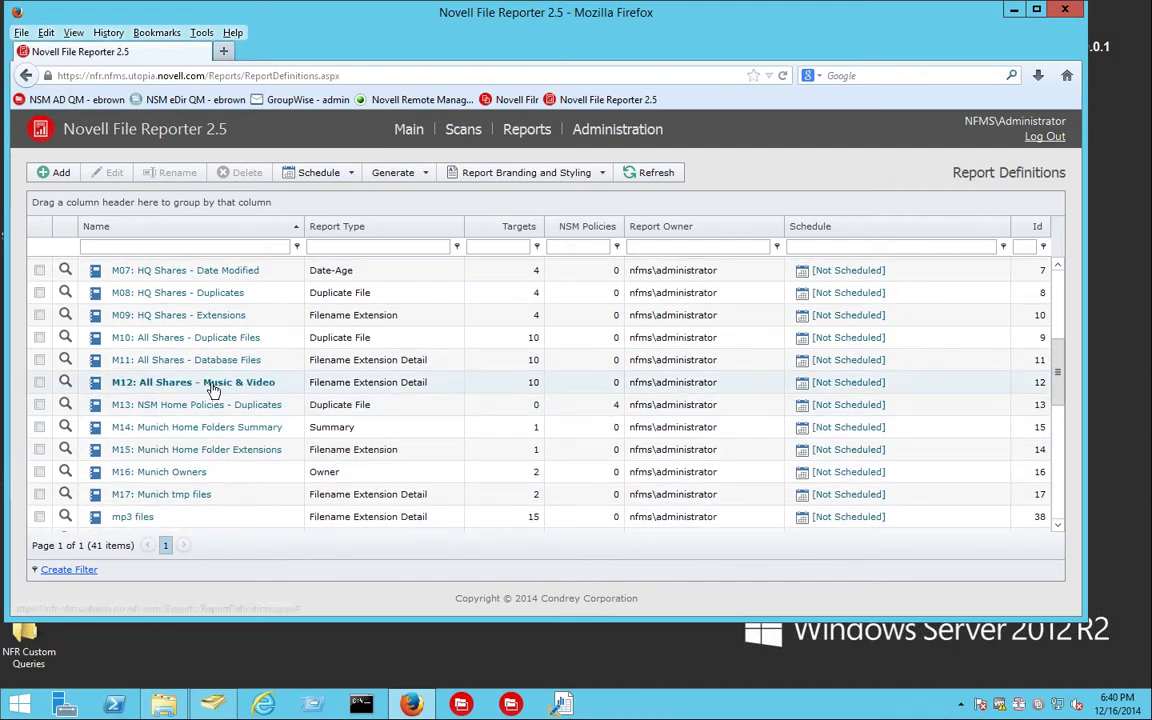
# Preview the M12: All Shares - Music & Video report and close the empty preview.
pyautogui.click(64, 382)
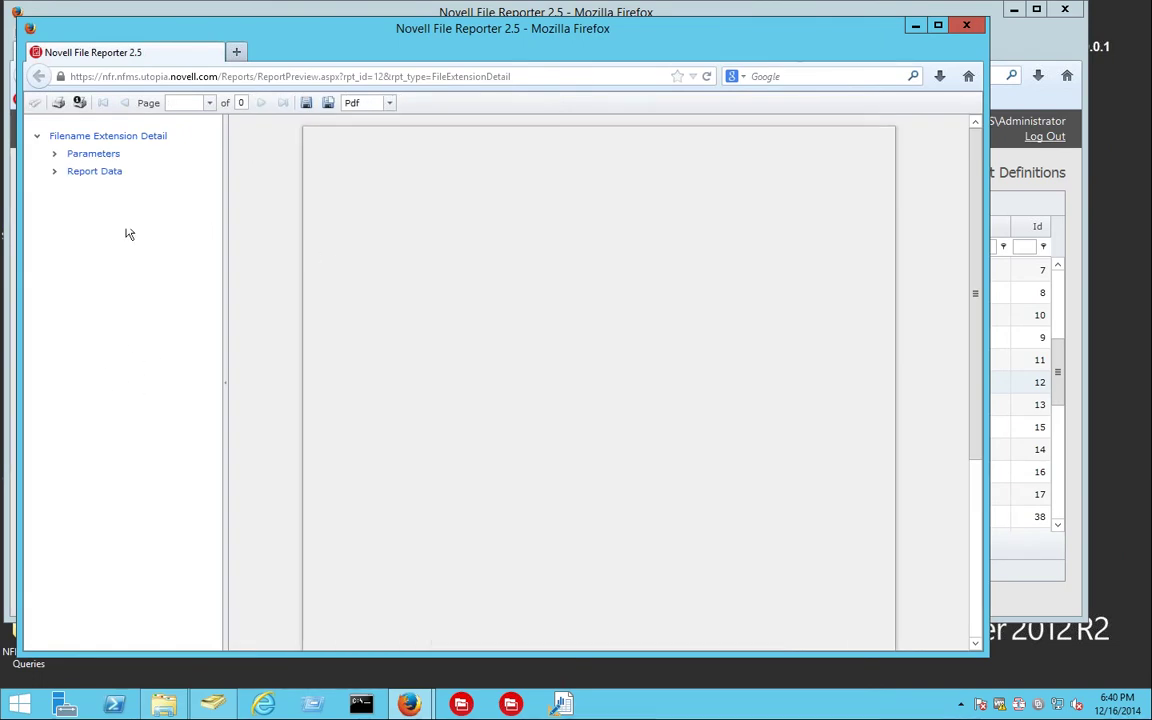
pyautogui.click(103, 172)
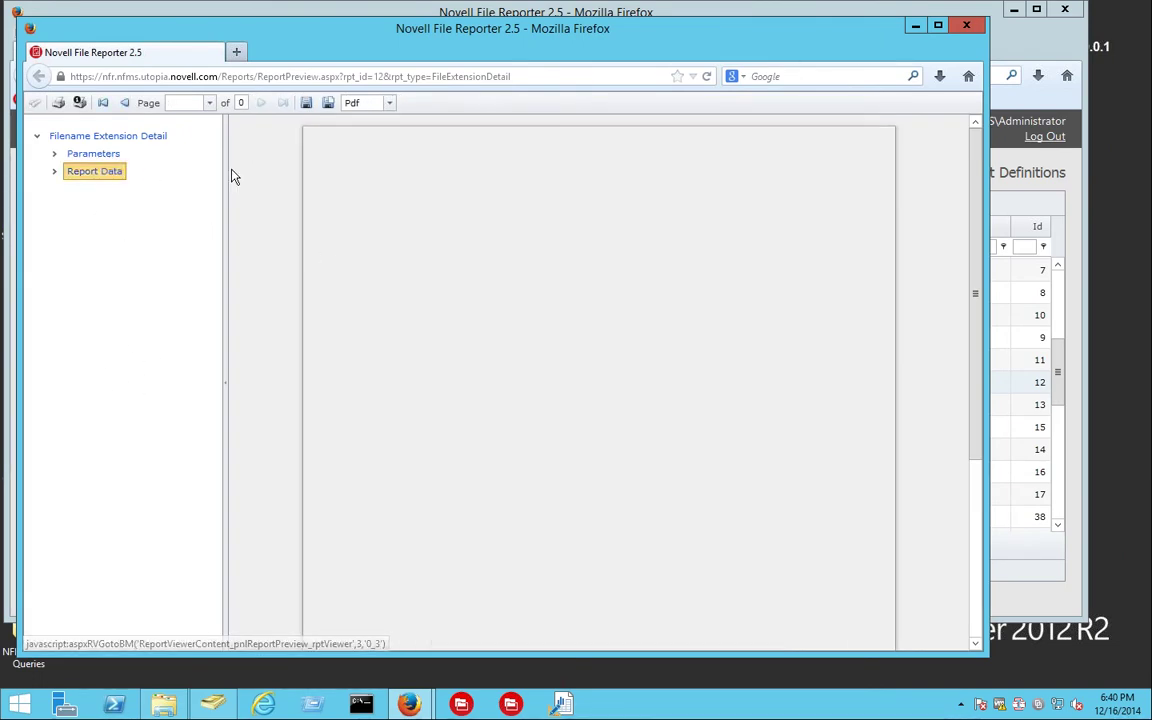
pyautogui.click(966, 25)
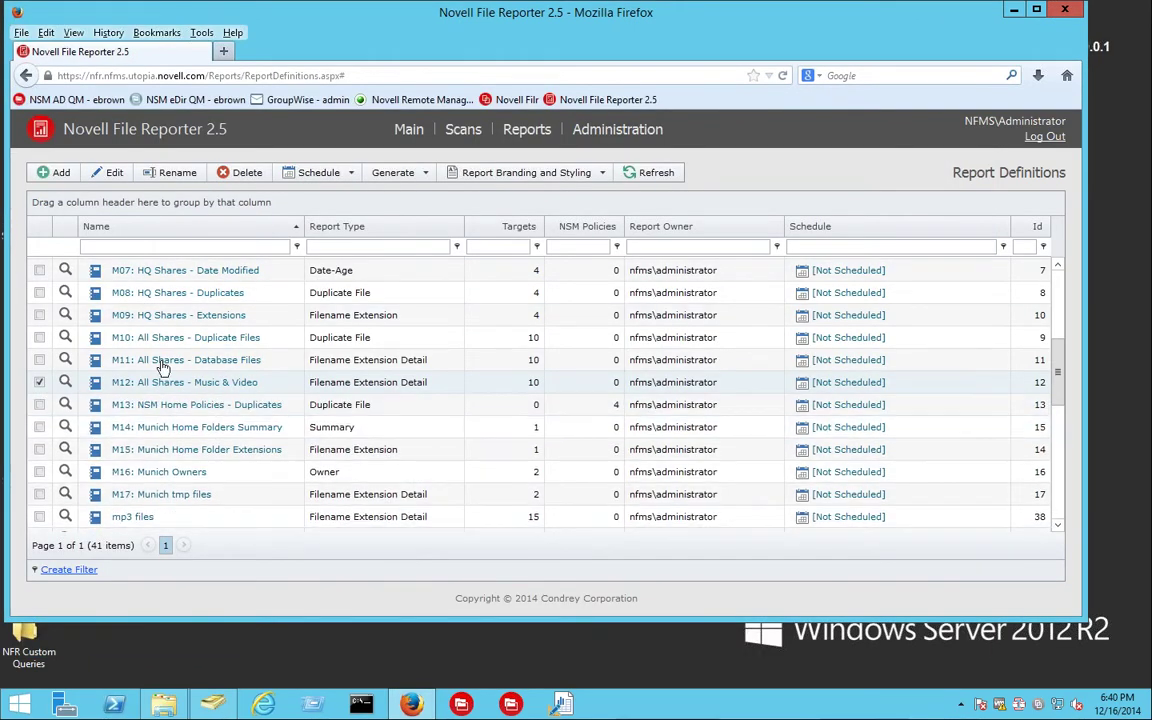
# Preview M09: HQ Shares - Extensions and jump to its Top 10 Extensions by Size chart.
pyautogui.click(66, 316)
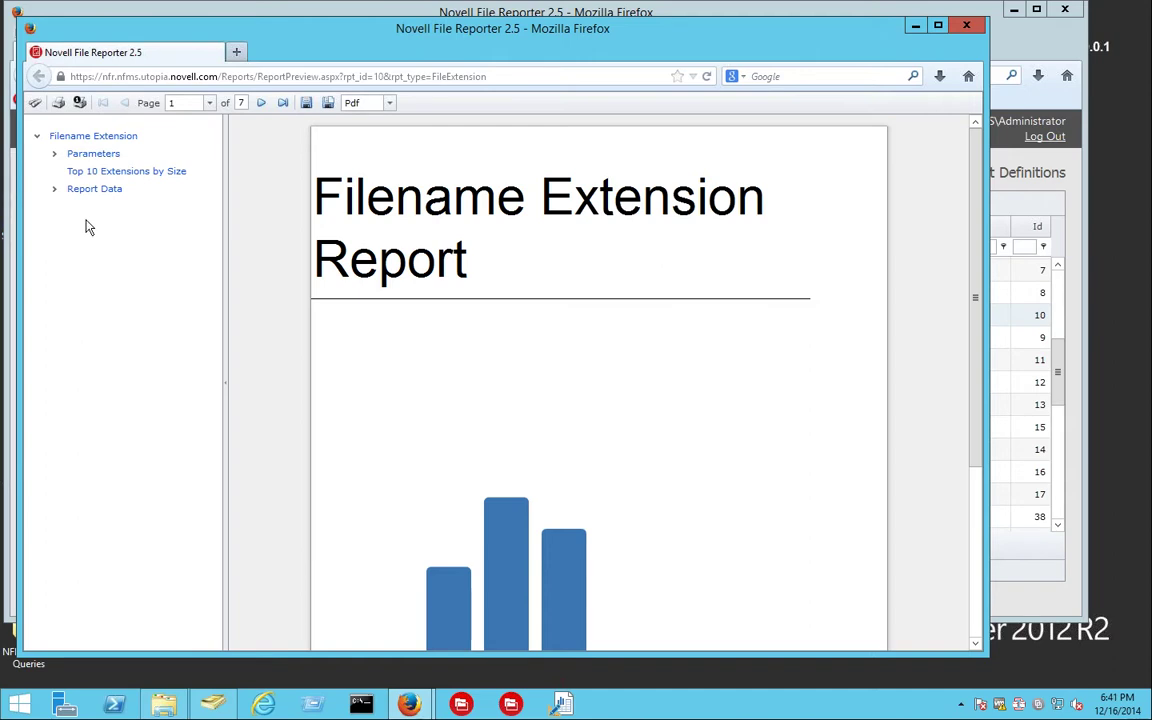
pyautogui.click(106, 175)
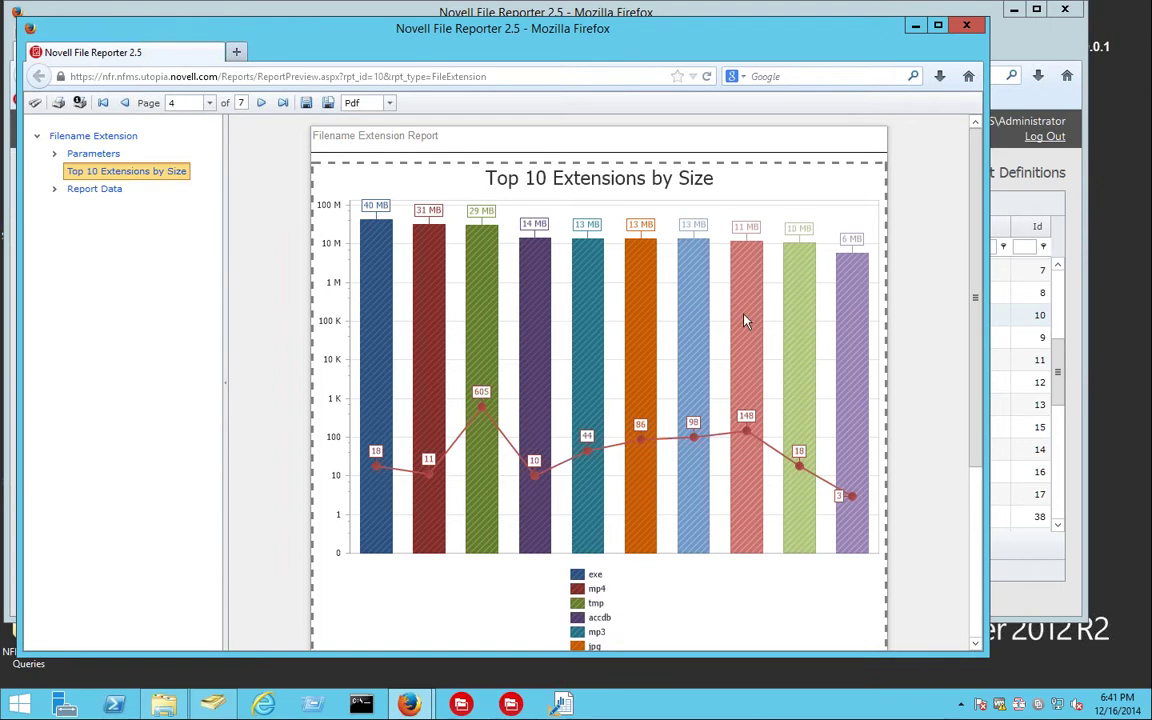
pyautogui.scroll(-3, 745, 321)
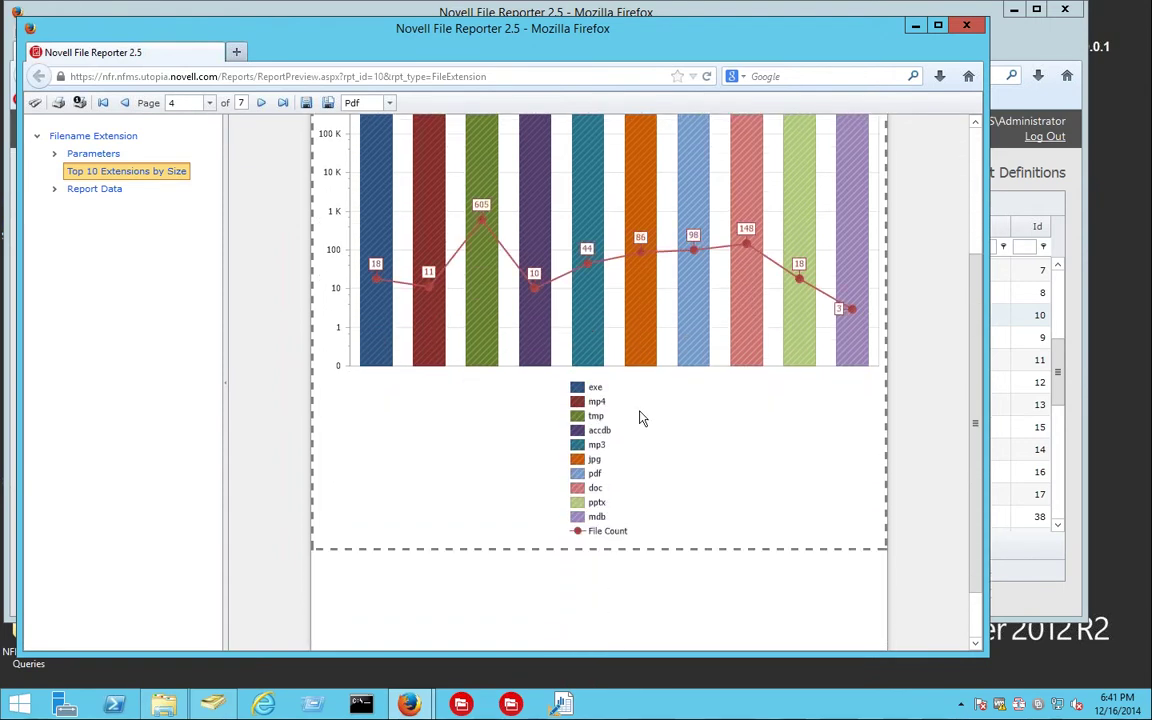
pyautogui.scroll(-1, 640, 417)
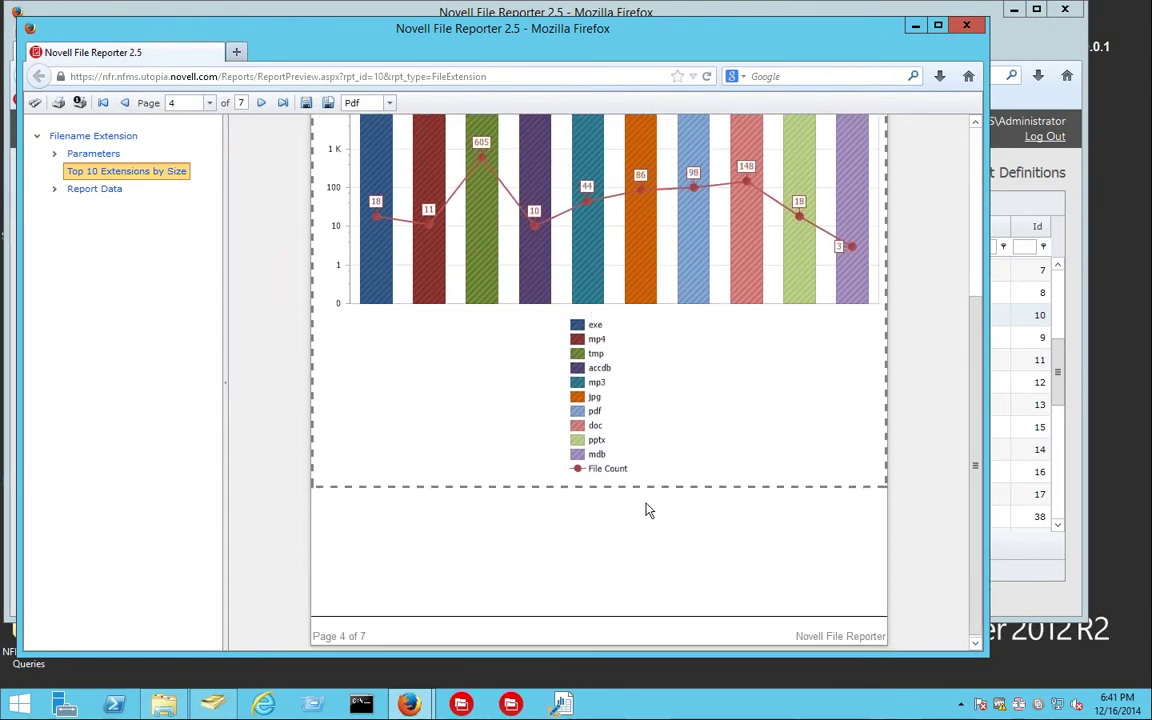
pyautogui.moveTo(978, 450); pyautogui.dragTo(969, 309)
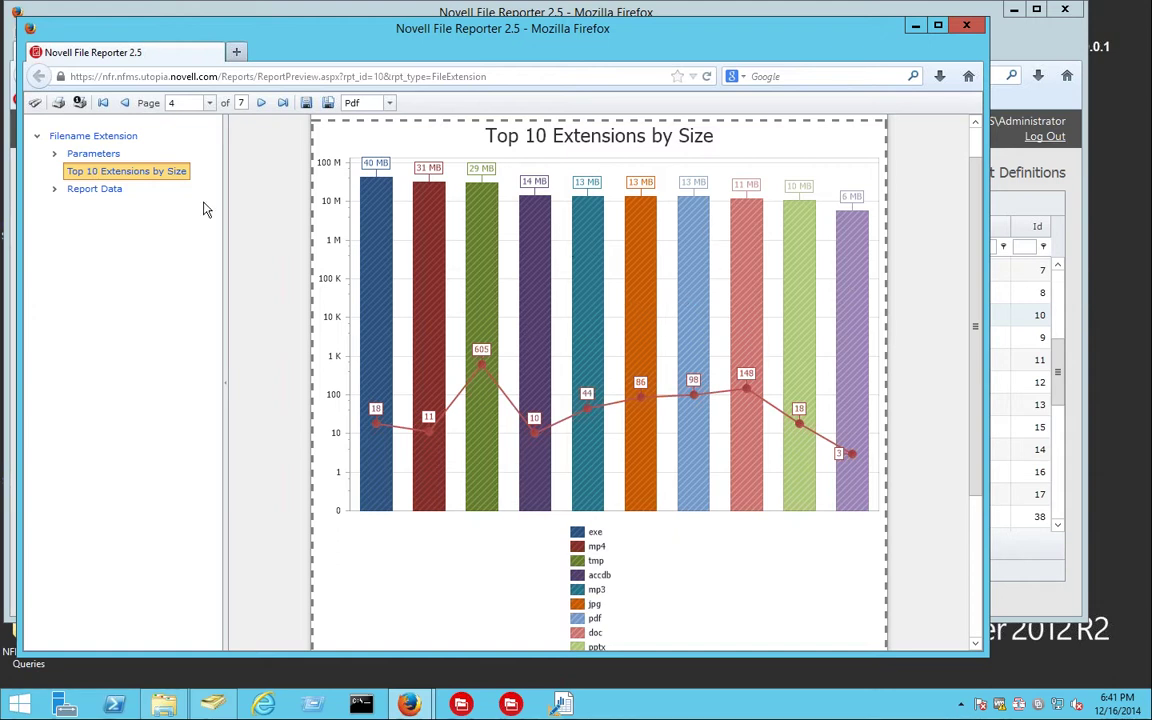
# Jump to the Report Data tables, move the preview window aside, and open the exe detail report.
pyautogui.click(112, 190)
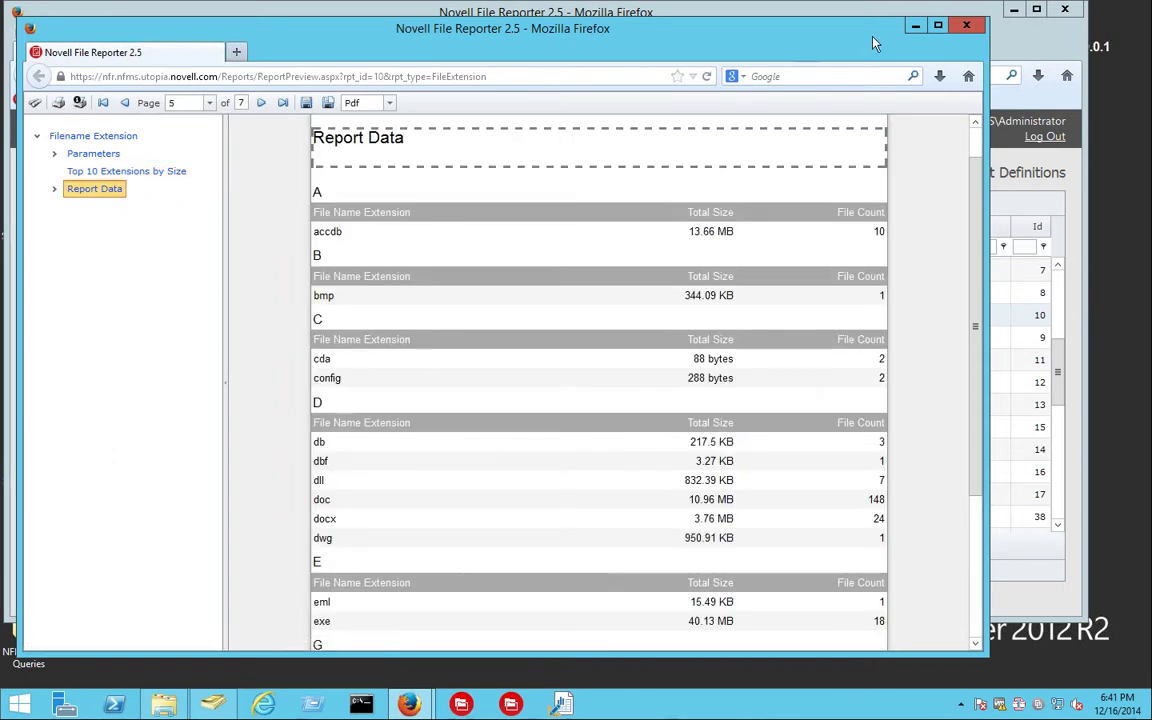
pyautogui.moveTo(858, 40); pyautogui.dragTo(956, 27)
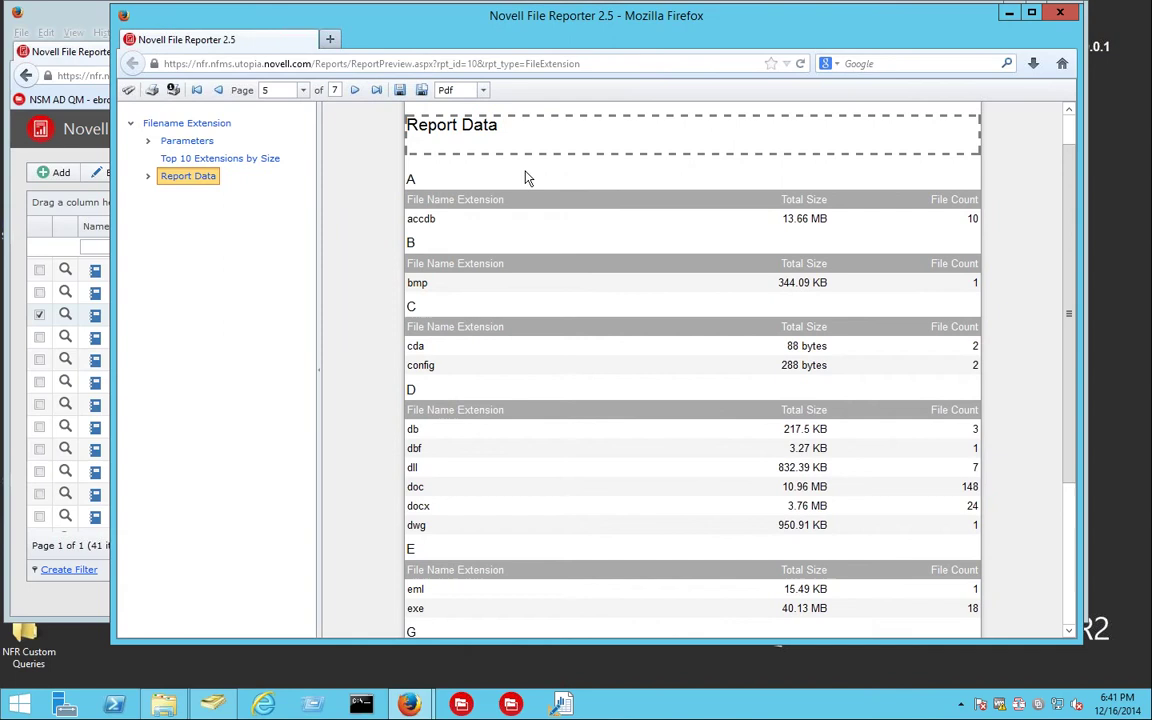
pyautogui.scroll(-3, 450, 462)
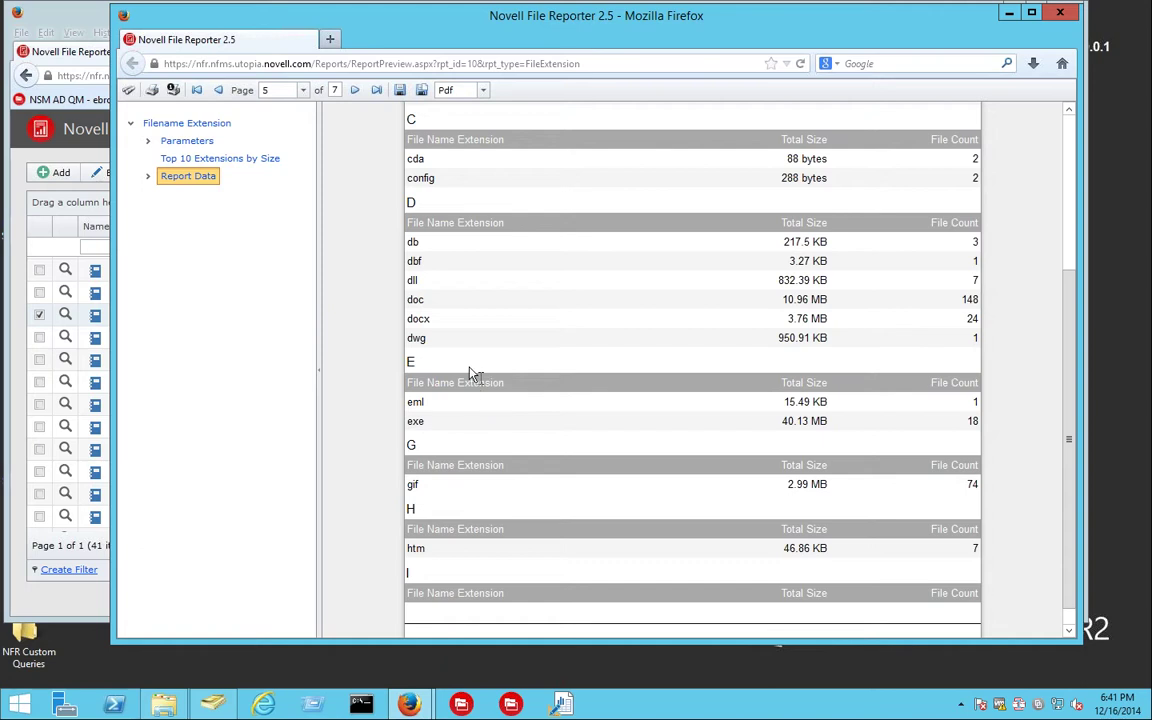
pyautogui.click(414, 423)
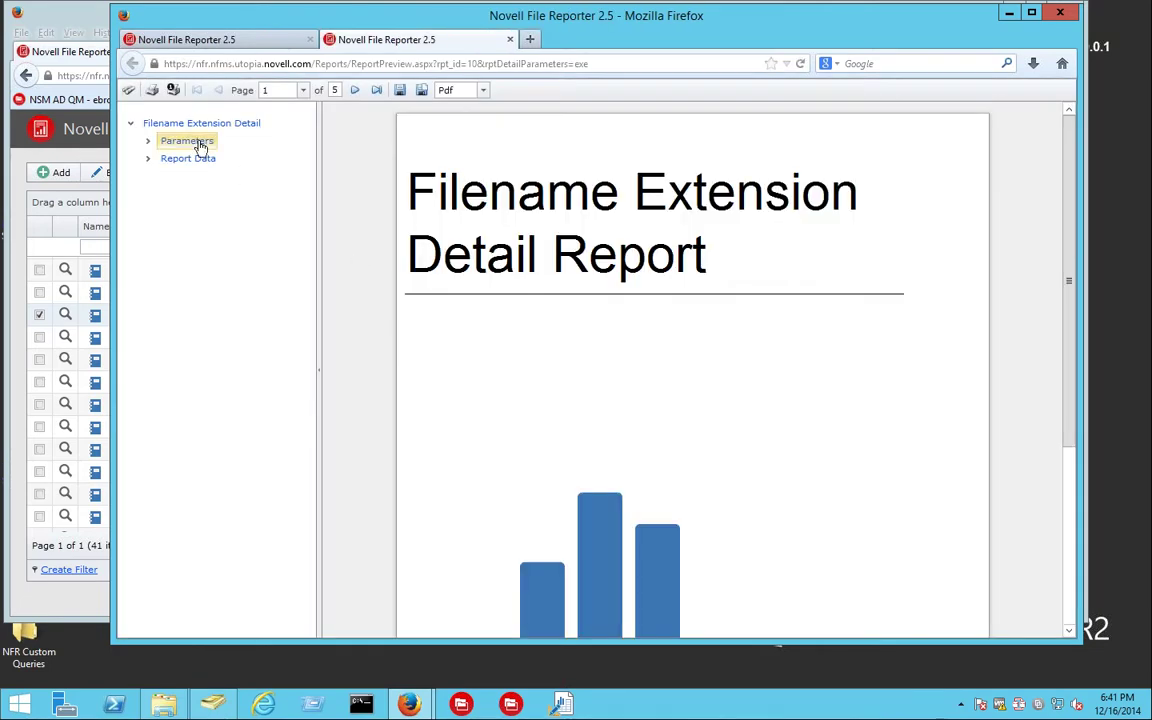
# Scroll through the exe detail report's data, then close the preview and both its tabs.
pyautogui.click(190, 159)
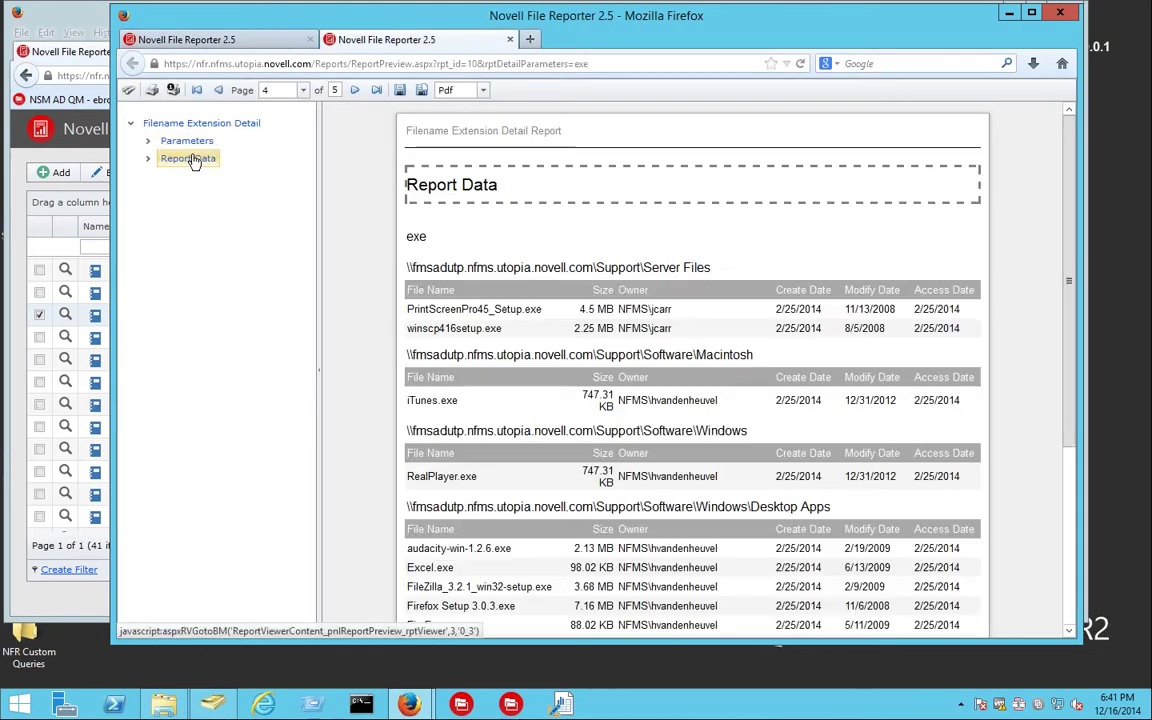
pyautogui.scroll(-2, 677, 365)
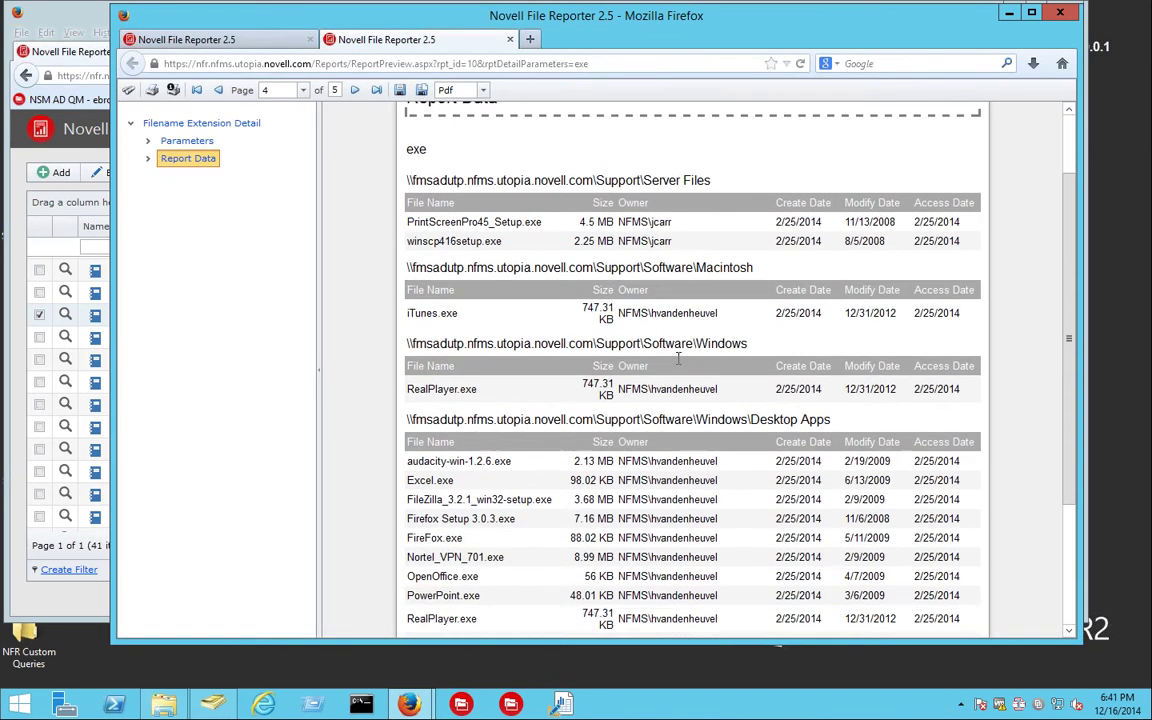
pyautogui.scroll(-4, 677, 365)
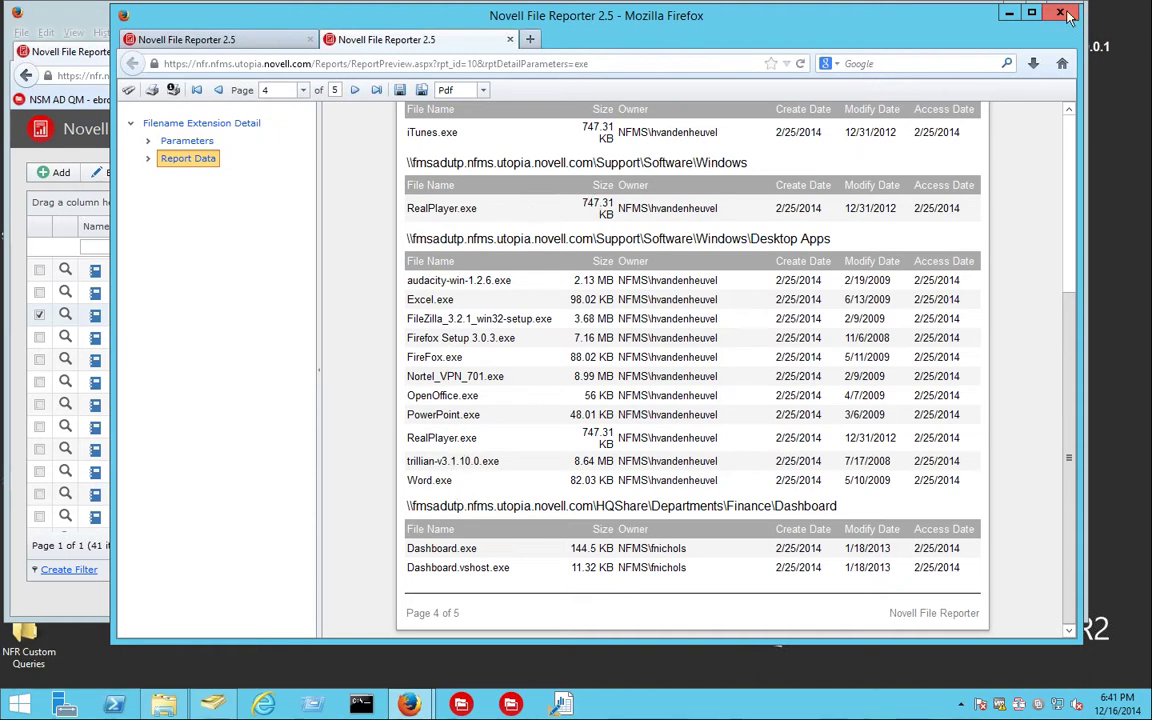
pyautogui.hotkey('alt', 'F4')
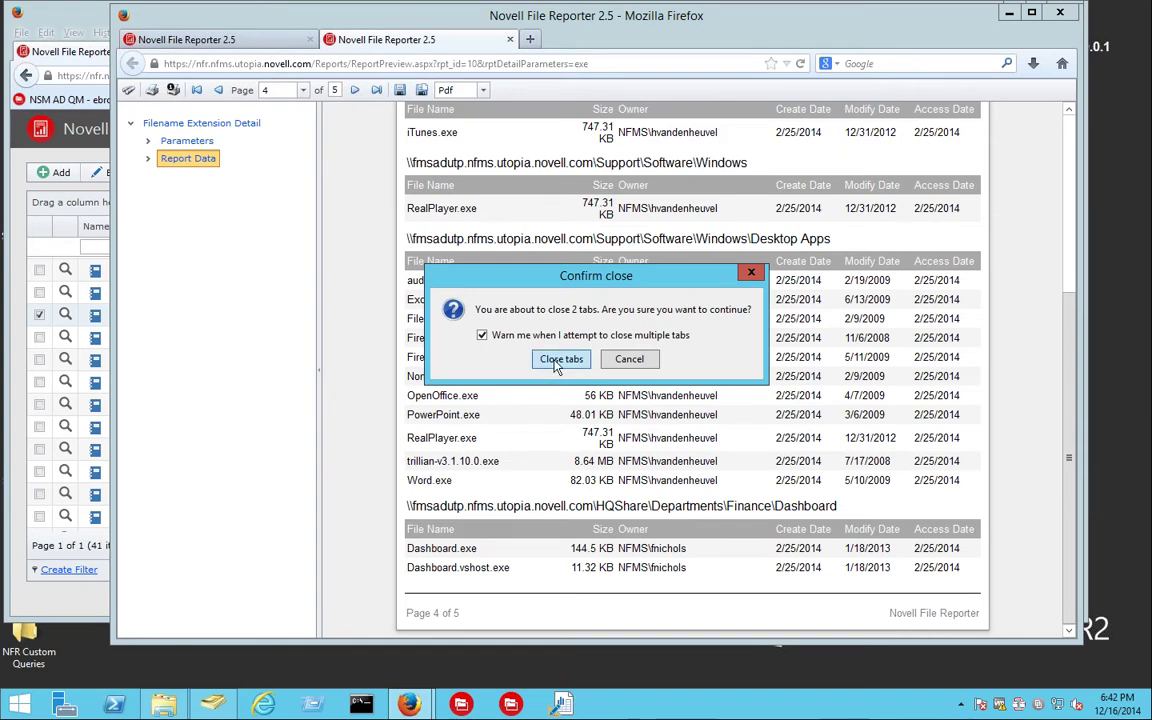
pyautogui.click(558, 360)
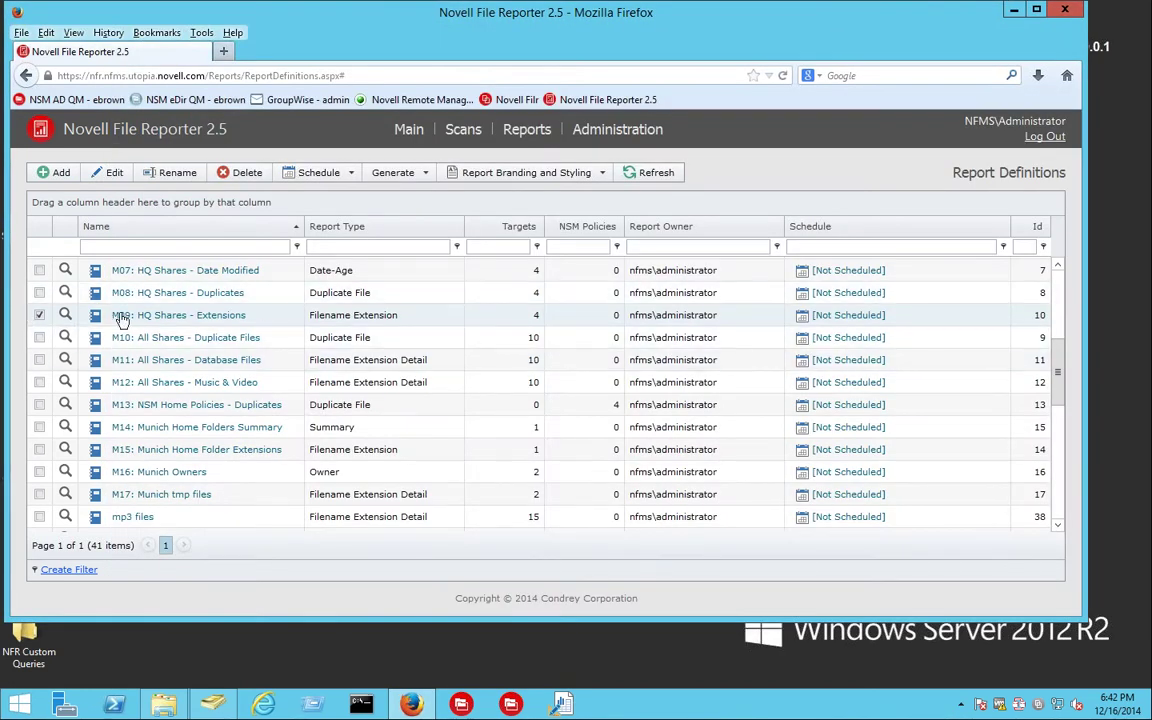
# Open and close the M09: HQ Shares - Extensions definition, then preview it again.
pyautogui.click(127, 318)
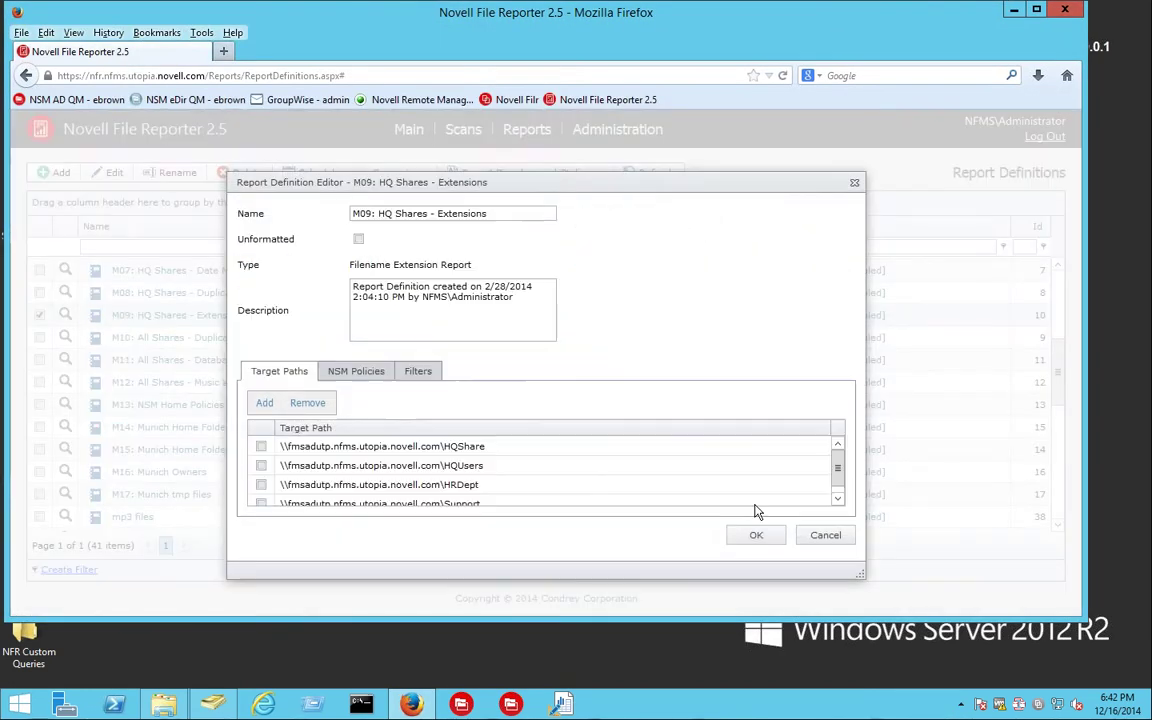
pyautogui.click(735, 536)
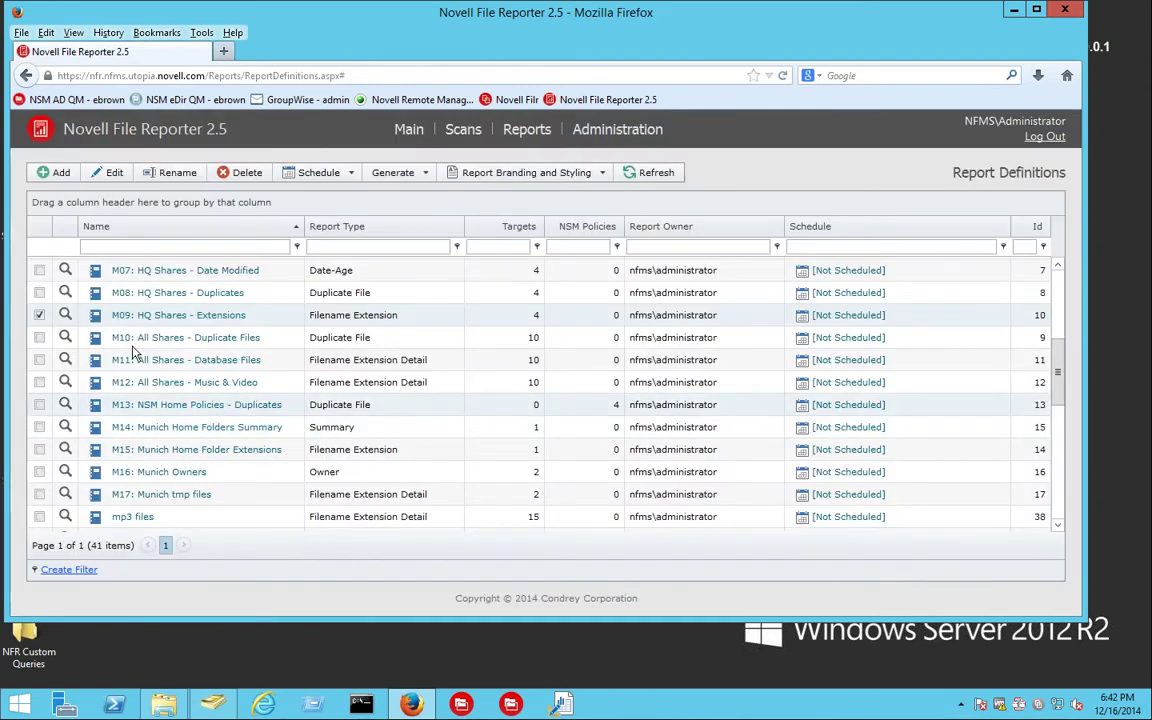
pyautogui.click(65, 316)
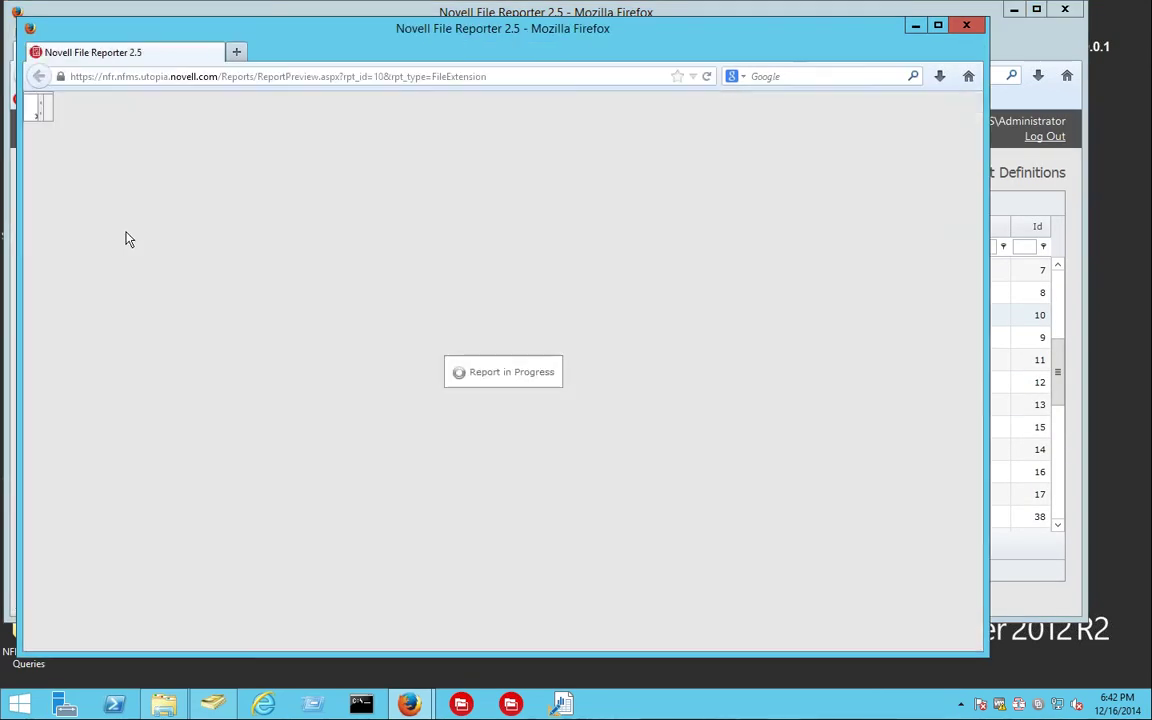
# Scroll the Report Data tables, move to the next page, and open the mp3 detail report.
pyautogui.click(101, 188)
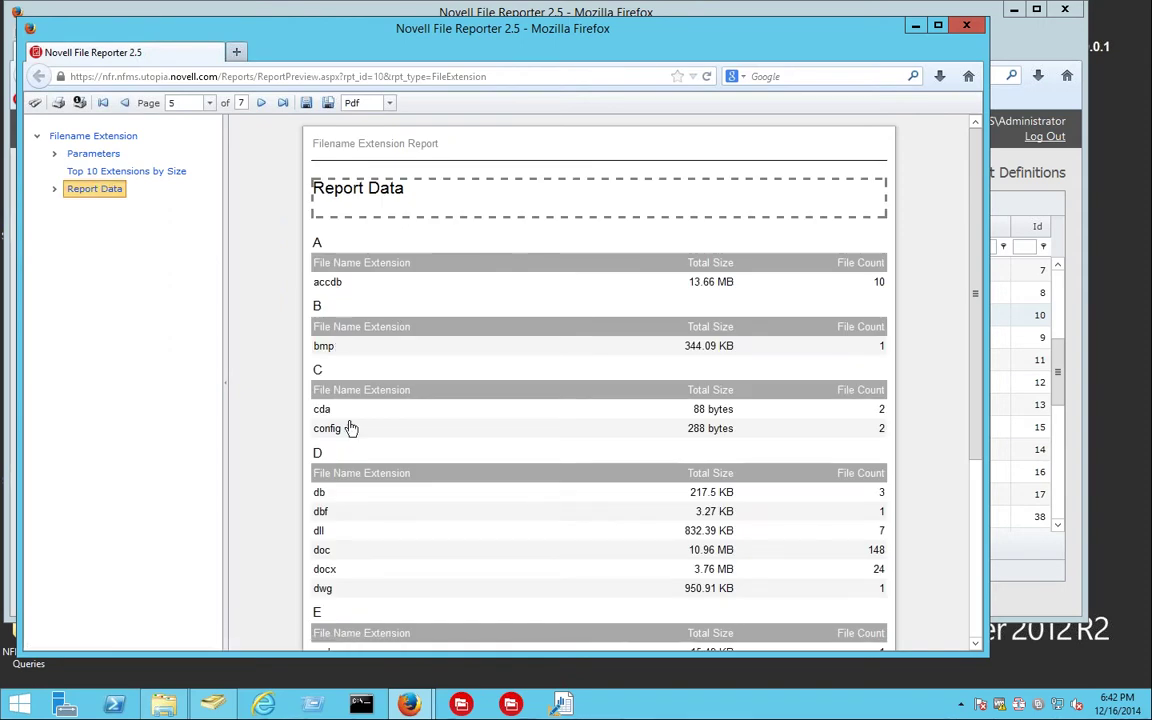
pyautogui.scroll(-3, 350, 428)
pyautogui.scroll(-3, 355, 467)
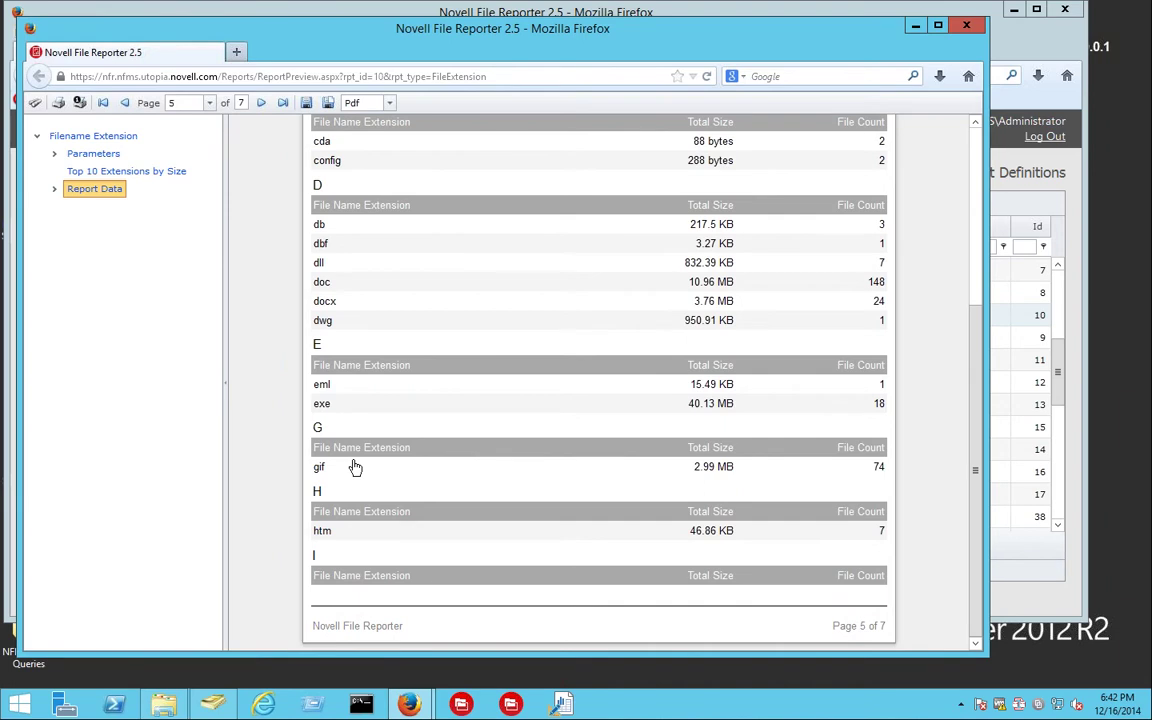
pyautogui.scroll(8, 355, 467)
pyautogui.scroll(-8, 355, 467)
pyautogui.scroll(8, 355, 467)
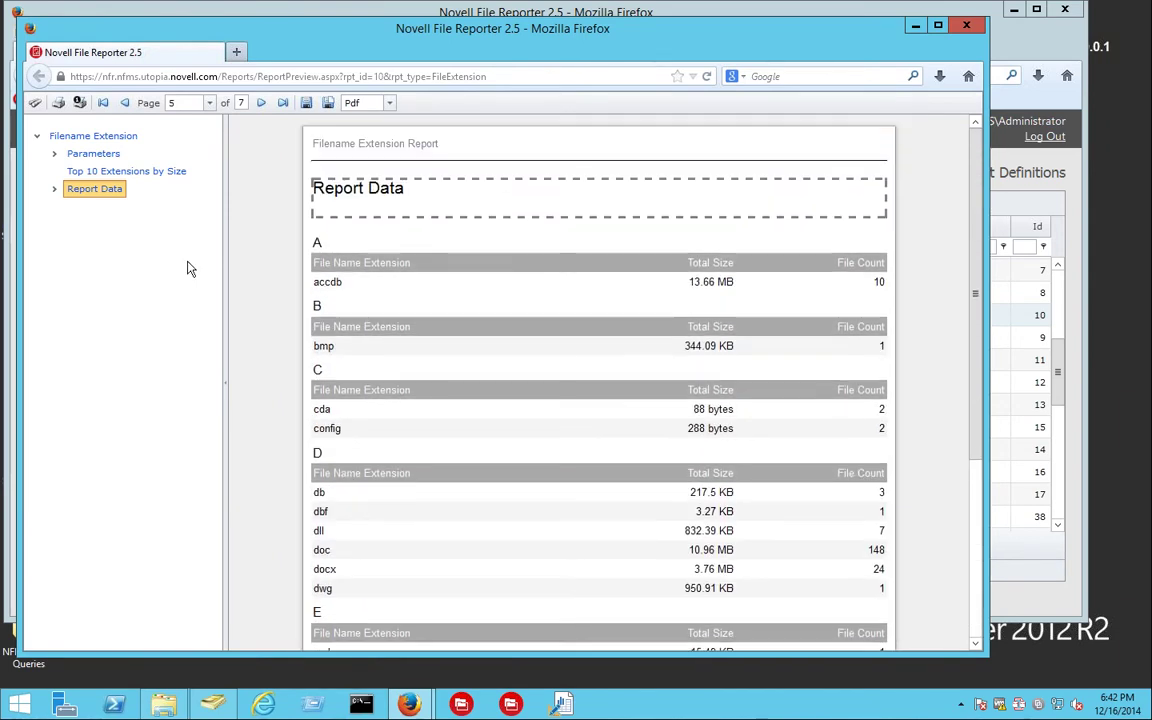
pyautogui.click(260, 103)
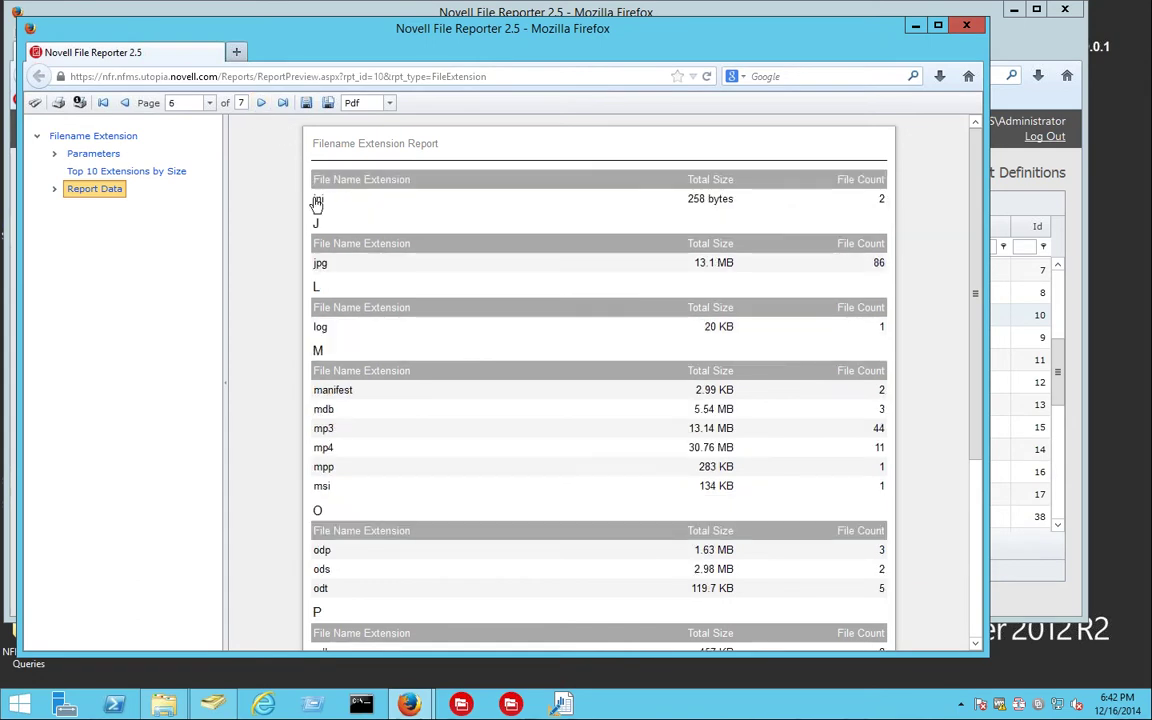
pyautogui.click(325, 433)
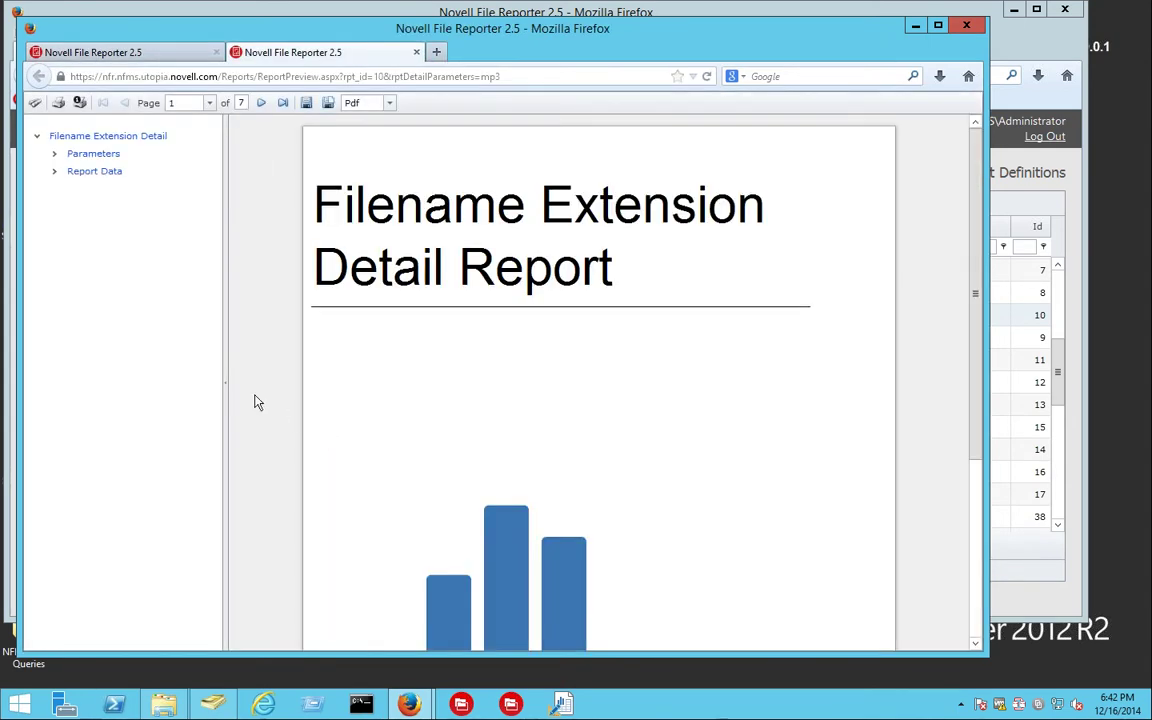
# Review the mp3 files' data, keep Pdf as export format, and close the preview window.
pyautogui.click(93, 173)
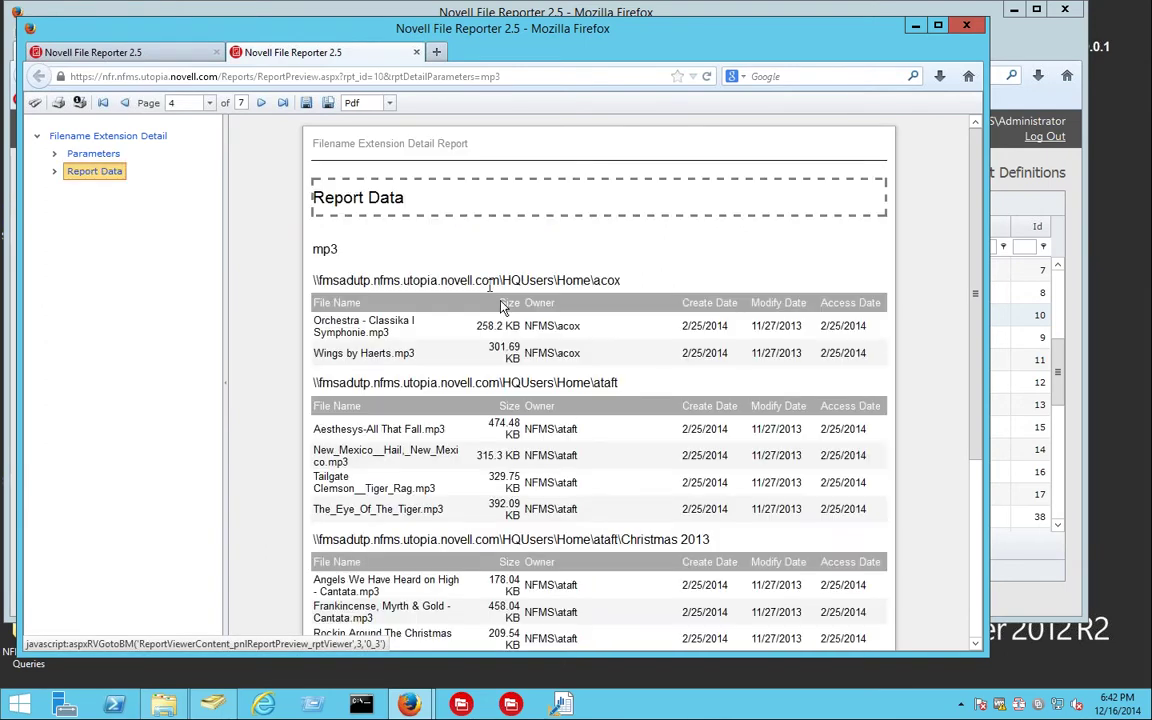
pyautogui.scroll(-3, 502, 307)
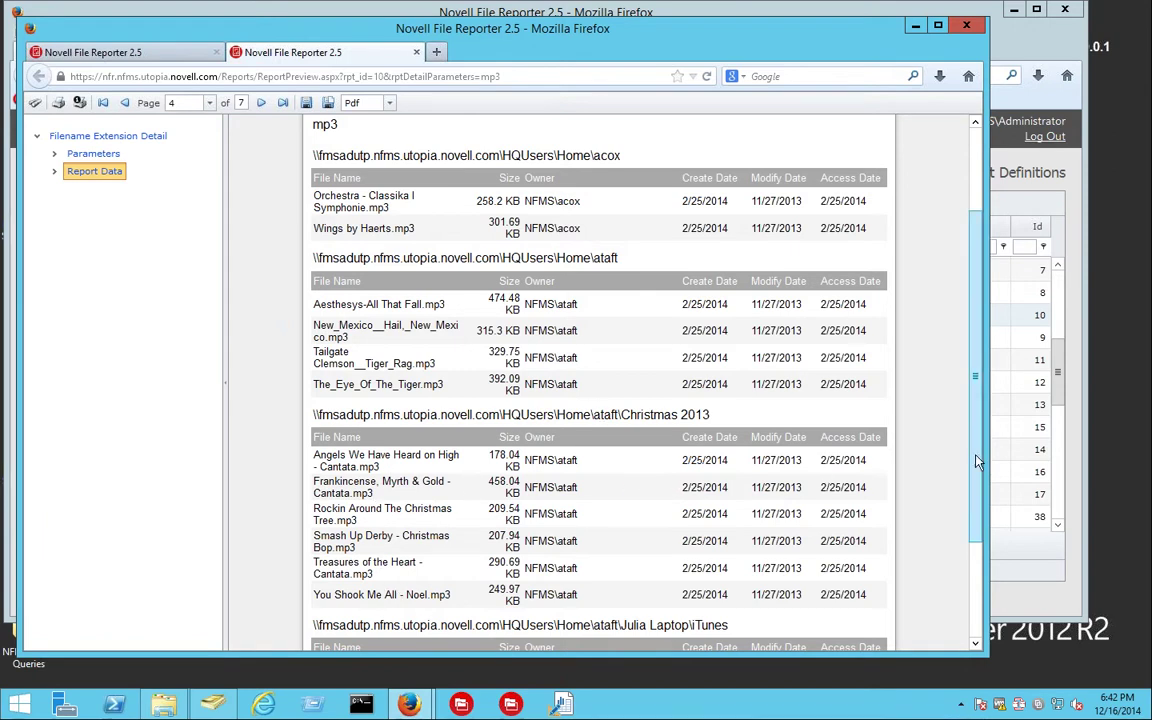
pyautogui.scroll(-1, 862, 495)
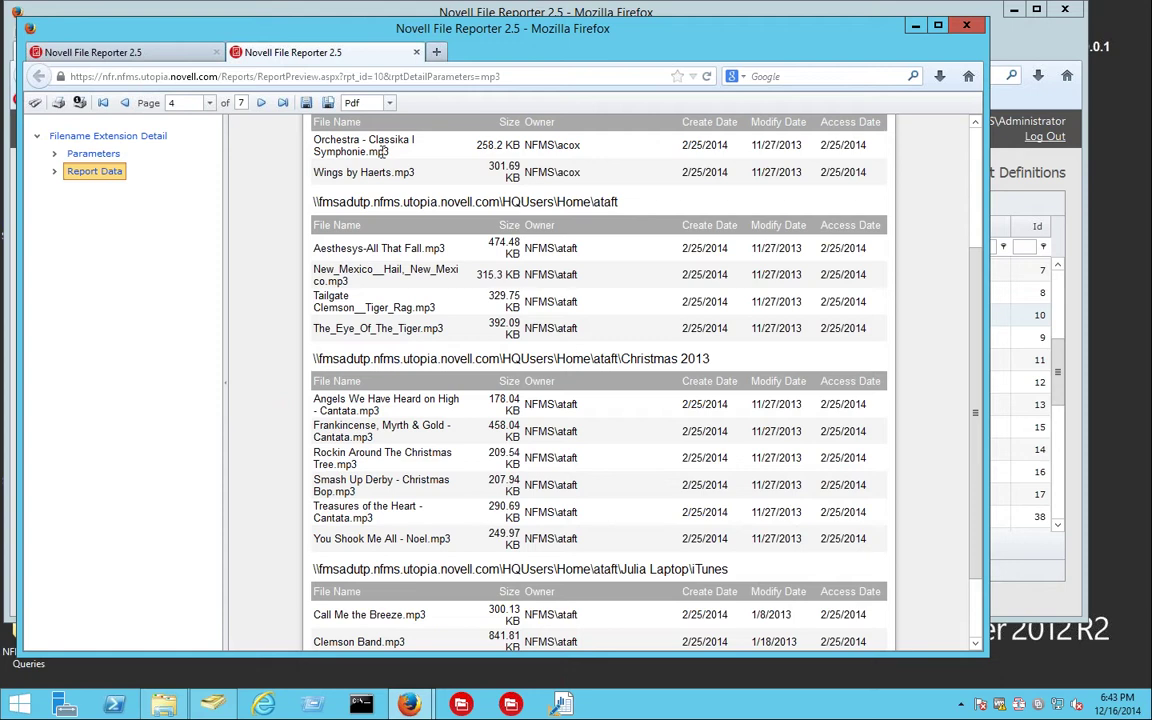
pyautogui.click(390, 104)
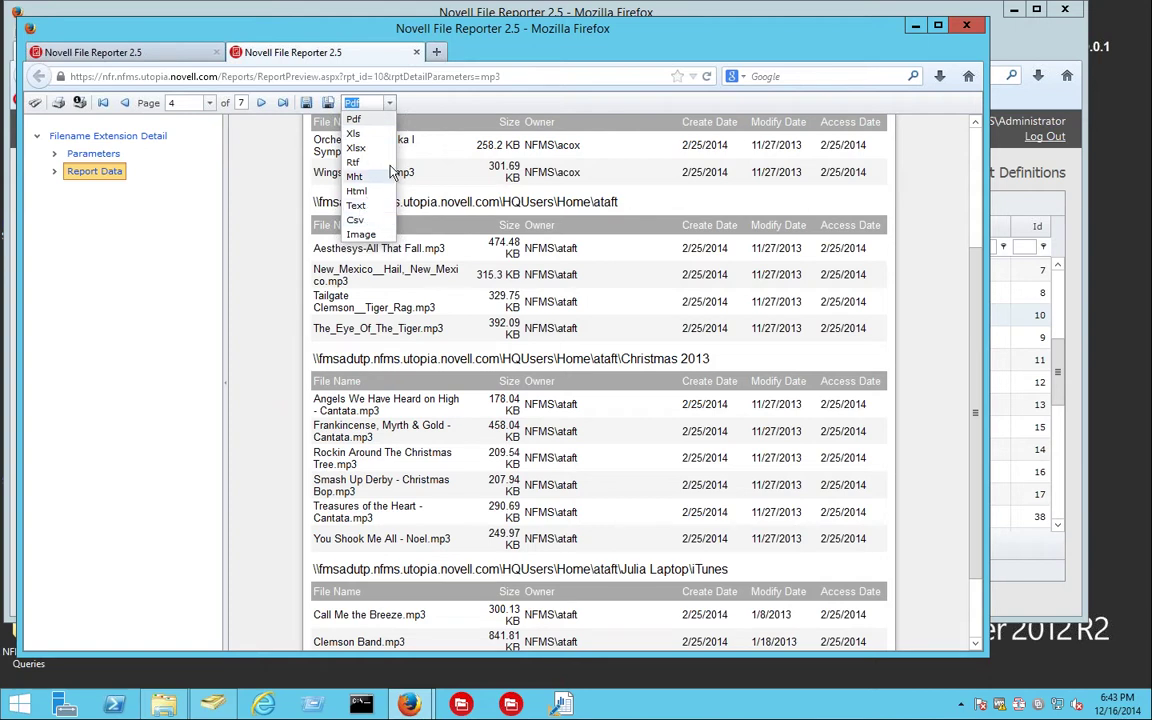
pyautogui.click(392, 86)
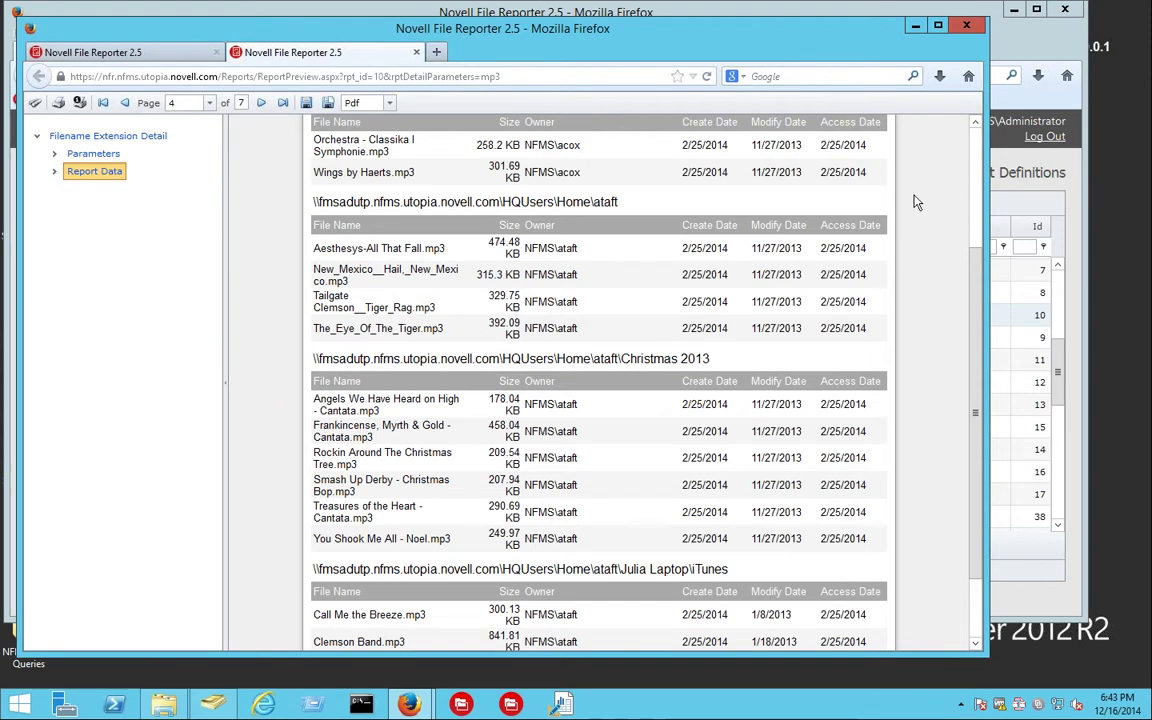
pyautogui.scroll(3, 575, 170)
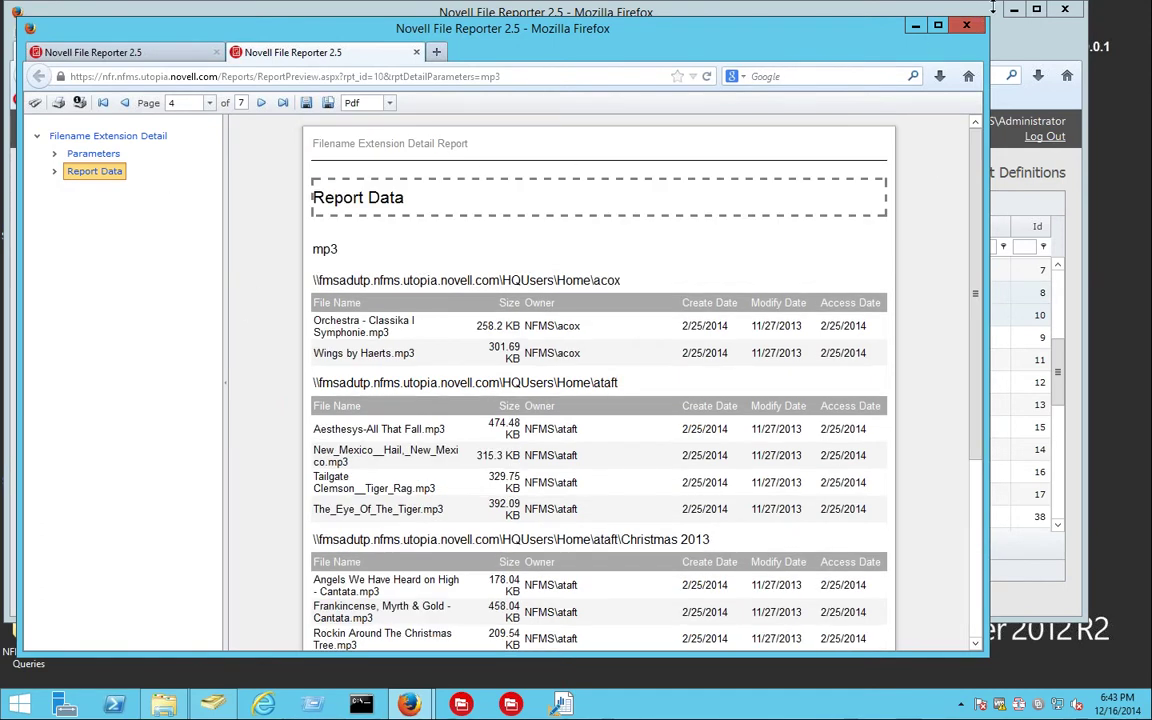
pyautogui.click(966, 24)
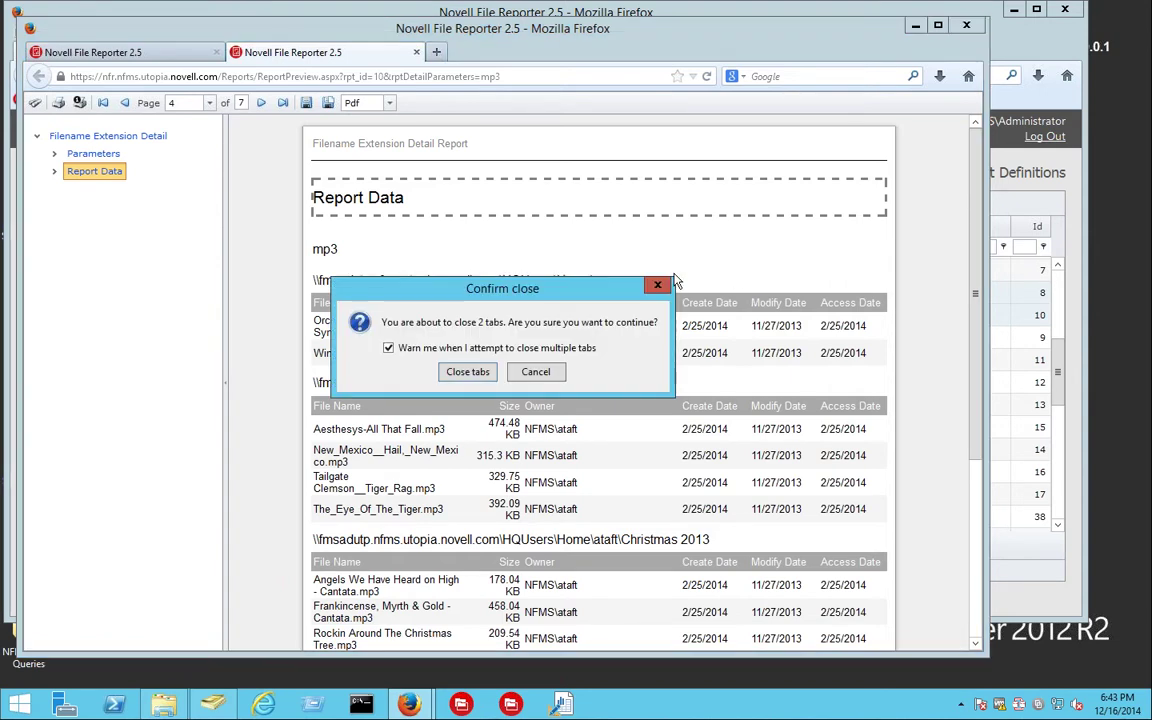
# Confirm closing both tabs, open and discard the M08: HQ Shares - Duplicates definition, then preview it.
pyautogui.click(462, 373)
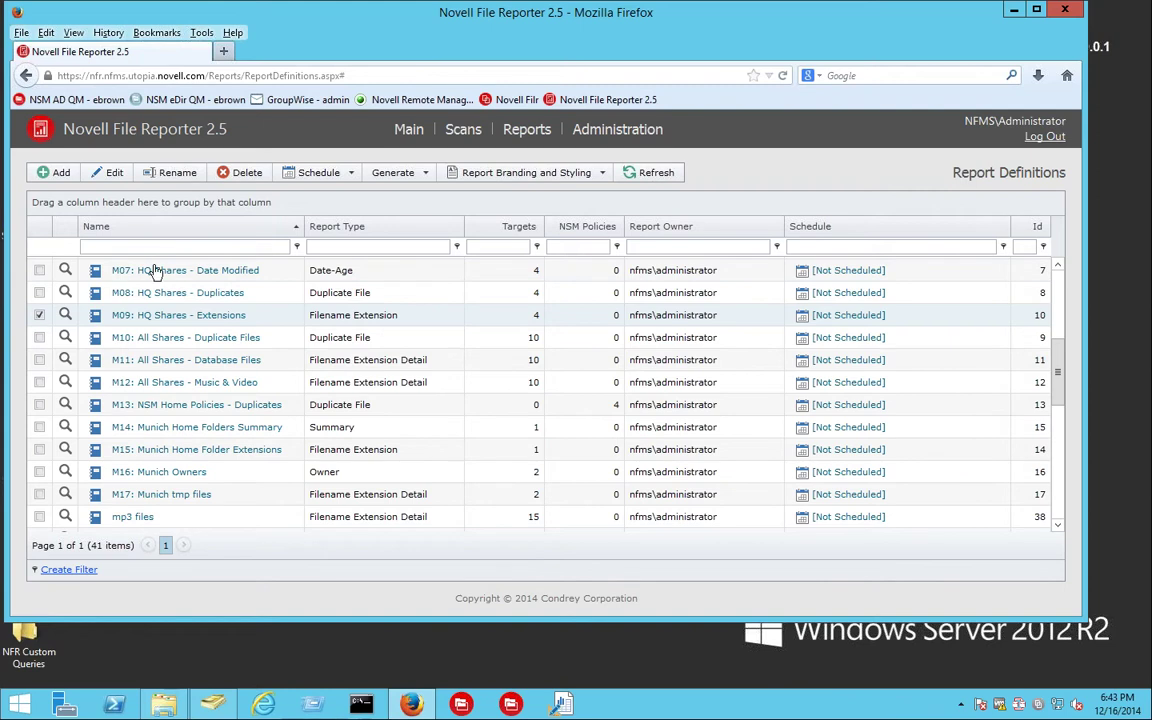
pyautogui.click(158, 297)
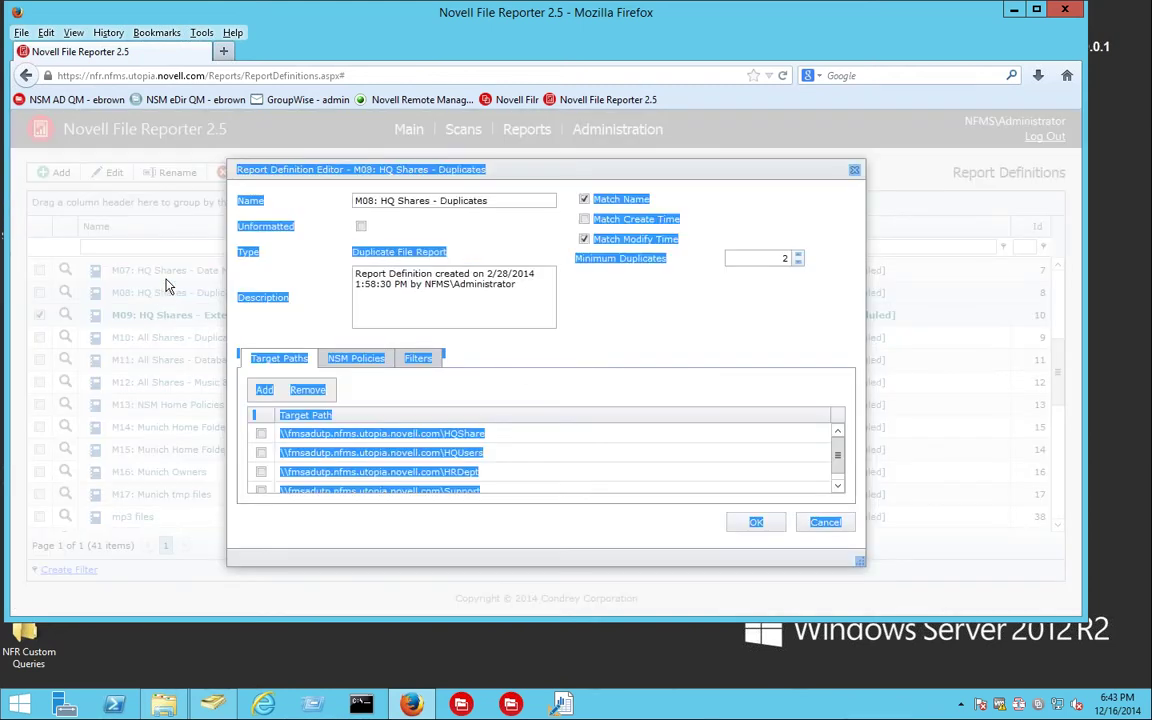
pyautogui.click(684, 365)
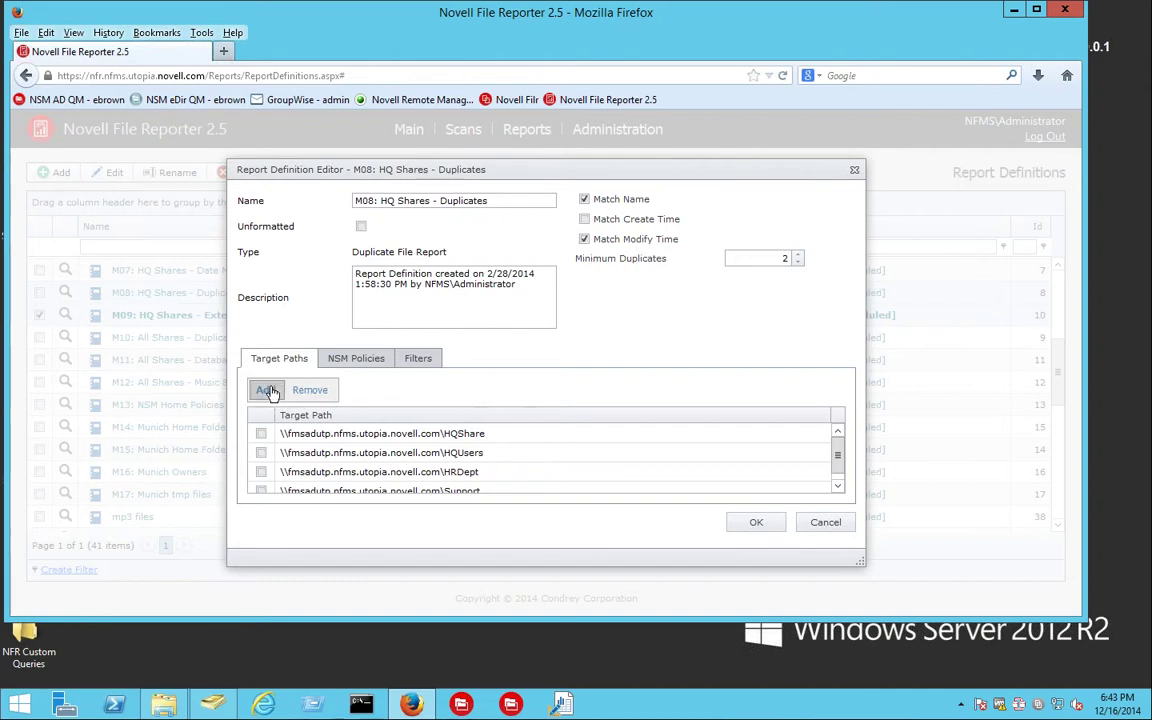
pyautogui.moveTo(838, 458)
pyautogui.mouseDown()
pyautogui.moveTo(838, 472)
pyautogui.moveTo(836, 452)
pyautogui.mouseUp()
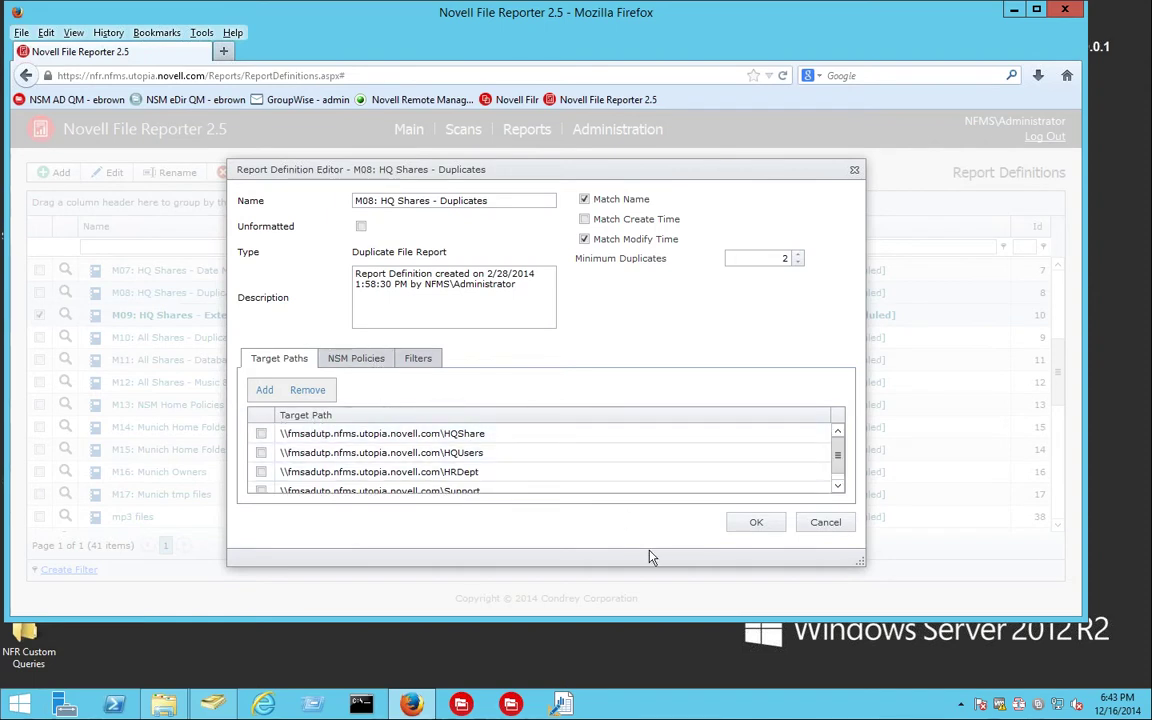
pyautogui.click(826, 523)
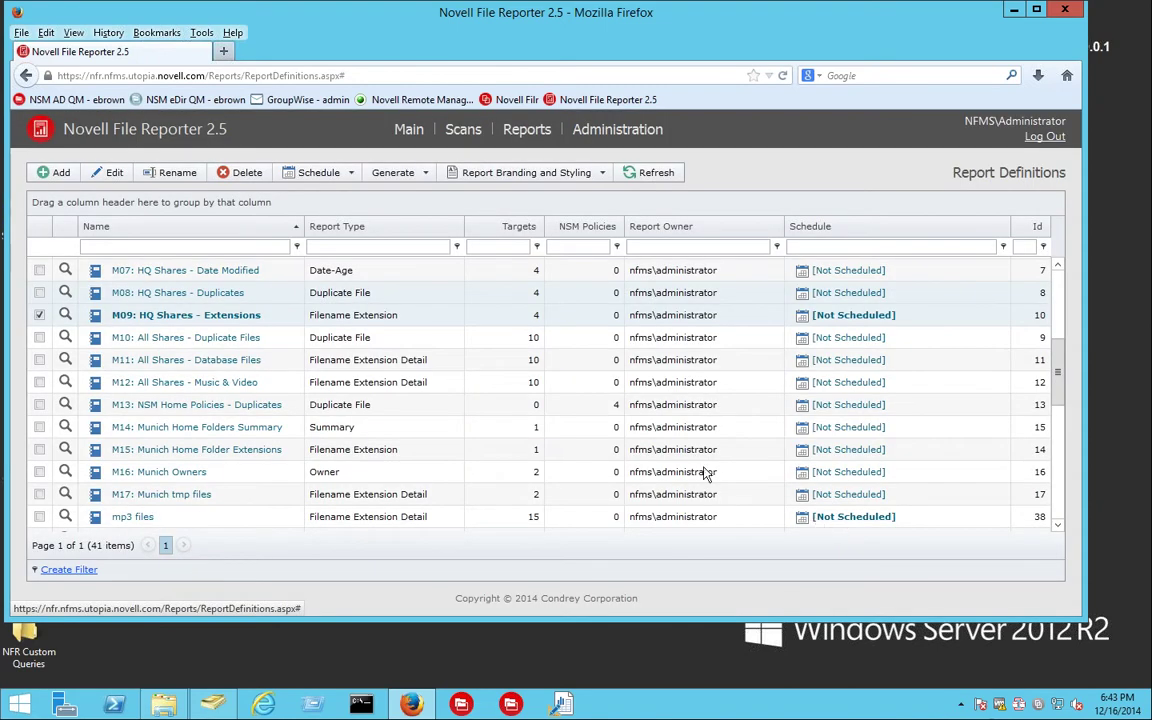
pyautogui.click(65, 294)
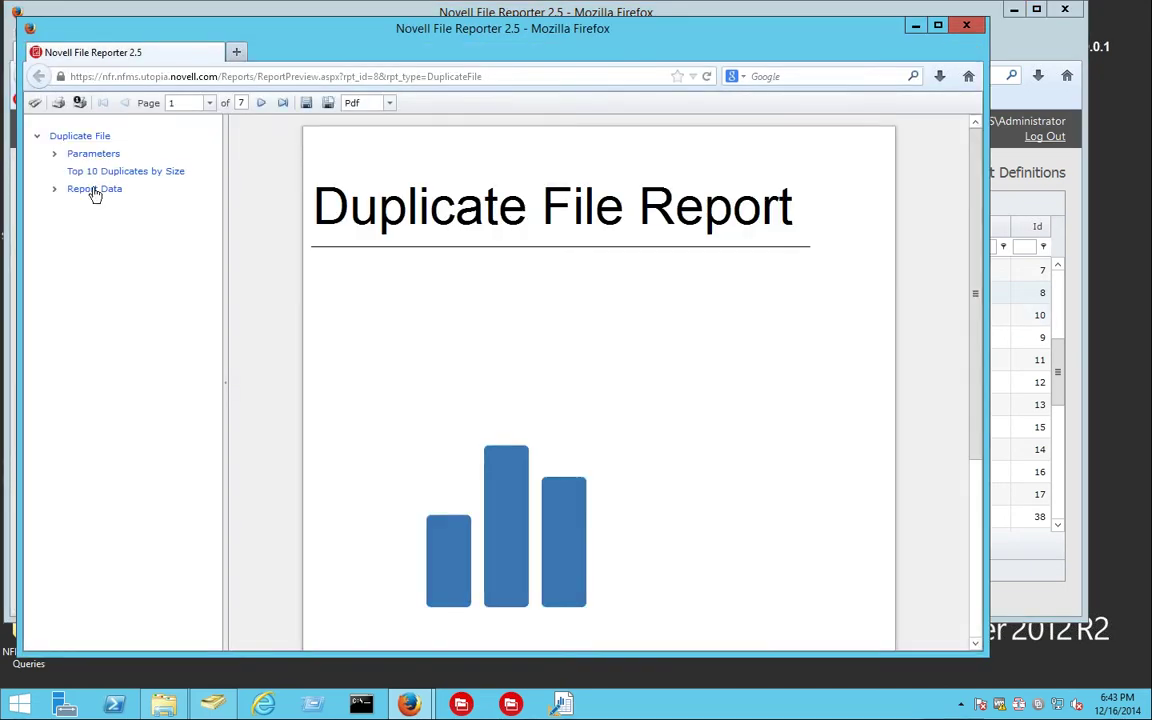
# Jump to the Top 10 Duplicates by Size chart and scroll through it.
pyautogui.click(96, 172)
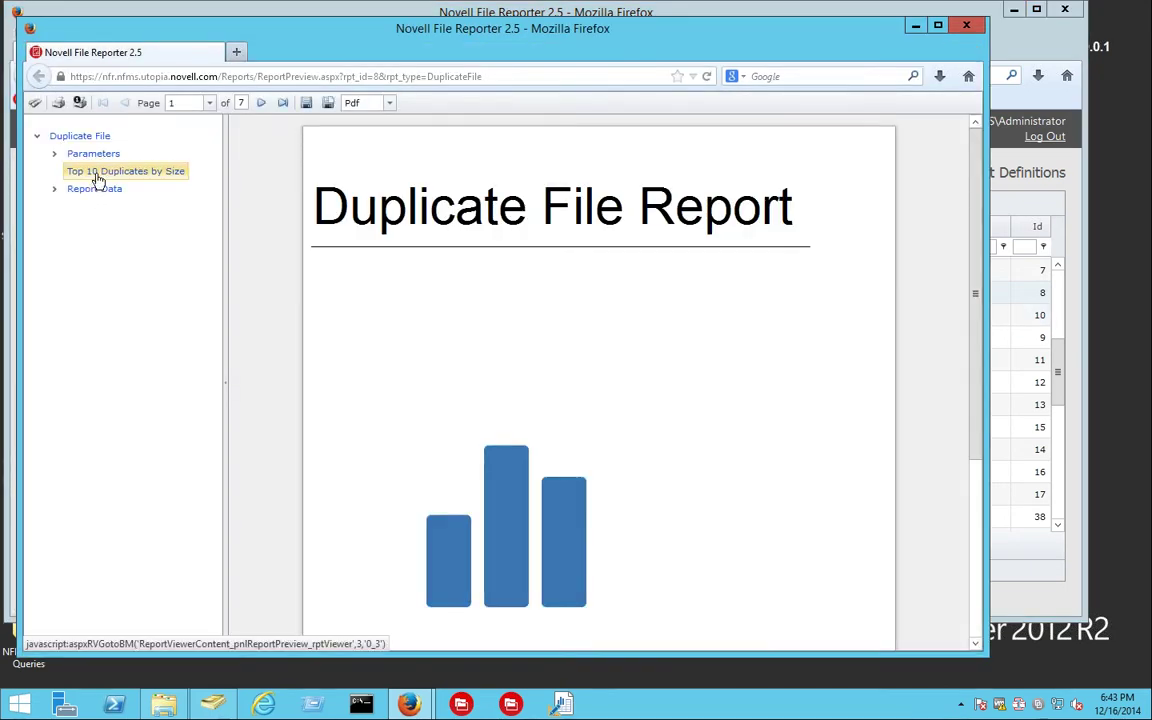
pyautogui.scroll(-1, 468, 415)
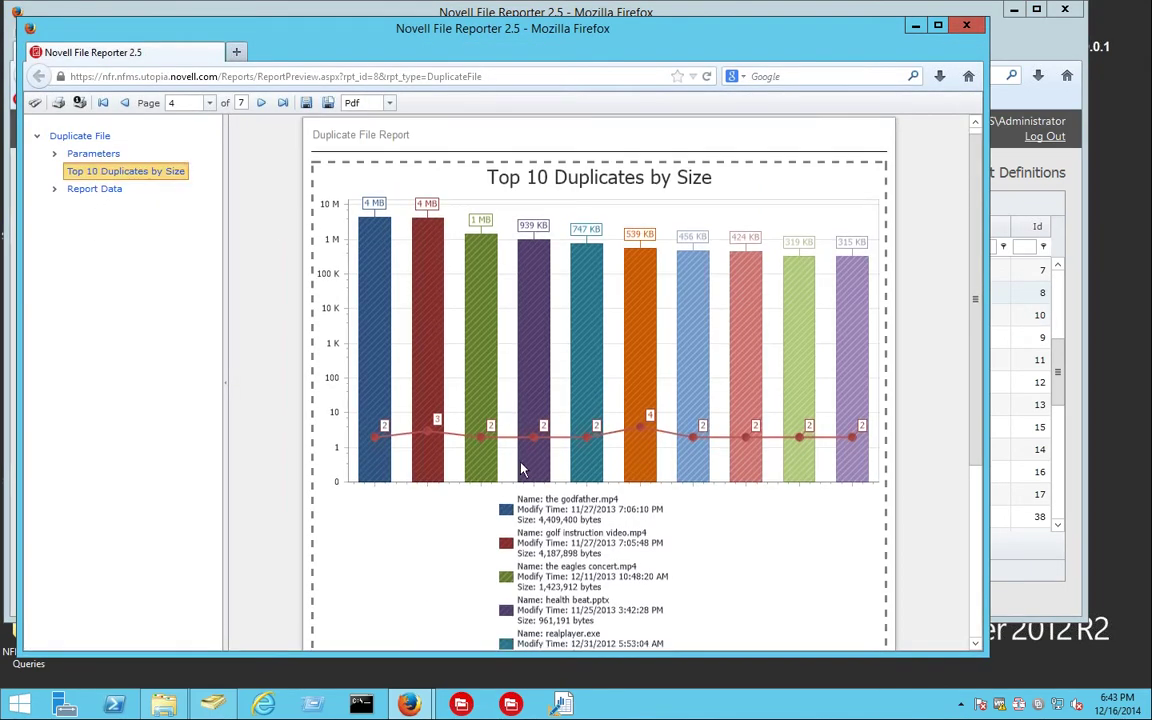
pyautogui.scroll(-5, 519, 466)
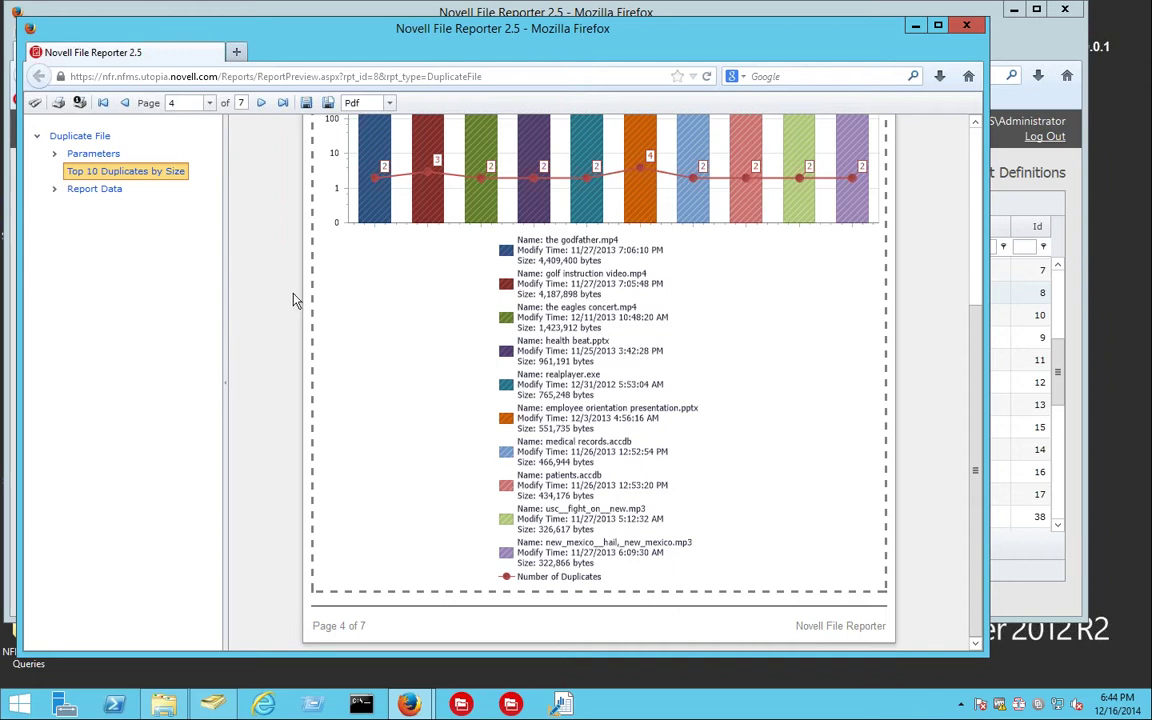
# Open the duplicate detail report for golf instruction video.mp4, view its data, and close the preview.
pyautogui.click(111, 191)
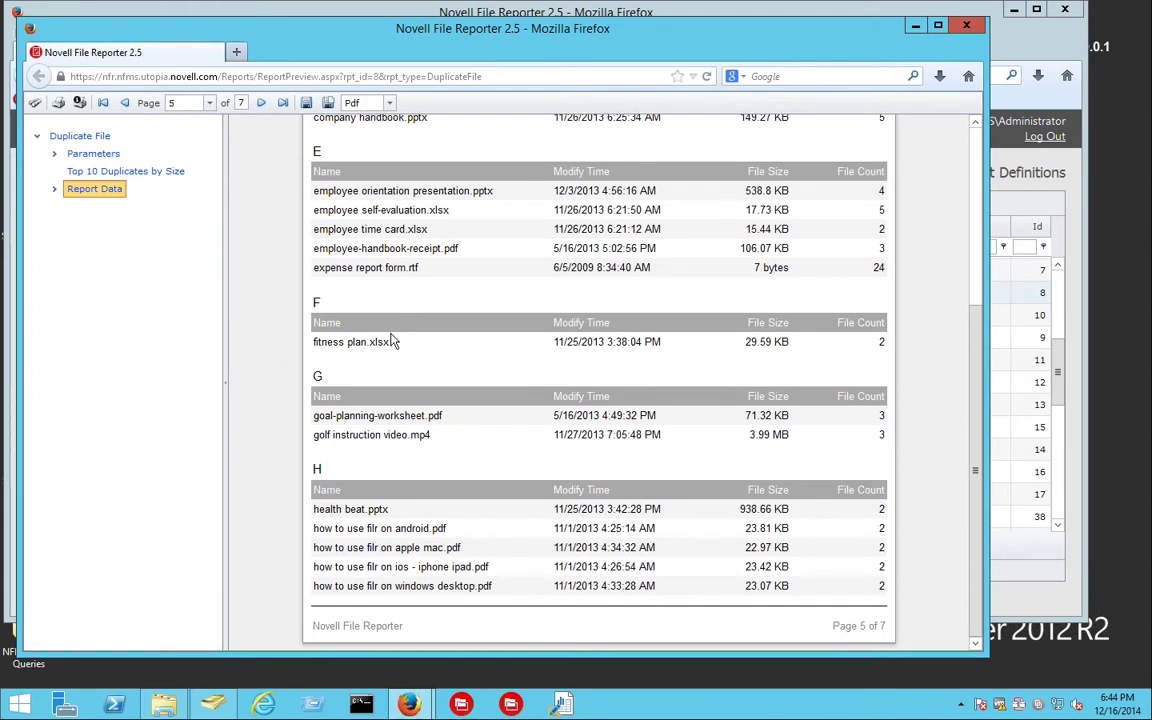
pyautogui.click(367, 438)
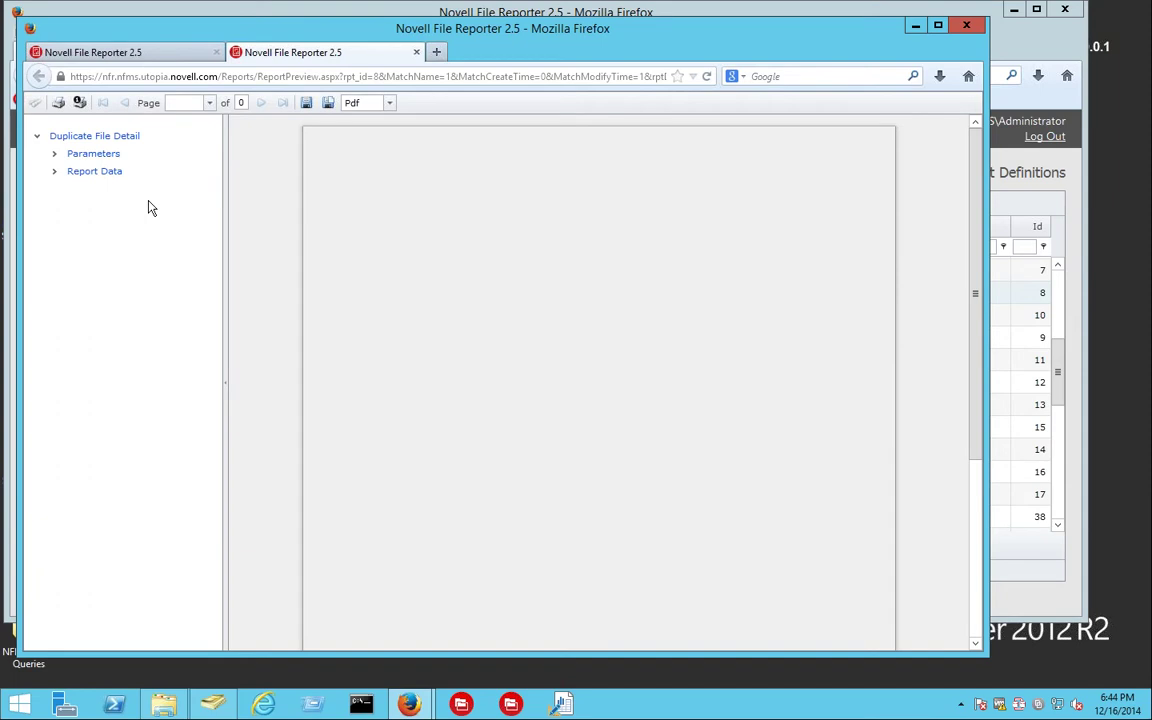
pyautogui.click(112, 171)
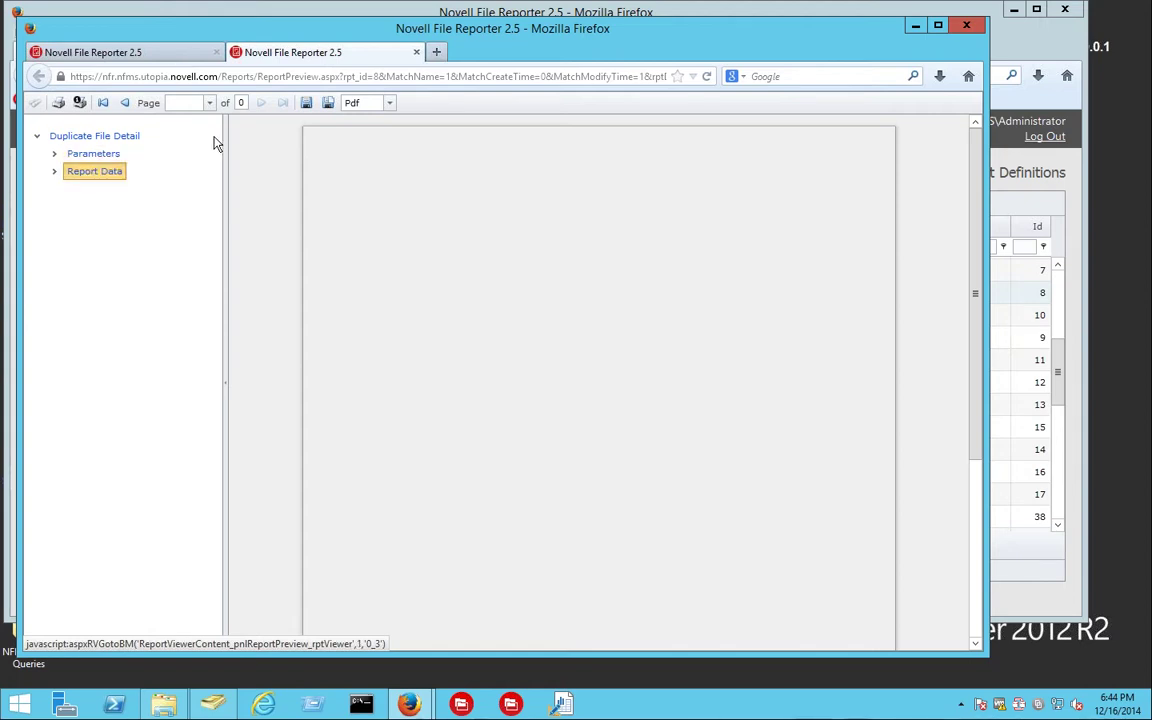
pyautogui.click(966, 30)
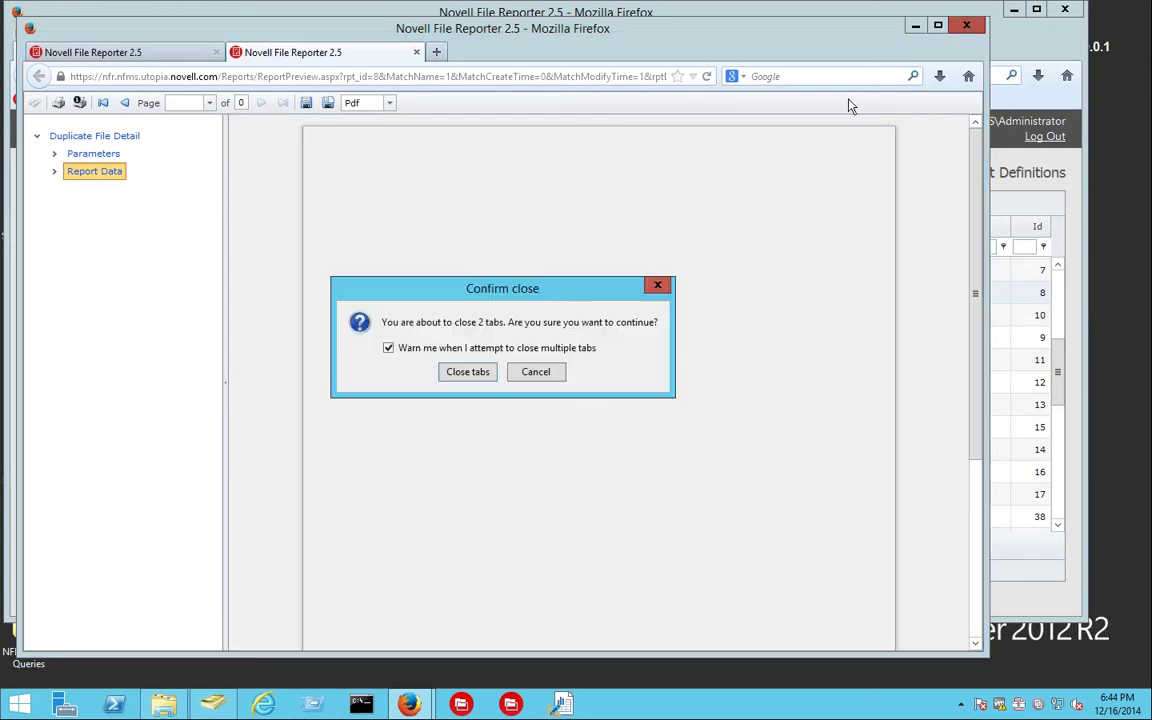
# Close both preview tabs, create the 'Christmas files' Filename Extension report definition, and start adding target paths.
pyautogui.click(457, 375)
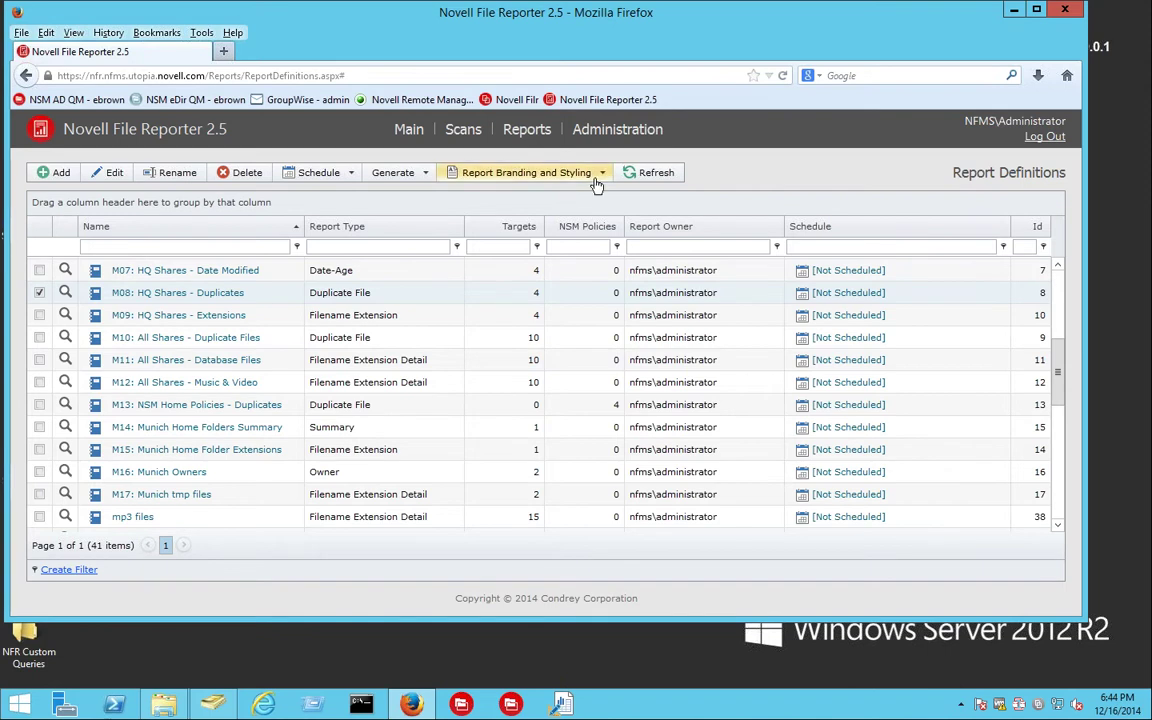
pyautogui.click(560, 172)
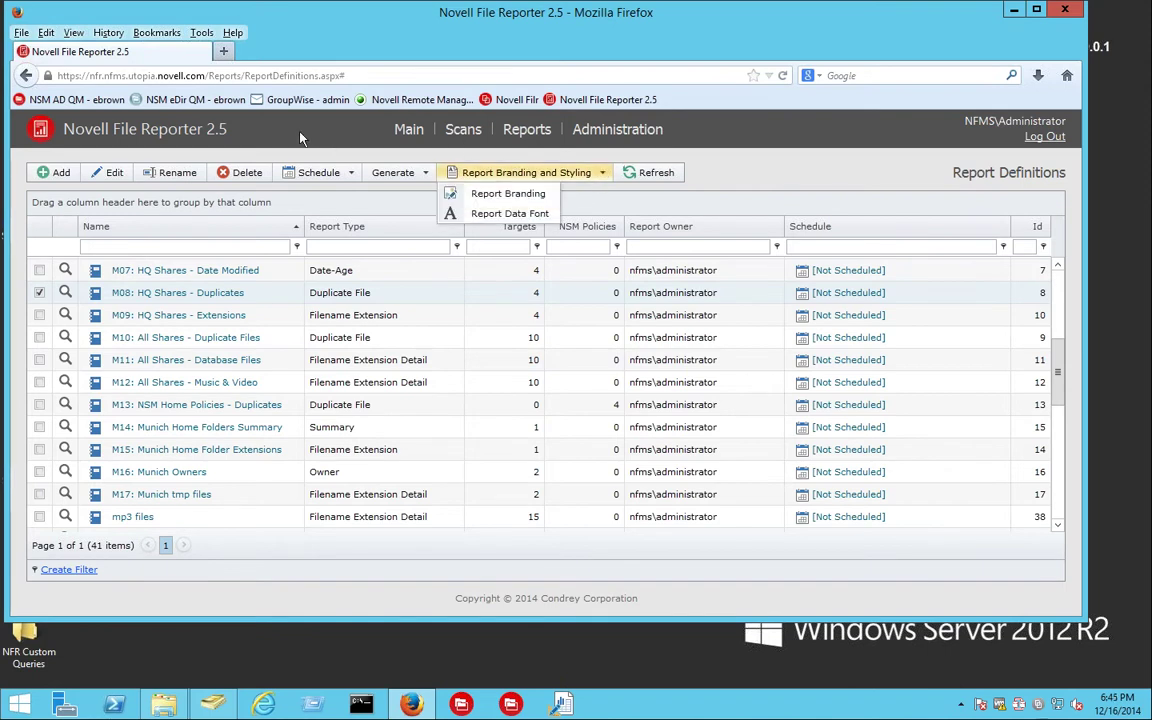
pyautogui.click(57, 175)
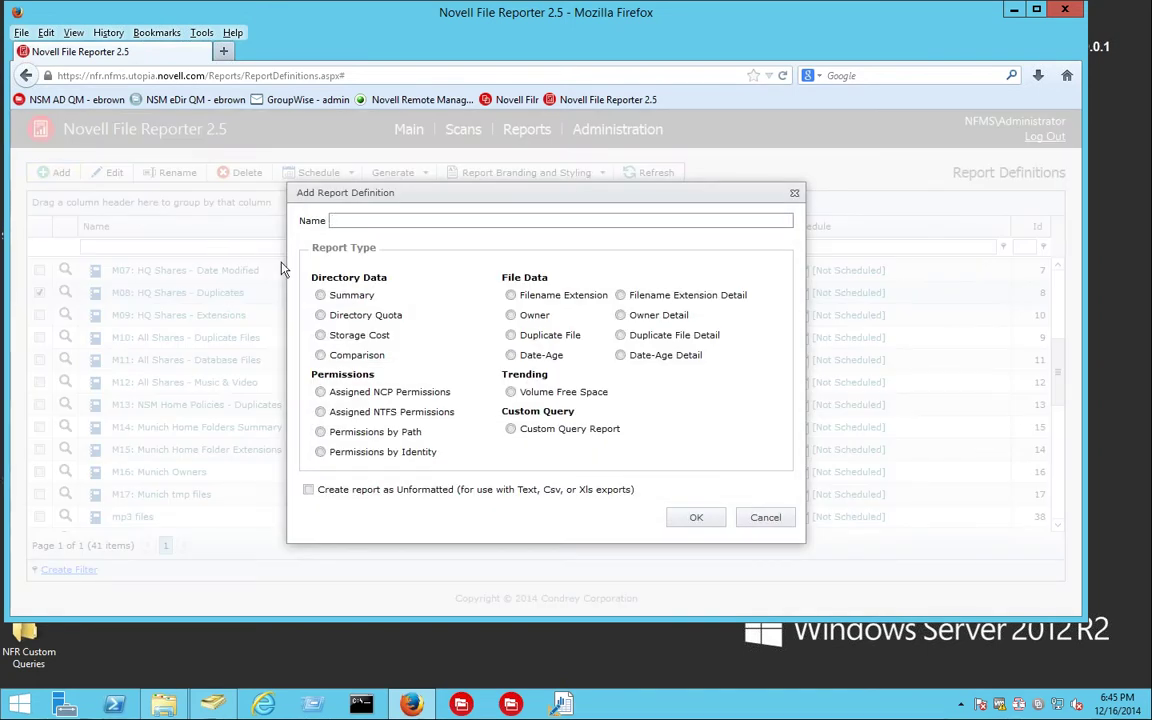
pyautogui.write('Christmas files')
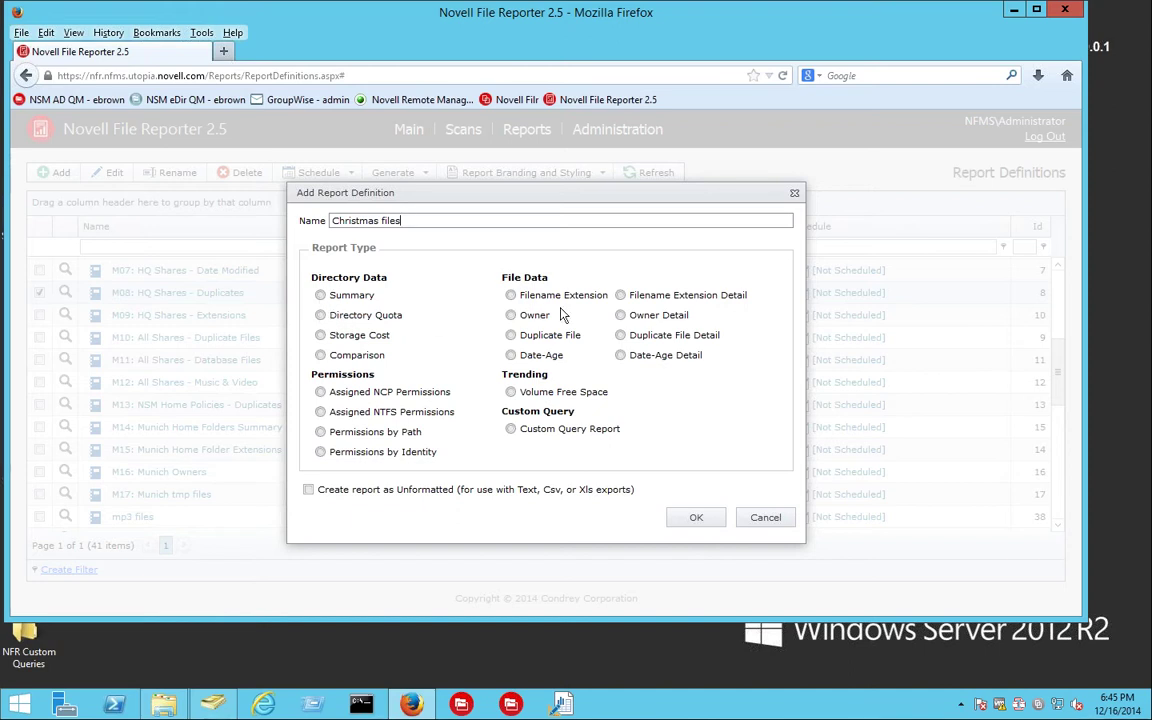
pyautogui.click(511, 296)
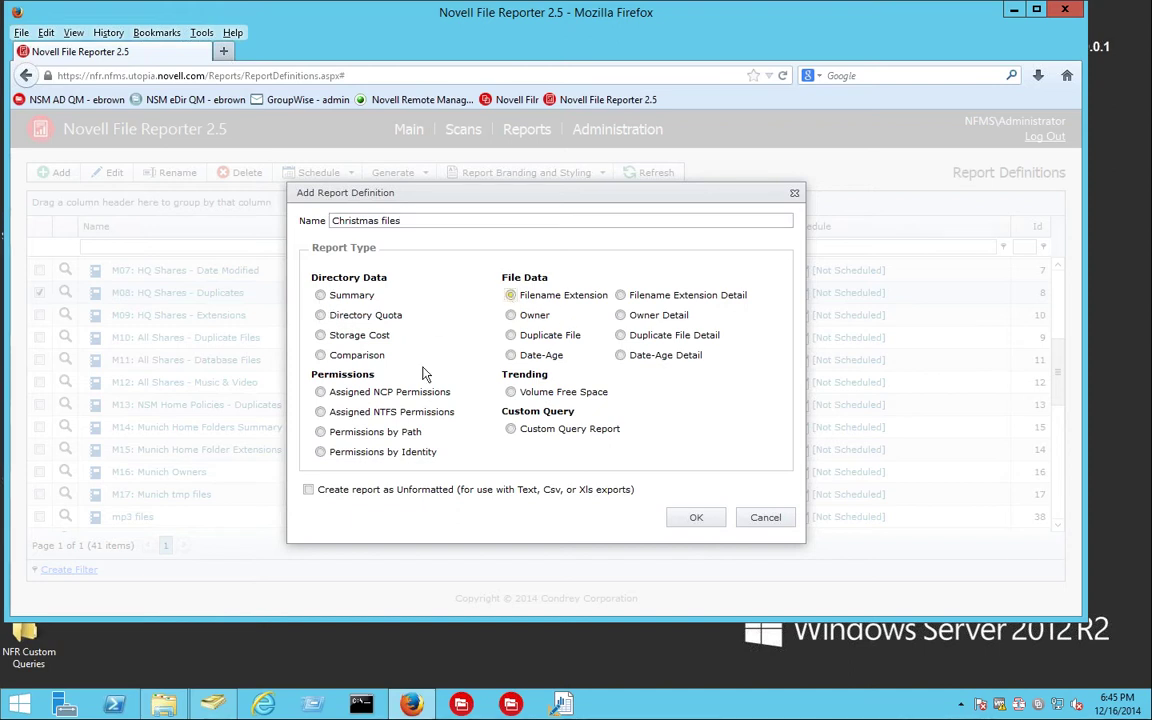
pyautogui.click(677, 520)
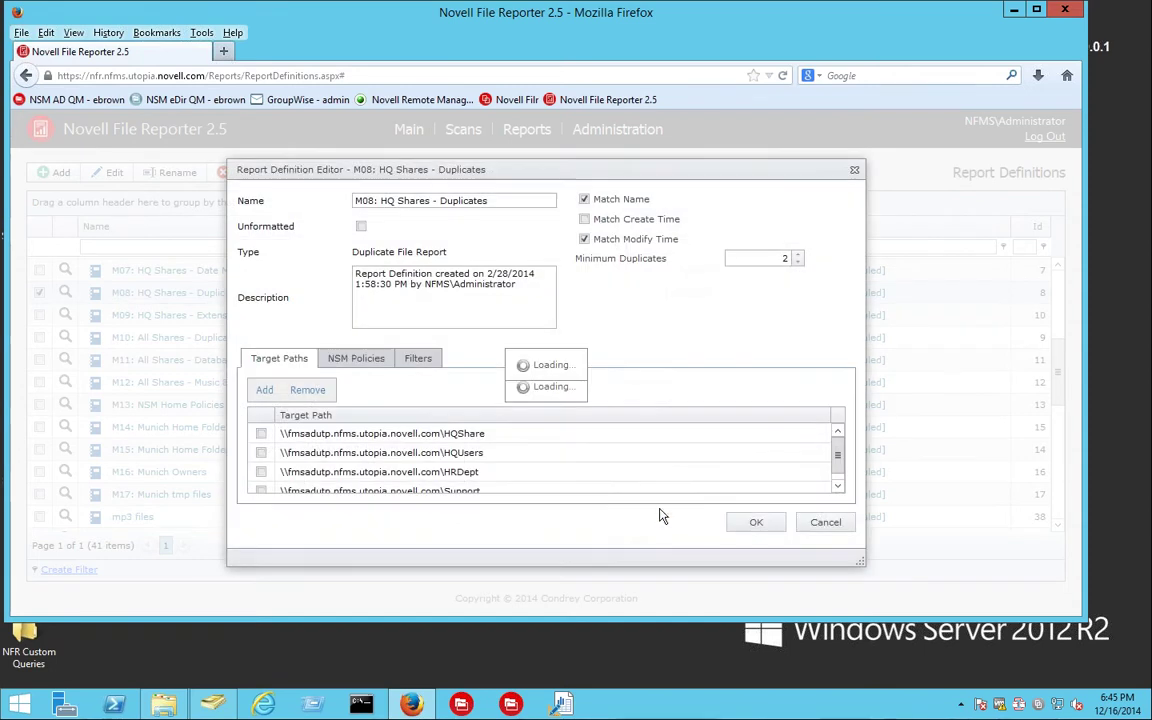
pyautogui.click(266, 390)
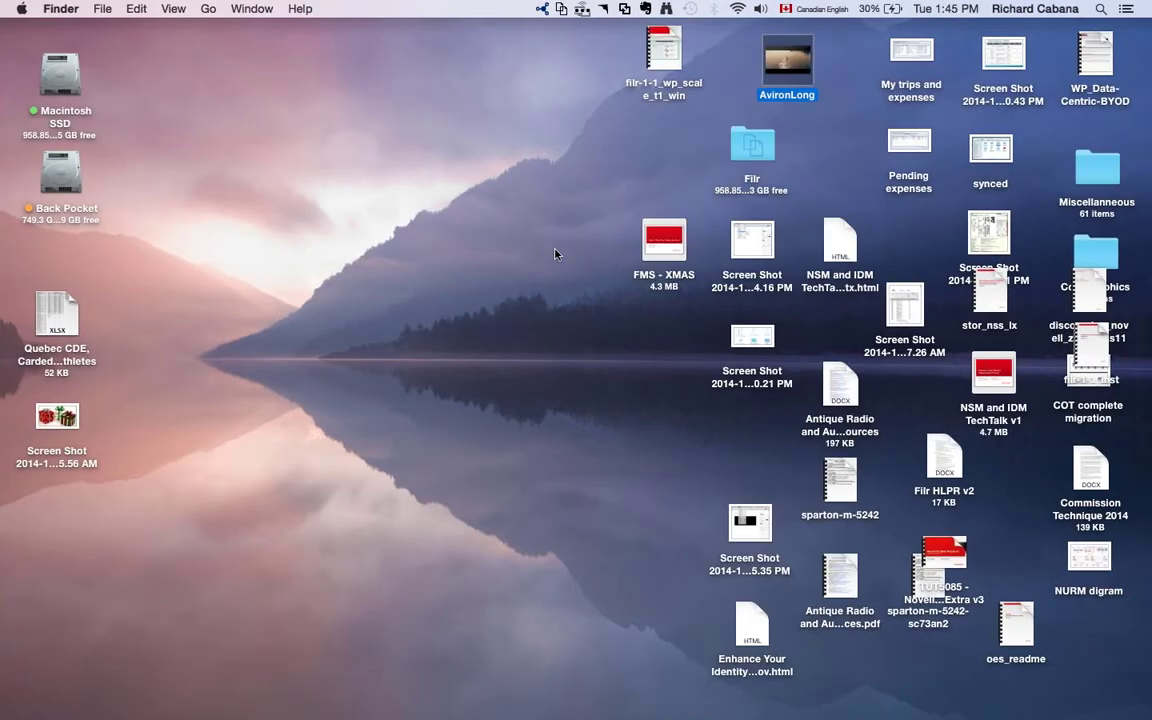
# Bring the VMware Fusion virtual machine back to the front from the Dock.
pyautogui.click(570, 680)
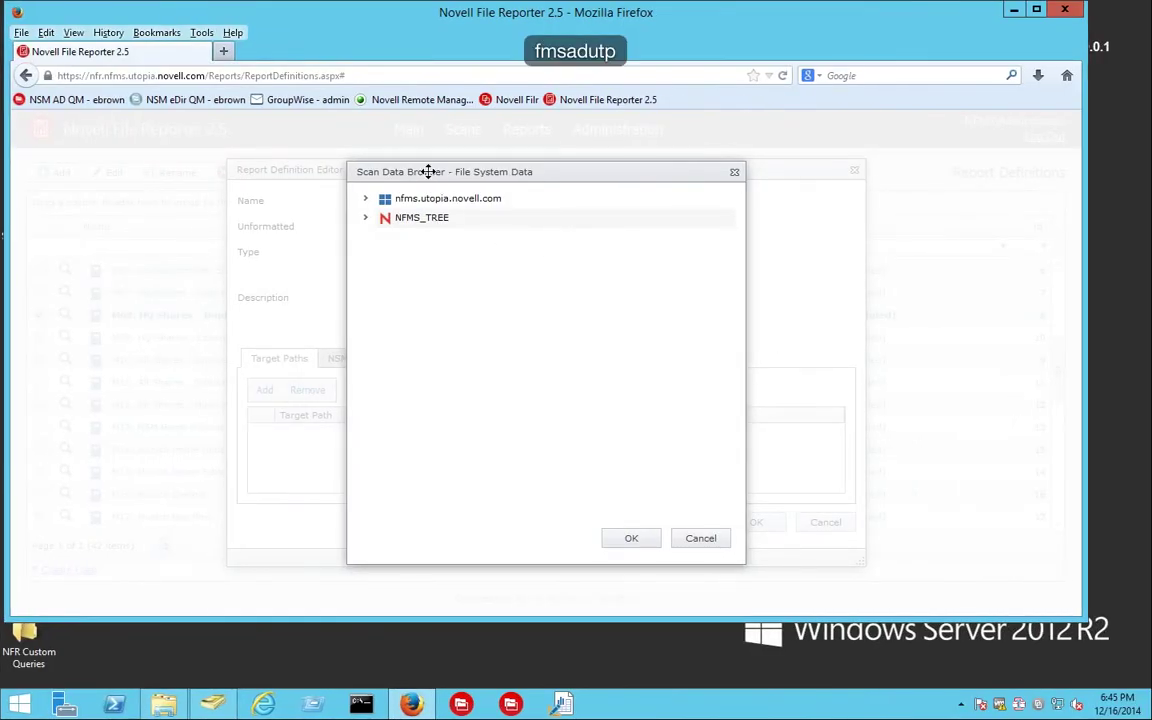
# Tick AtlantaShare, AtlantaUsers, ATLVOL1 and FILRVOL in the Scan Data Browser as target paths.
pyautogui.click(366, 199)
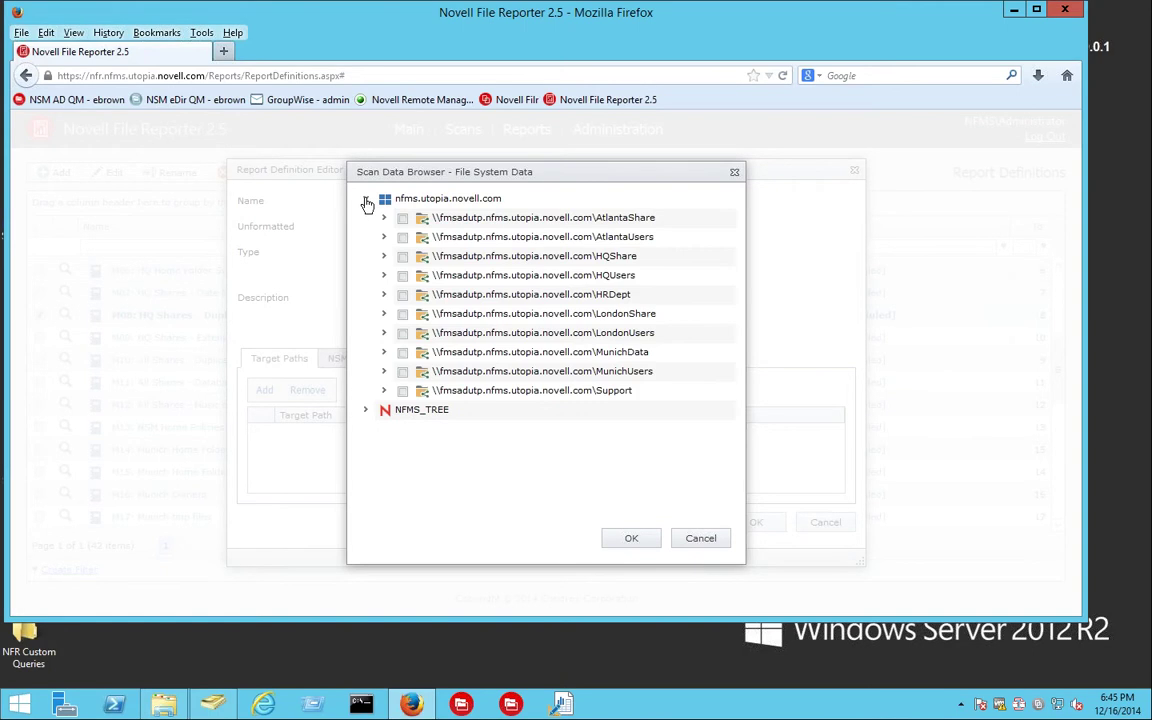
pyautogui.click(402, 219)
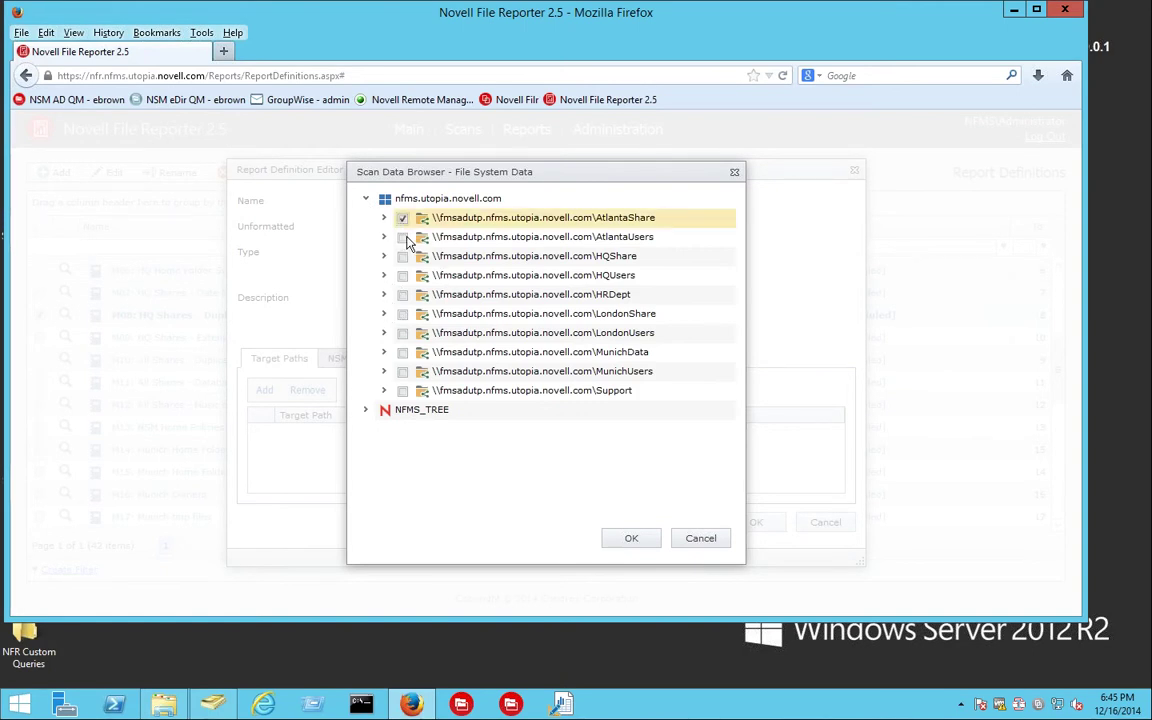
pyautogui.click(404, 239)
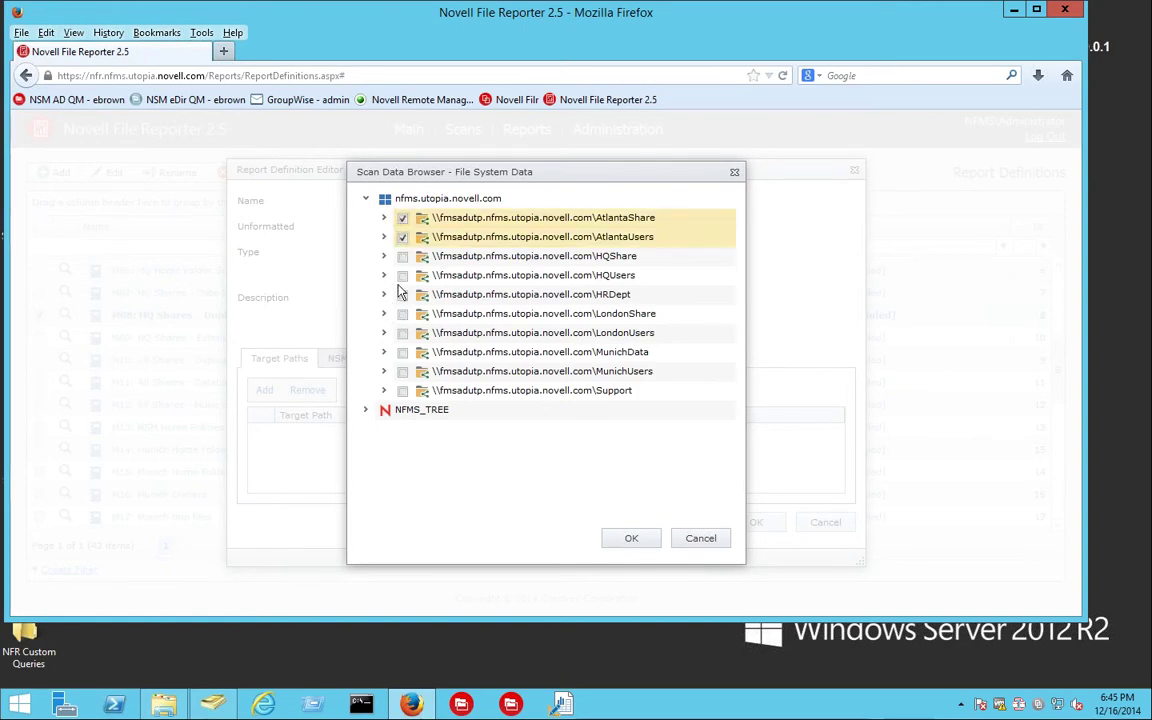
pyautogui.click(366, 410)
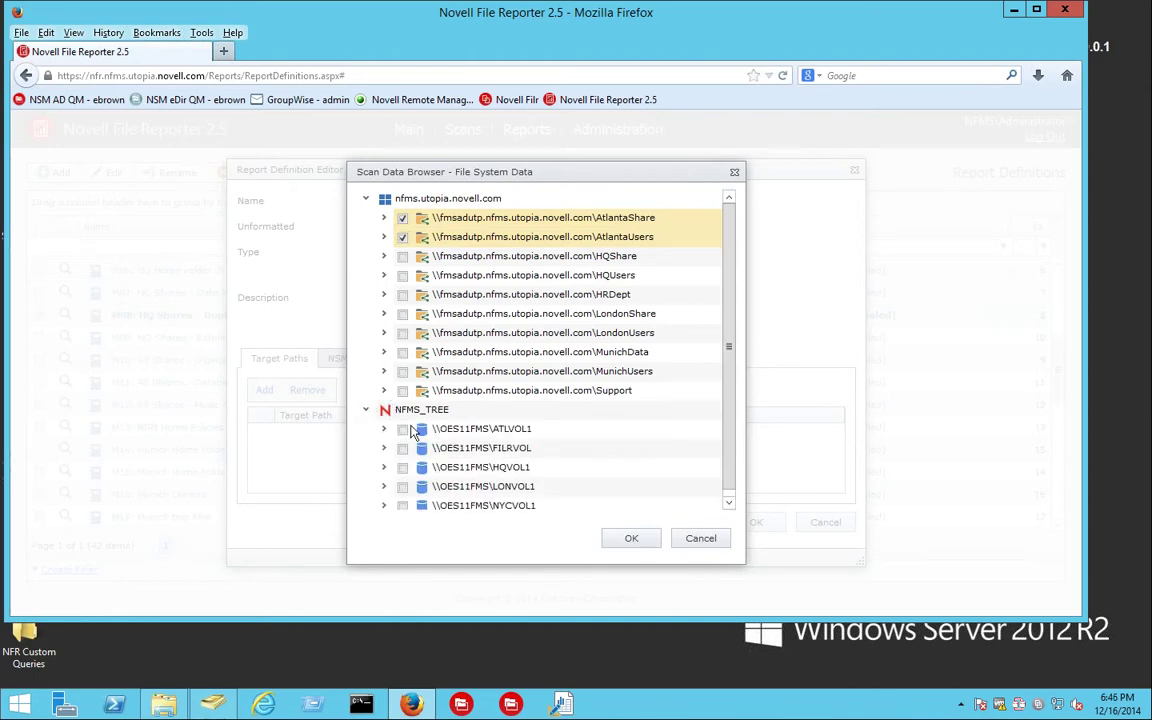
pyautogui.click(403, 430)
pyautogui.click(402, 449)
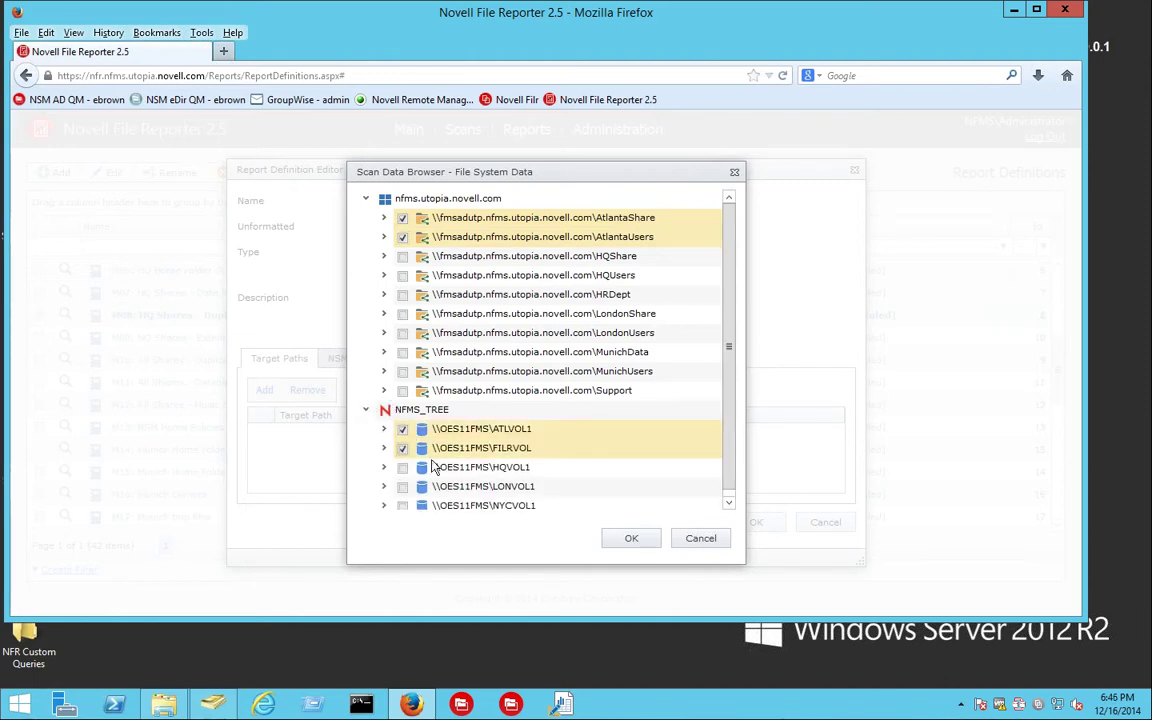
pyautogui.click(626, 540)
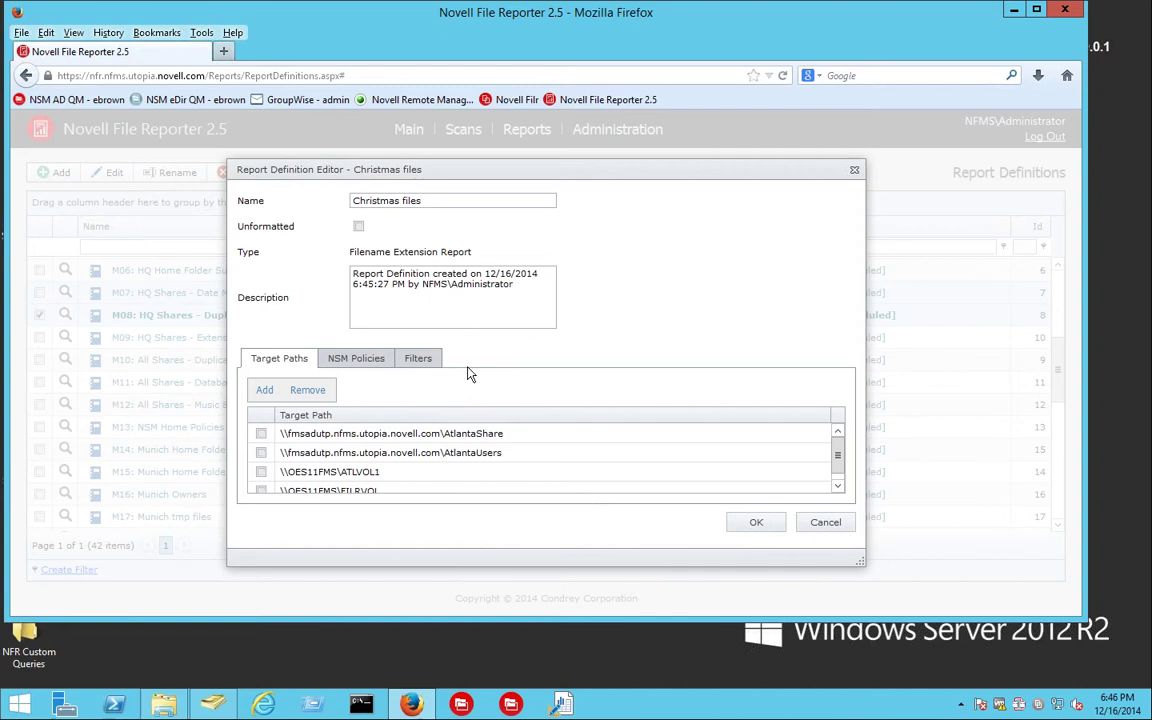
# Review the Filters tab's And grouping options, then save the Christmas files definition with no filters.
pyautogui.click(433, 362)
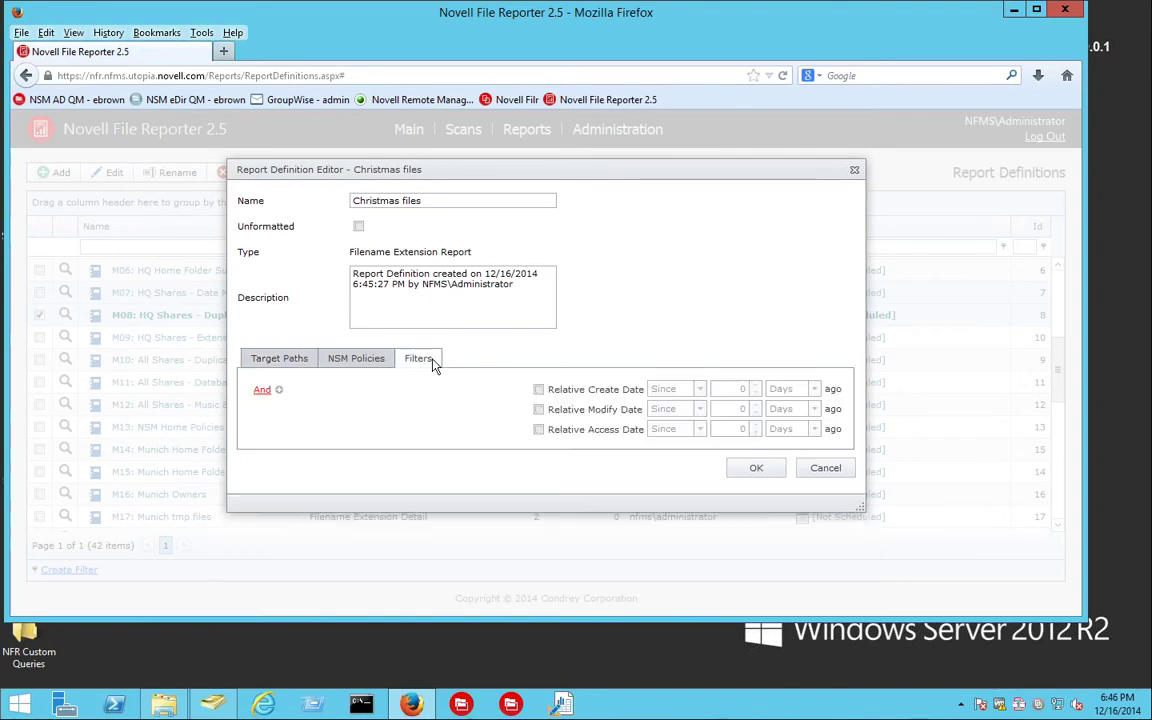
pyautogui.click(266, 391)
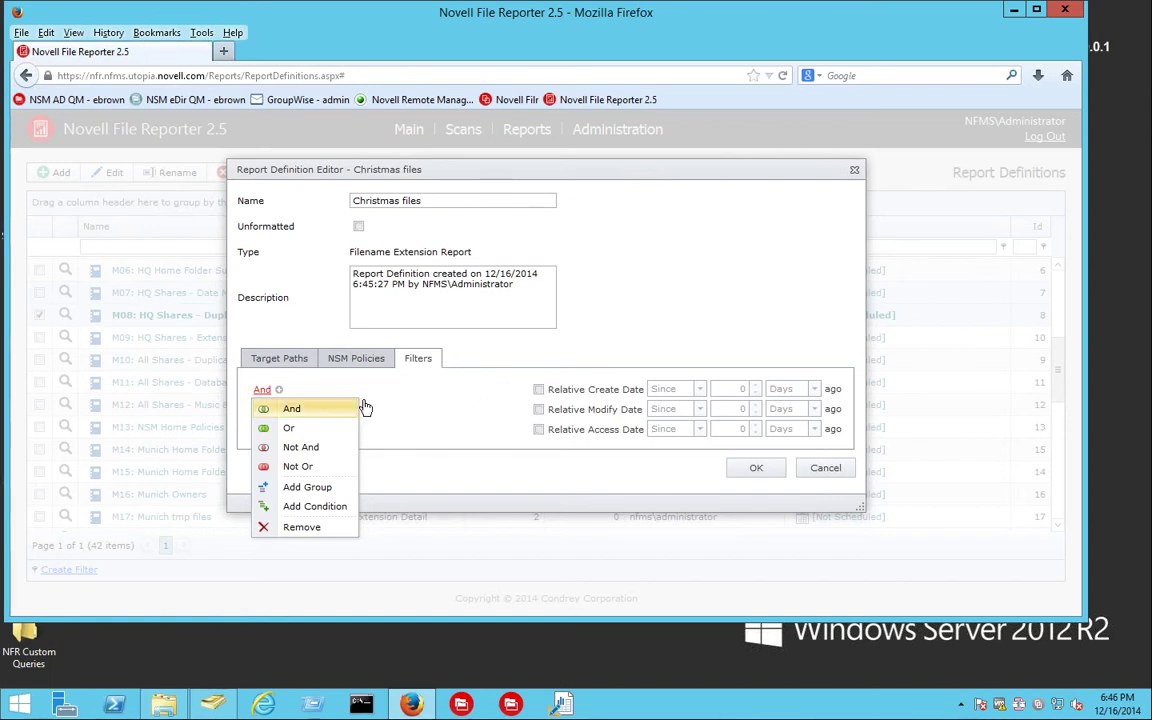
pyautogui.click(750, 470)
pyautogui.click(750, 470)
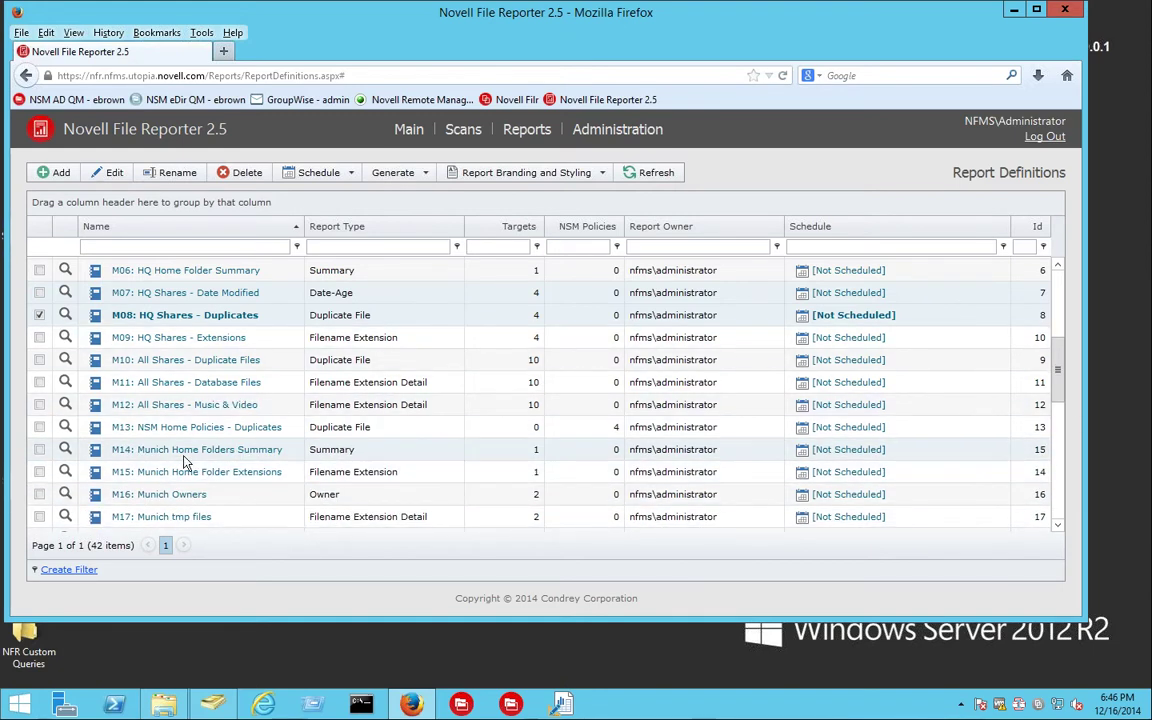
# Preview the Christmas files report and jump to its Top 10 Extensions by Size chart.
pyautogui.scroll(-3, 183, 460)
pyautogui.scroll(-8, 183, 460)
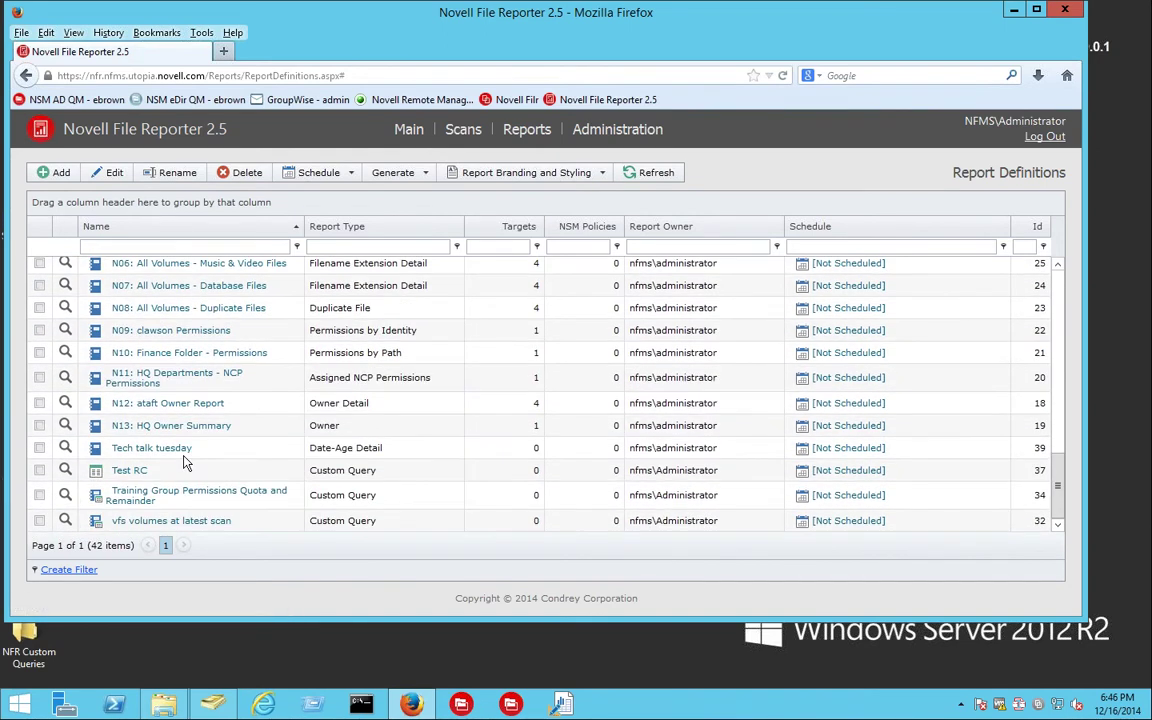
pyautogui.scroll(15, 183, 460)
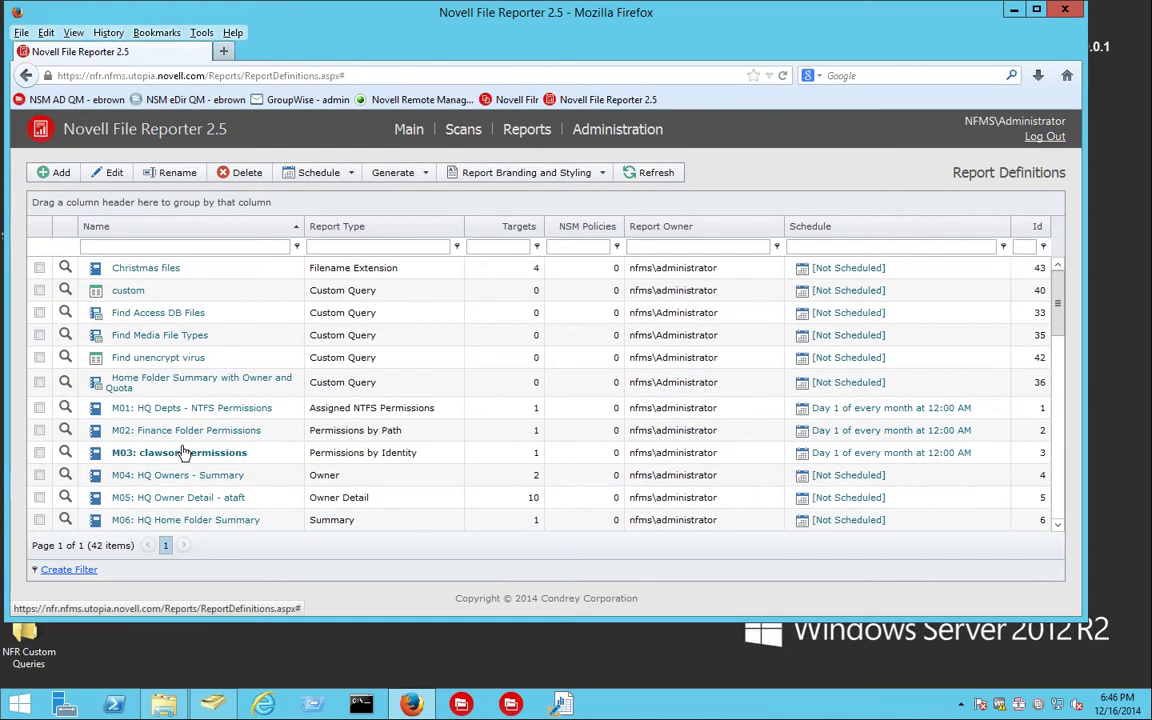
pyautogui.click(65, 268)
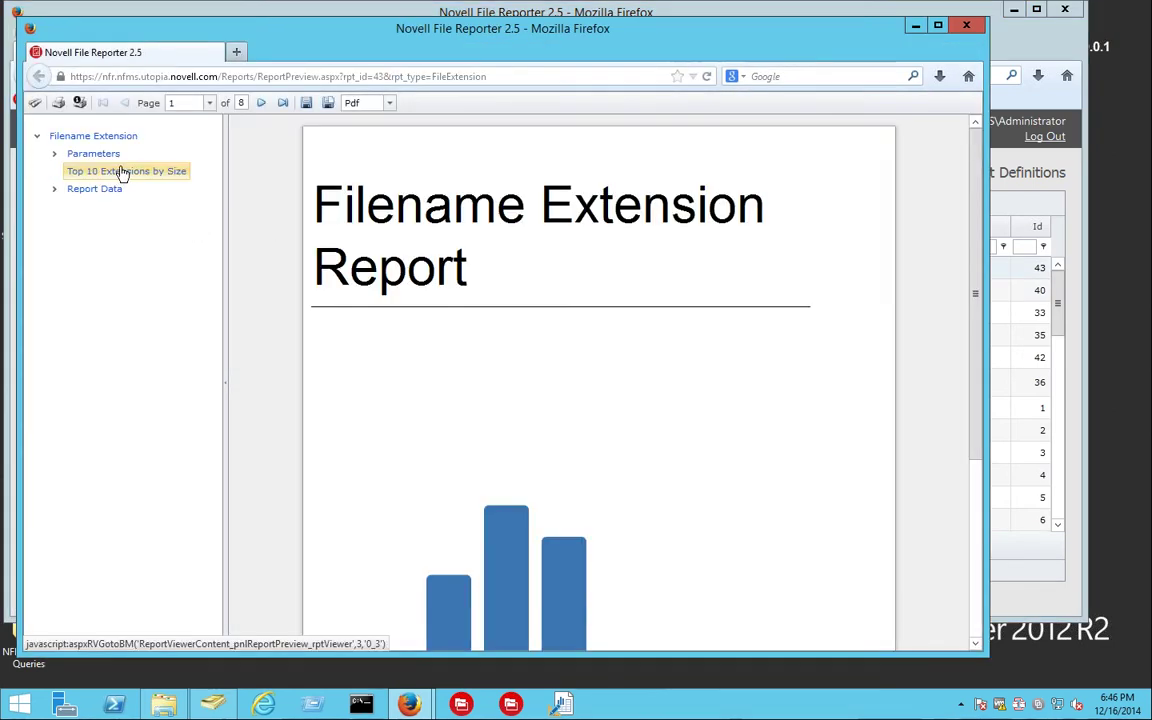
pyautogui.click(120, 172)
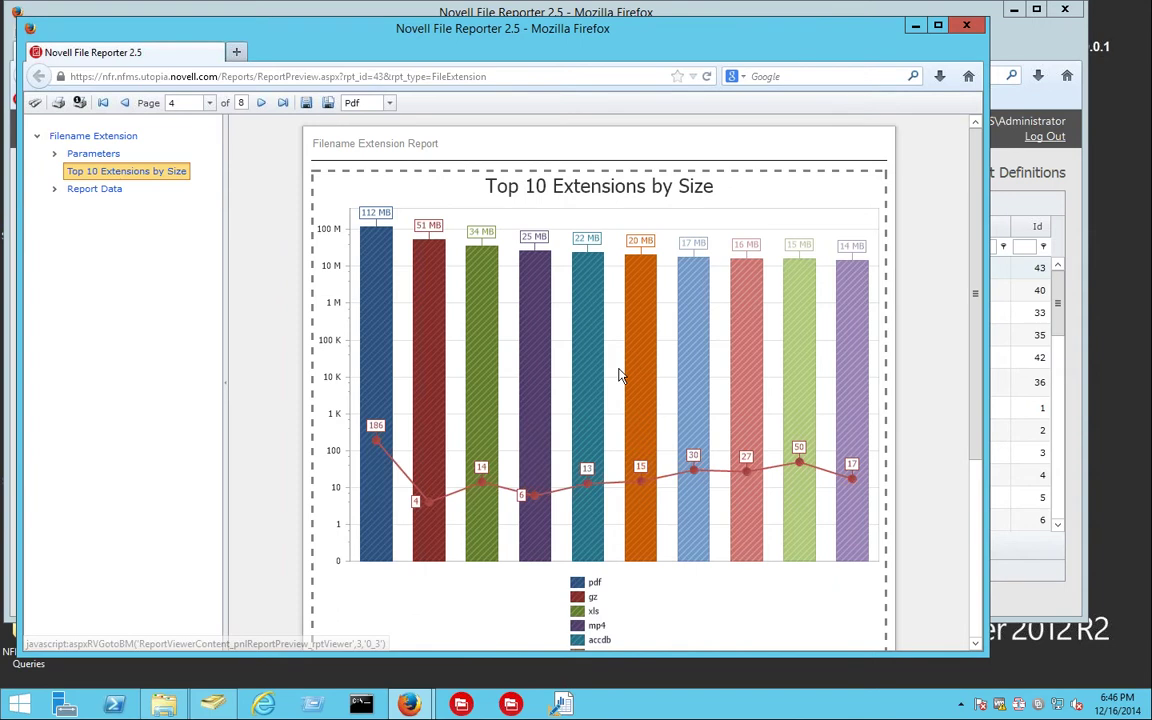
pyautogui.scroll(-5, 618, 375)
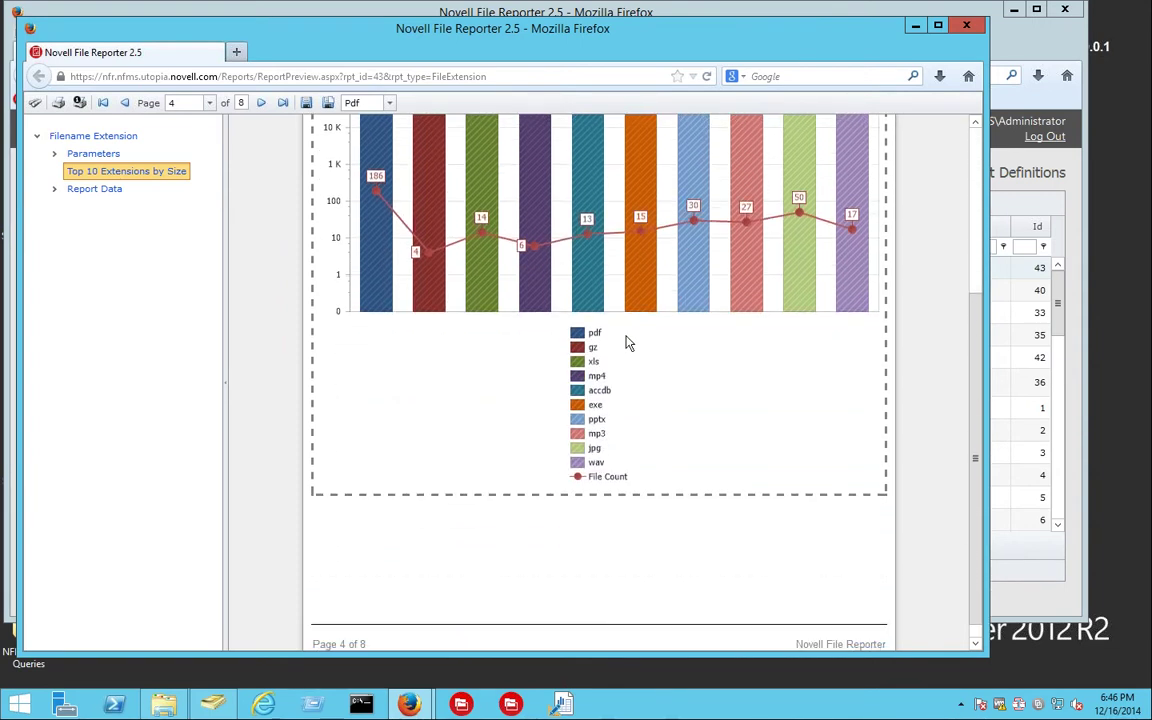
# View the Report Data section and the gif detail report, then close both preview tabs.
pyautogui.click(84, 192)
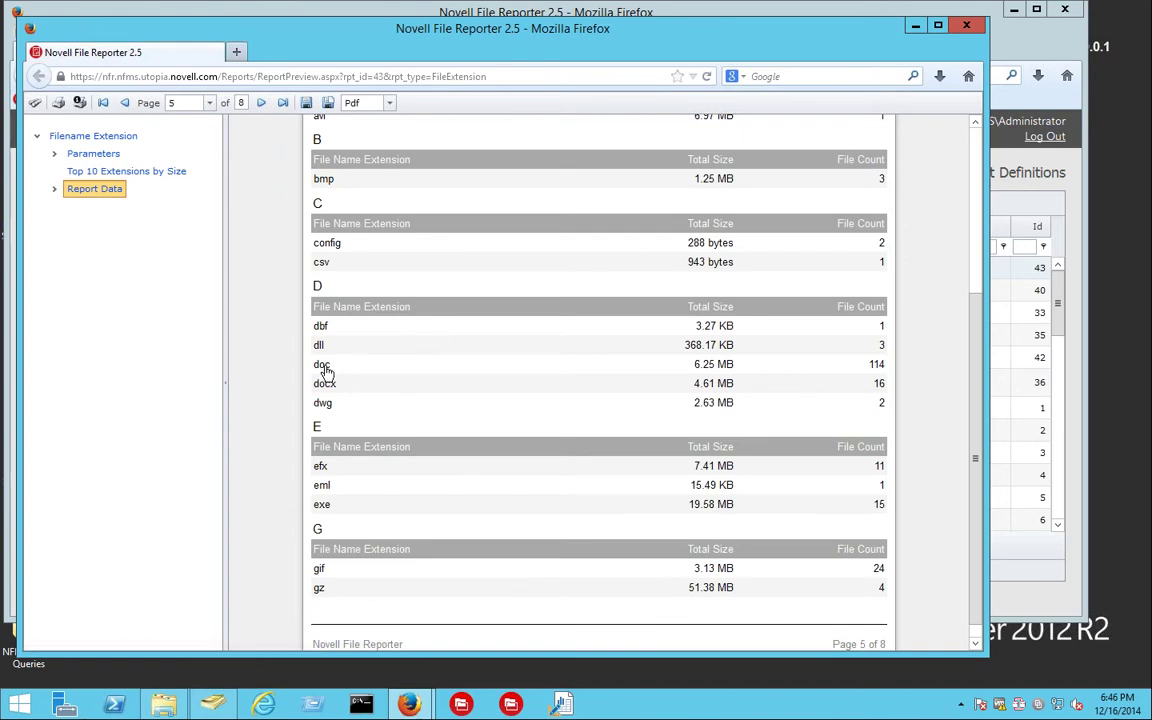
pyautogui.click(319, 570)
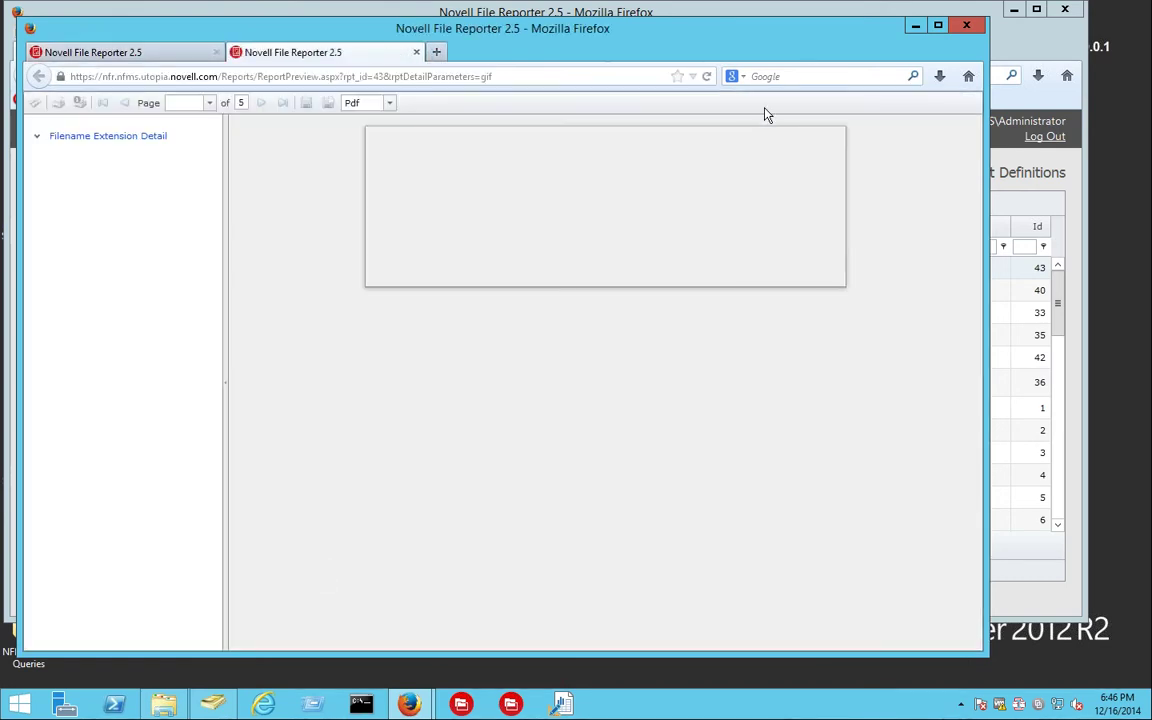
pyautogui.click(967, 27)
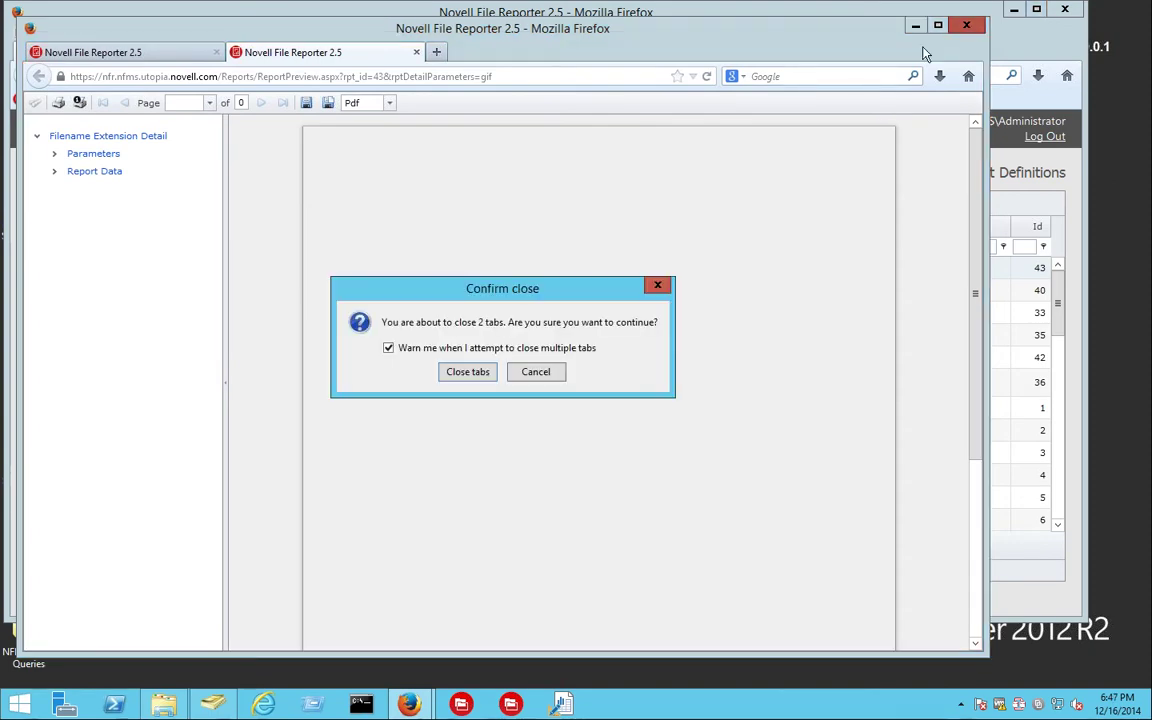
pyautogui.click(467, 372)
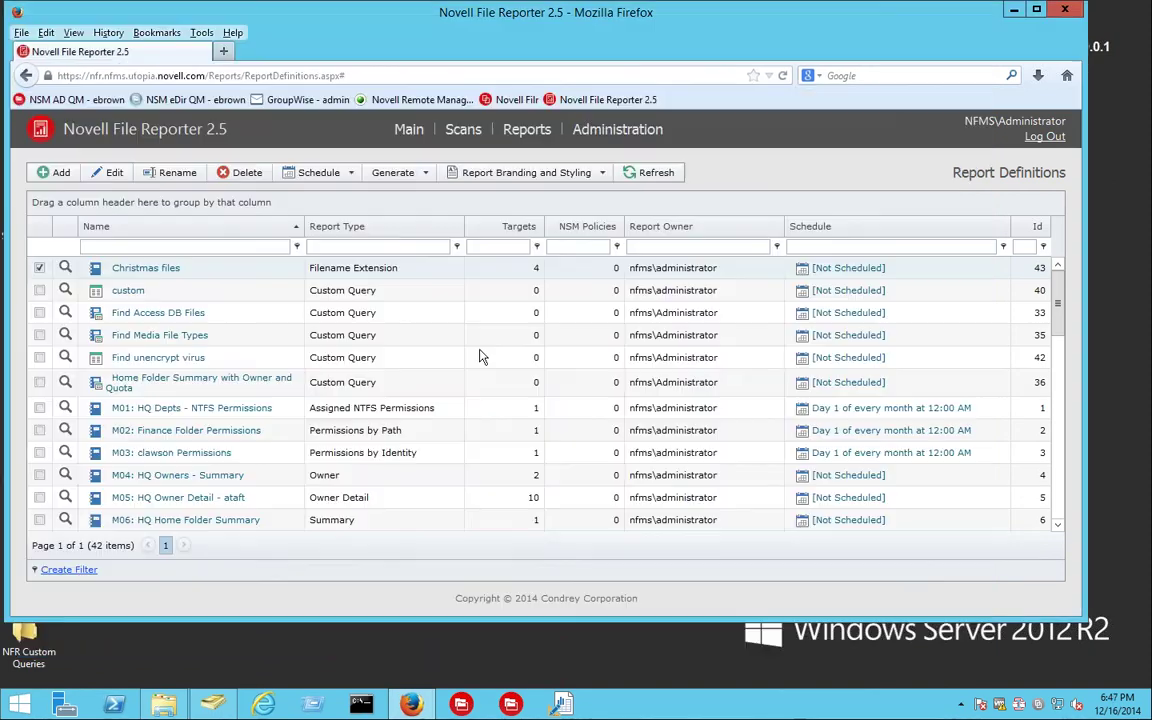
# Open the NSM AD QM bookmark and log in with the quota manager's username and password.
pyautogui.click(97, 104)
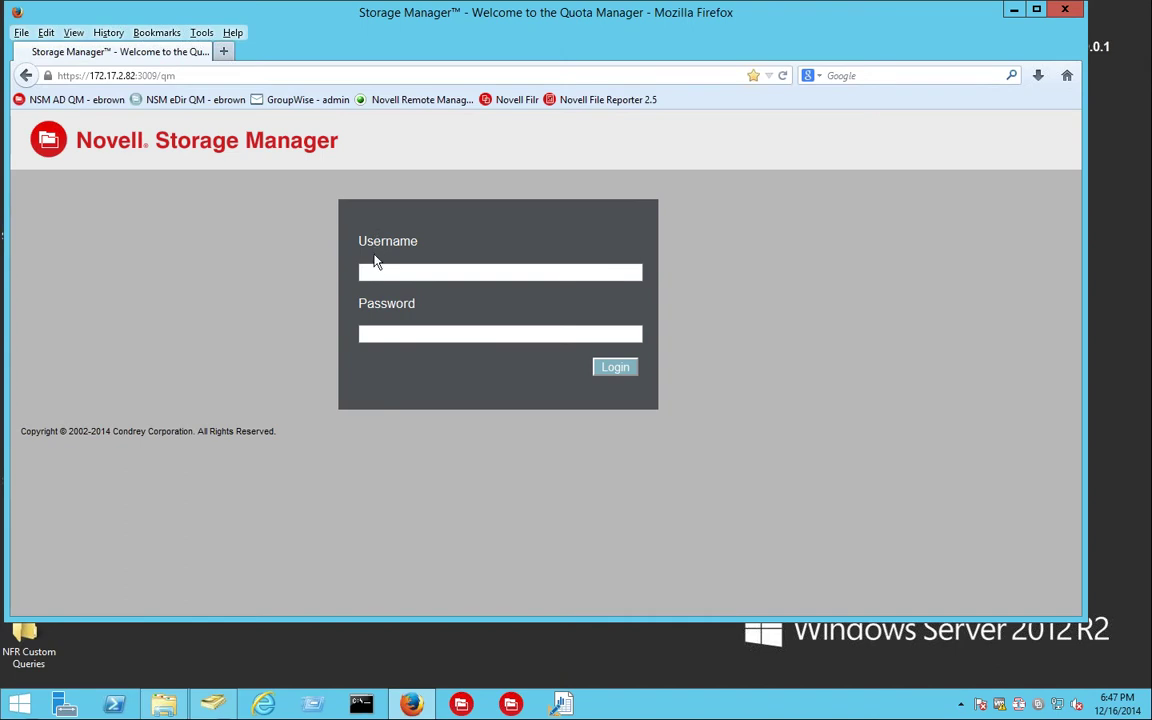
pyautogui.click(374, 271)
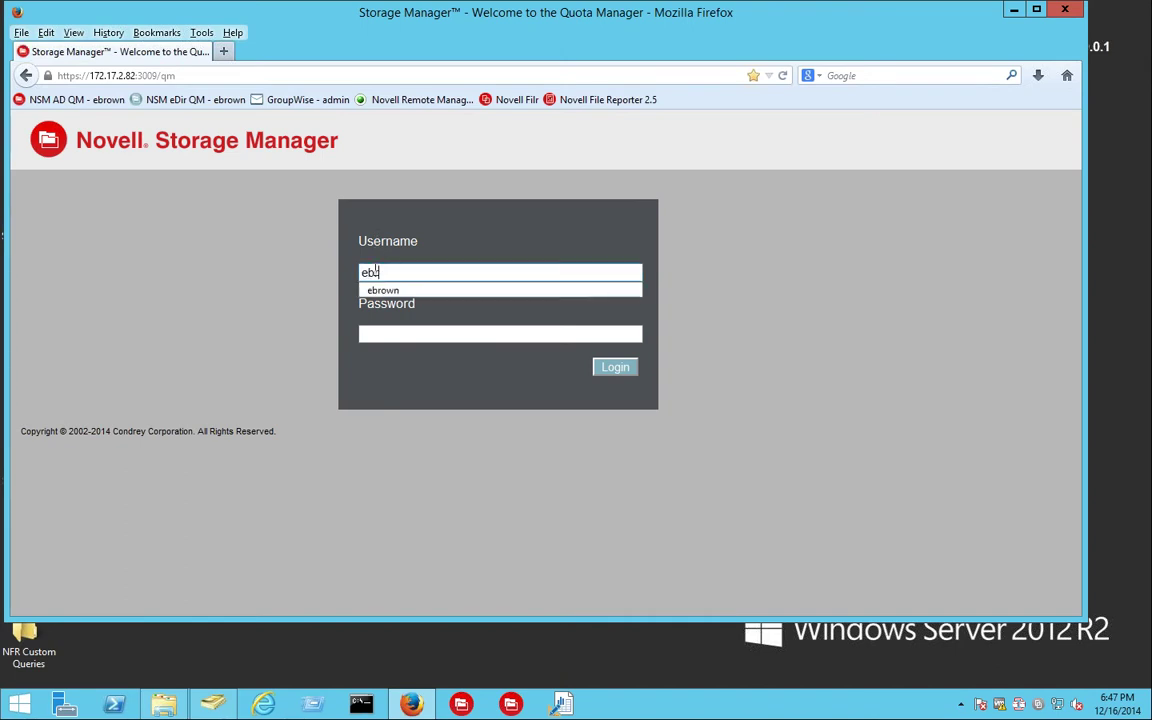
pyautogui.press('Tab')
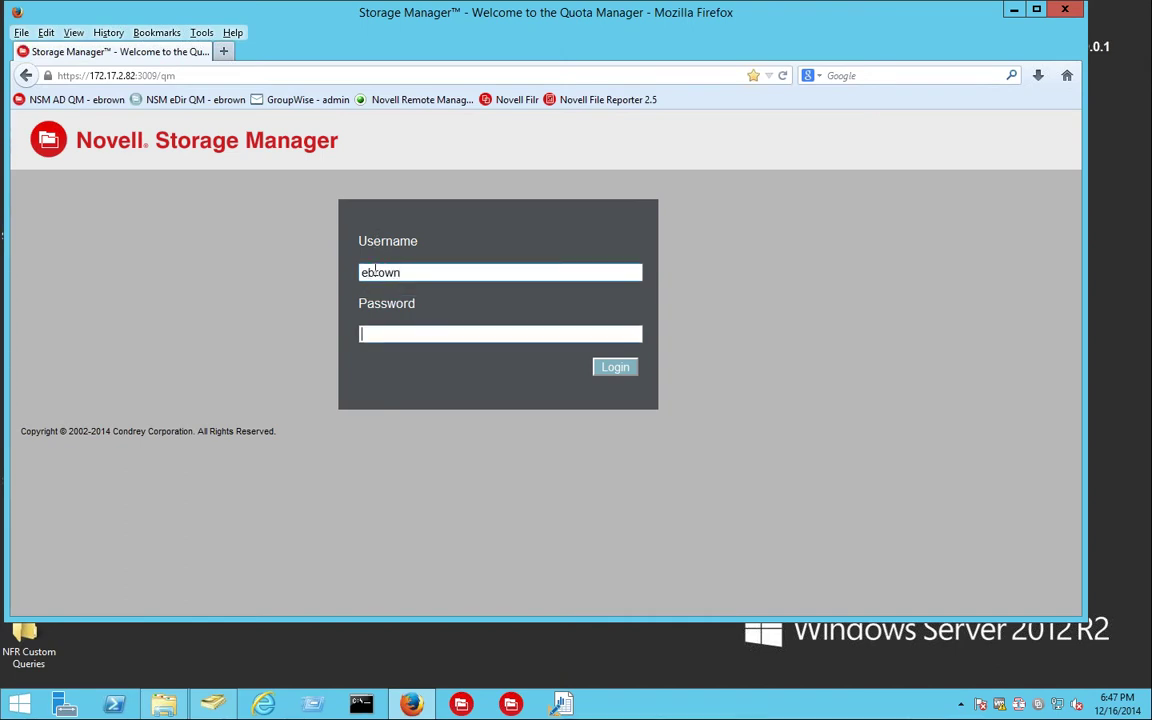
pyautogui.write('•••••••')
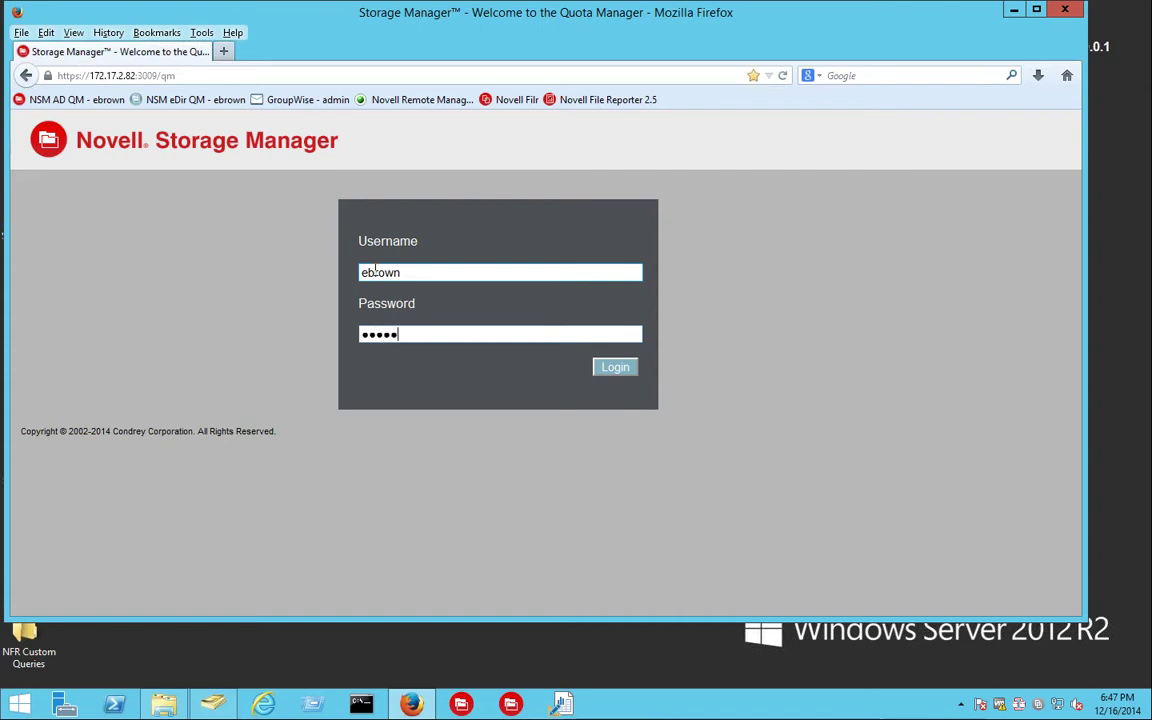
pyautogui.press('Return')
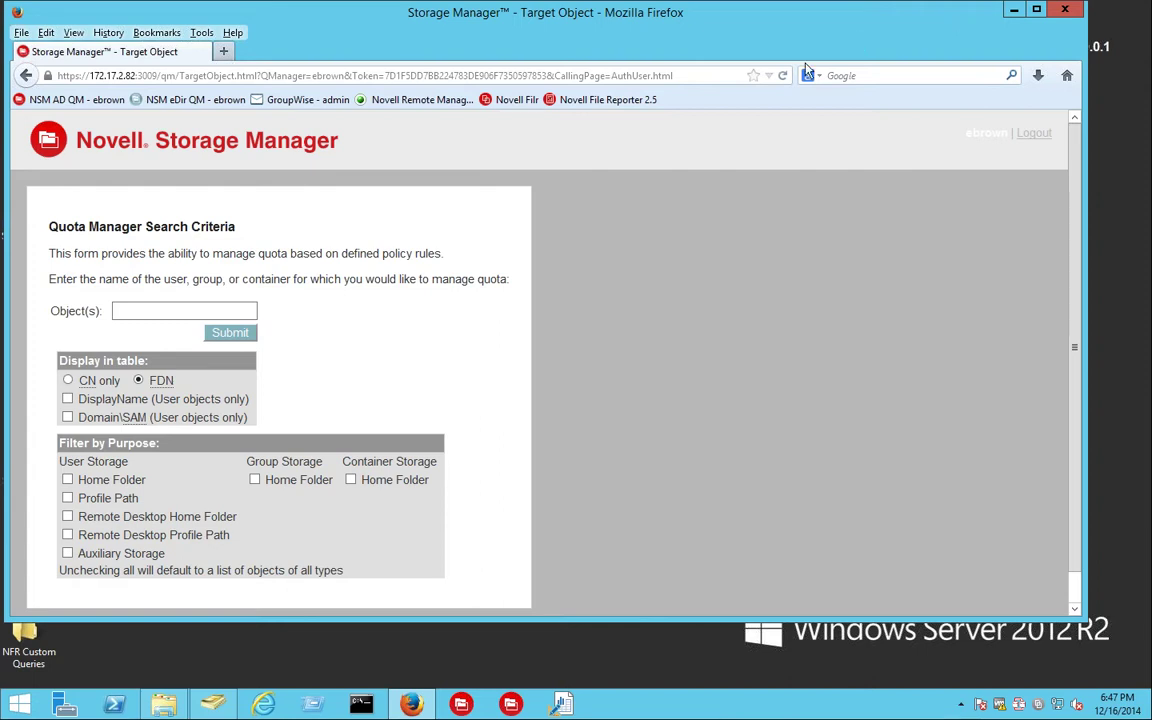
pyautogui.click(137, 313)
pyautogui.write('c*')
pyautogui.press('Return')
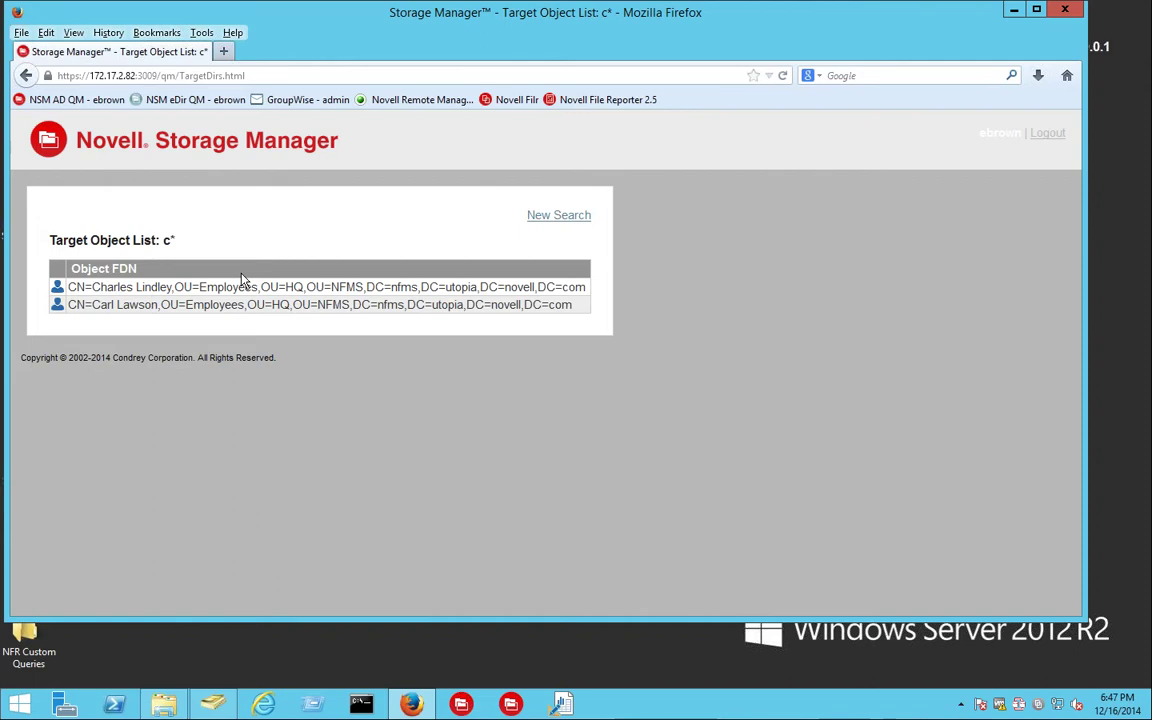
pyautogui.click(147, 289)
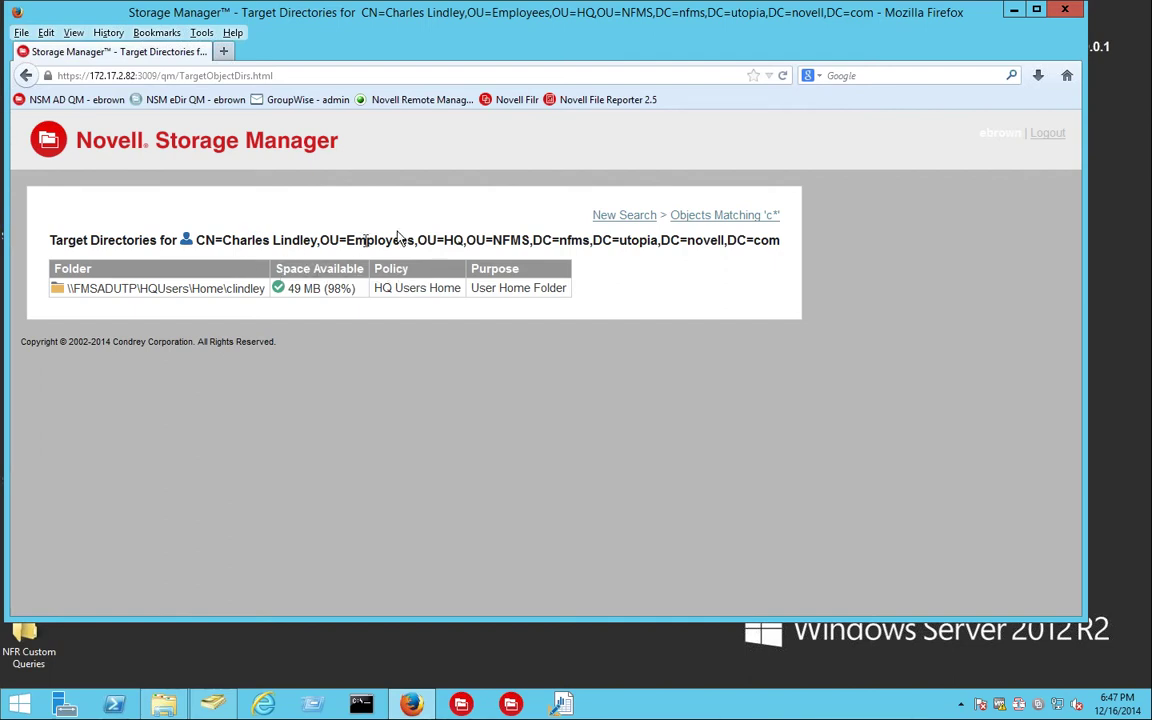
pyautogui.click(609, 217)
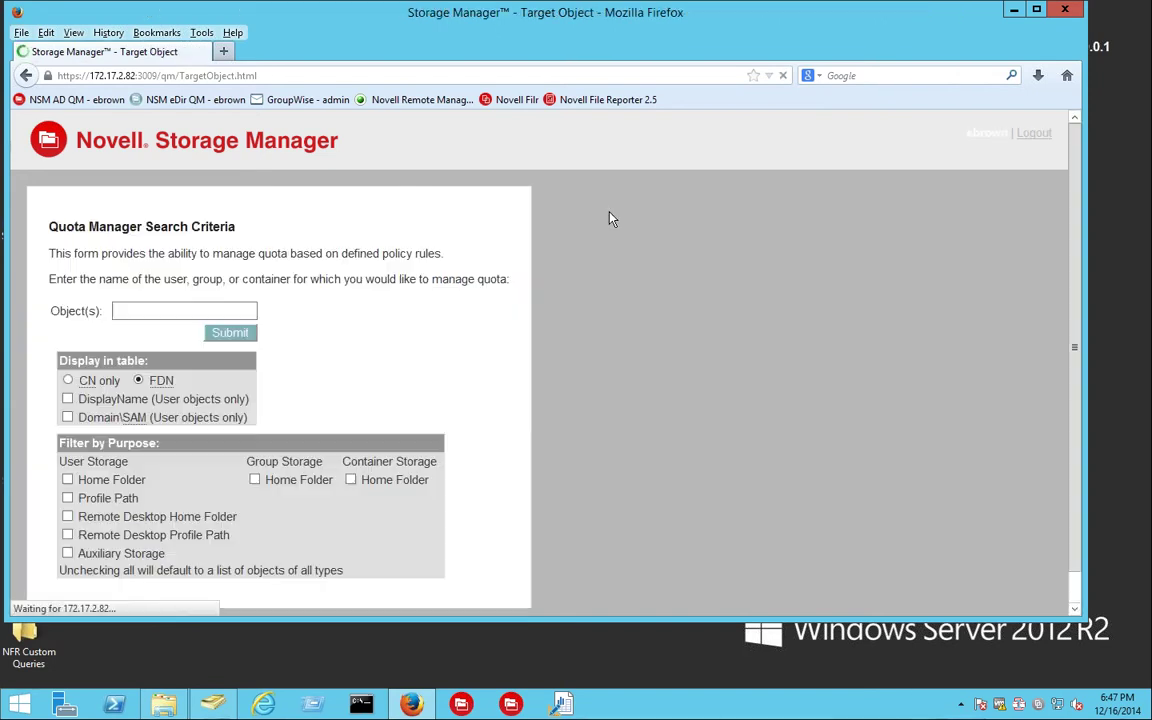
# Search Object(s) for * to list everything, check a user's home folder quota, then close Firefox.
pyautogui.click(172, 313)
pyautogui.write('*')
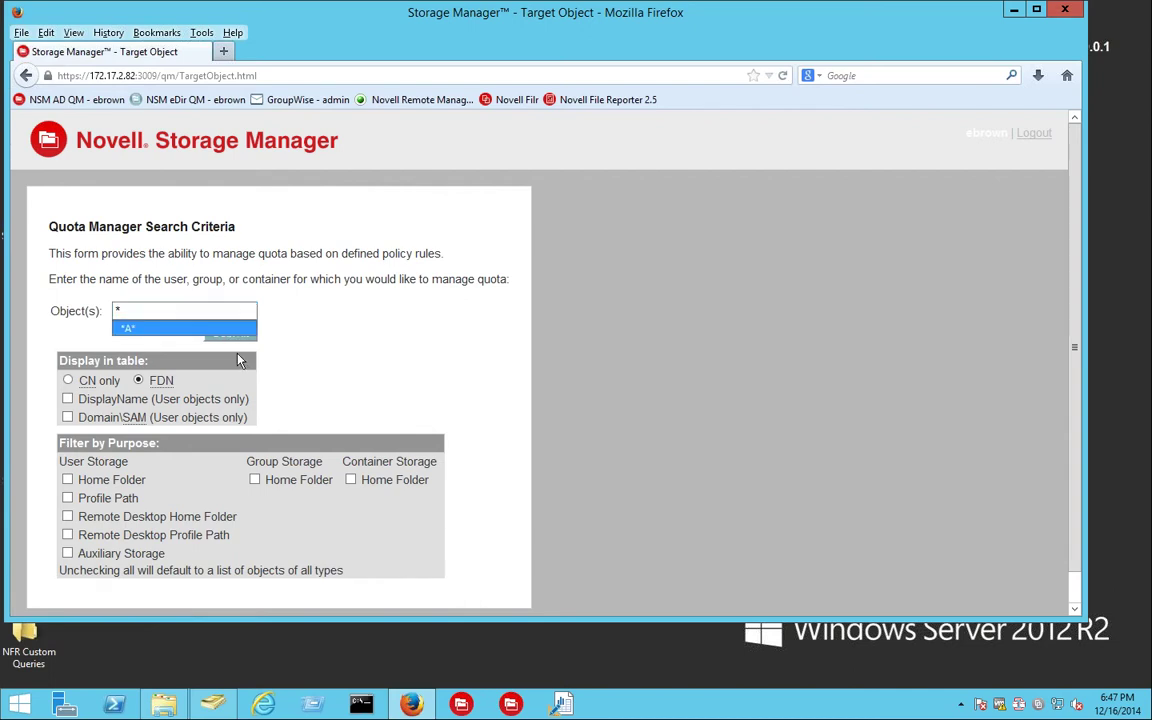
pyautogui.click(238, 341)
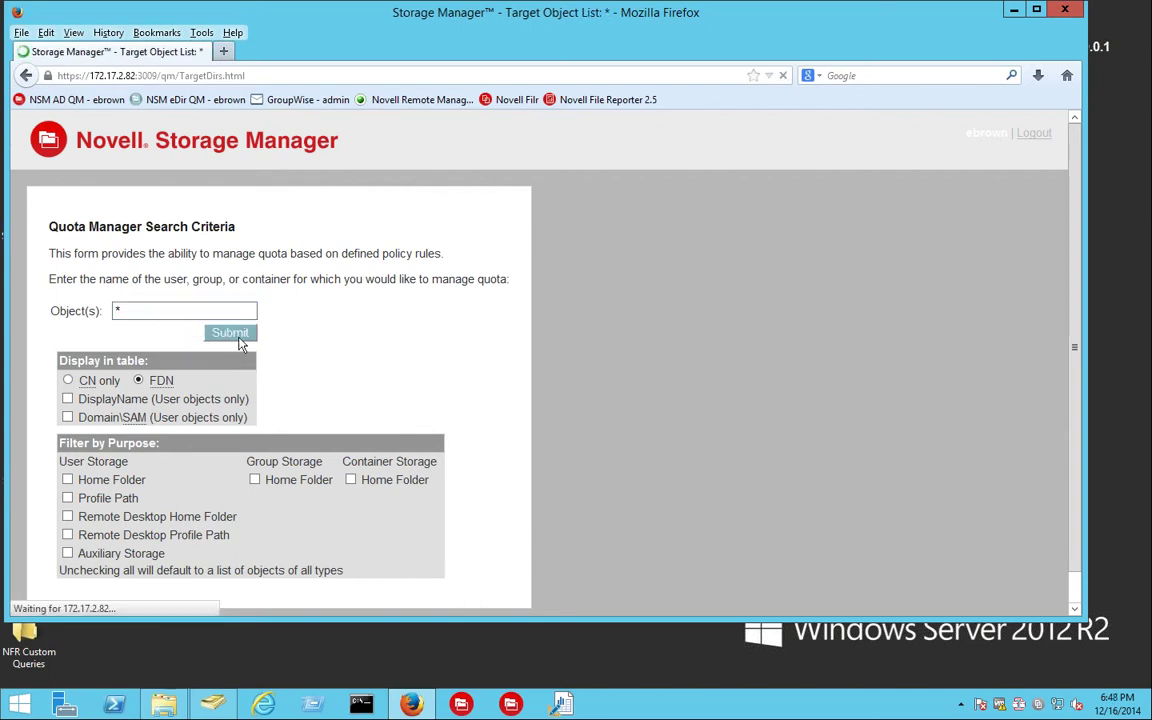
pyautogui.scroll(-3, 281, 350)
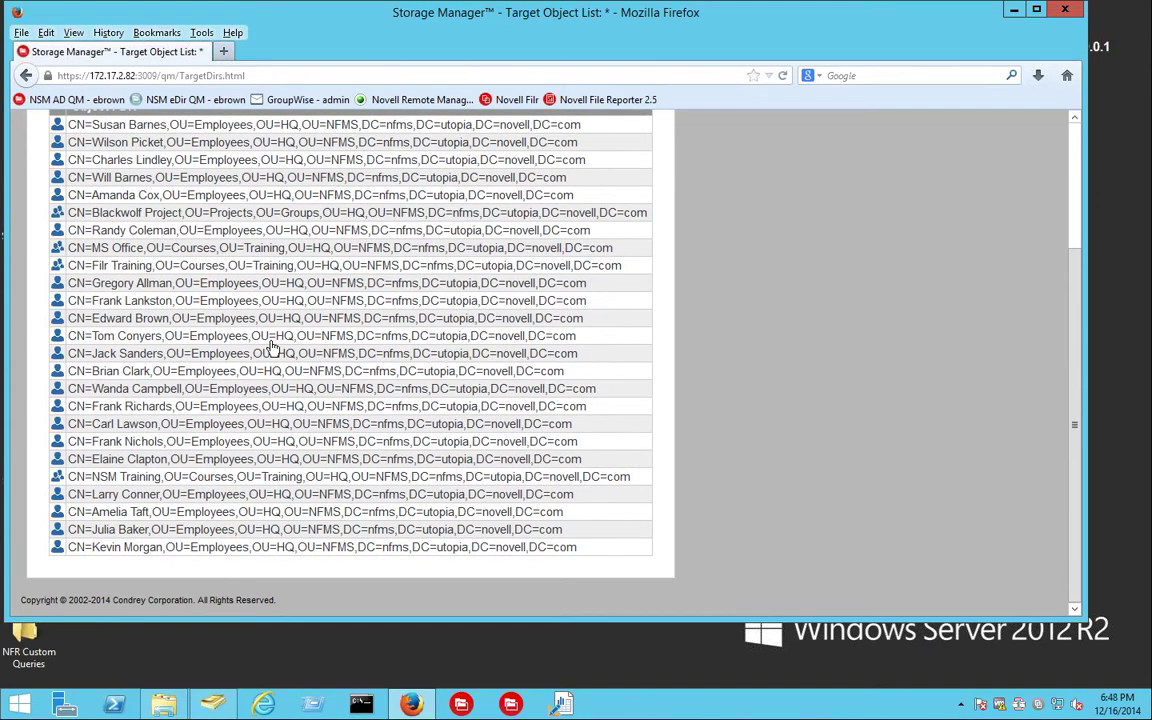
pyautogui.click(165, 405)
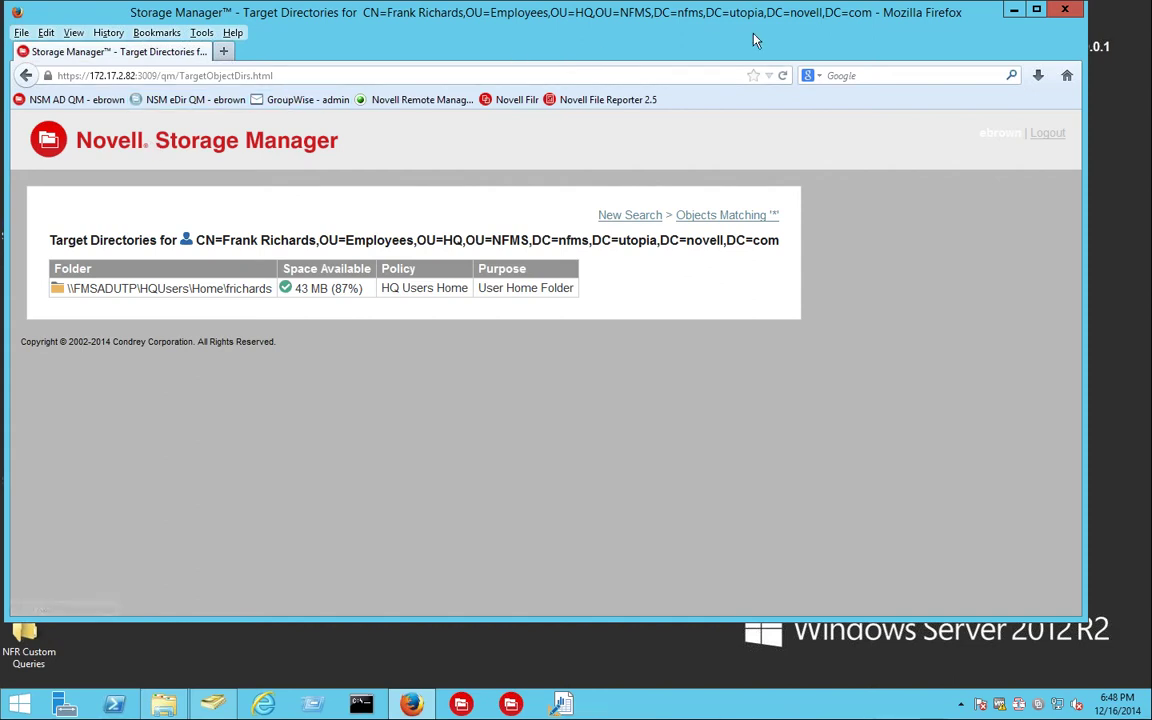
pyautogui.click(1061, 15)
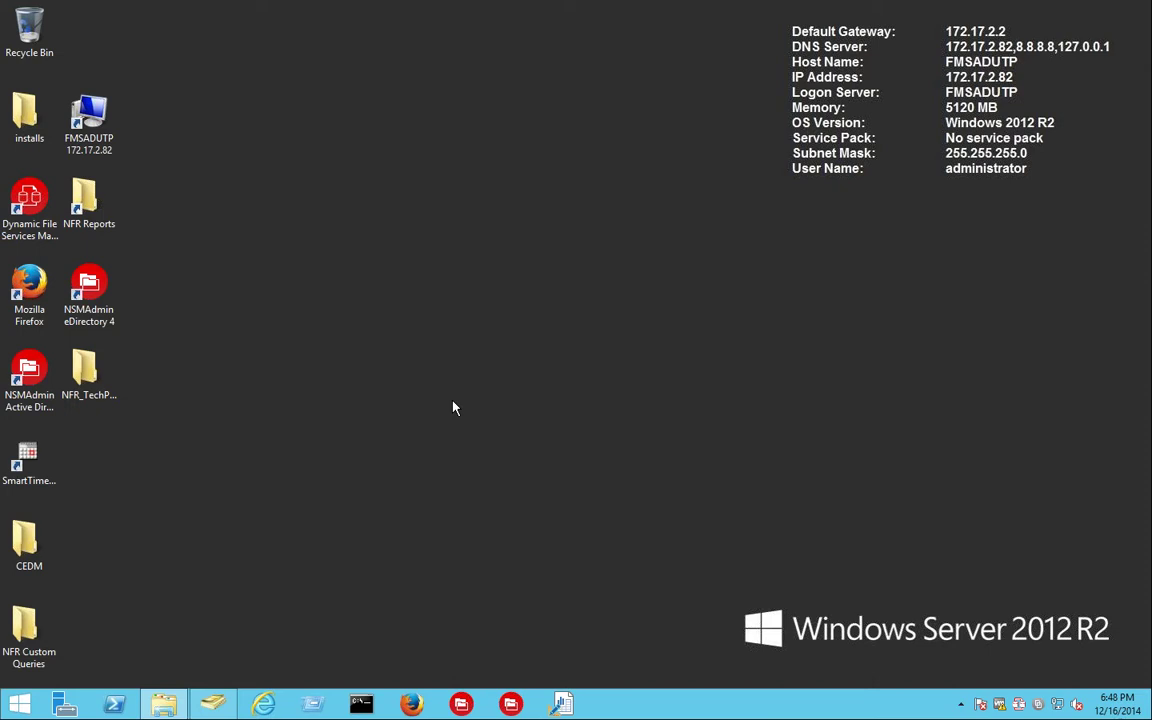
# Exit full-screen mode of the virtual machine with Ctrl+Cmd+F.
pyautogui.press('ctrl+super+f')
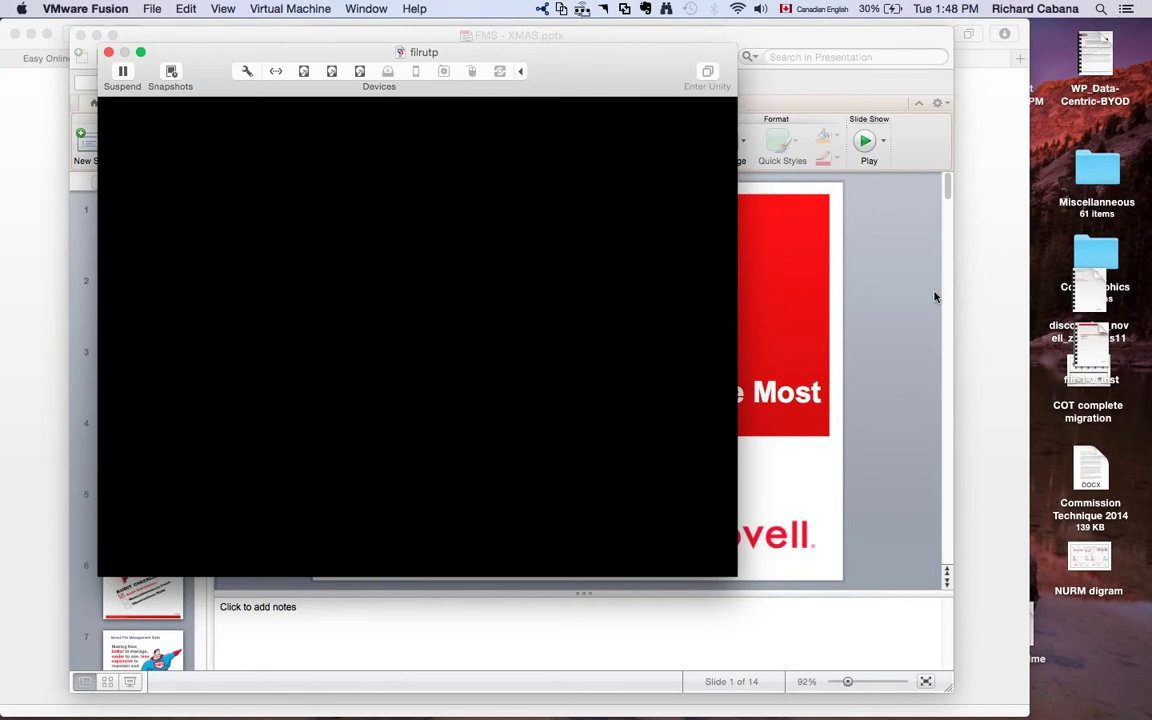
# Bring Safari's GoToWebinar page to the front, ready to switch to the PowerPoint slideshow.
pyautogui.click(987, 327)
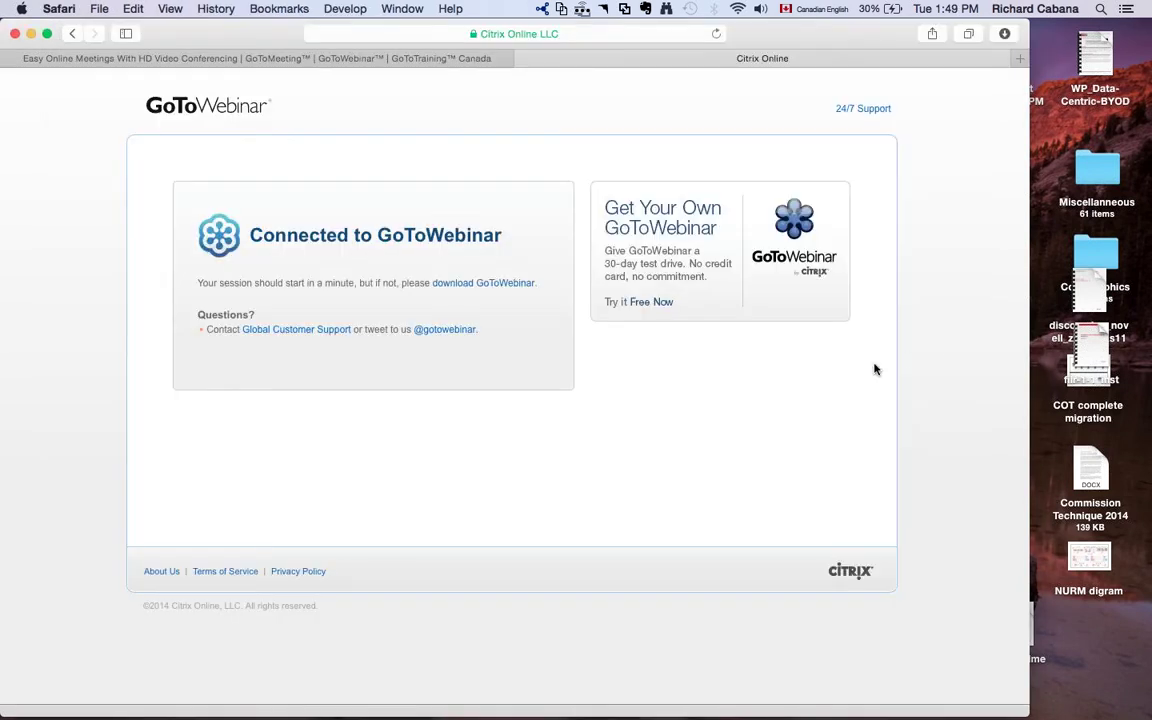
pyautogui.moveTo(549, 688)
pyautogui.moveTo(625, 700)
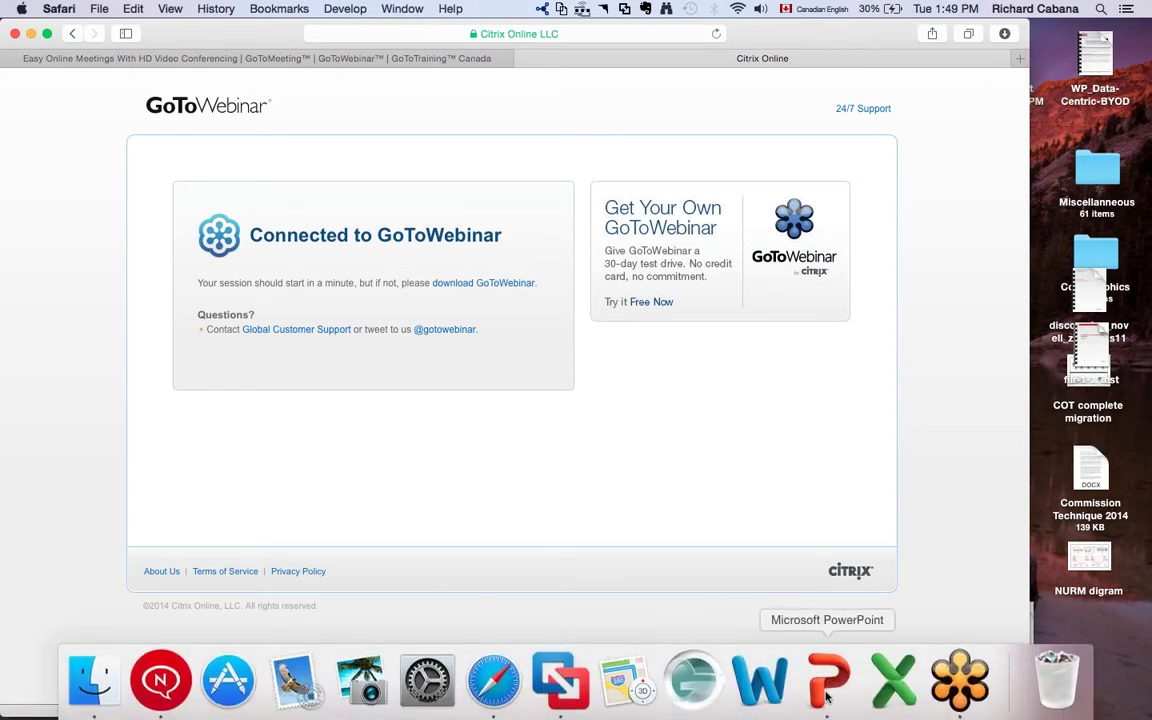
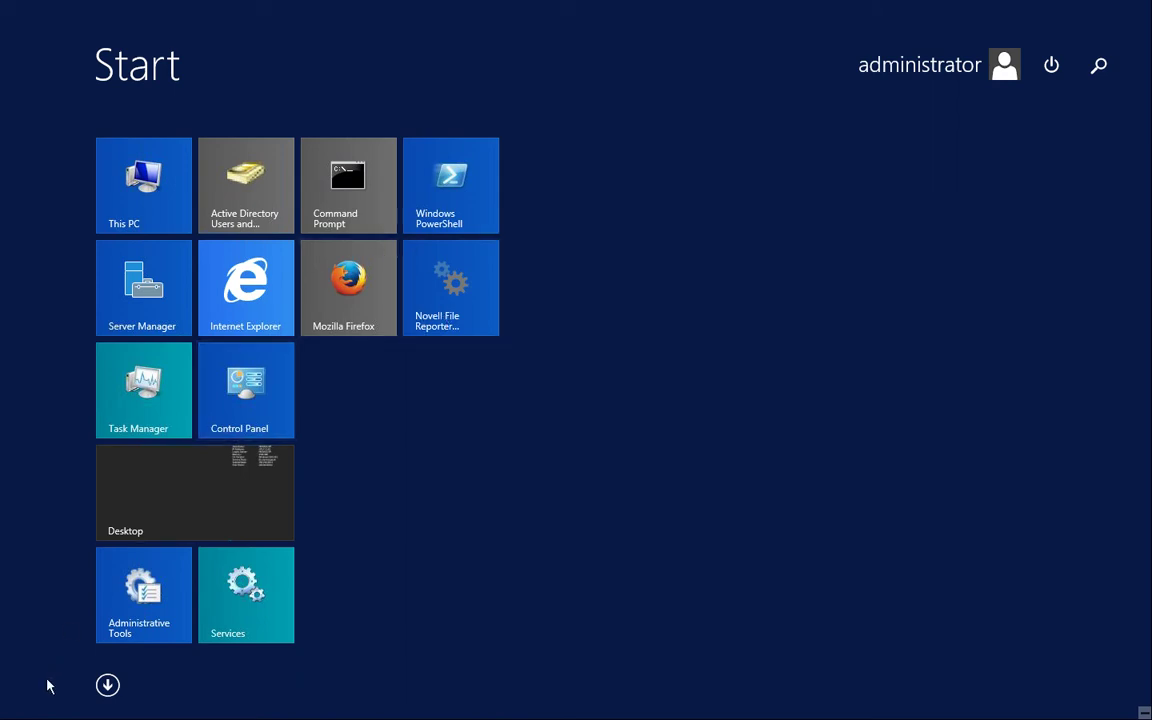
# Search the Start screen for 'heat' and scroll through the full Apps list.
pyautogui.click(1099, 65)
pyautogui.write('hea')
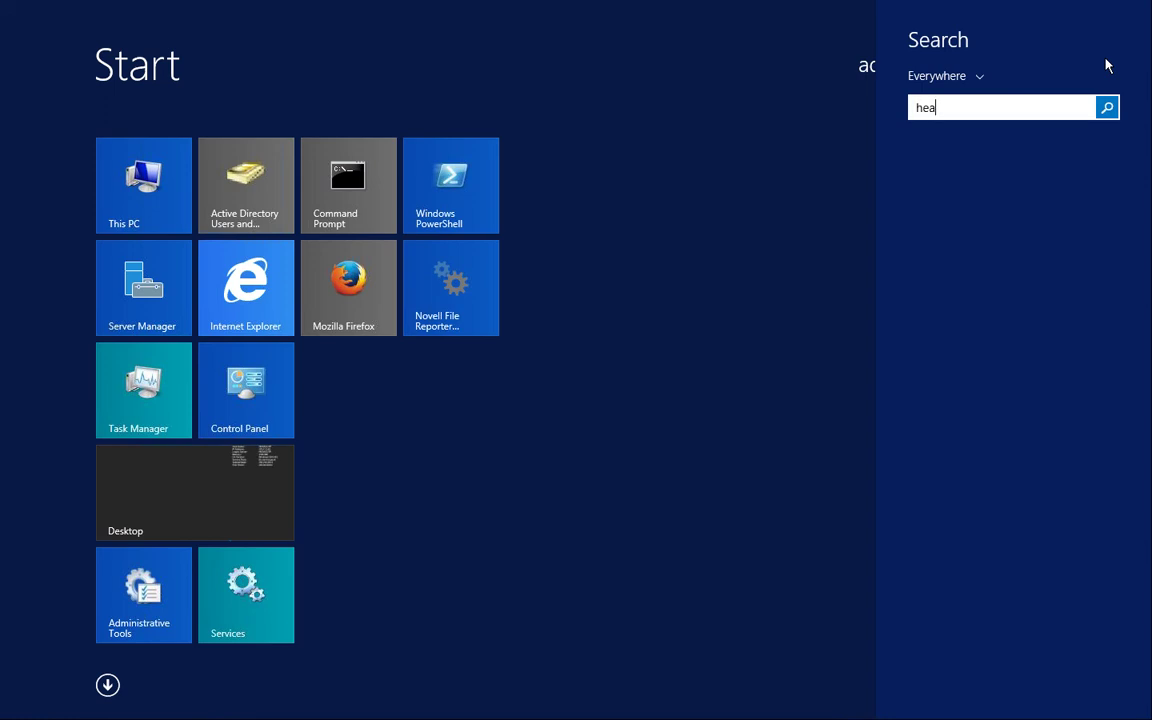
pyautogui.write('t')
pyautogui.click(107, 687)
pyautogui.click(107, 687)
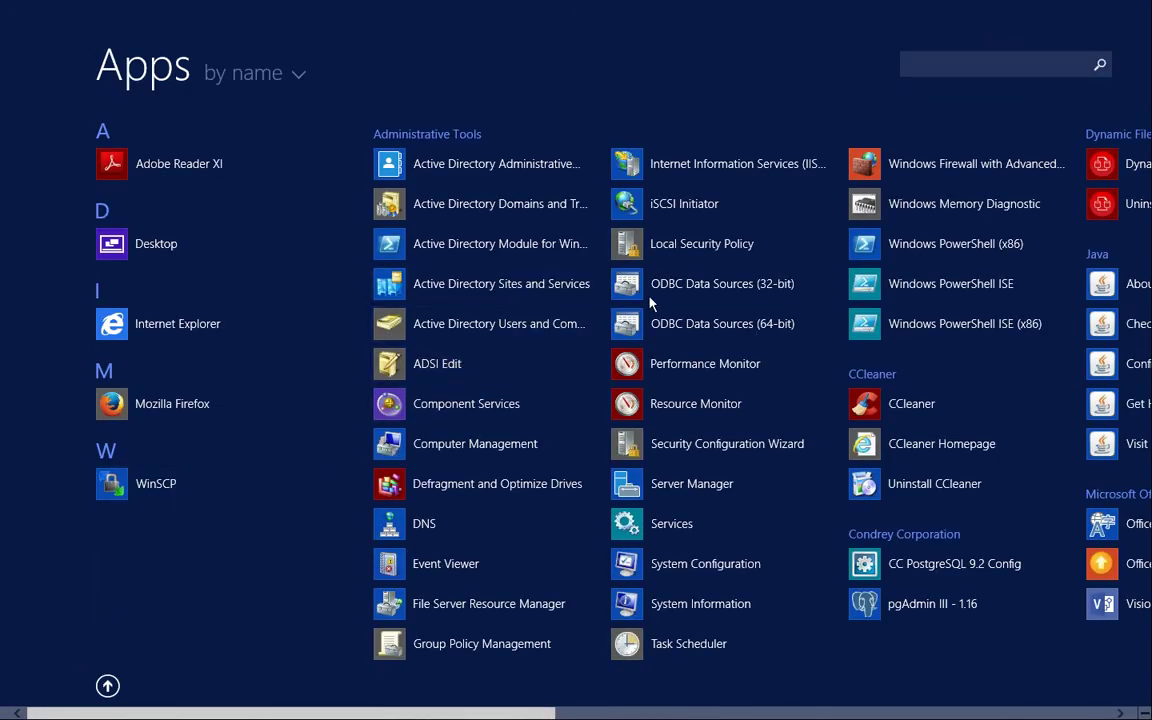
pyautogui.scroll(-1, 661, 485)
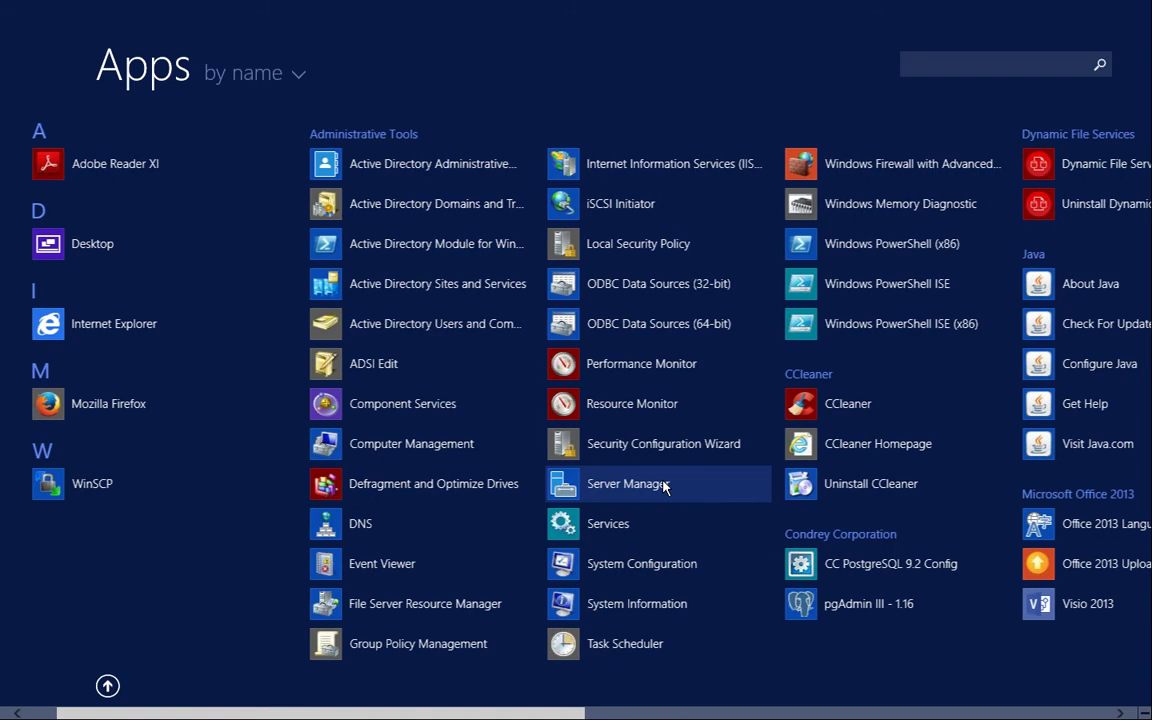
pyautogui.scroll(-4, 663, 487)
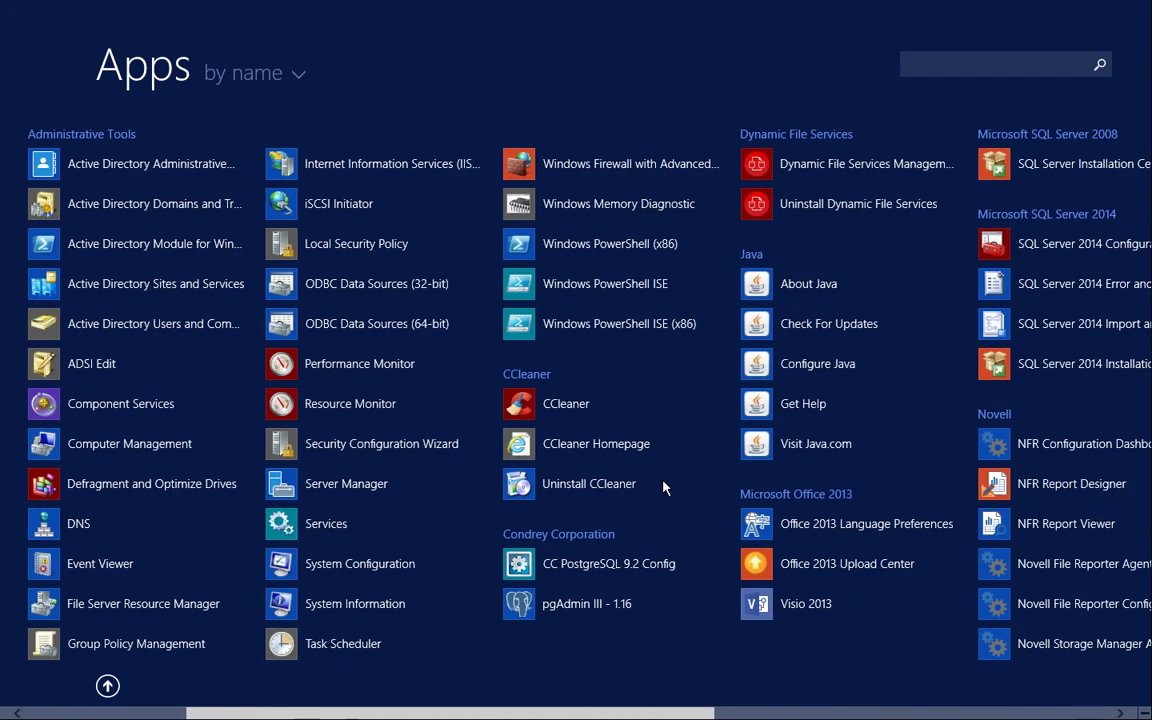
pyautogui.scroll(-2, 663, 486)
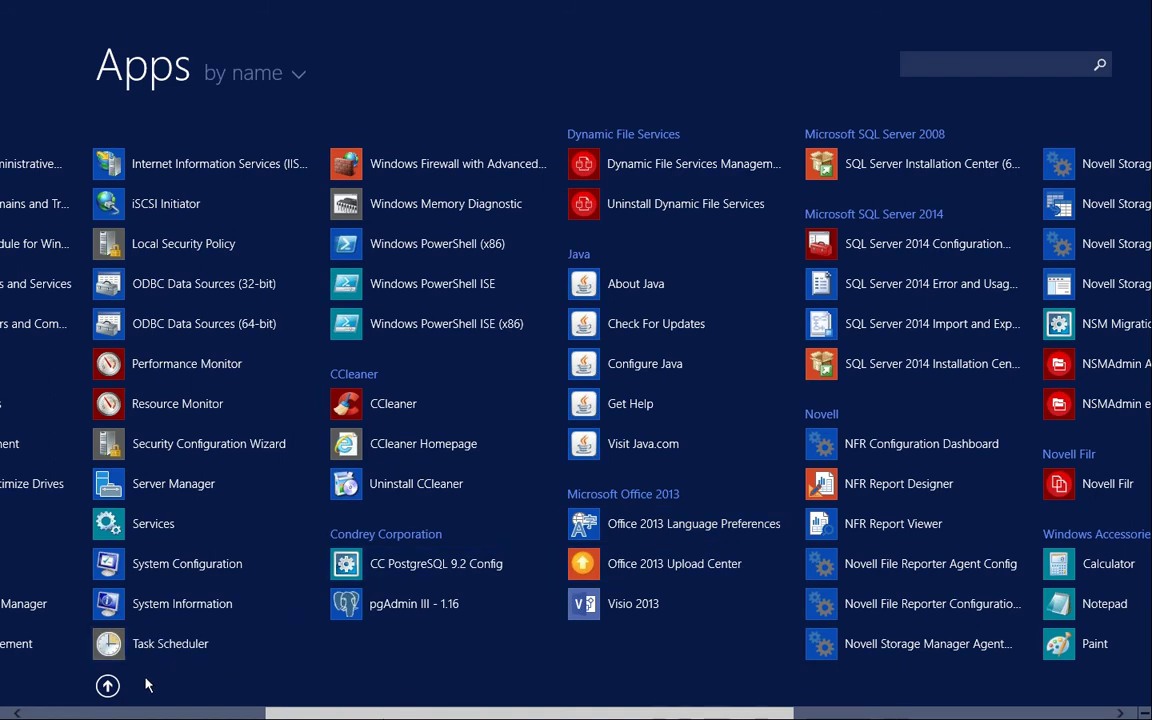
# Return to the Start tiles and switch to the Windows desktop.
pyautogui.click(107, 685)
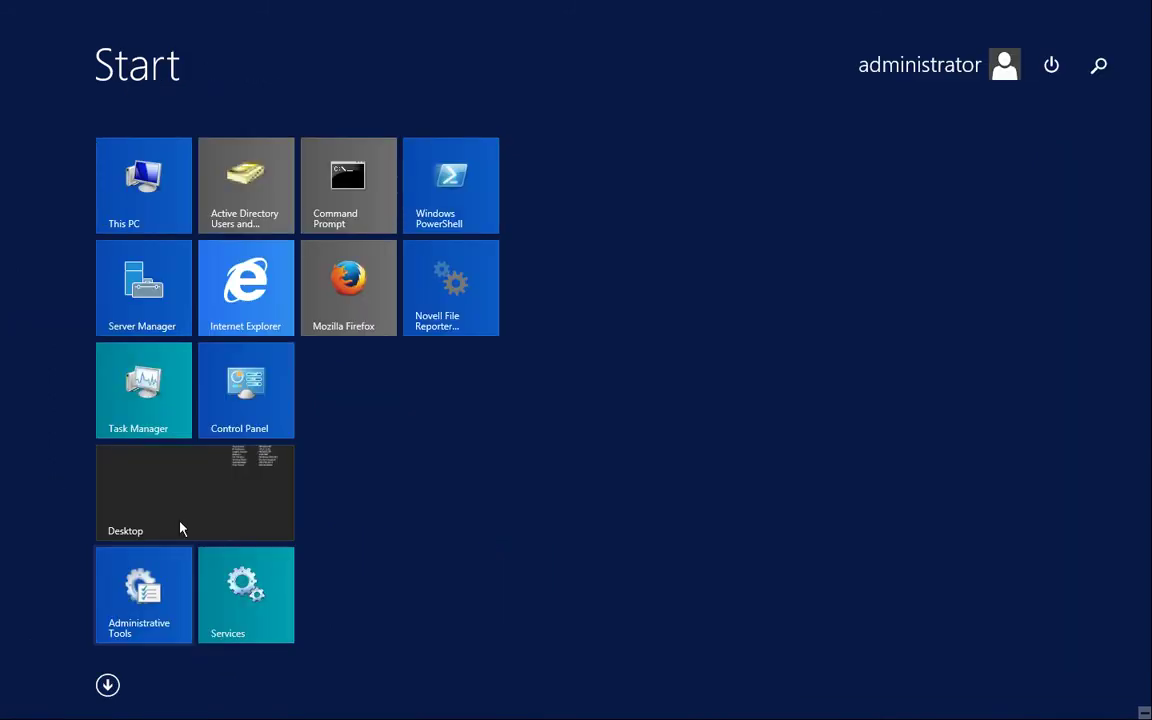
pyautogui.click(107, 686)
pyautogui.click(107, 685)
pyautogui.click(165, 490)
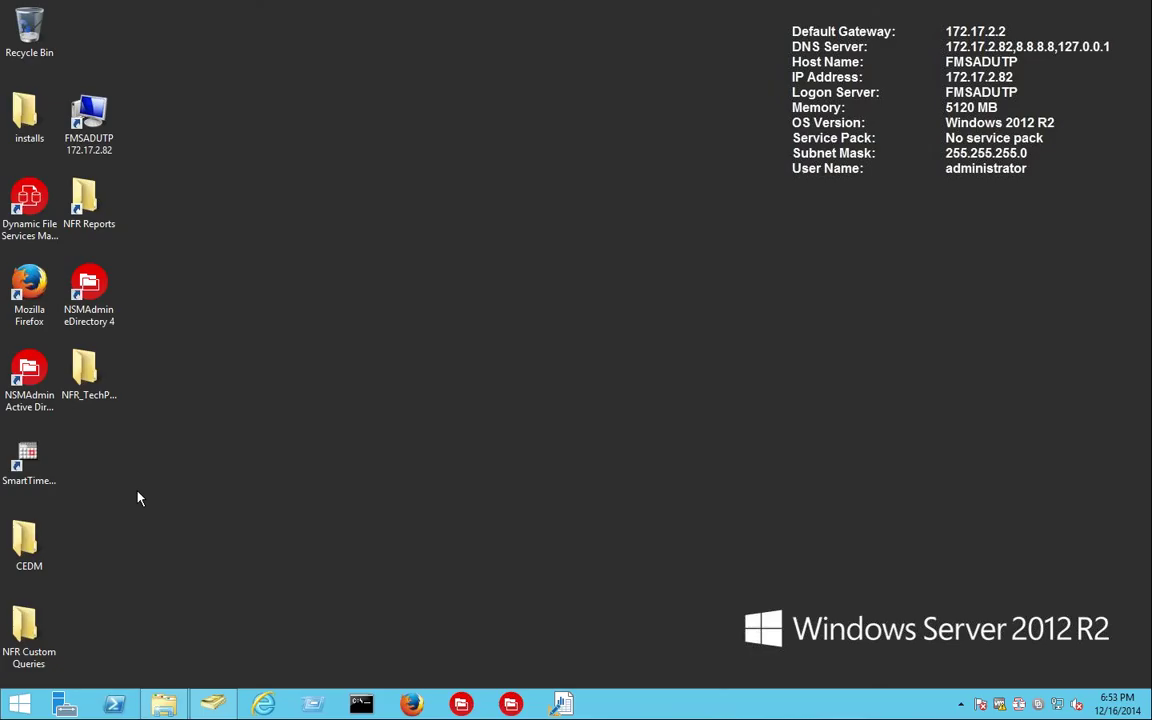
# Launch FSHeatMaps.exe from the desktop folder NFR_TechPreview\HeatMap.
pyautogui.doubleClick(82, 383)
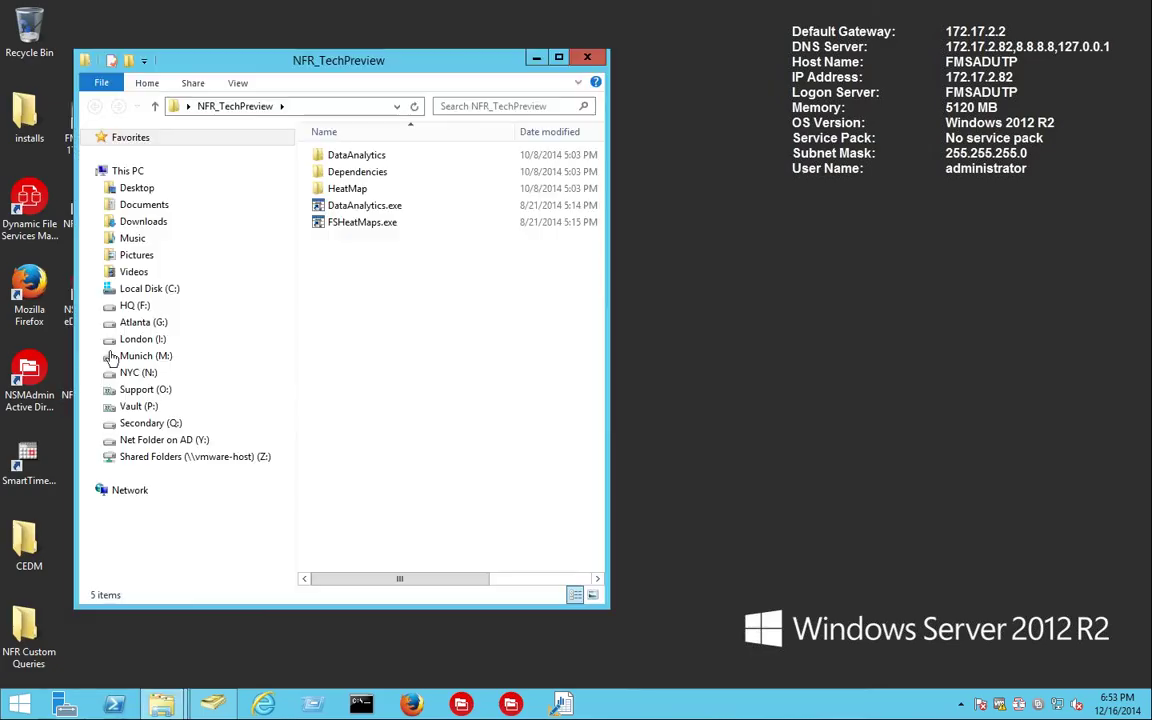
pyautogui.doubleClick(334, 188)
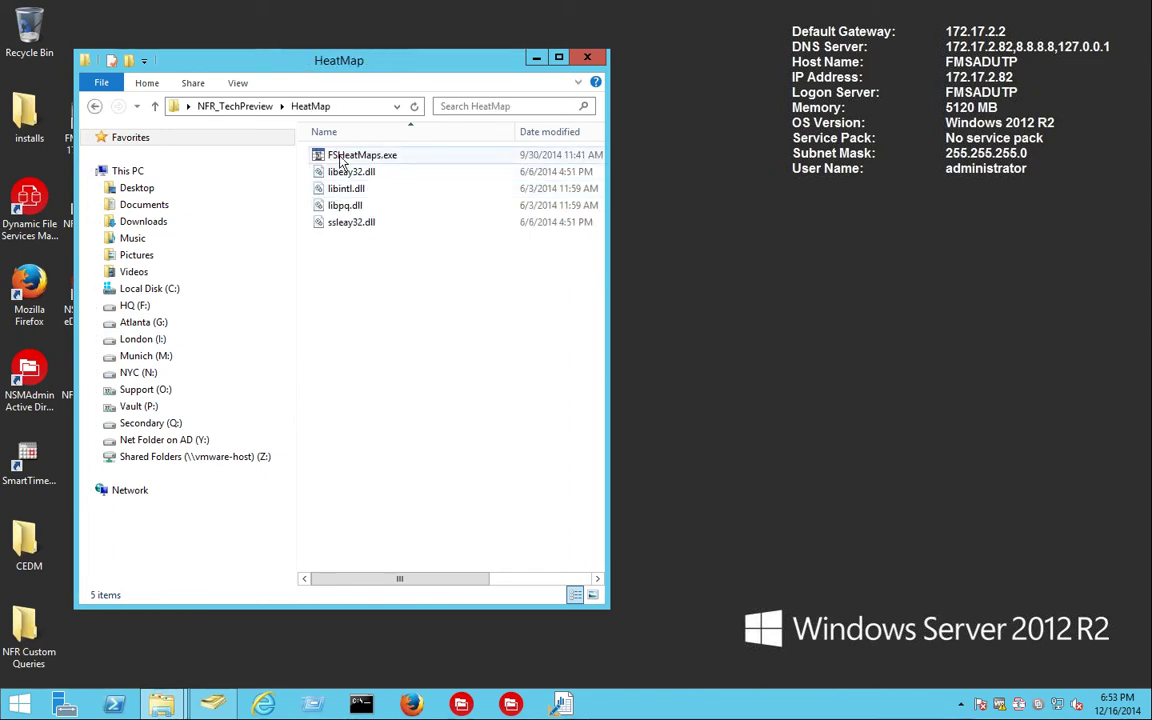
pyautogui.doubleClick(338, 155)
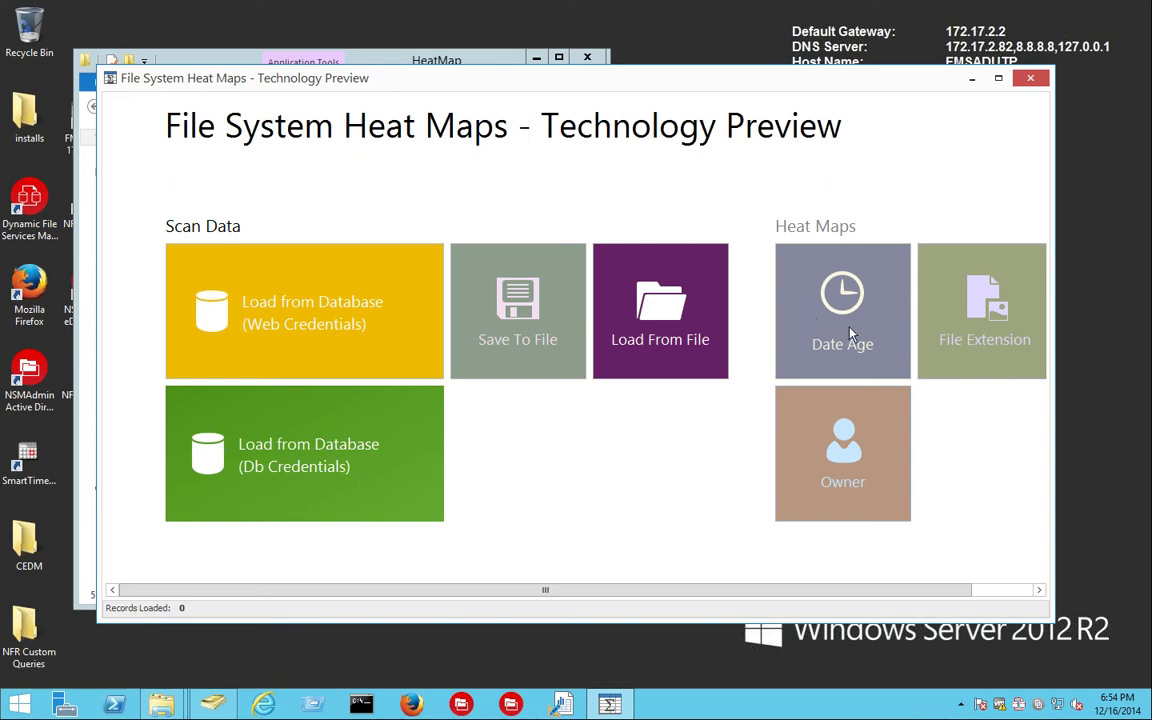
# Start loading scan data from a CSV in NFR Reports, then cancel it.
pyautogui.click(625, 336)
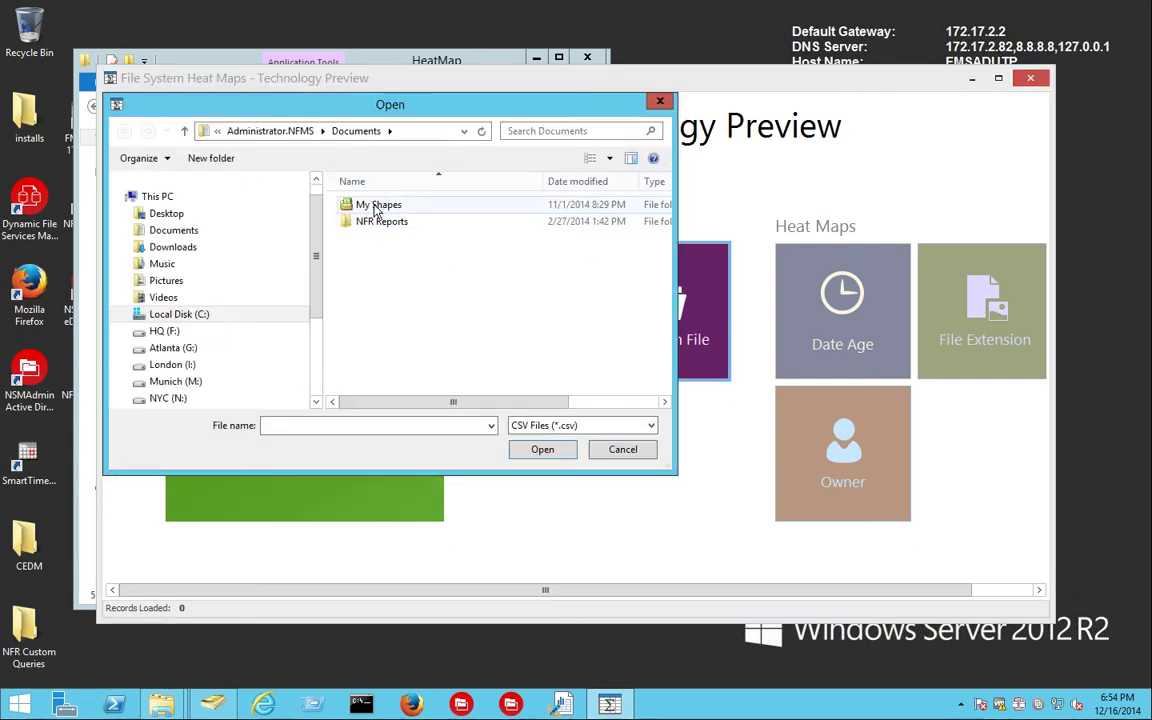
pyautogui.doubleClick(367, 222)
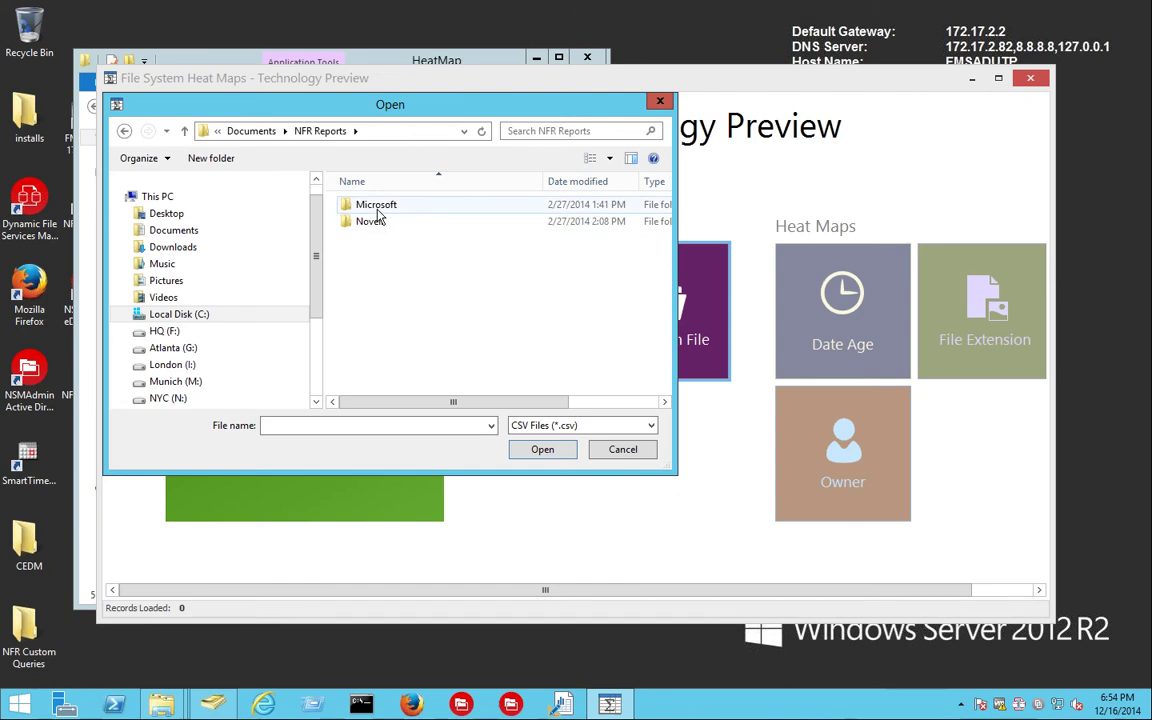
pyautogui.click(621, 450)
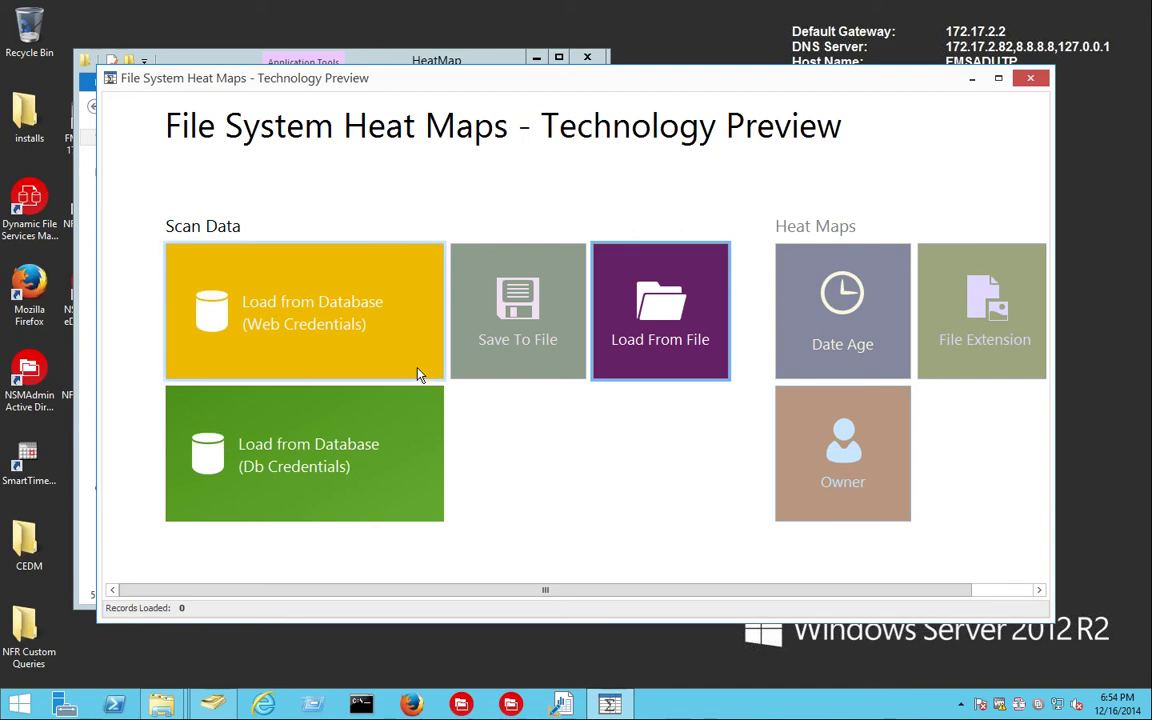
# Connect using database credentials with the password and load the HQUsers scan data.
pyautogui.click(370, 430)
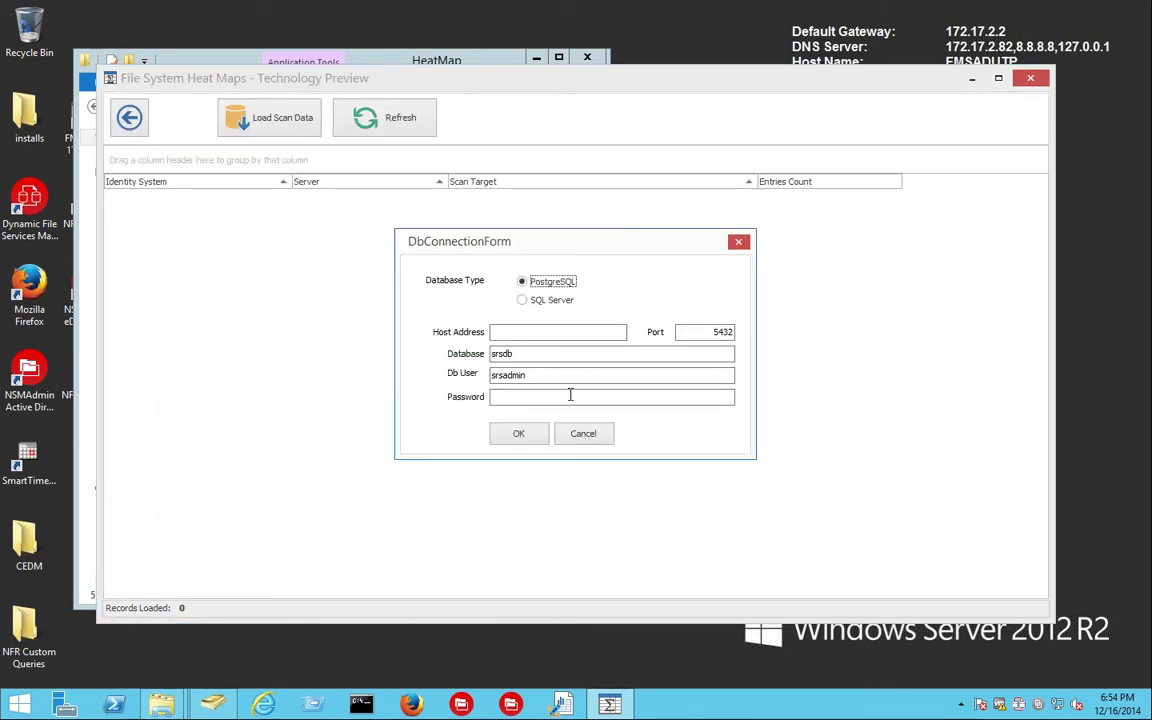
pyautogui.click(532, 396)
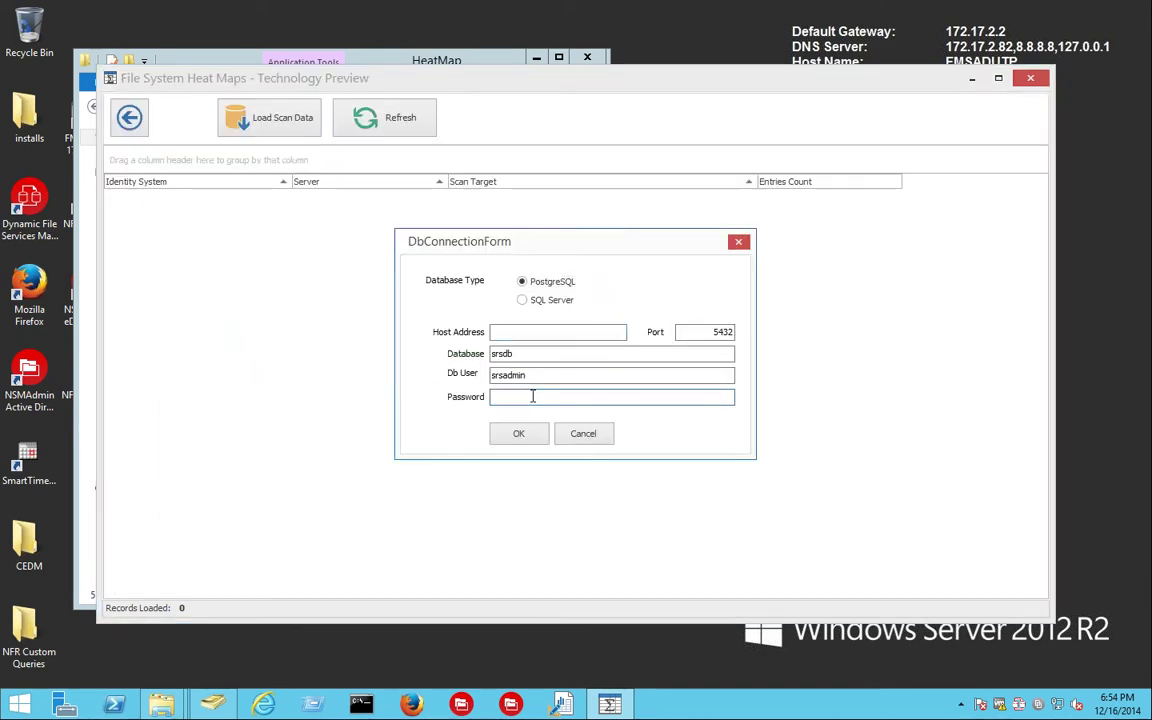
pyautogui.write('****')
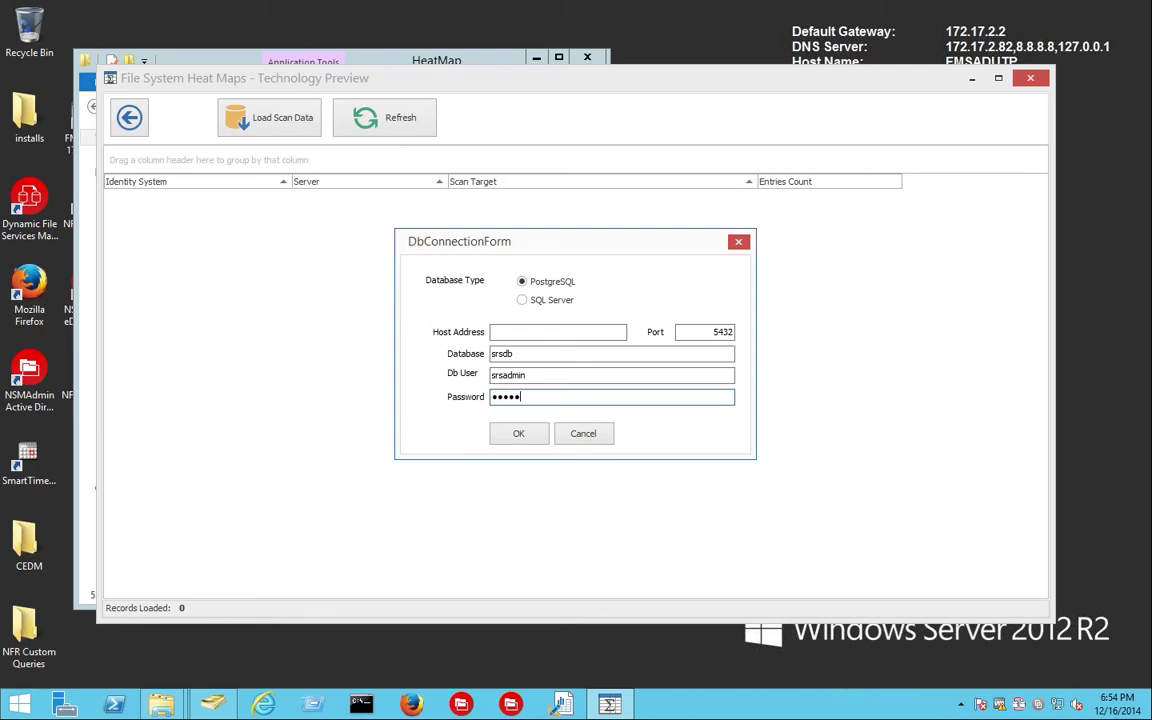
pyautogui.press('Return')
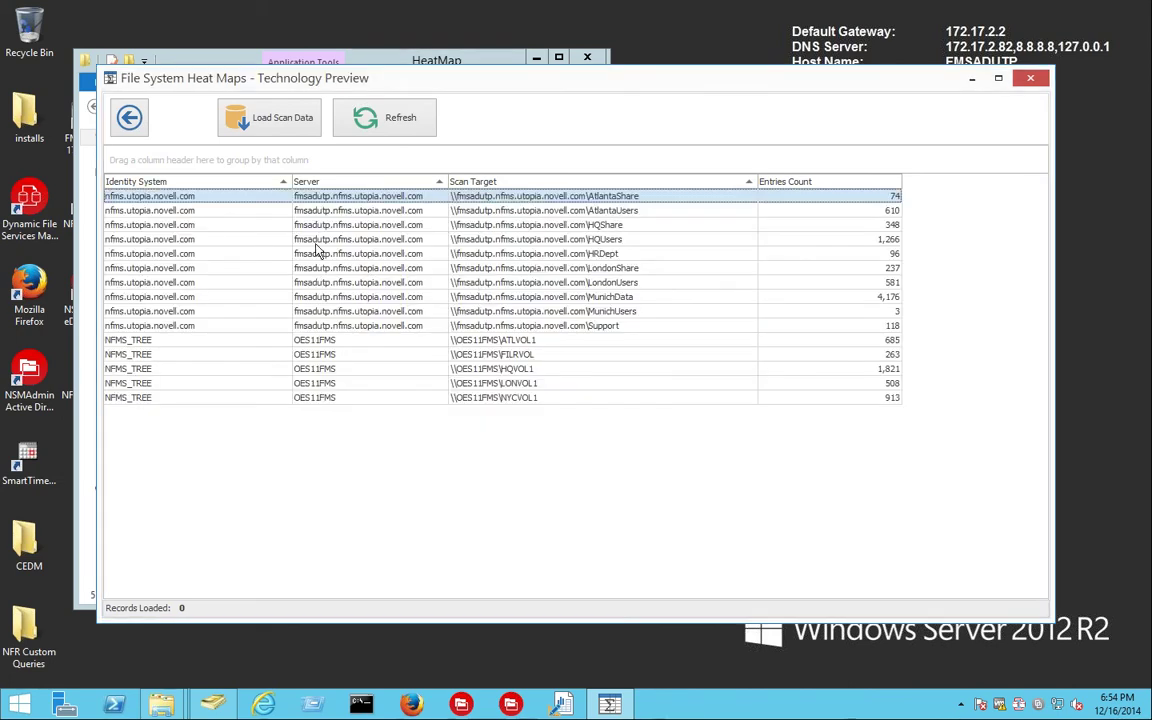
pyautogui.click(315, 242)
pyautogui.click(285, 125)
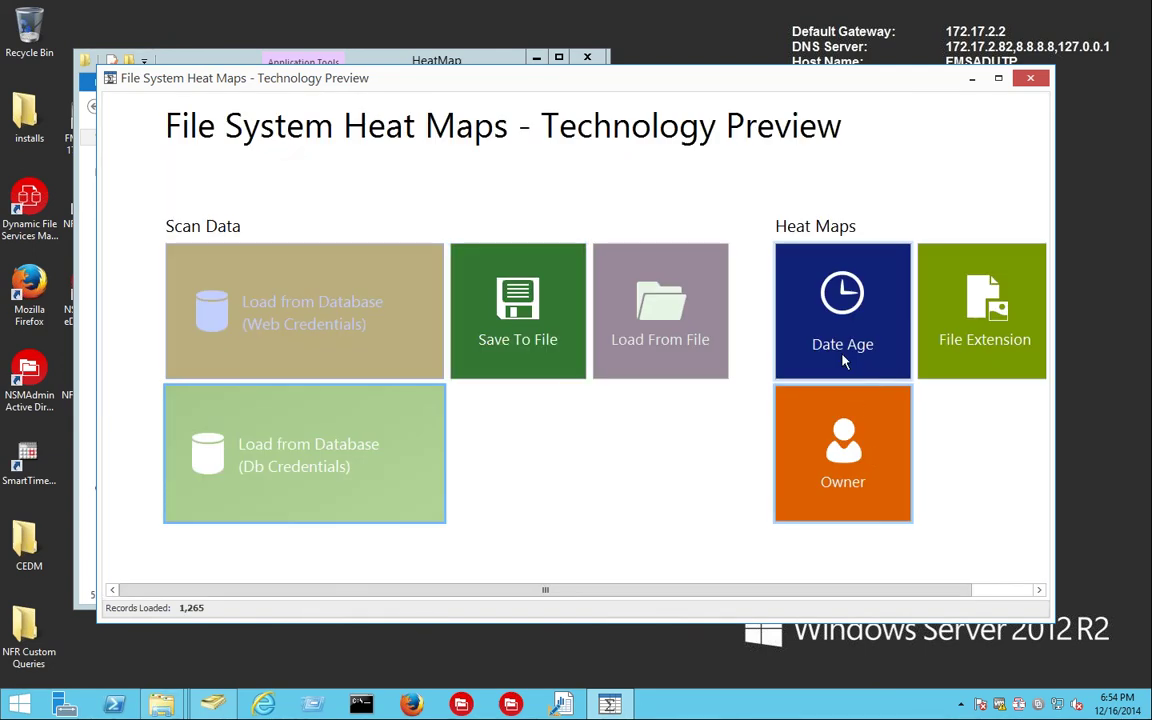
# Open the Date Age heat map of 1,074 files by extension and maximize it.
pyautogui.click(760, 318)
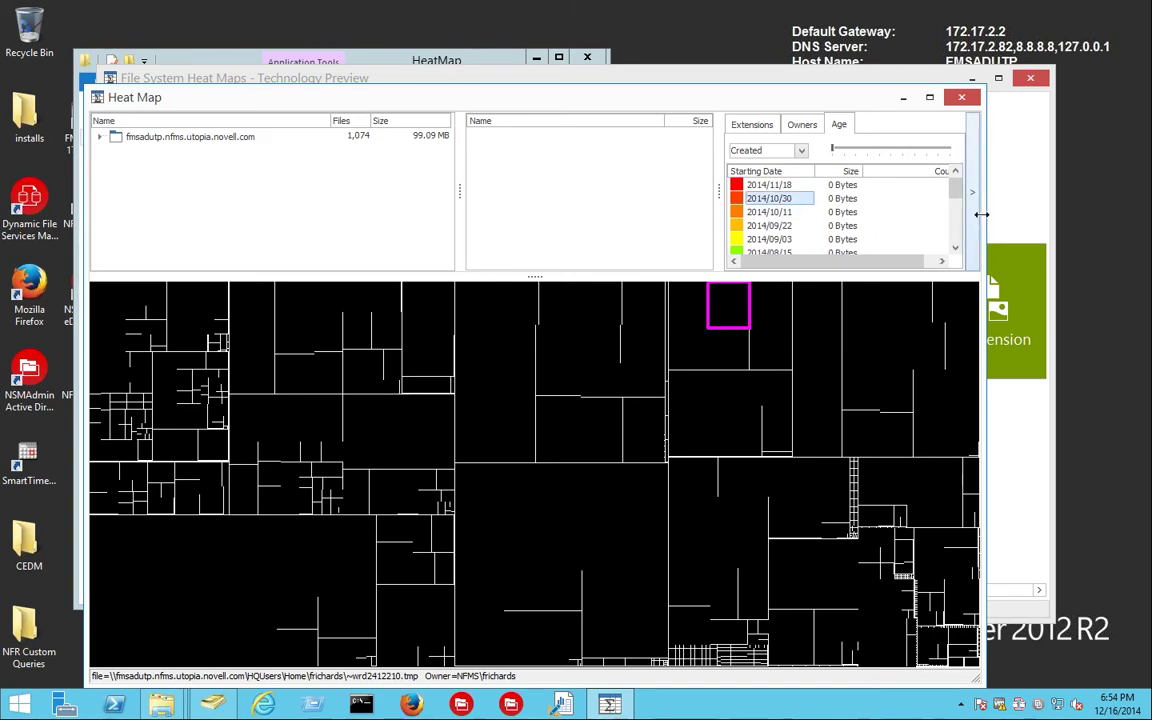
pyautogui.click(990, 183)
pyautogui.click(961, 97)
pyautogui.click(864, 256)
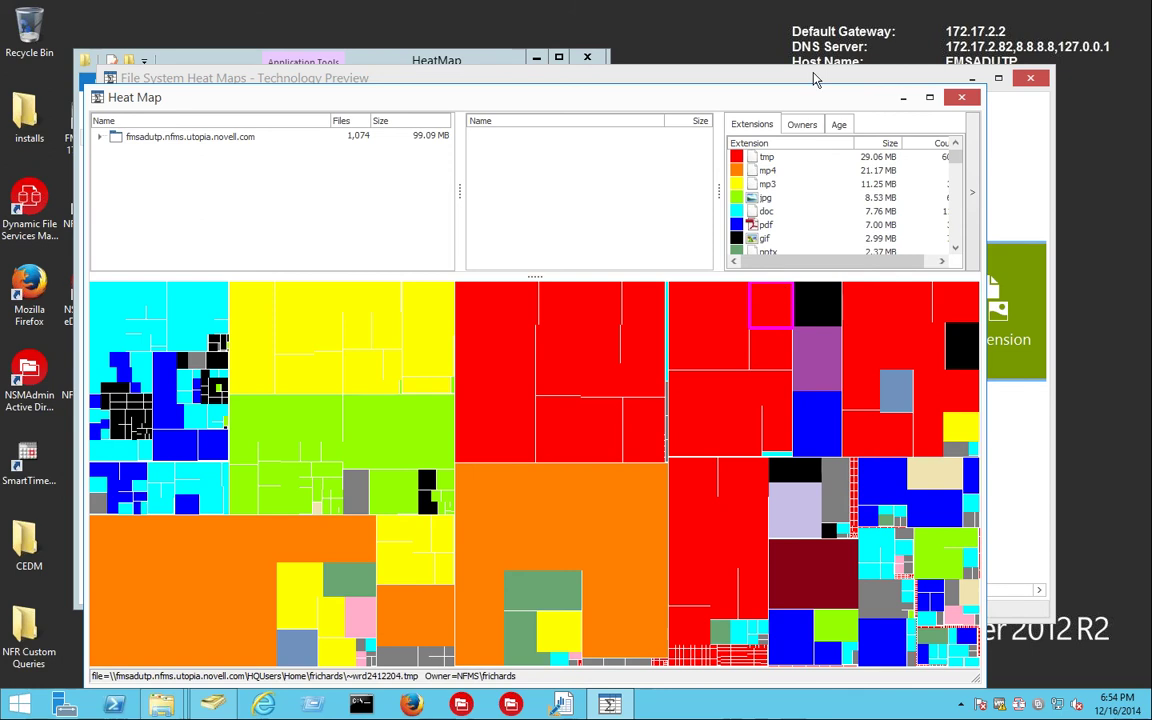
pyautogui.click(929, 97)
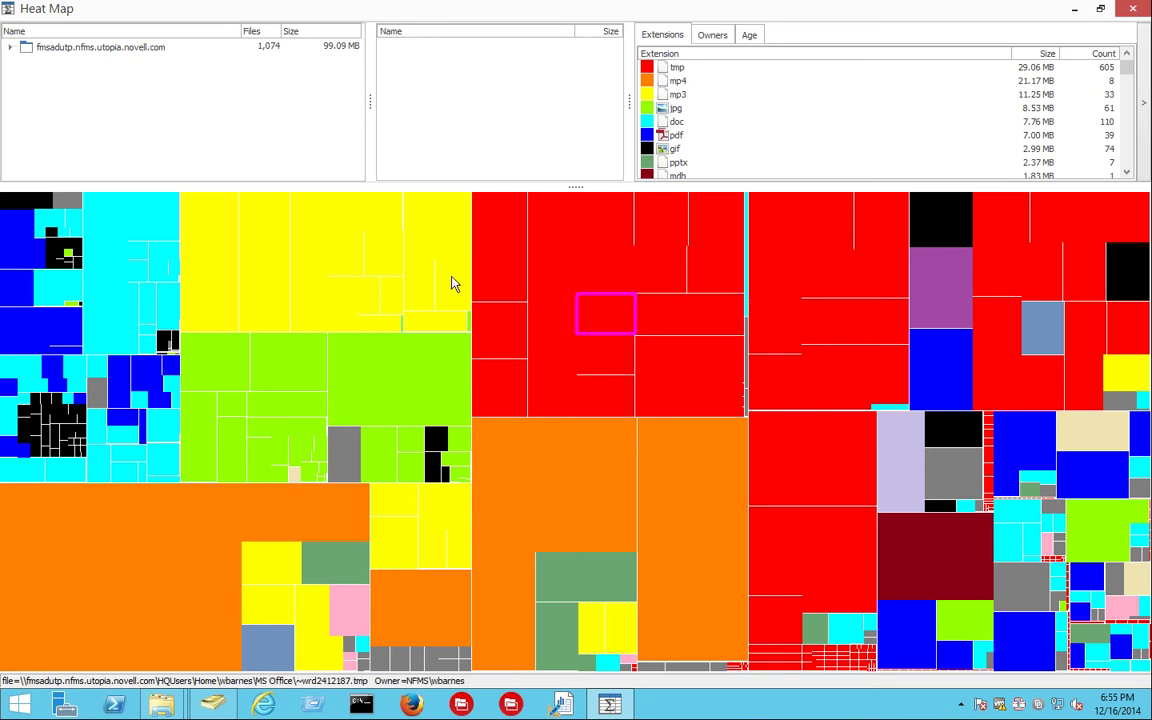
# Expand the server tree down through HQUsers to the Home folder.
pyautogui.click(10, 47)
pyautogui.click(47, 68)
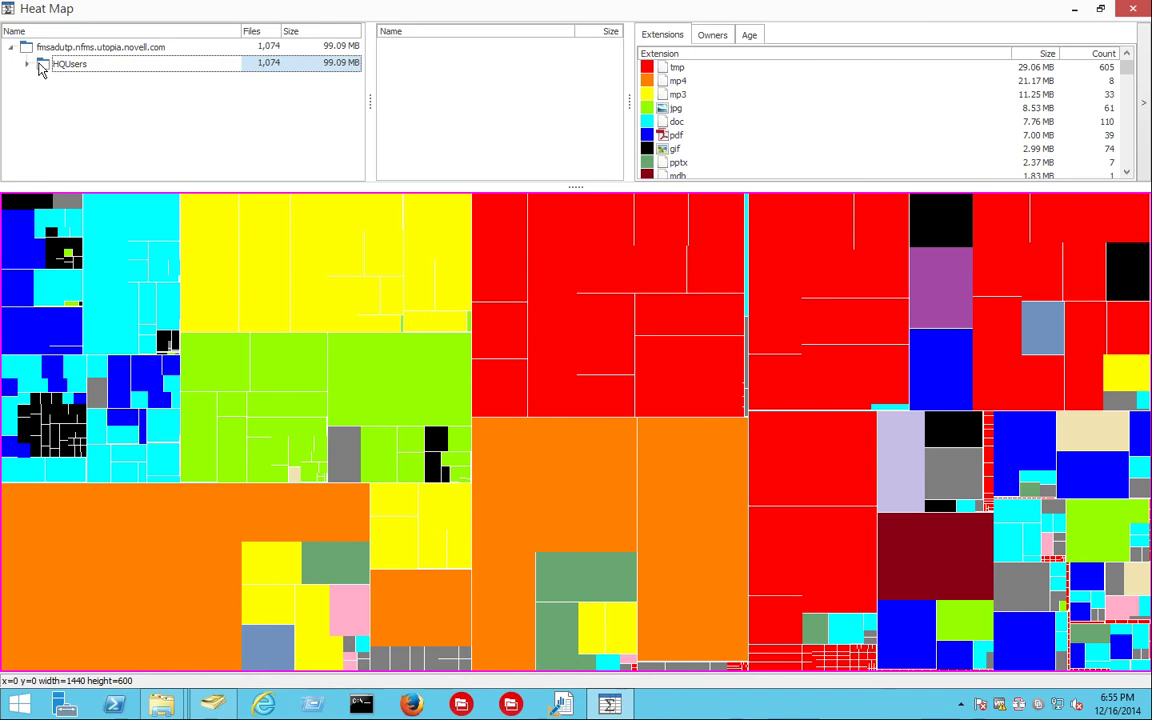
pyautogui.click(27, 63)
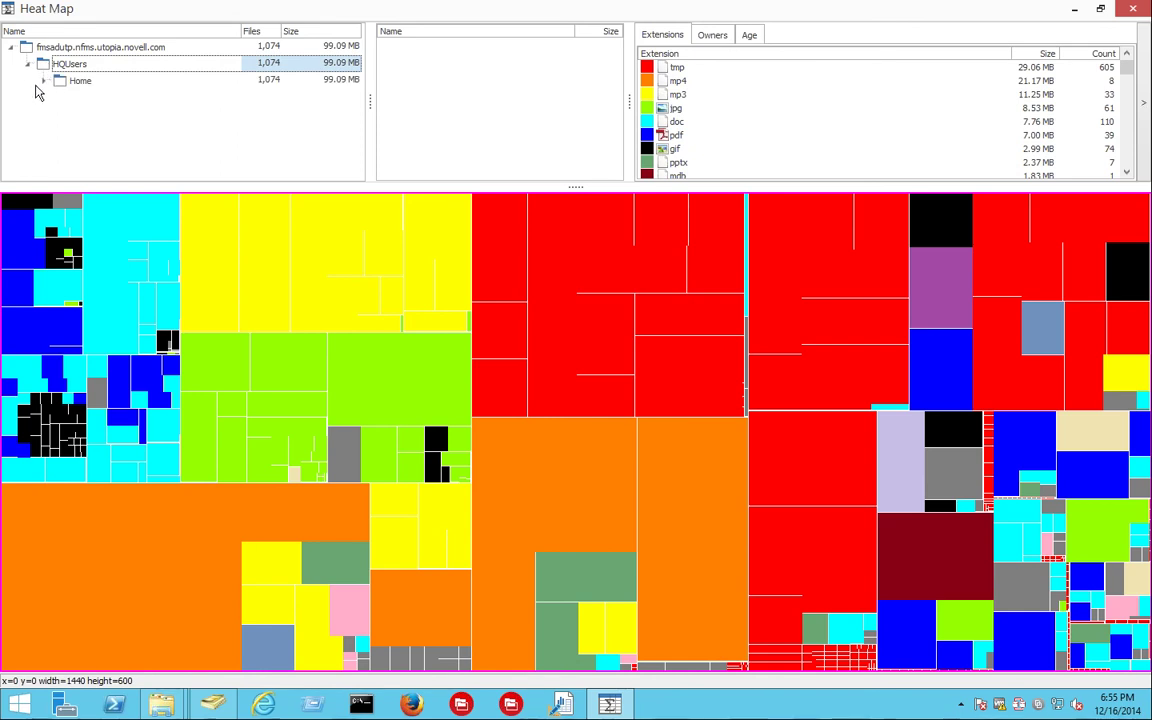
pyautogui.doubleClick(58, 82)
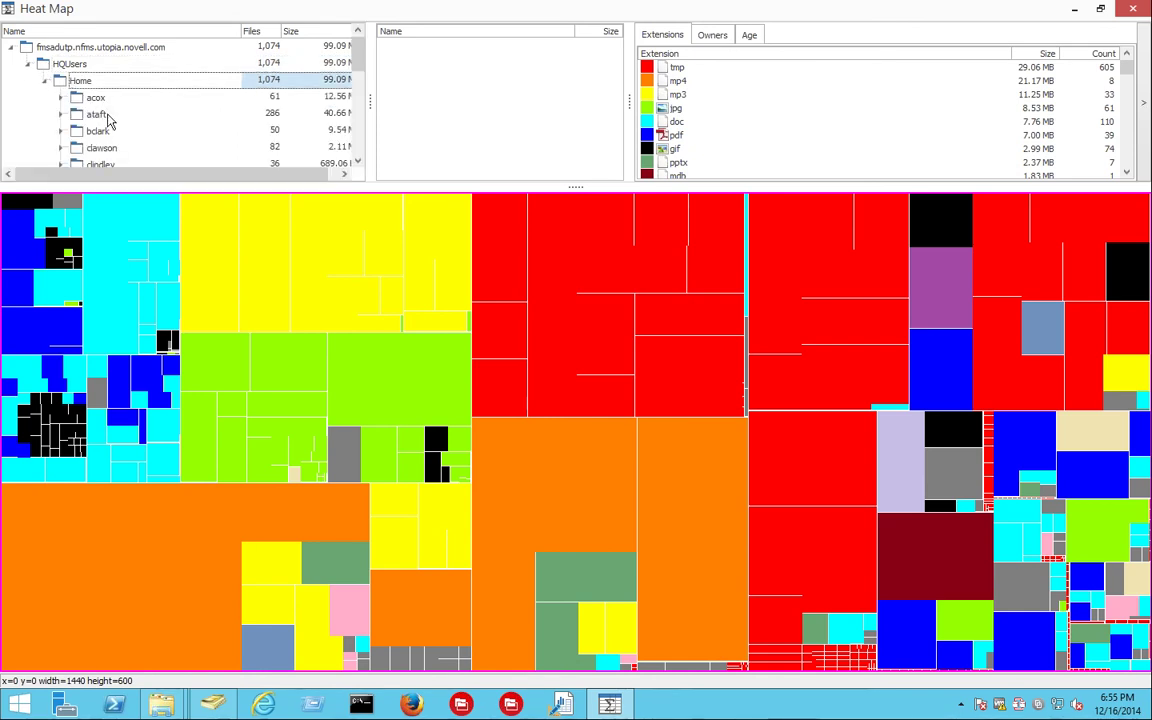
# Colour the treemap by Owners, briefly trying Age before returning to Owners.
pyautogui.click(711, 37)
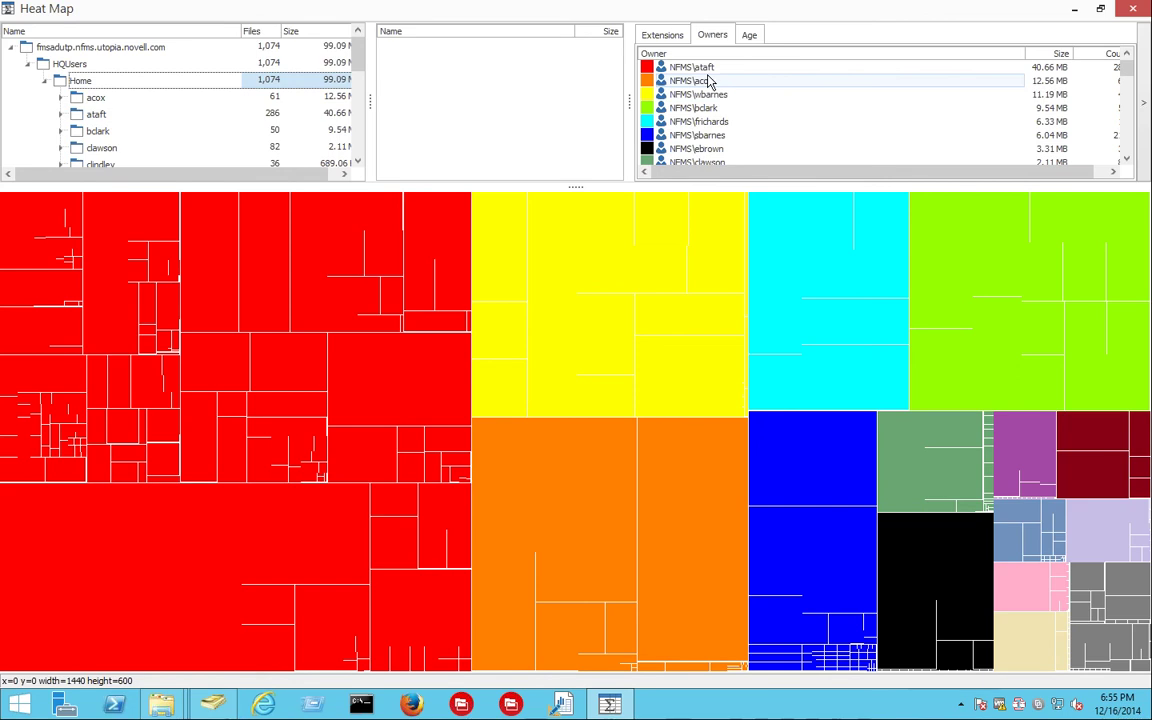
pyautogui.click(745, 35)
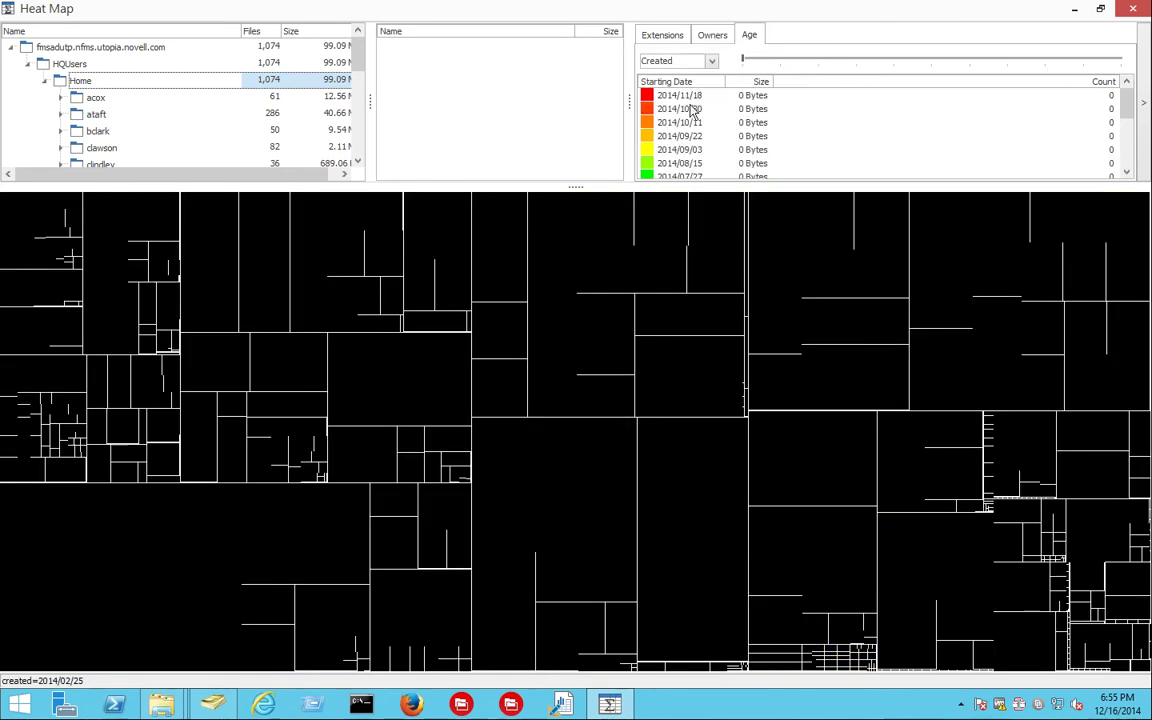
pyautogui.click(722, 36)
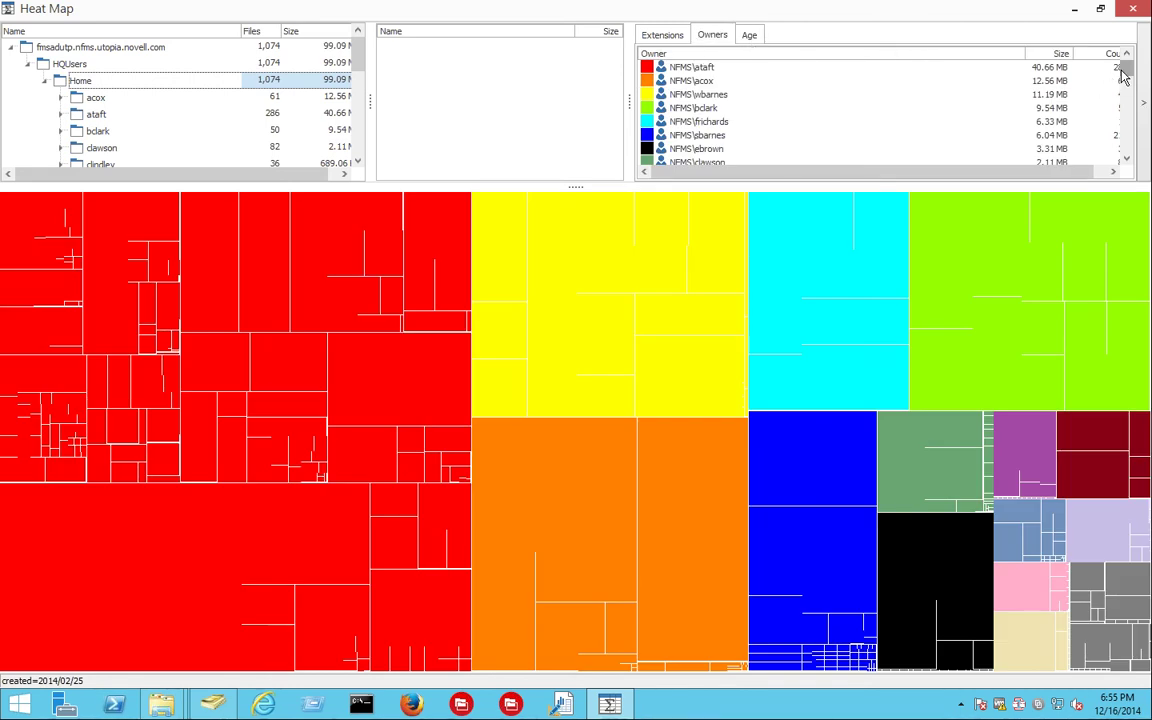
pyautogui.moveTo(1127, 67); pyautogui.dragTo(1111, 110)
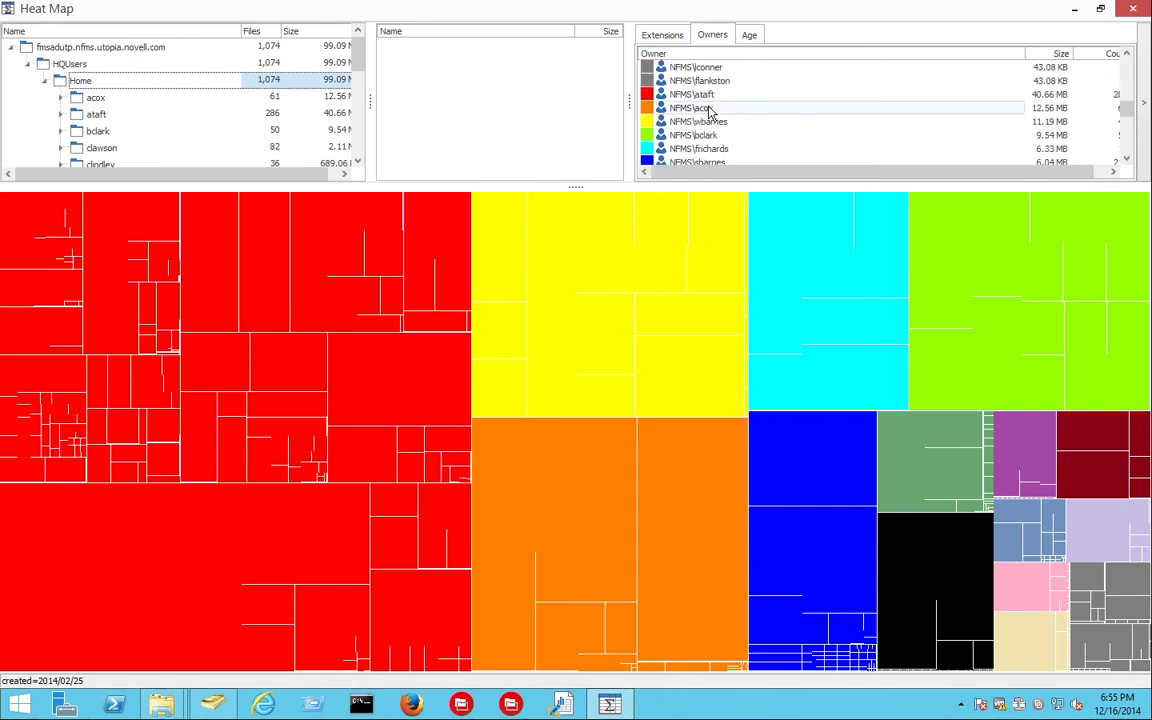